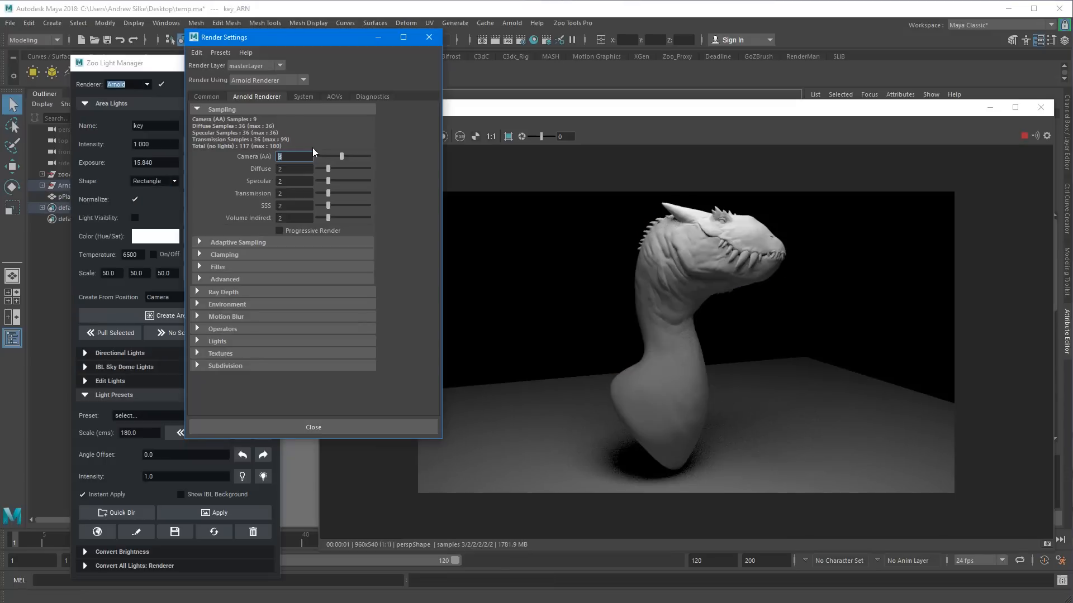
Set the Arnold render's Camera (AA) samples to 6 and the key area light's samples to 3.
{"action": "type", "text": "6"}
{"action": "key", "text": "Return"}
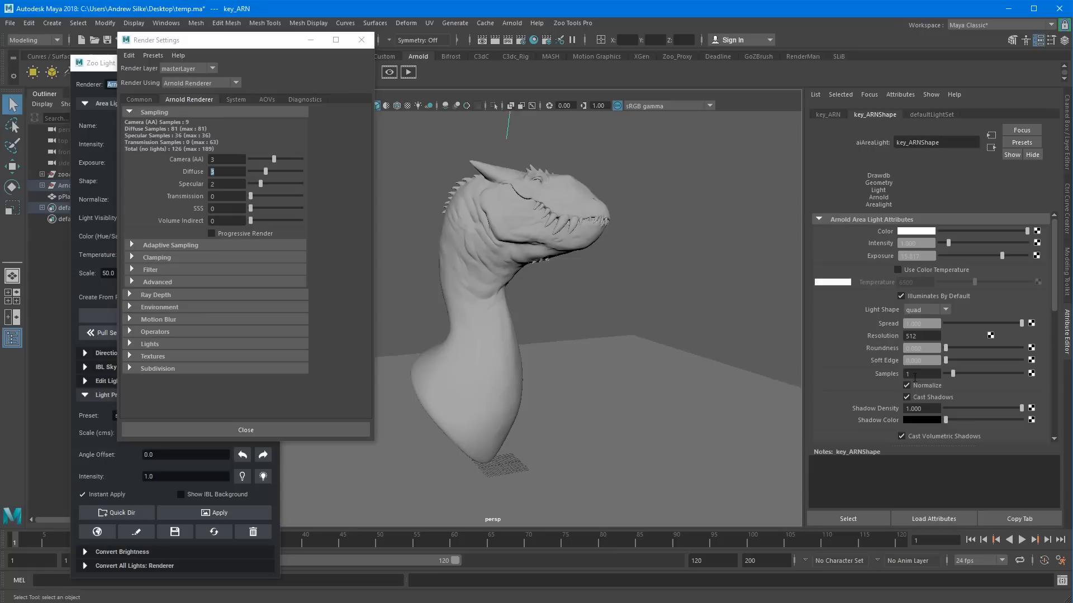
{"action": "left_click", "coordinate": [914, 375]}
{"action": "type", "text": "3"}
{"action": "key", "text": "Return"}
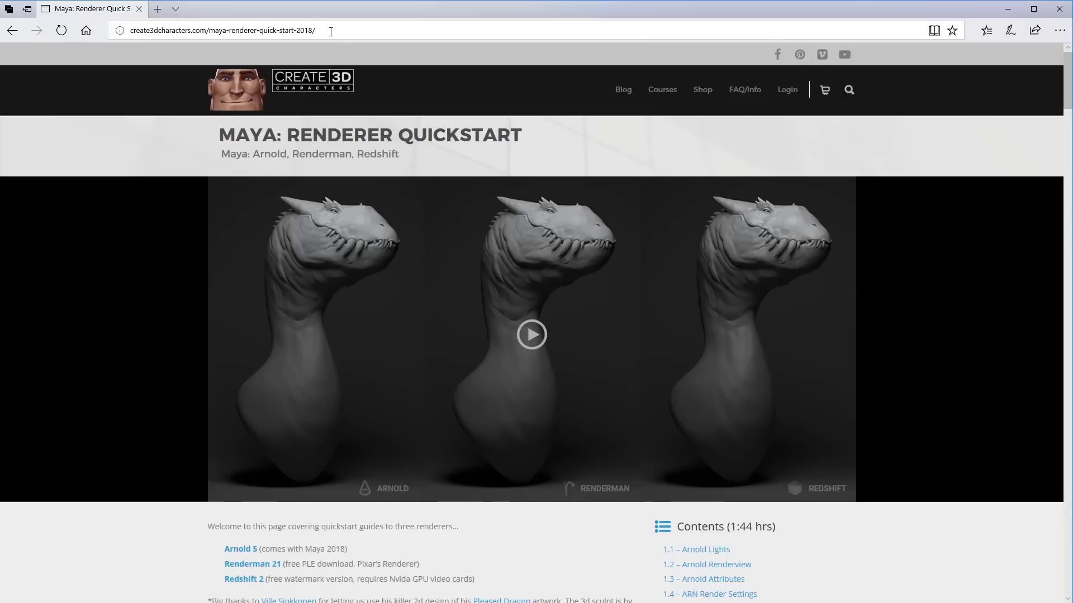
Switch to the browser and look through the Maya Renderer Quickstart page's file downloads, Arnold light notes and shader instructions.
{"action": "left_click", "coordinate": [101, 29]}
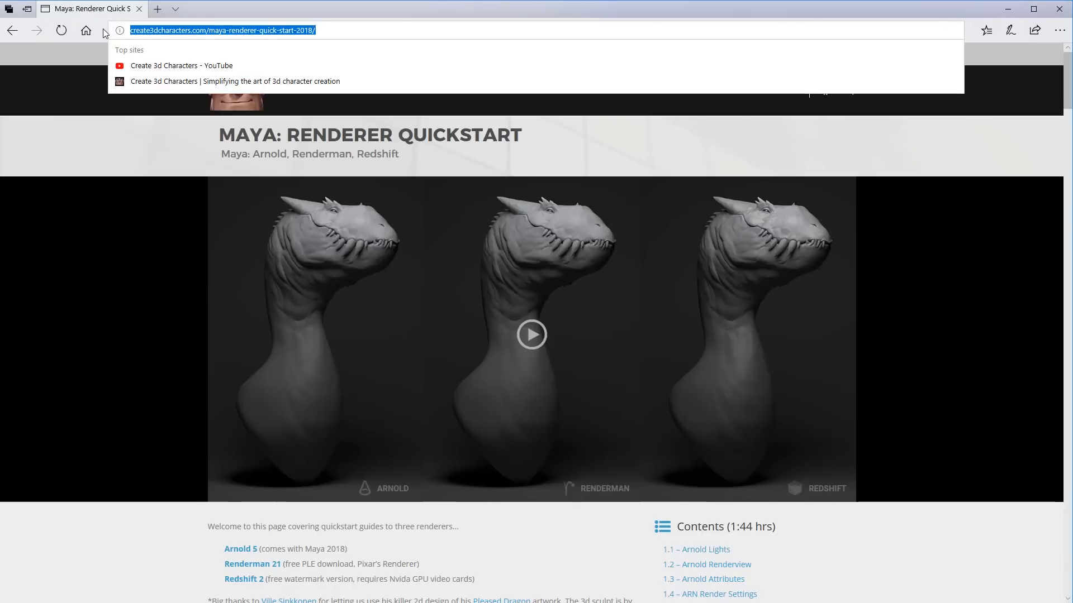
{"action": "scroll", "coordinate": [336, 262], "scroll_direction": "down", "scroll_amount": 10}
{"action": "right_click", "coordinate": [334, 258]}
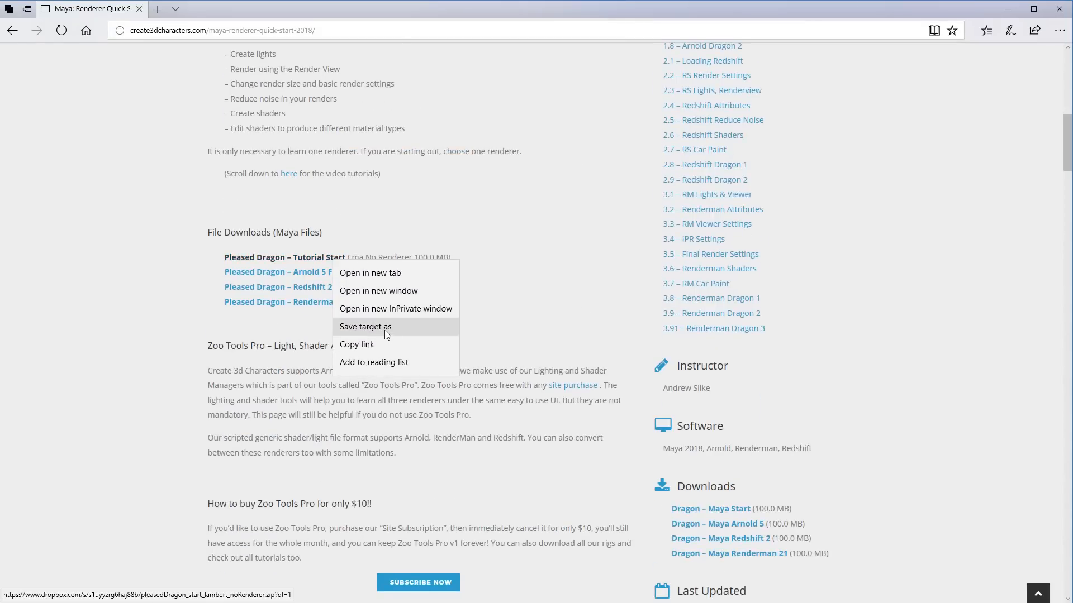
{"action": "scroll", "coordinate": [384, 330], "scroll_direction": "down", "scroll_amount": 20}
{"action": "left_click", "coordinate": [503, 327]}
{"action": "scroll", "coordinate": [597, 266], "scroll_direction": "down", "scroll_amount": 8}
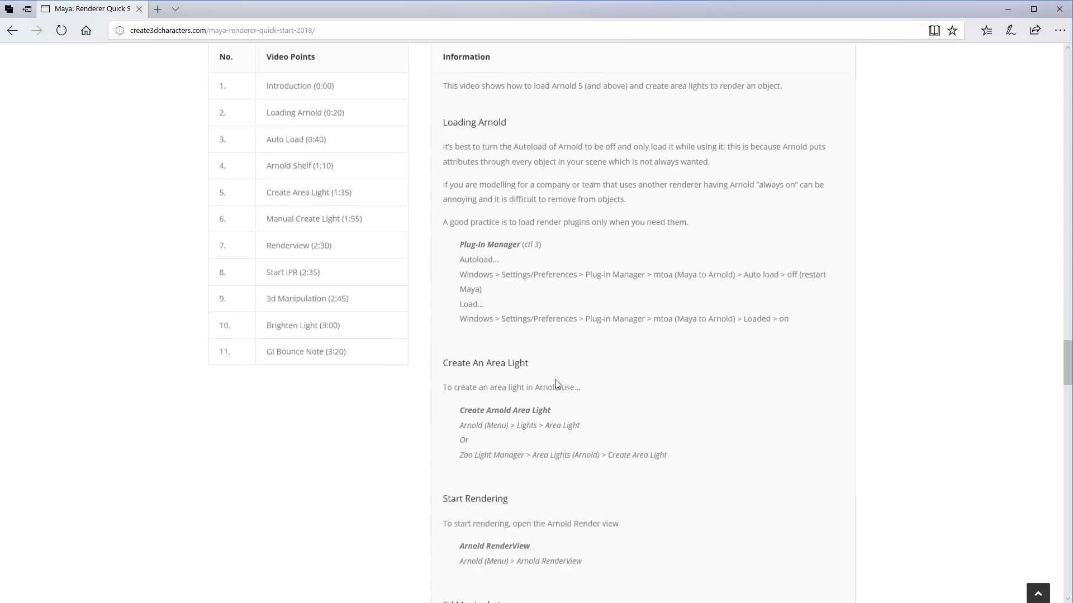
{"action": "scroll", "coordinate": [556, 385], "scroll_direction": "down", "scroll_amount": 12}
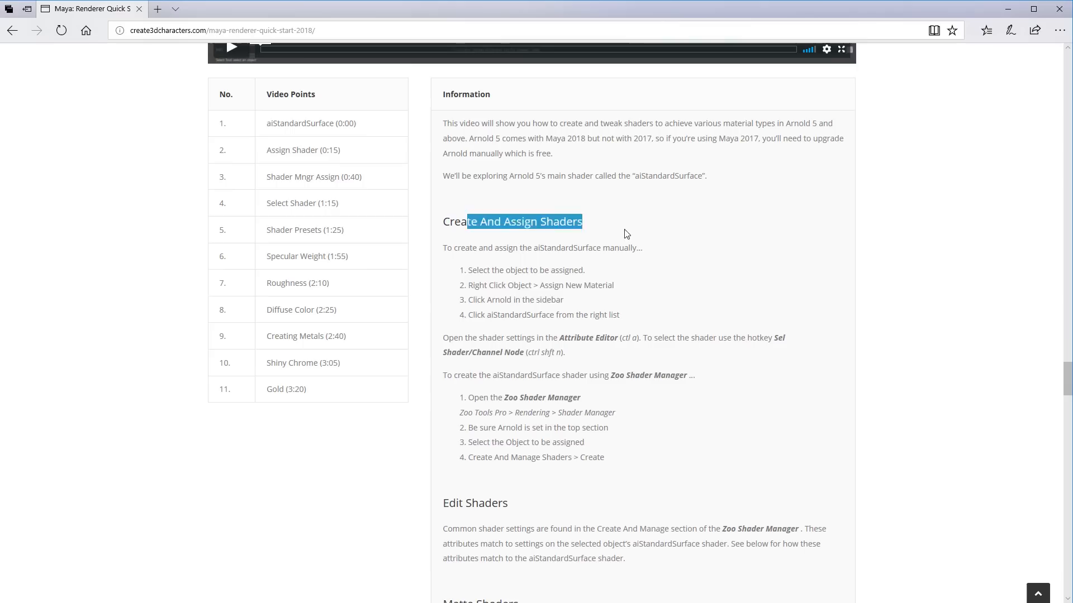
{"action": "left_click_drag", "start_coordinate": [460, 270], "coordinate": [666, 317]}
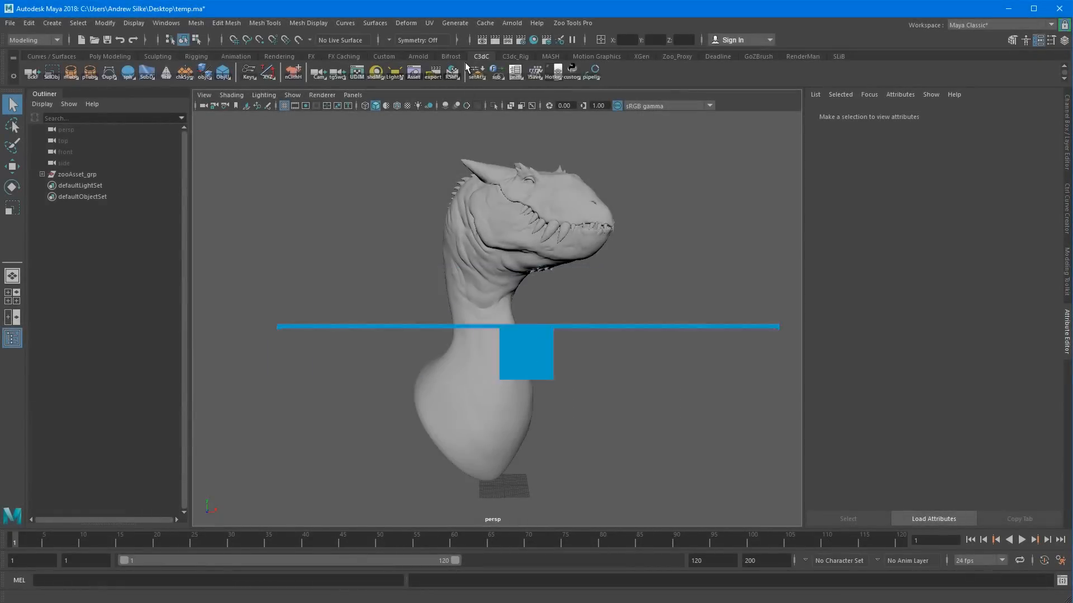
{"action": "left_click", "coordinate": [513, 23]}
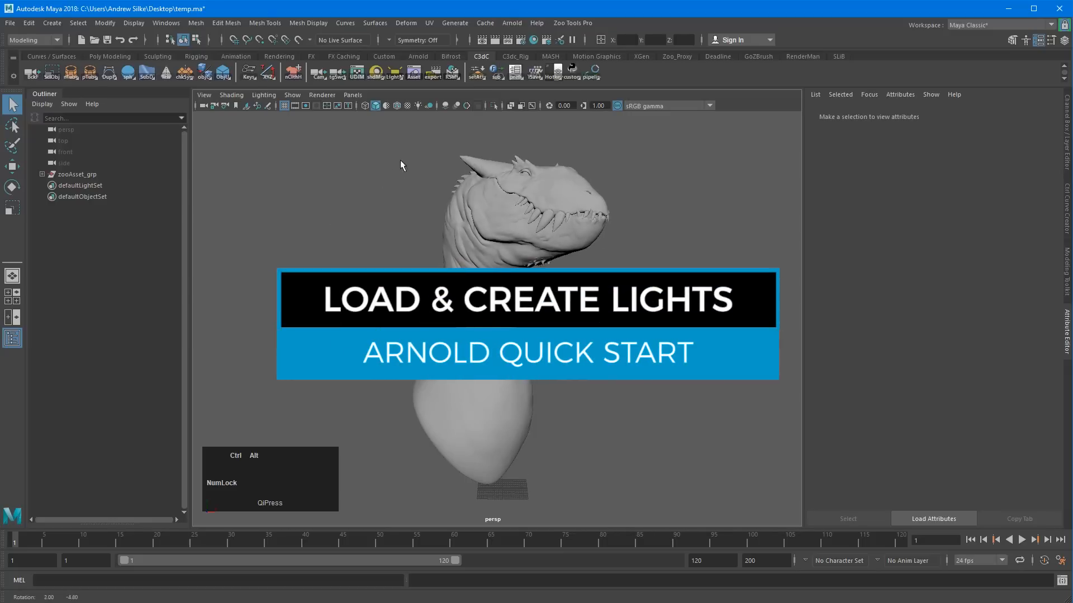
{"action": "middle_click_drag", "start_coordinate": [400, 157], "coordinate": [387, 157], "text": "alt"}
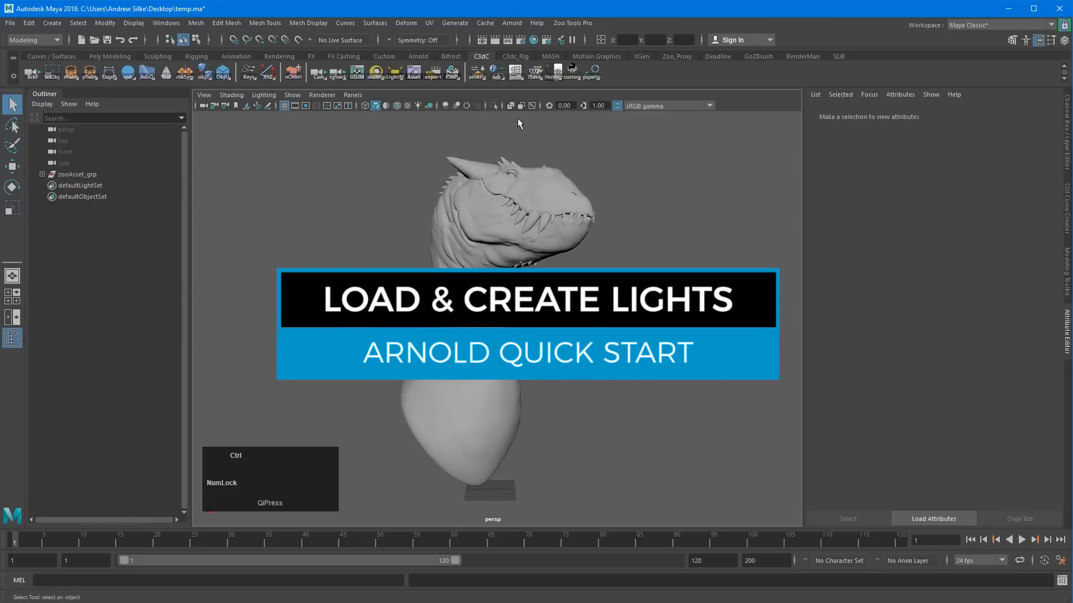
{"action": "left_click", "coordinate": [511, 23]}
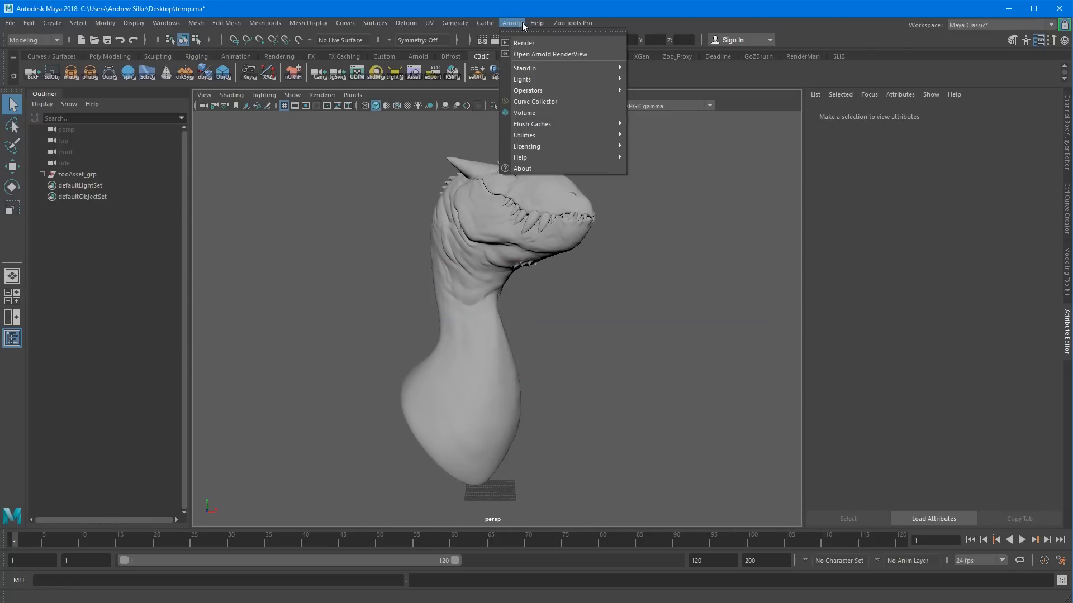
{"action": "left_click", "coordinate": [522, 6]}
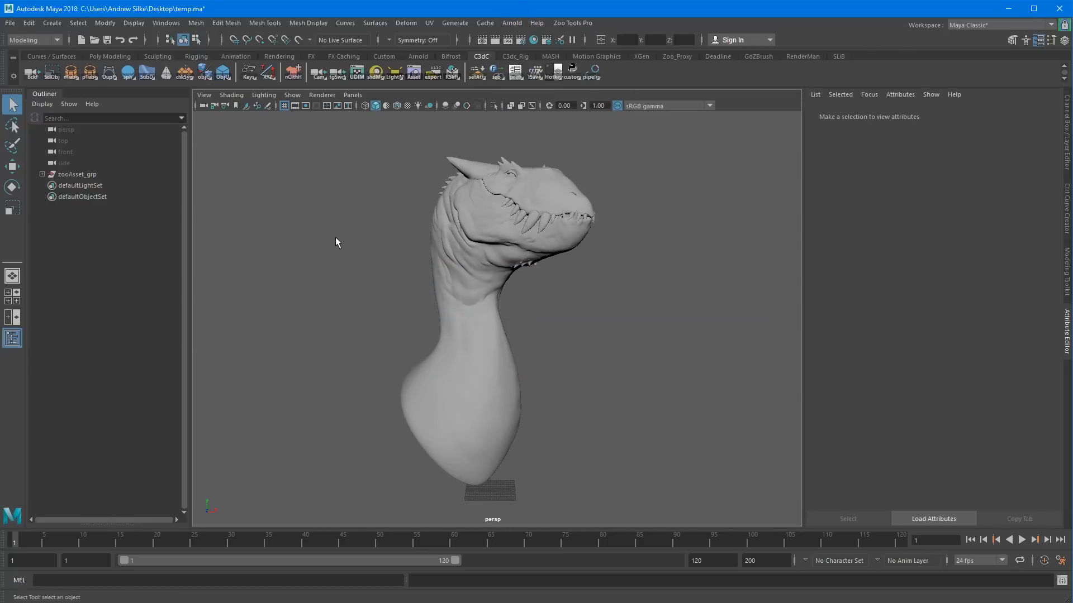
Open the Plug-in Manager and filter the plug-ins by mtoa to check Arnold's Loaded and Auto load settings.
{"action": "key", "text": "ctrl"}
{"action": "key", "text": "ctrl+3"}
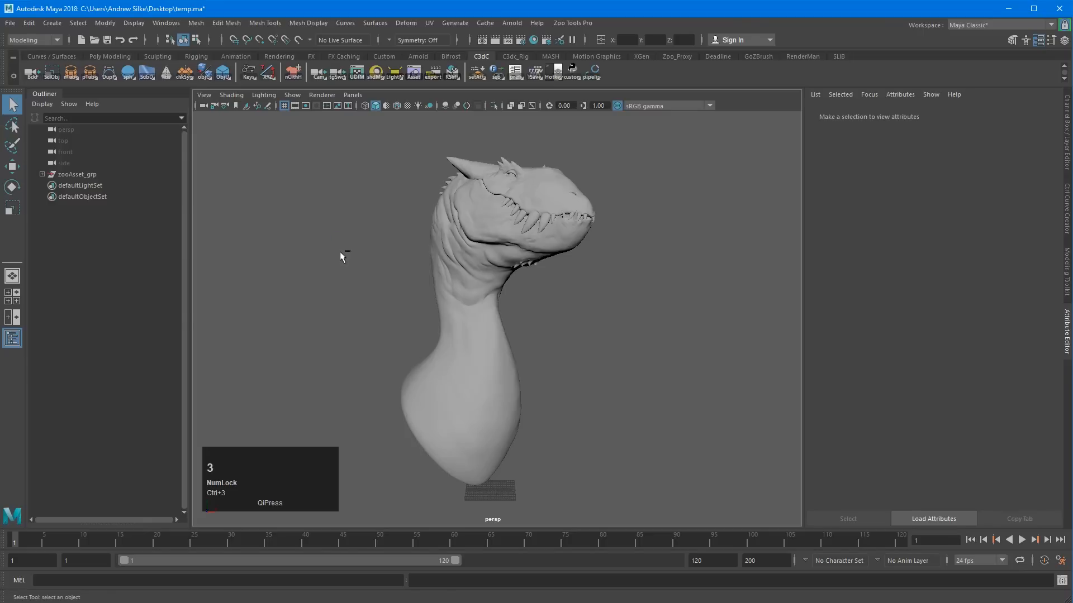
{"action": "left_click", "coordinate": [166, 23]}
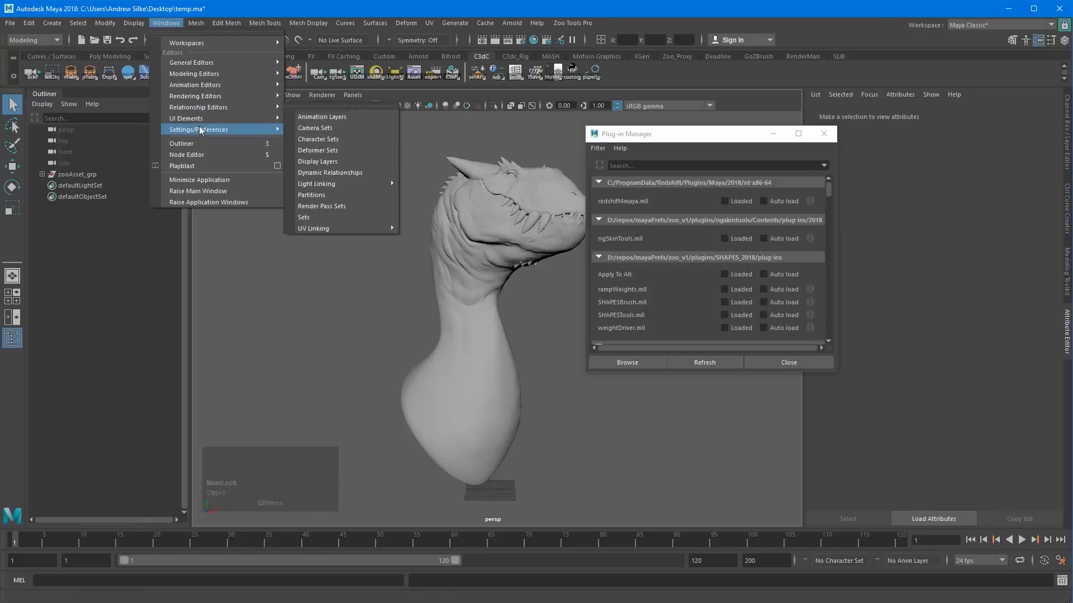
{"action": "mouse_move", "coordinate": [224, 130]}
{"action": "left_click", "coordinate": [720, 134]}
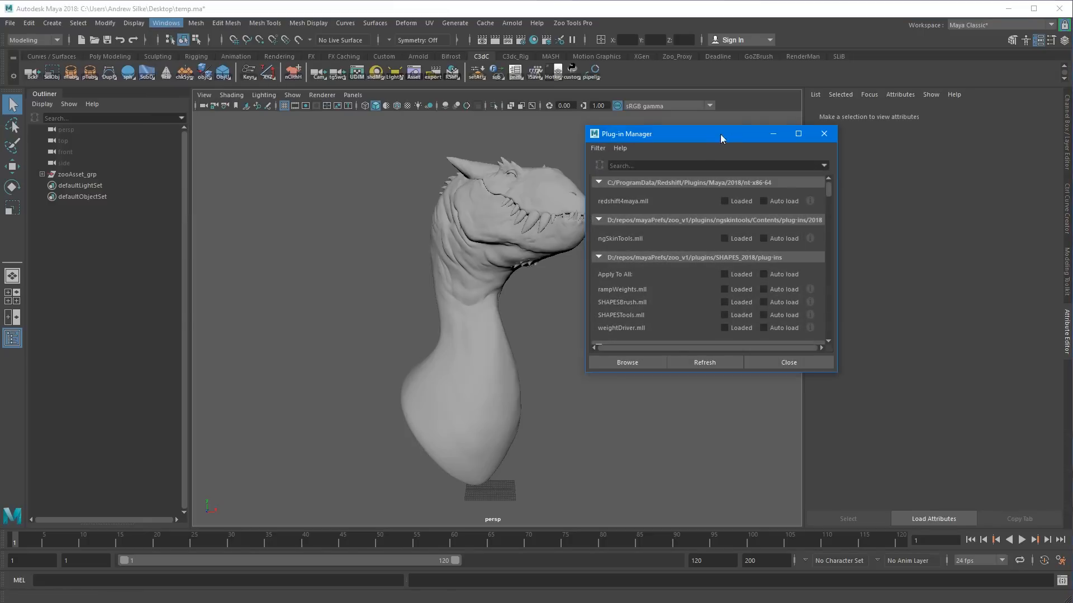
{"action": "left_click_drag", "start_coordinate": [720, 134], "coordinate": [613, 130]}
{"action": "type", "text": "mtoa"}
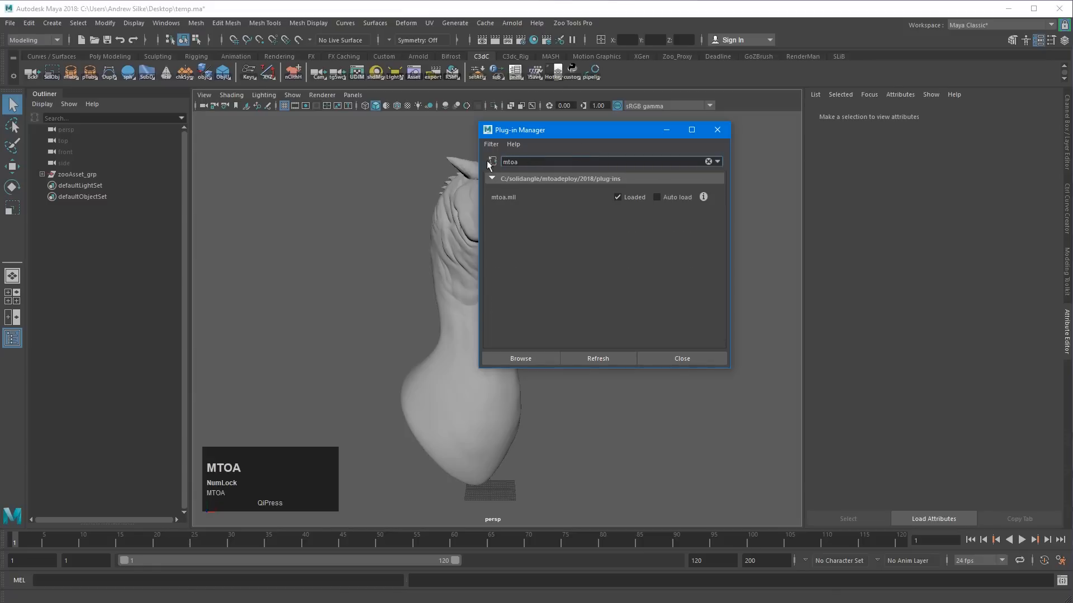
{"action": "double_click", "coordinate": [531, 160]}
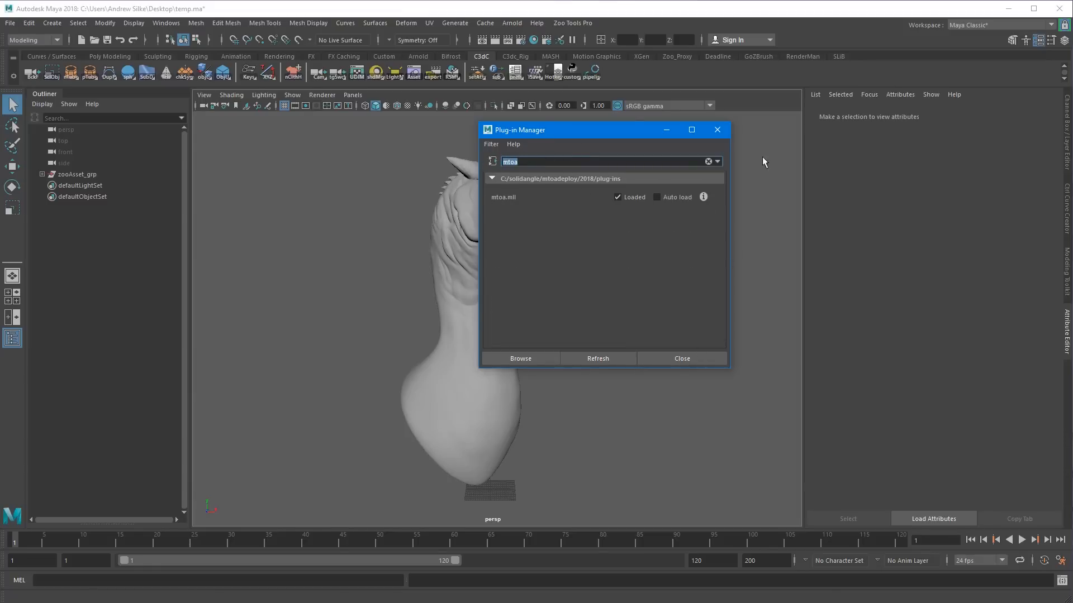
{"action": "left_click_drag", "start_coordinate": [530, 128], "coordinate": [570, 123]}
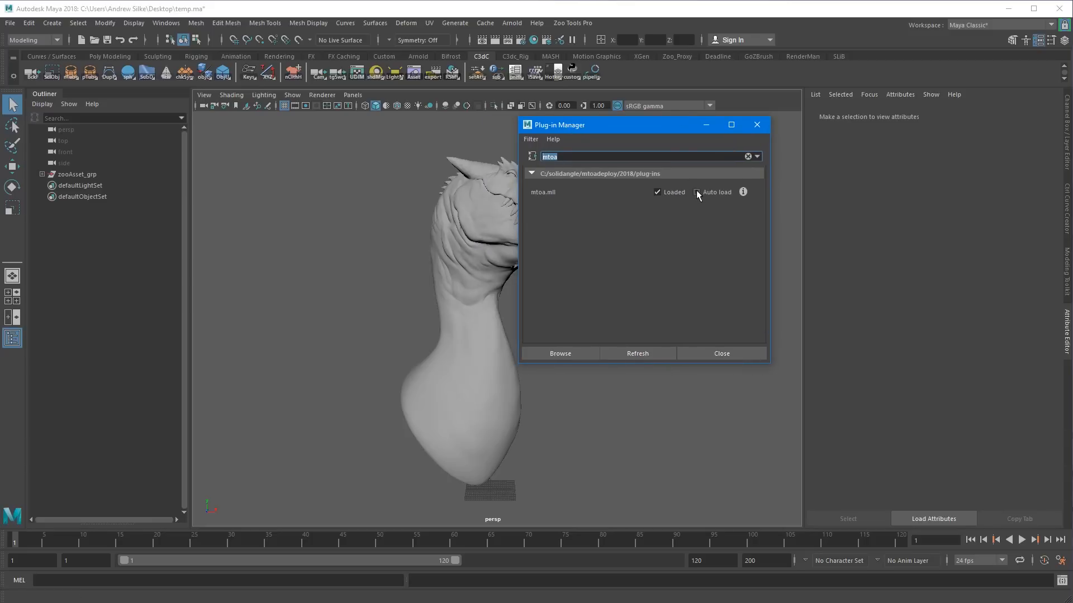
{"action": "left_click_drag", "start_coordinate": [610, 129], "coordinate": [637, 132]}
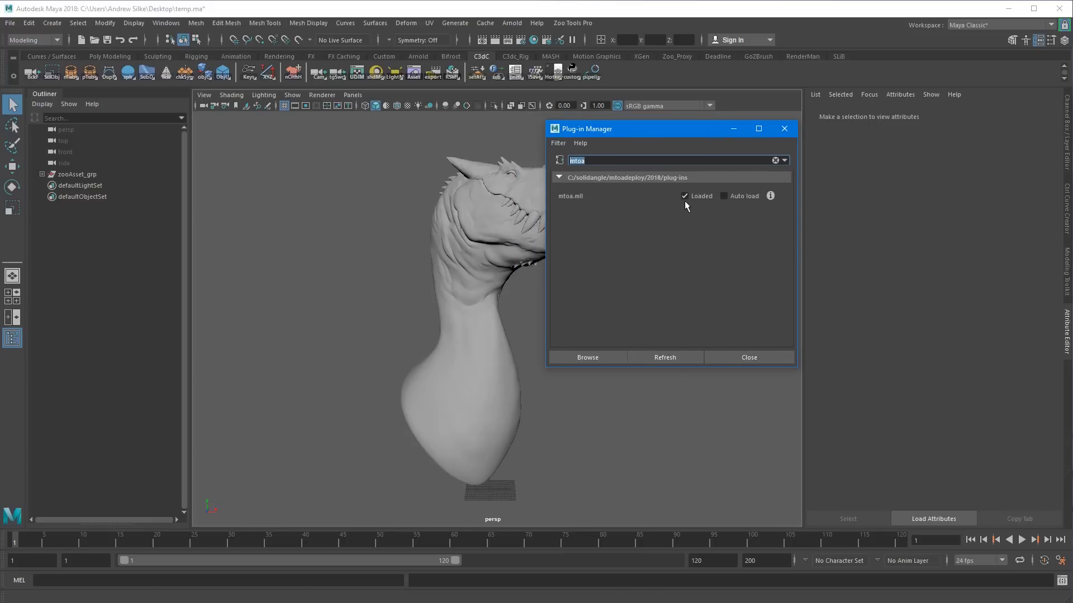
Select the dragon's head mesh and expand its Arnold attributes for inspection, closing the Plug-in Manager when done.
{"action": "left_click", "coordinate": [515, 313]}
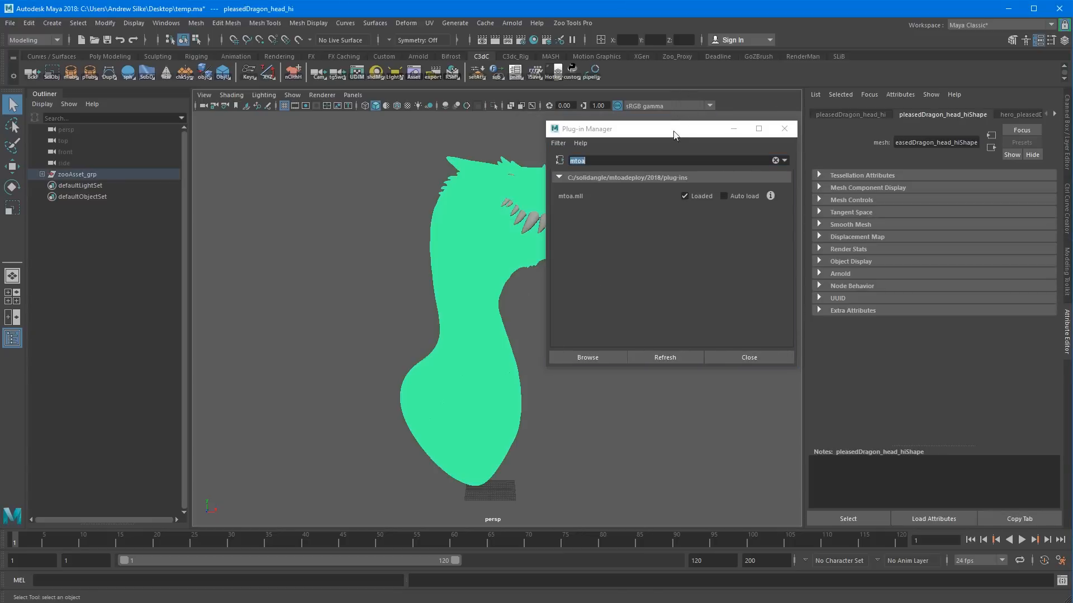
{"action": "left_click_drag", "start_coordinate": [675, 135], "coordinate": [634, 129]}
{"action": "left_click", "coordinate": [871, 273]}
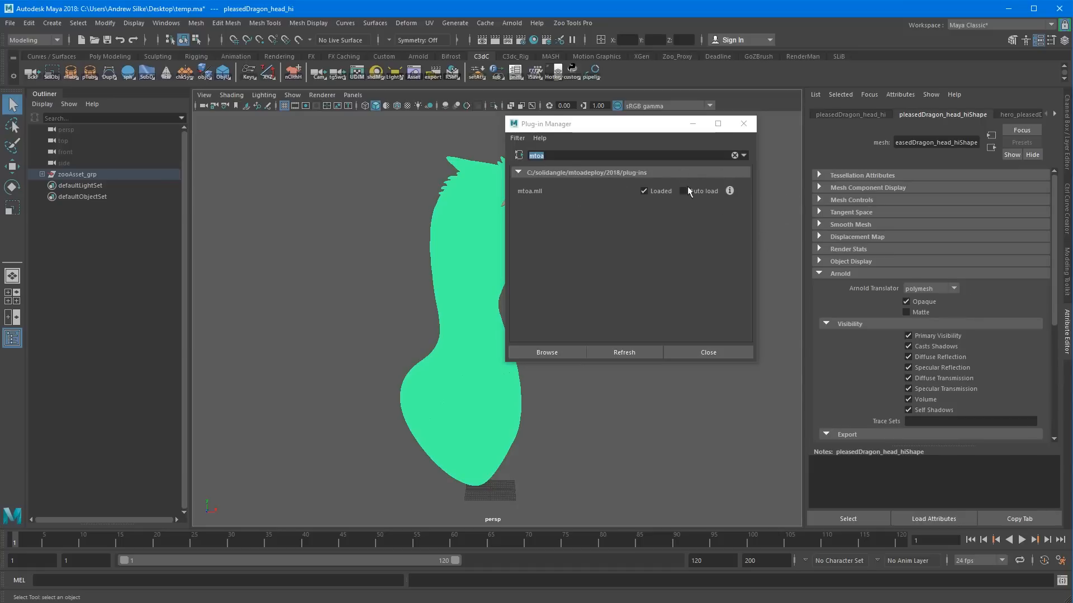
{"action": "left_click_drag", "start_coordinate": [612, 127], "coordinate": [649, 126]}
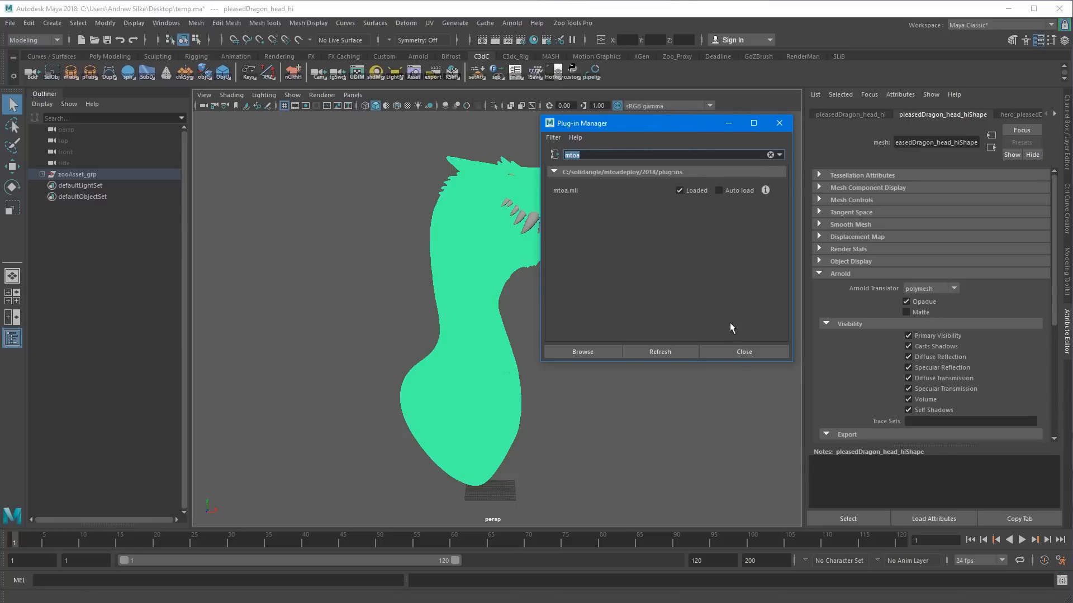
{"action": "left_click", "coordinate": [744, 352]}
Open the Zoo Light Manager clear of the dragon and display the Arnold shelf tools with nothing selected.
{"action": "left_click", "coordinate": [391, 73]}
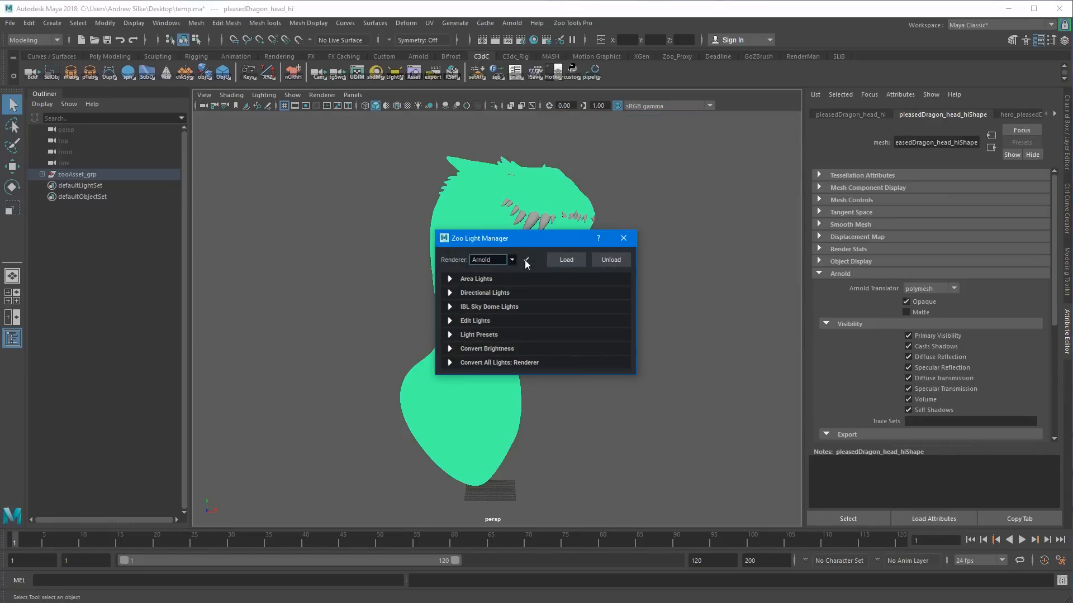
{"action": "left_click", "coordinate": [511, 23]}
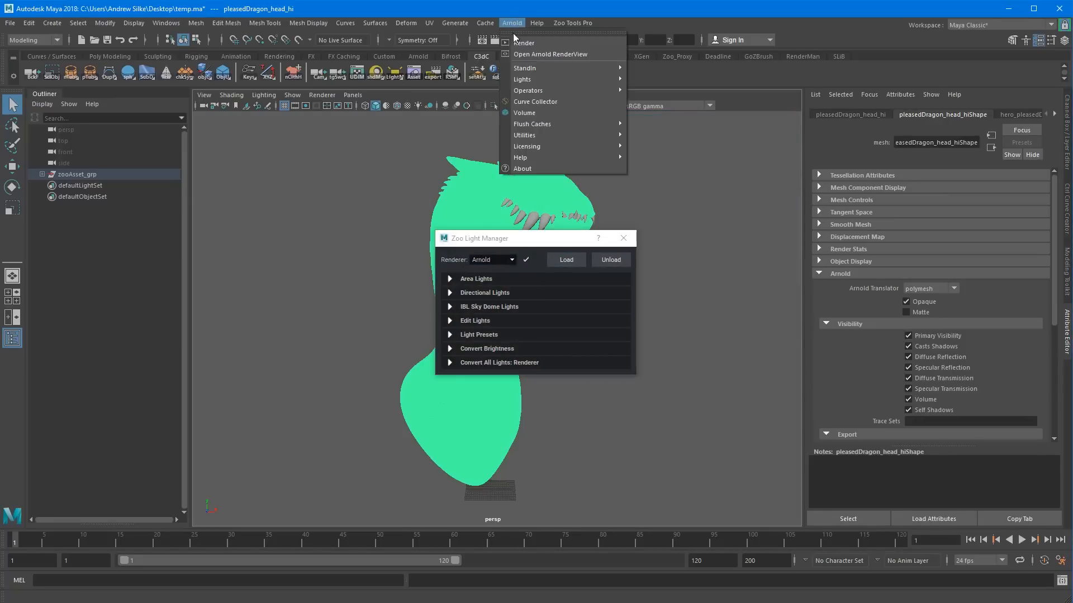
{"action": "left_click", "coordinate": [355, 126]}
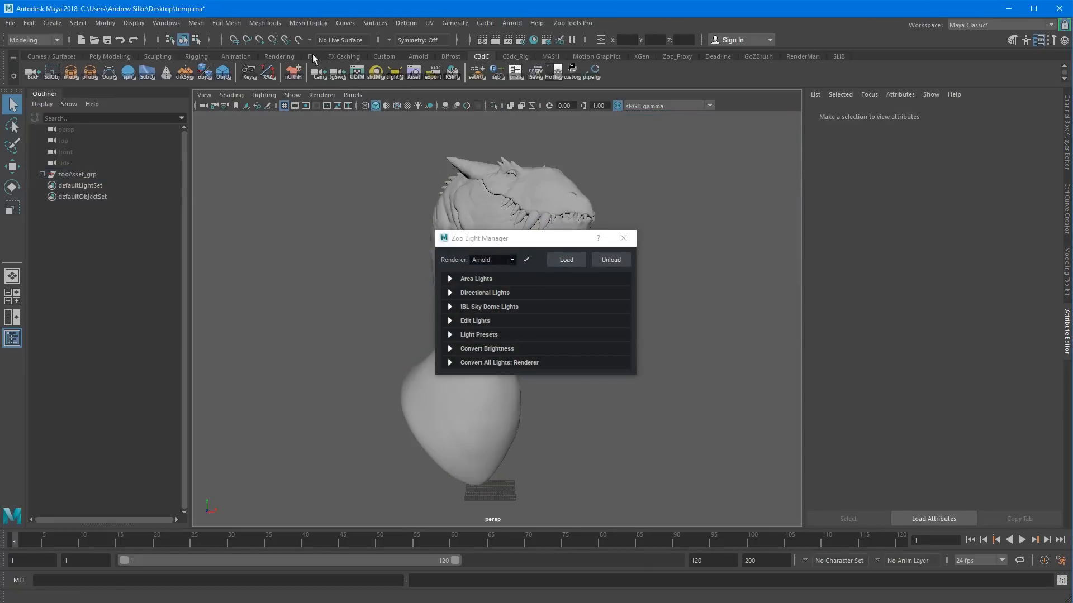
{"action": "left_click", "coordinate": [417, 57]}
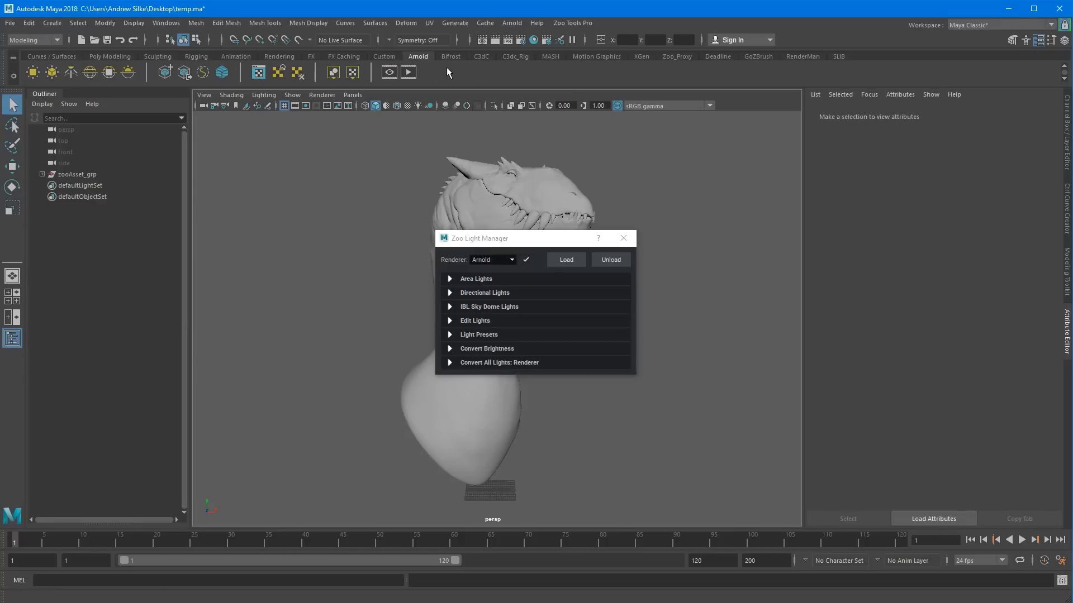
{"action": "left_click_drag", "start_coordinate": [554, 243], "coordinate": [778, 132]}
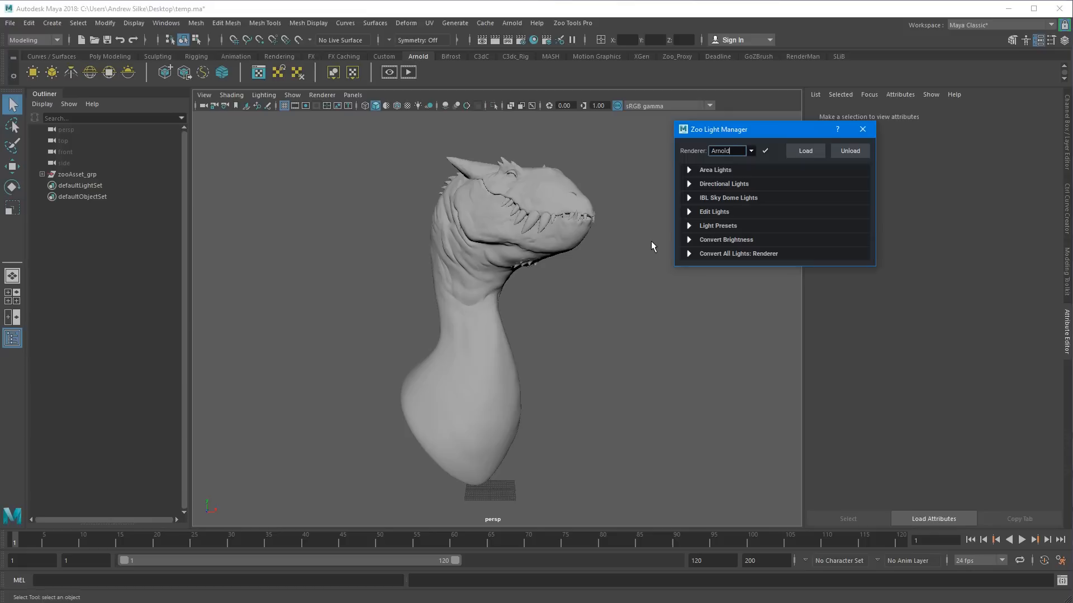
{"action": "left_click", "coordinate": [538, 200]}
{"action": "right_click_drag", "start_coordinate": [533, 341], "coordinate": [546, 455], "text": "alt"}
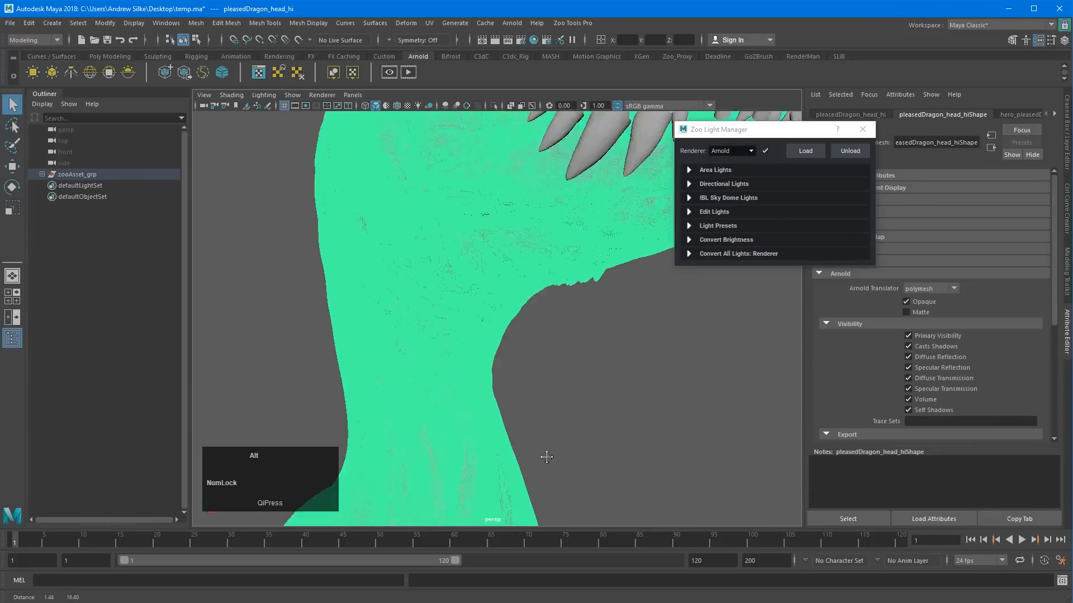
{"action": "middle_click_drag", "start_coordinate": [553, 189], "coordinate": [510, 467], "text": "alt"}
{"action": "right_click_drag", "start_coordinate": [510, 467], "coordinate": [318, 207], "text": "alt"}
{"action": "left_click", "coordinate": [592, 273]}
{"action": "middle_click_drag", "start_coordinate": [602, 408], "coordinate": [577, 233], "text": "alt"}
{"action": "right_click_drag", "start_coordinate": [577, 233], "coordinate": [504, 192], "text": "alt"}
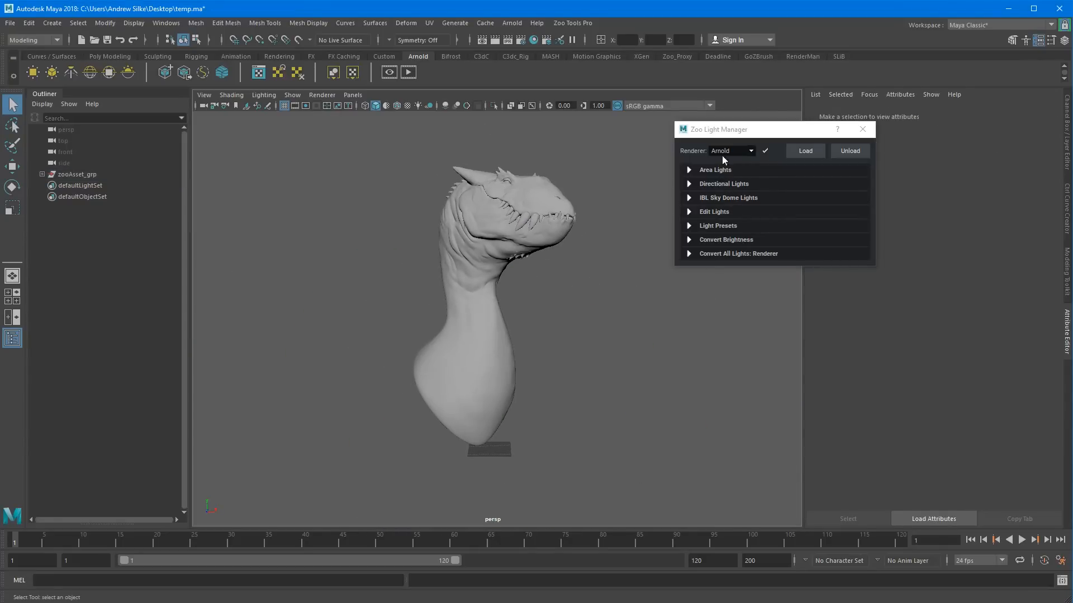
Create a rectangular Arnold area light named key from the Camera position, looking down on the dragon's head from above.
{"action": "left_click_drag", "start_coordinate": [718, 131], "coordinate": [685, 131]}
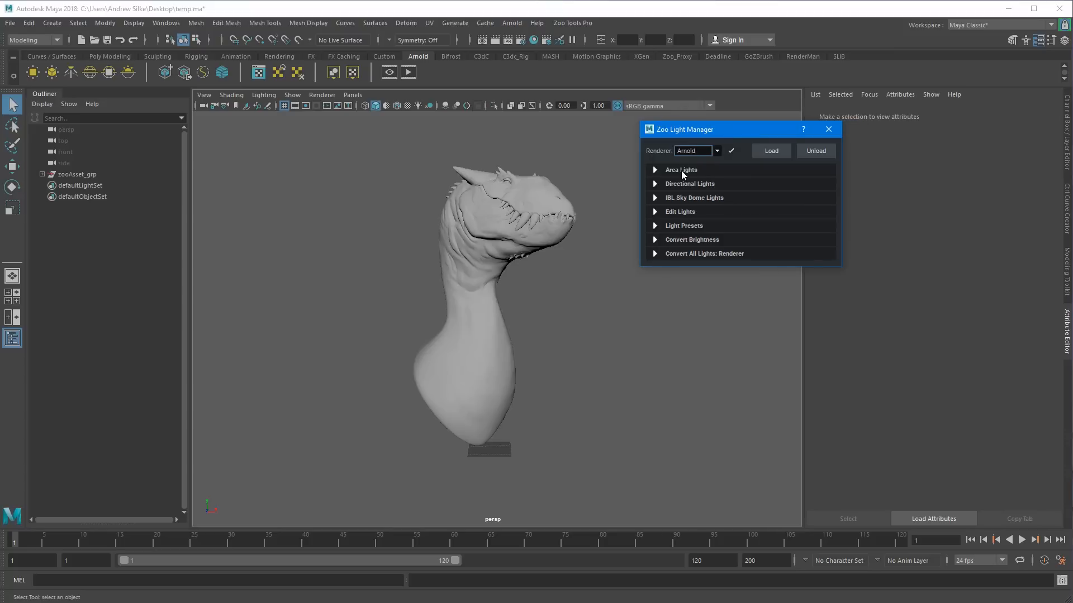
{"action": "left_click", "coordinate": [681, 170]}
{"action": "left_click", "coordinate": [769, 363]}
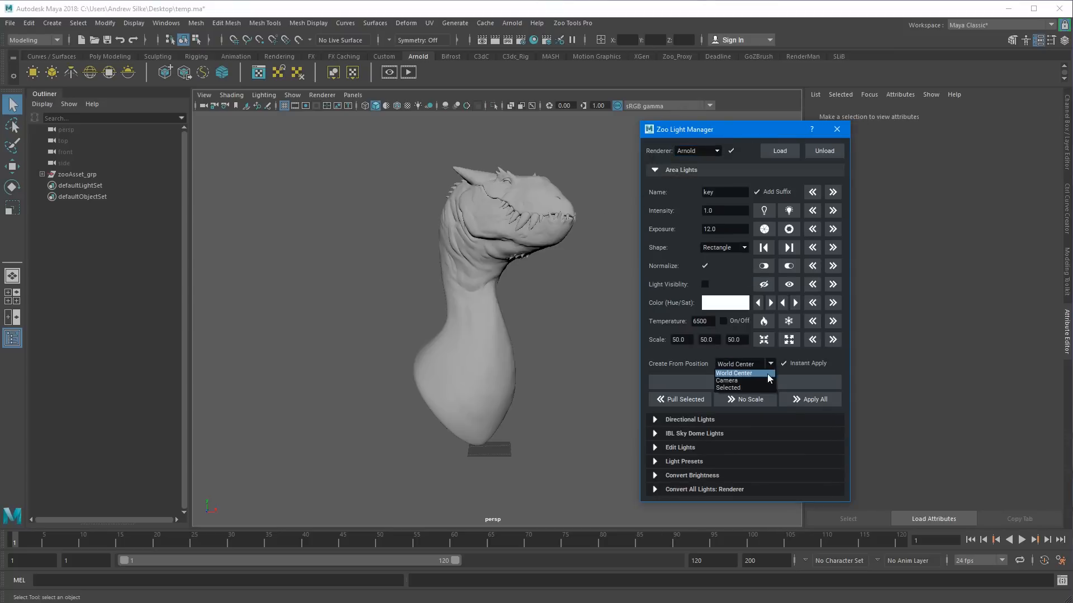
{"action": "left_click", "coordinate": [766, 375]}
{"action": "left_click_drag", "start_coordinate": [525, 273], "coordinate": [602, 321], "text": "alt"}
{"action": "left_click", "coordinate": [753, 383]}
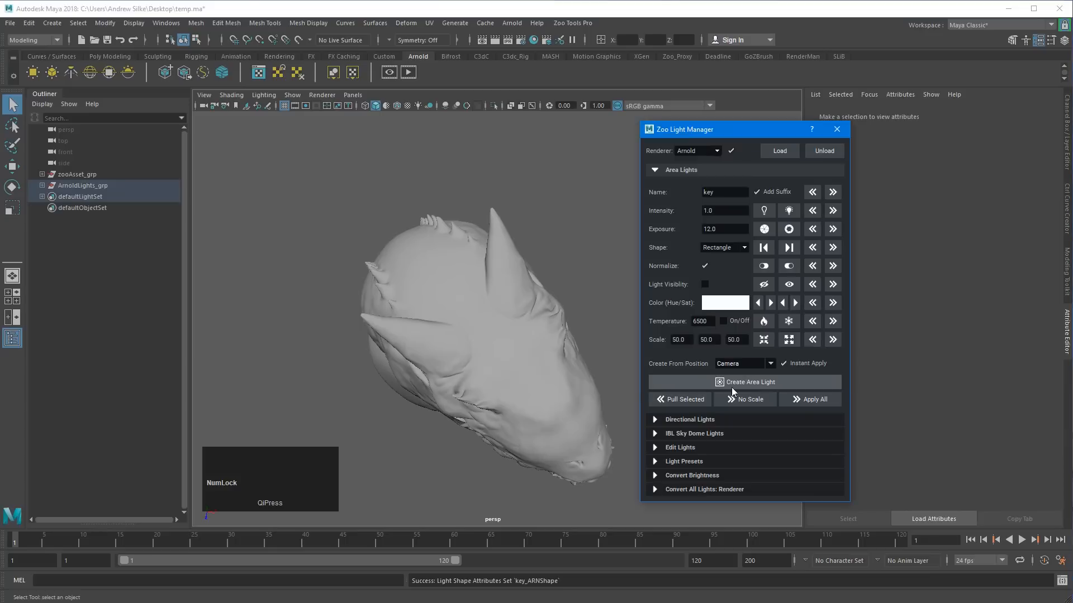
Examine the placement of the key area light above the dragon bust from farther out and from the side.
{"action": "right_click_drag", "start_coordinate": [538, 371], "coordinate": [223, 386], "text": "alt"}
{"action": "left_click_drag", "start_coordinate": [503, 324], "coordinate": [584, 299], "text": "alt"}
{"action": "left_click_drag", "start_coordinate": [721, 339], "coordinate": [651, 343]}
{"action": "left_click_drag", "start_coordinate": [563, 352], "coordinate": [517, 305], "text": "alt"}
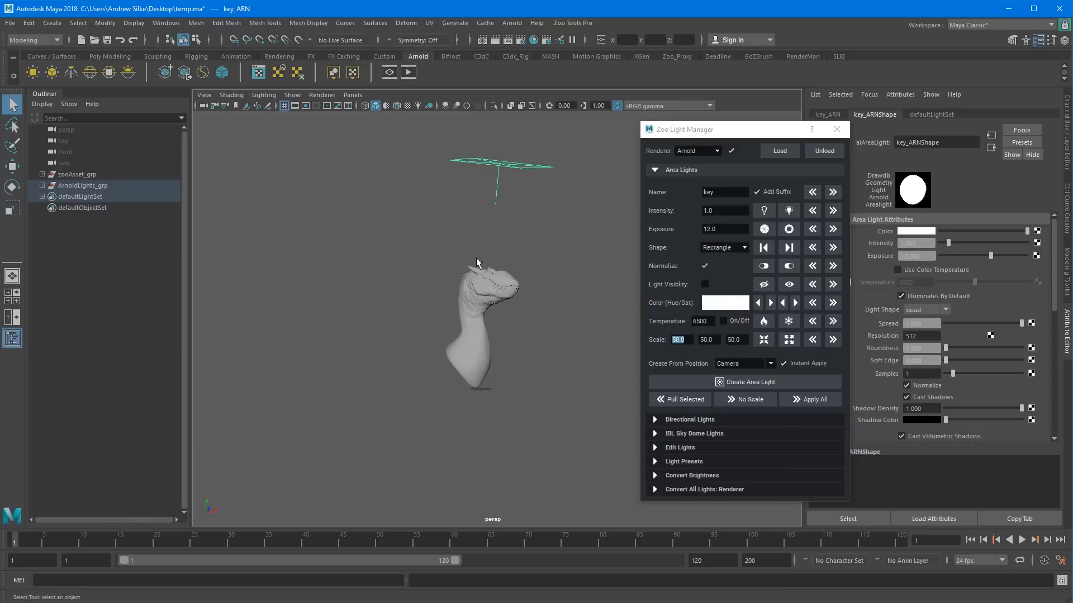
{"action": "left_click_drag", "start_coordinate": [548, 249], "coordinate": [496, 241], "text": "alt"}
{"action": "key", "text": "w"}
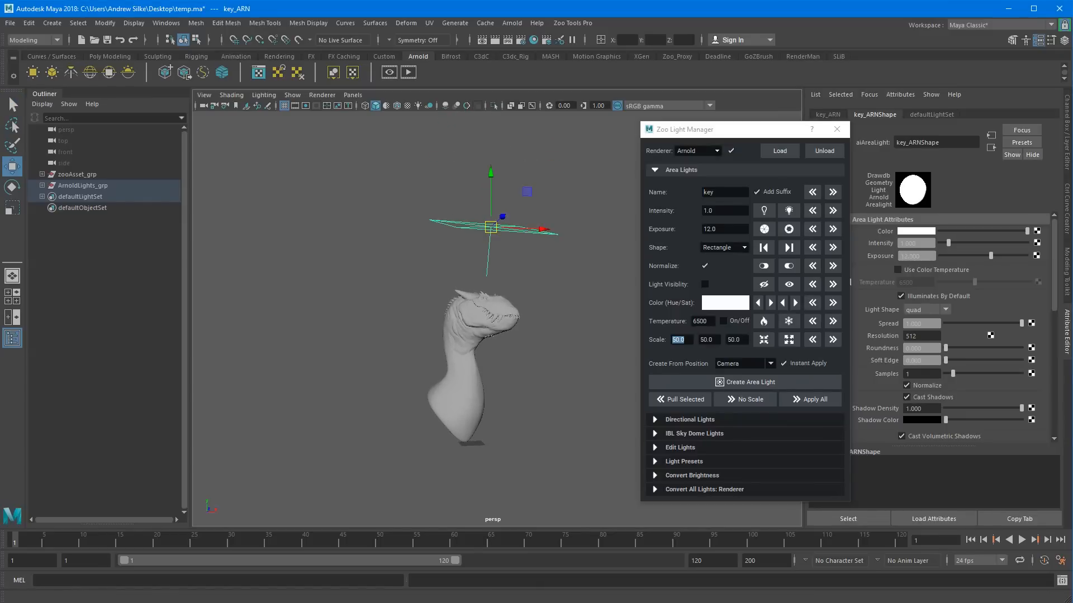
{"action": "middle_click_drag", "start_coordinate": [463, 225], "coordinate": [467, 213], "text": "alt"}
{"action": "right_click_drag", "start_coordinate": [467, 212], "coordinate": [478, 233], "text": "alt"}
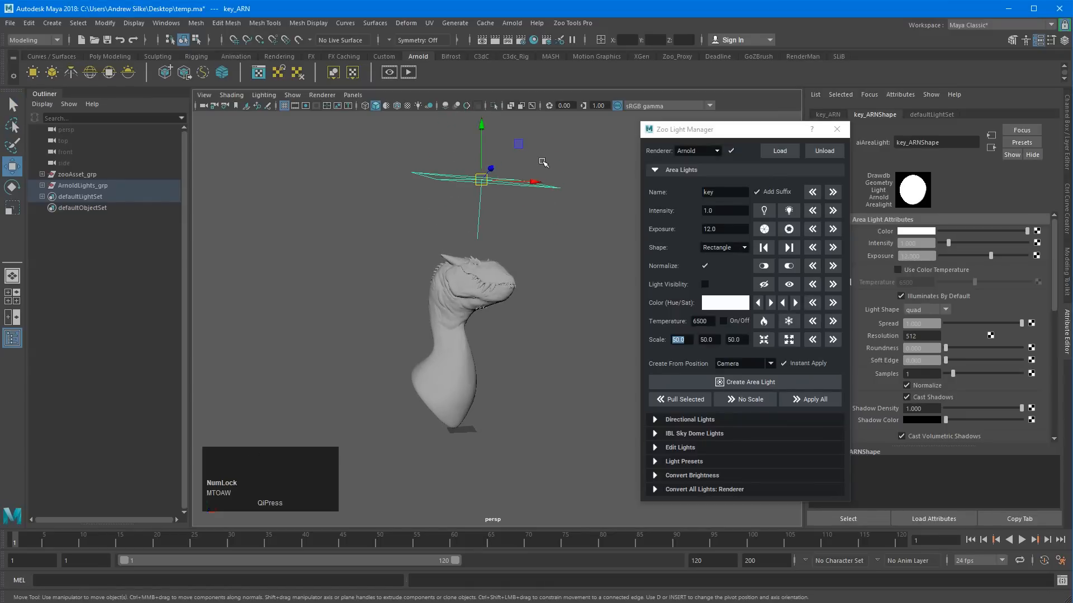
{"action": "key", "text": "q"}
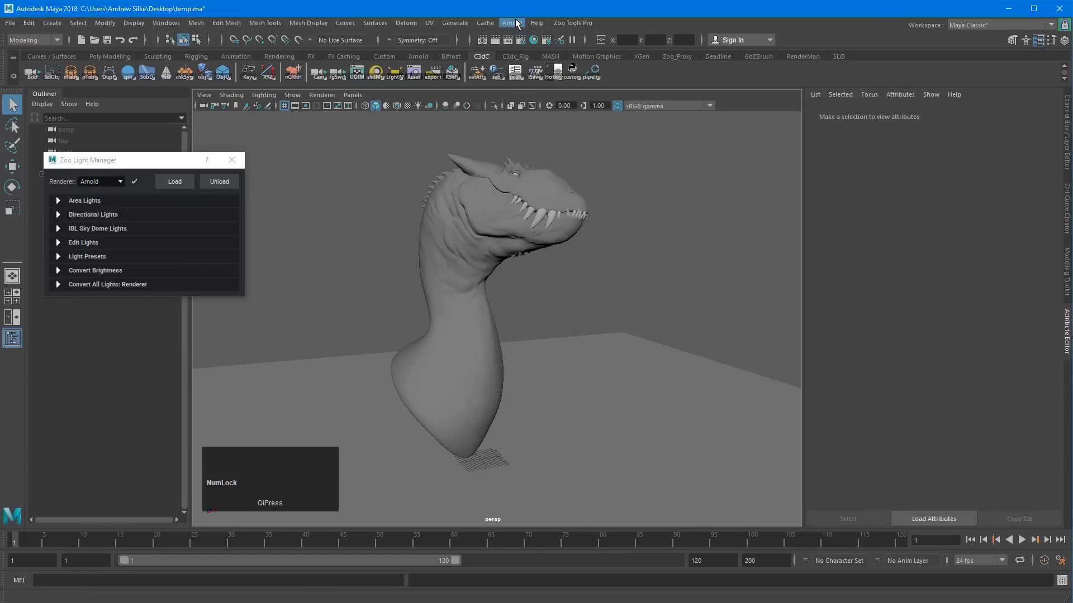
Create a new Arnold area light, place it in front of the dragon bust and scale it uniformly to about 42.
{"action": "left_click", "coordinate": [513, 23]}
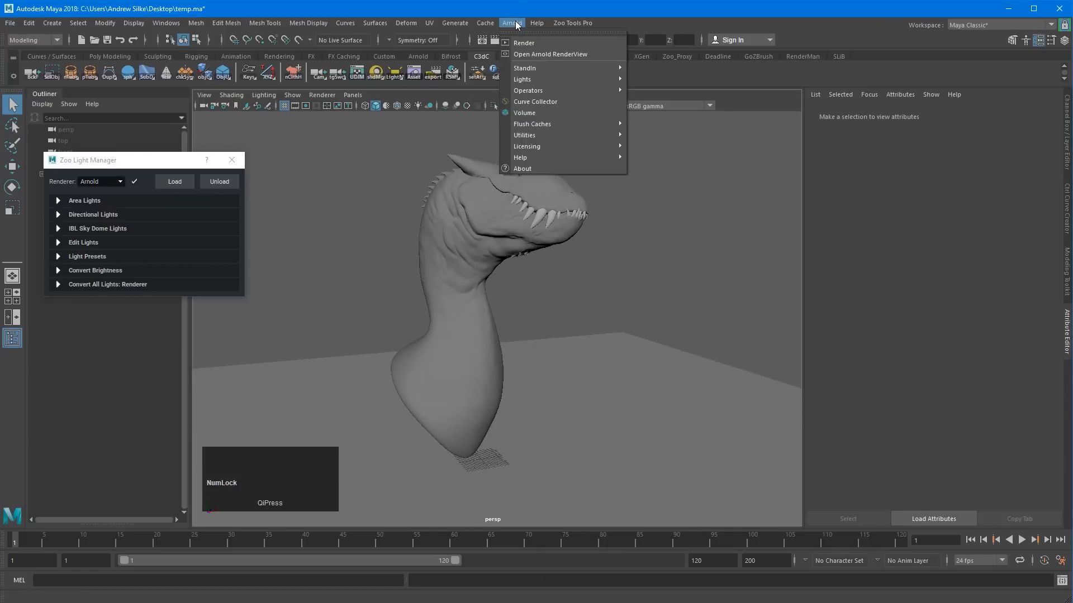
{"action": "mouse_move", "coordinate": [520, 81]}
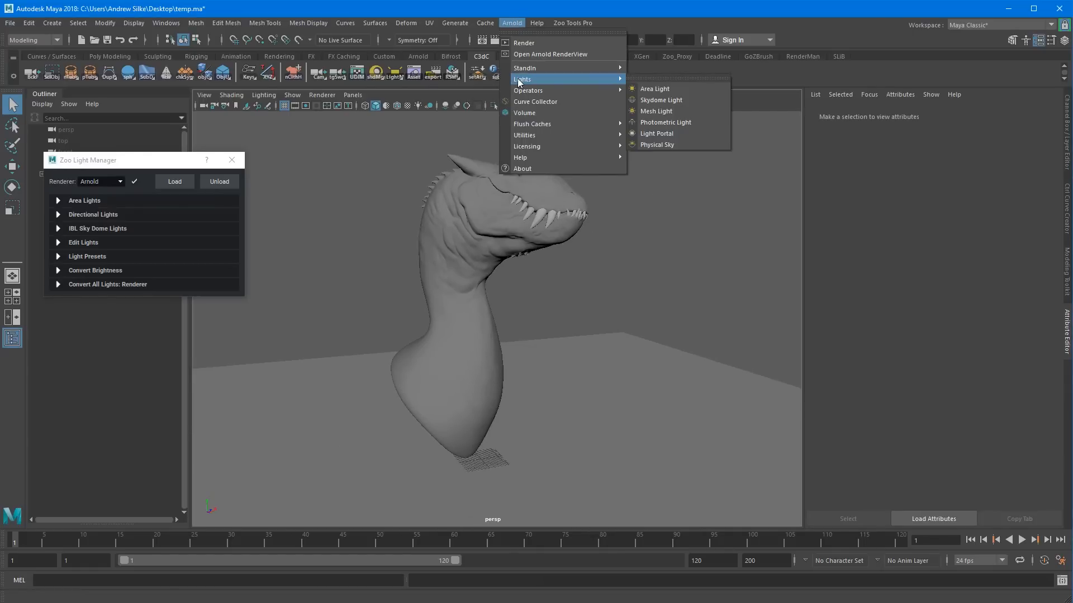
{"action": "left_click", "coordinate": [682, 91]}
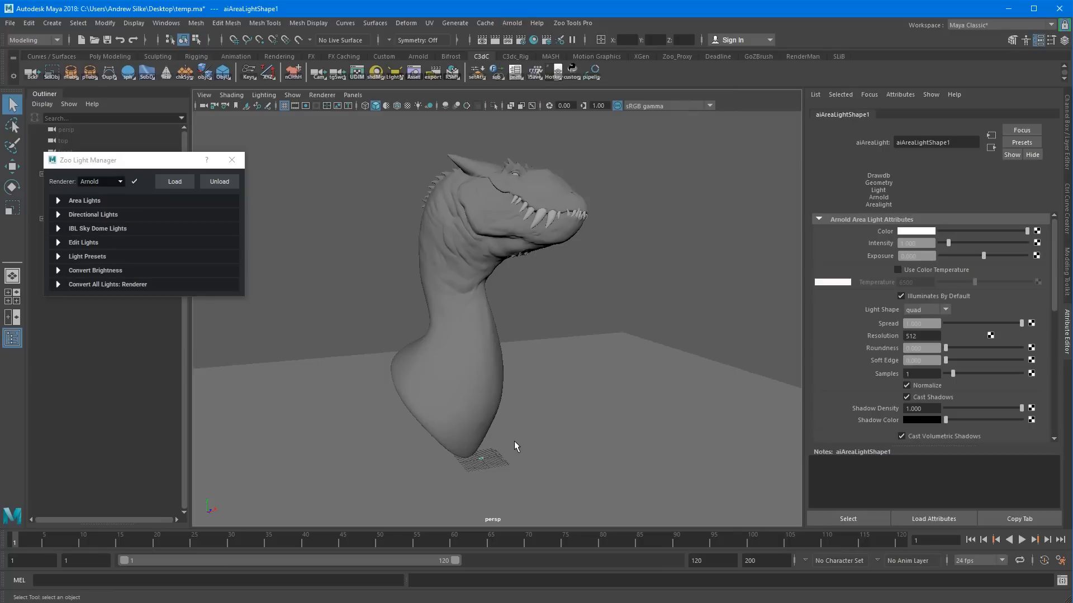
{"action": "key", "text": "w"}
{"action": "left_click_drag", "start_coordinate": [483, 462], "coordinate": [757, 293]}
{"action": "key", "text": "r"}
Set the new area light's exposure to 12.
{"action": "left_click", "coordinate": [910, 256]}
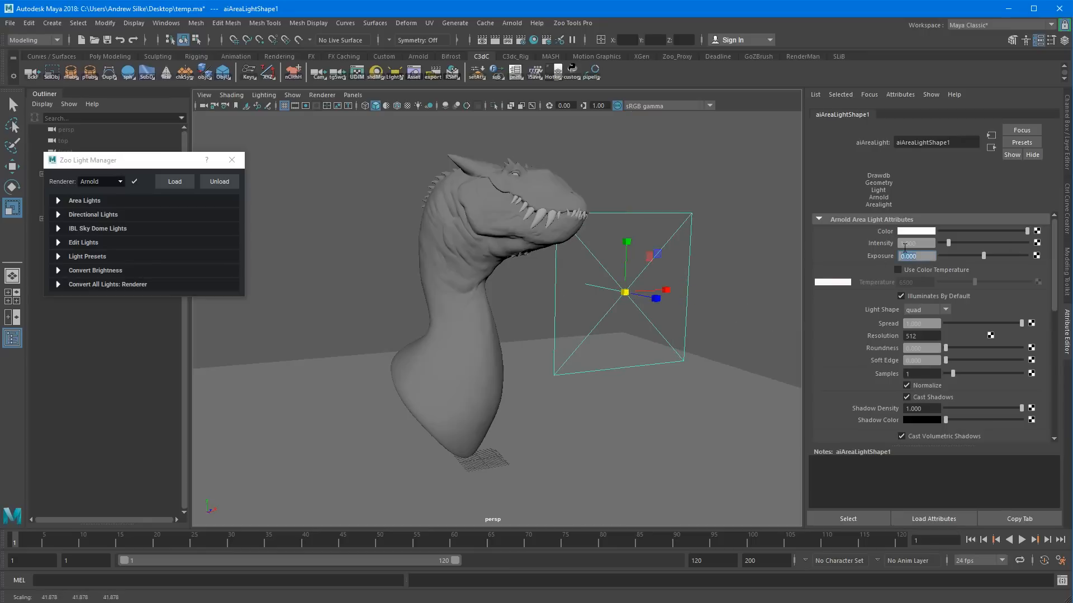
{"action": "type", "text": "12"}
{"action": "key", "text": "Return"}
Raise the new area light in front of the dragon's face and angle it toward the bust, checking the result in Arnold RenderView.
{"action": "key", "text": "w"}
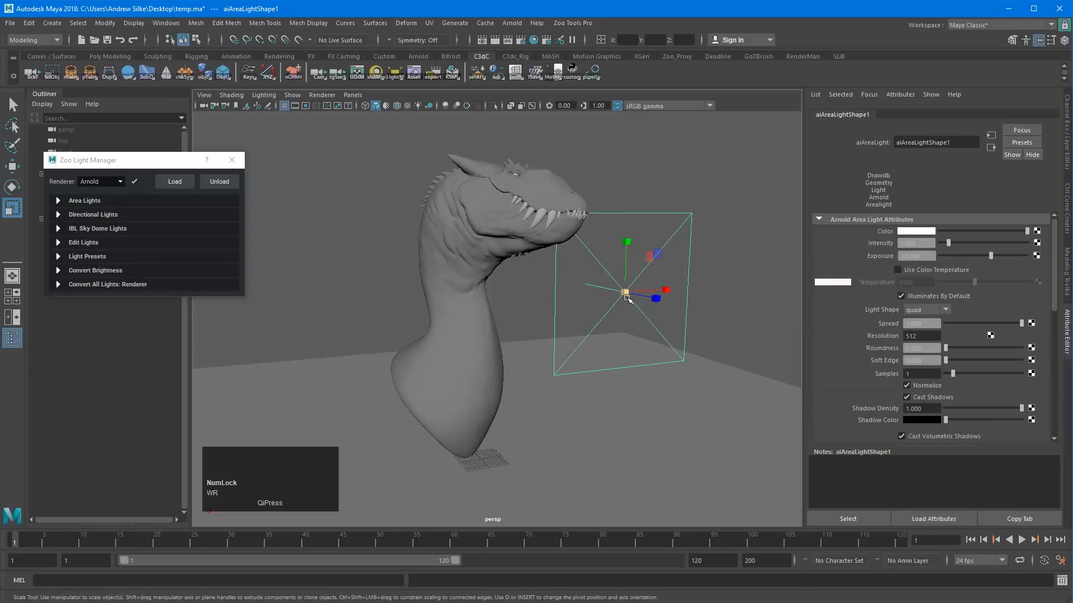
{"action": "middle_click_drag", "start_coordinate": [637, 202], "coordinate": [656, 81]}
{"action": "key", "text": "e"}
{"action": "left_click_drag", "start_coordinate": [633, 191], "coordinate": [672, 196]}
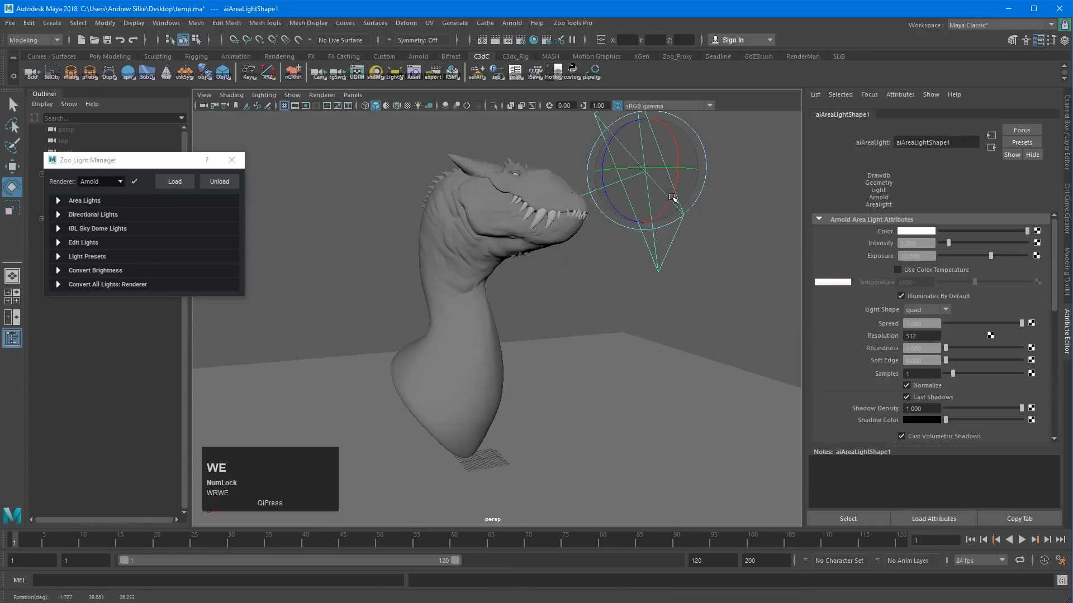
{"action": "key", "text": "w"}
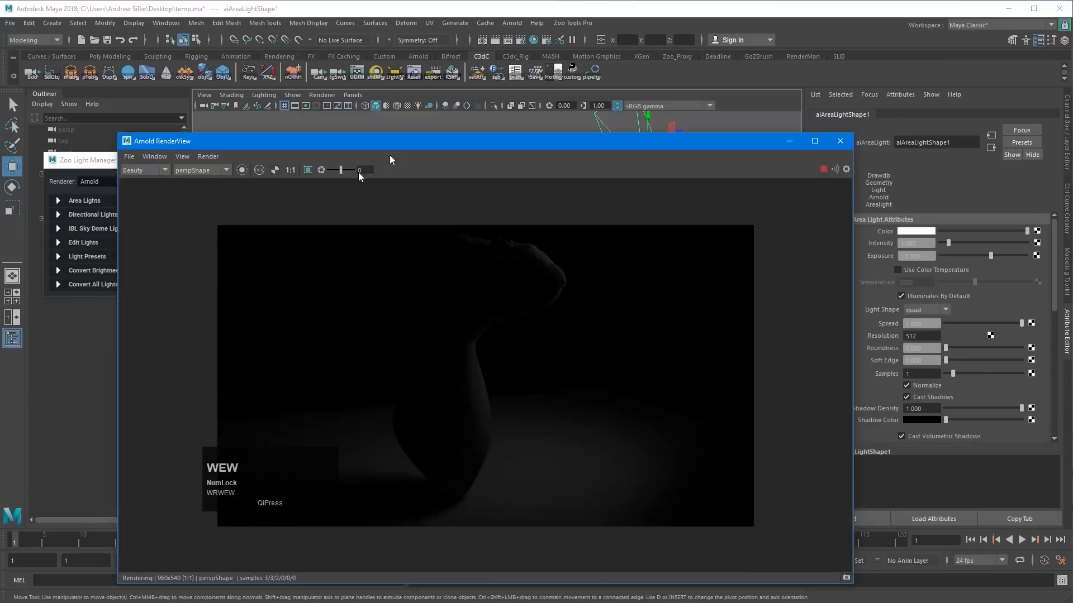
{"action": "left_click_drag", "start_coordinate": [409, 147], "coordinate": [333, 212]}
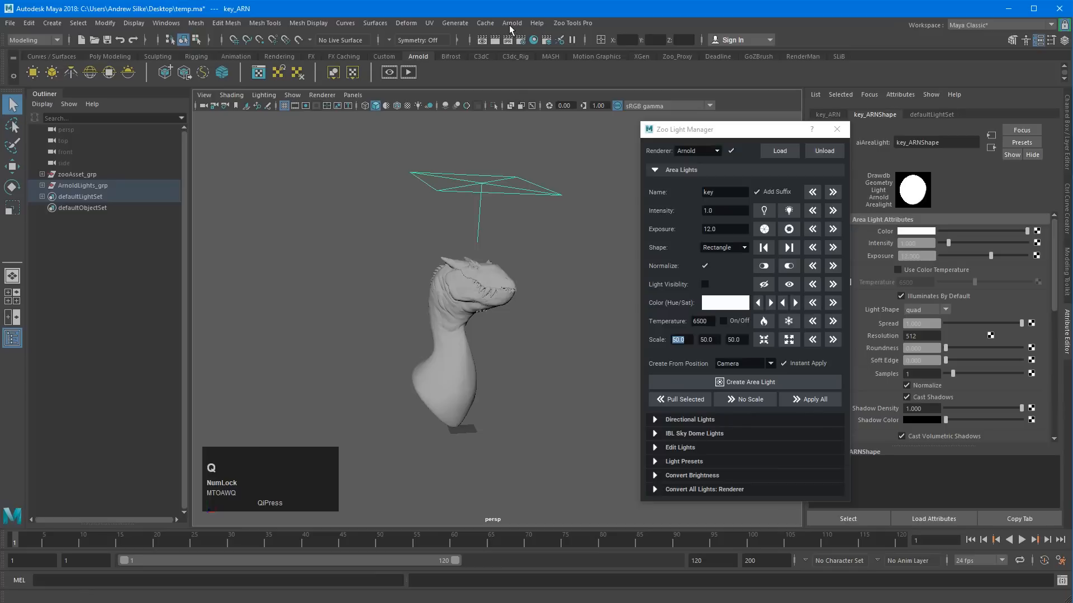
Open the Arnold RenderView for the scene with the key light above the dragon.
{"action": "left_click", "coordinate": [512, 23]}
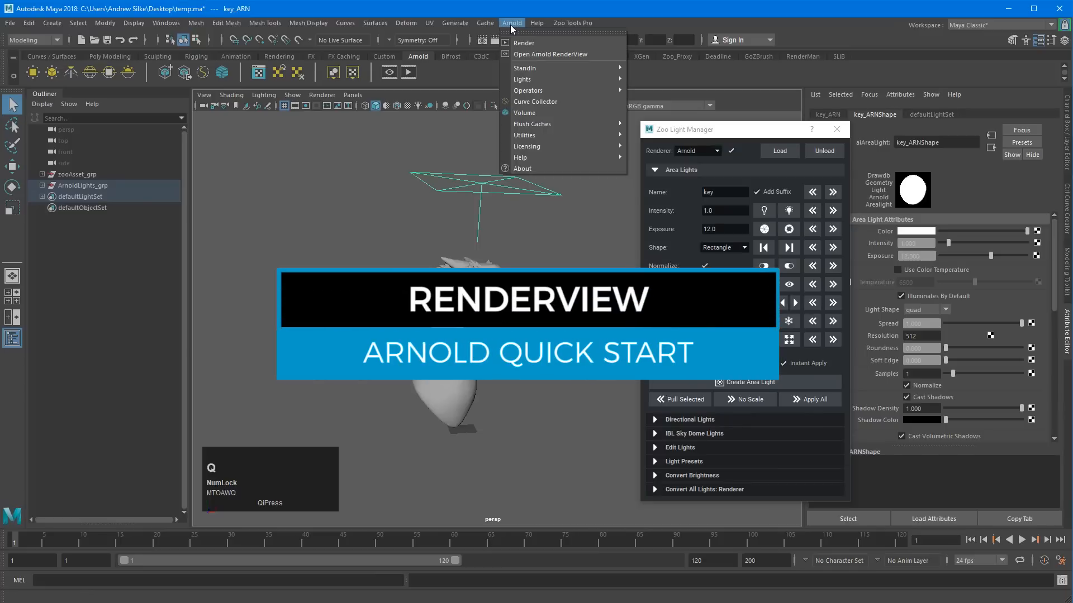
{"action": "left_click", "coordinate": [548, 54]}
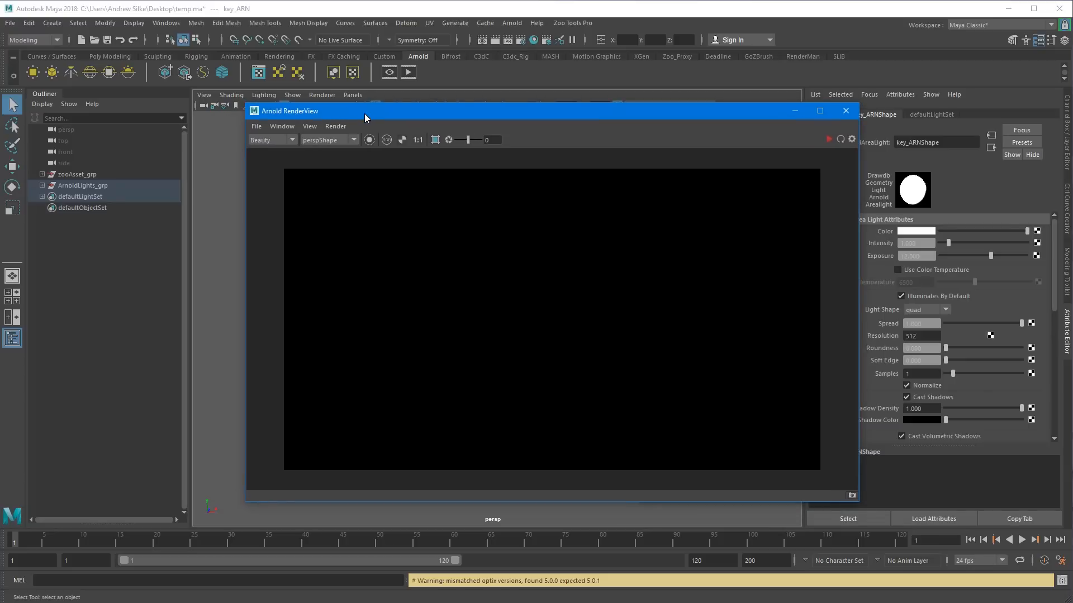
{"action": "left_click_drag", "start_coordinate": [364, 113], "coordinate": [356, 137]}
{"action": "left_click", "coordinate": [481, 40]}
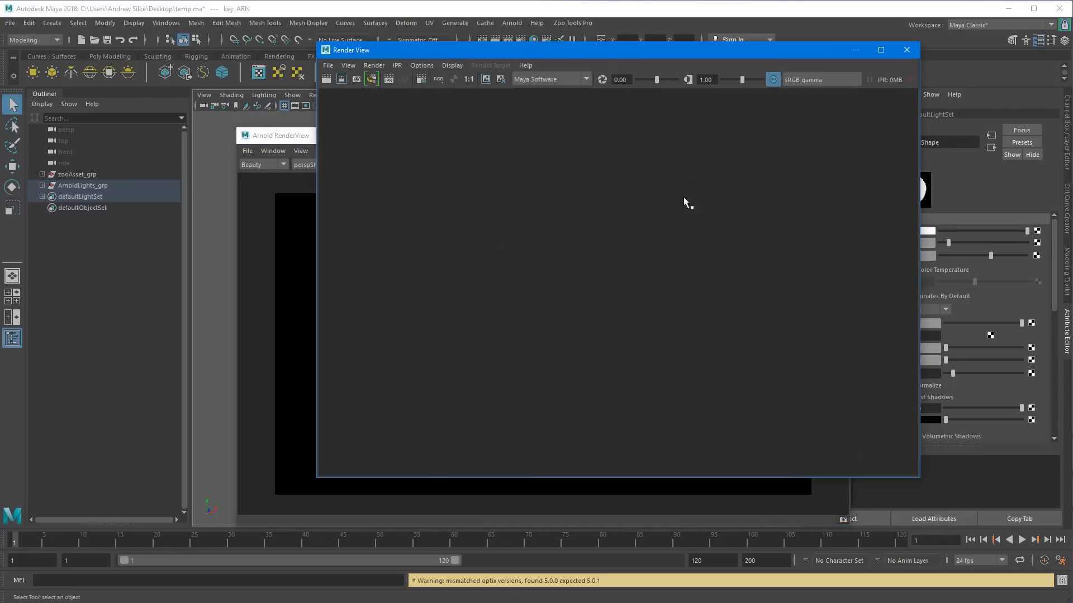
{"action": "left_click", "coordinate": [906, 50]}
{"action": "left_click_drag", "start_coordinate": [436, 139], "coordinate": [494, 132]}
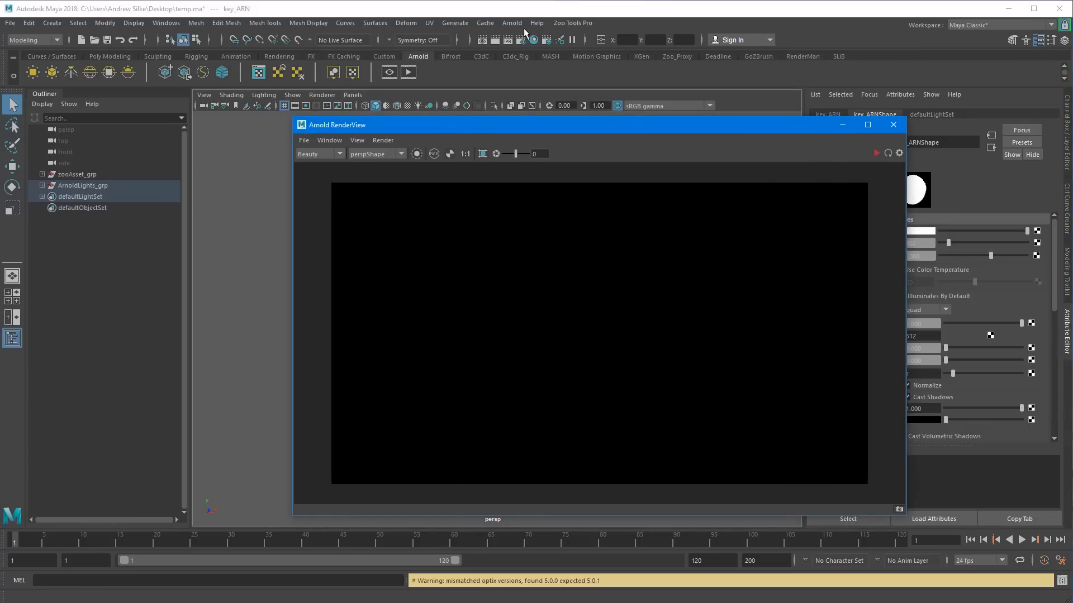
{"action": "left_click", "coordinate": [511, 23]}
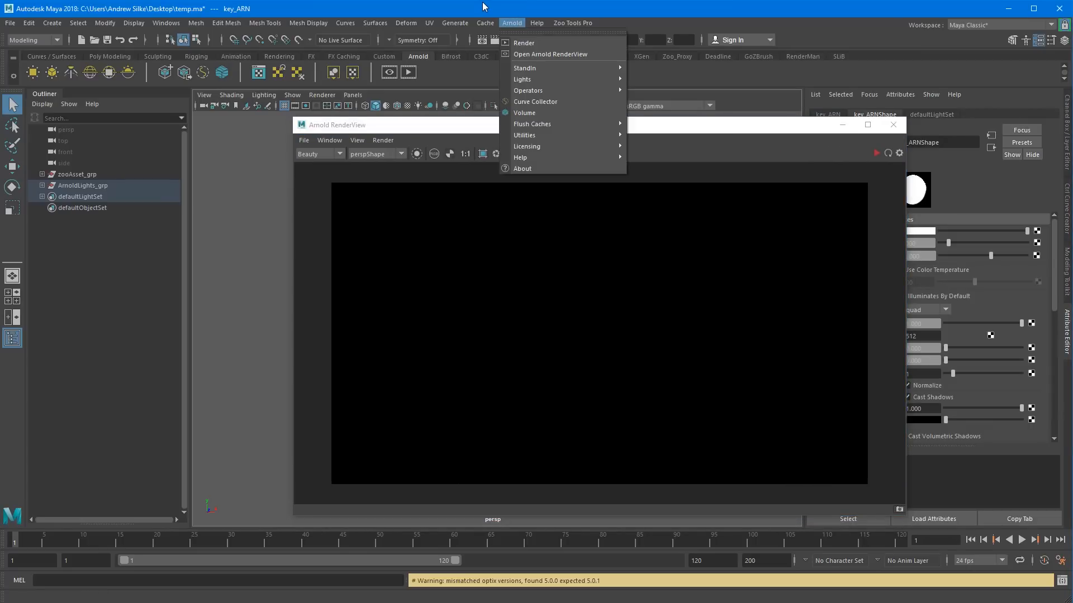
{"action": "left_click", "coordinate": [353, 119]}
Start the live render in the Arnold RenderView and frame the dragon's head close up beside it.
{"action": "left_click_drag", "start_coordinate": [353, 119], "coordinate": [430, 108]}
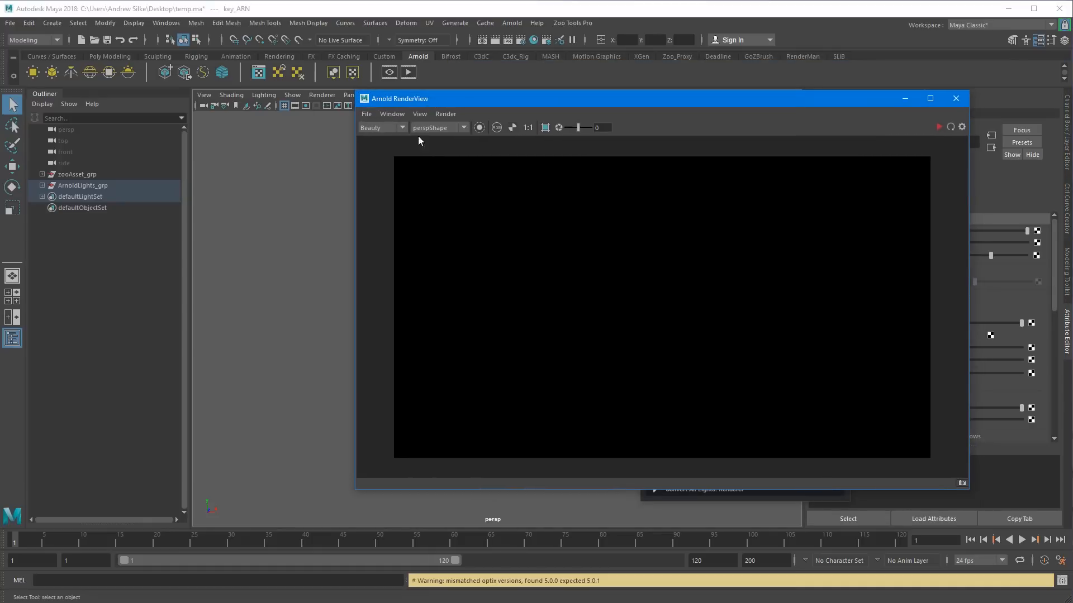
{"action": "left_click", "coordinate": [938, 127]}
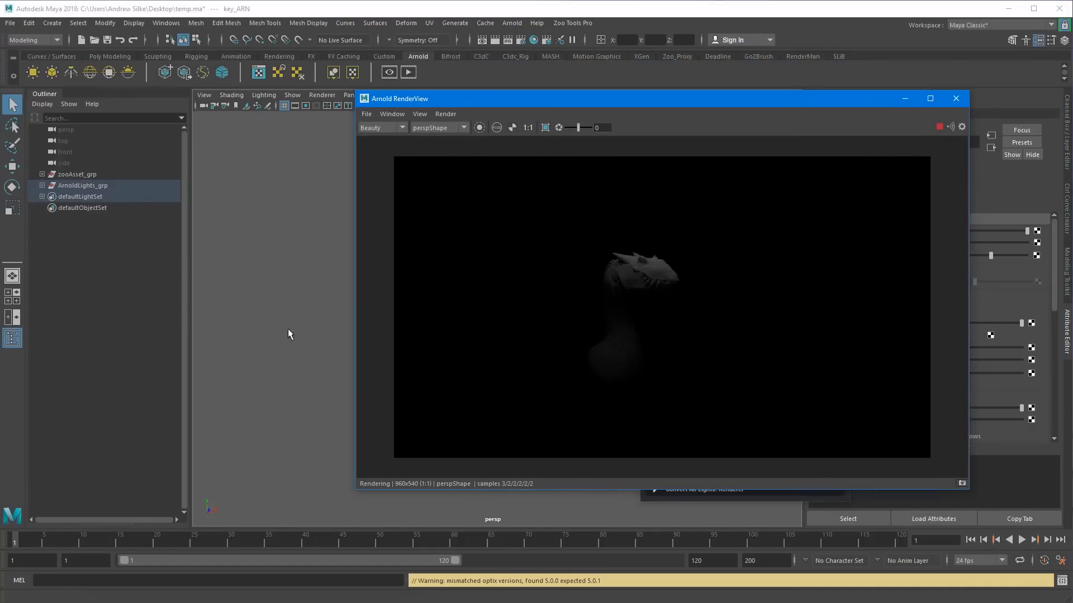
{"action": "left_click_drag", "start_coordinate": [505, 102], "coordinate": [785, 66]}
{"action": "middle_click_drag", "start_coordinate": [425, 271], "coordinate": [417, 350], "text": "alt"}
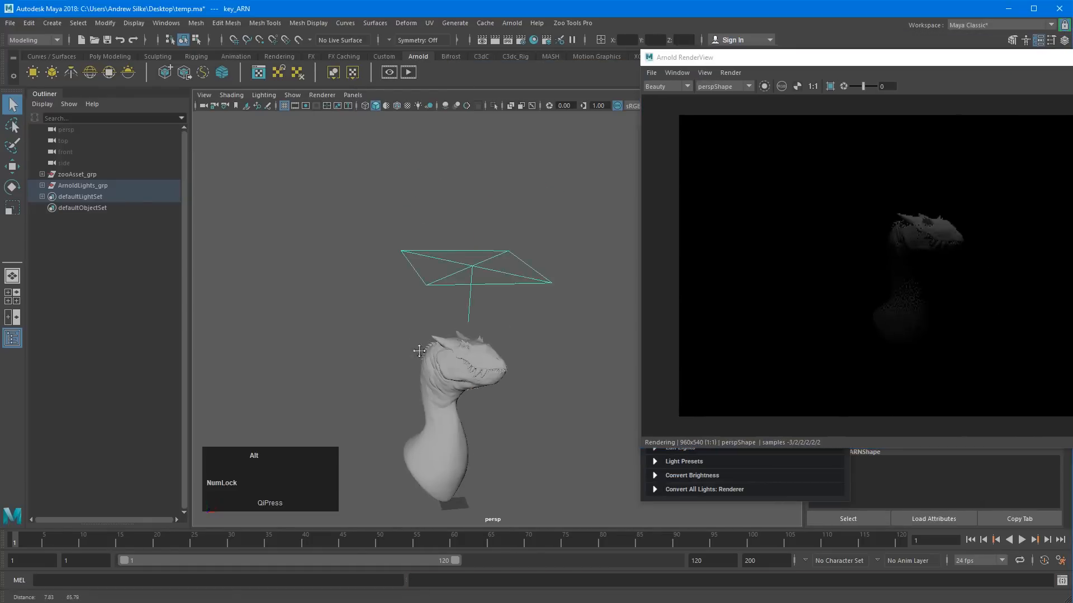
{"action": "right_click_drag", "start_coordinate": [417, 349], "coordinate": [457, 332], "text": "alt"}
{"action": "middle_click_drag", "start_coordinate": [457, 332], "coordinate": [506, 211], "text": "alt"}
{"action": "left_click_drag", "start_coordinate": [450, 215], "coordinate": [486, 215], "text": "alt"}
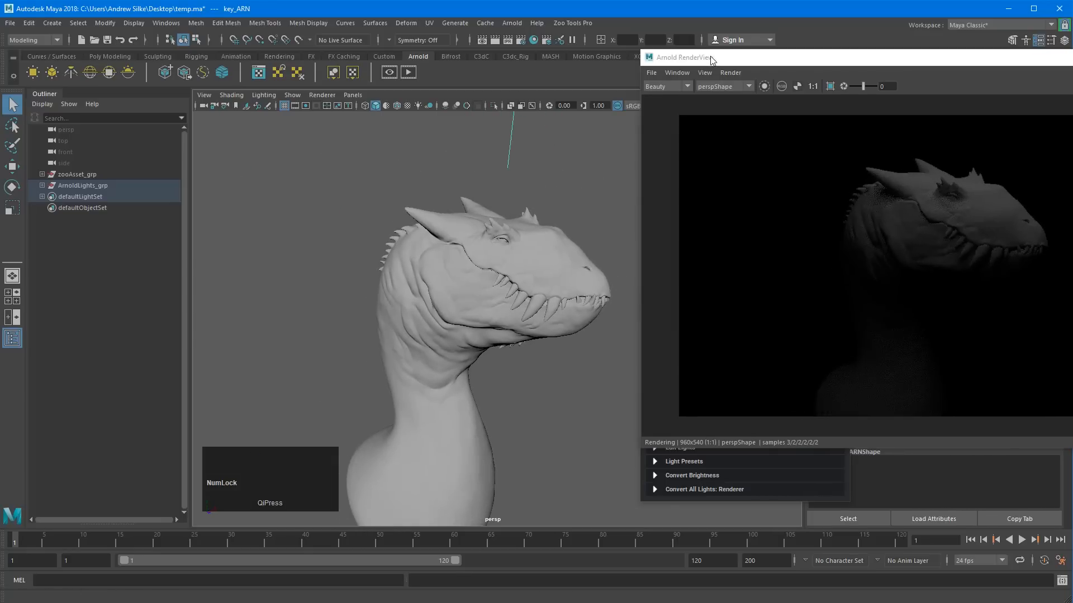
Look through the Arnold RenderView's save options and examine the enlarged live render from a slightly different angle.
{"action": "left_click_drag", "start_coordinate": [712, 60], "coordinate": [492, 85]}
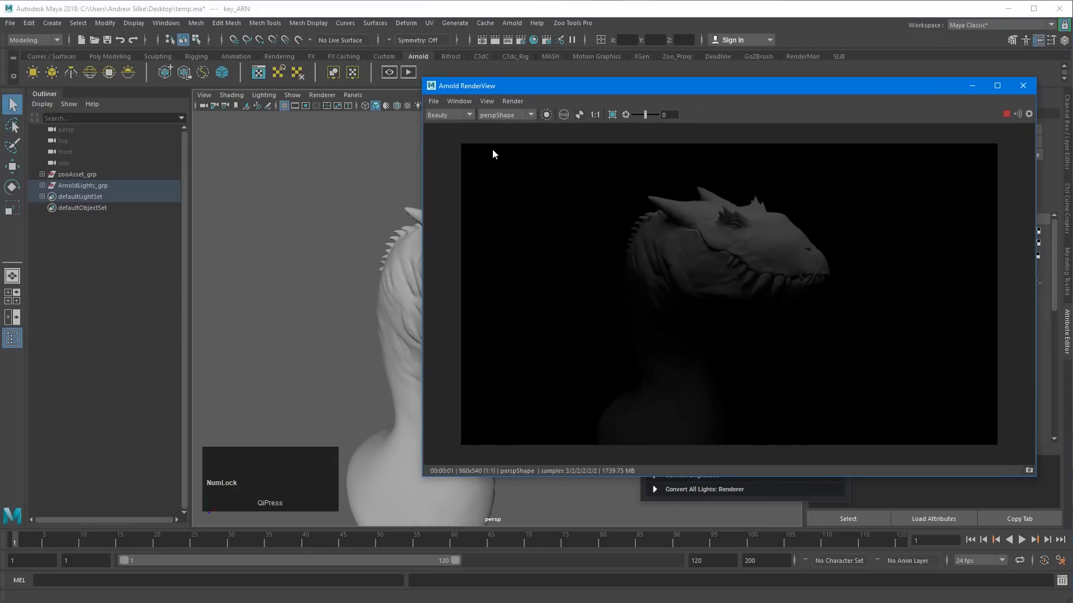
{"action": "left_click", "coordinate": [431, 101]}
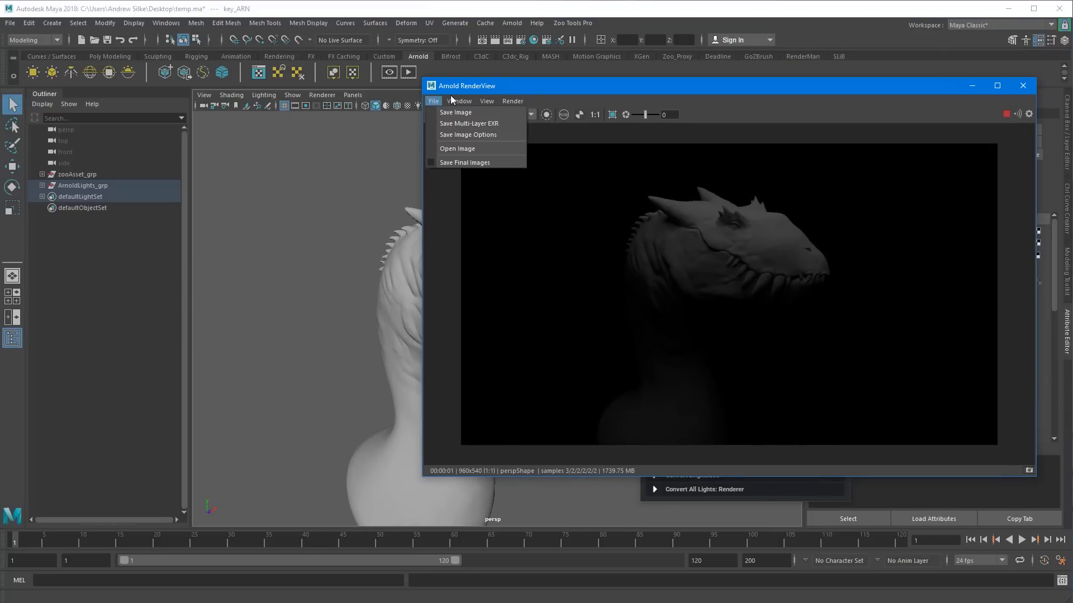
{"action": "mouse_move", "coordinate": [455, 102]}
{"action": "left_click", "coordinate": [485, 188]}
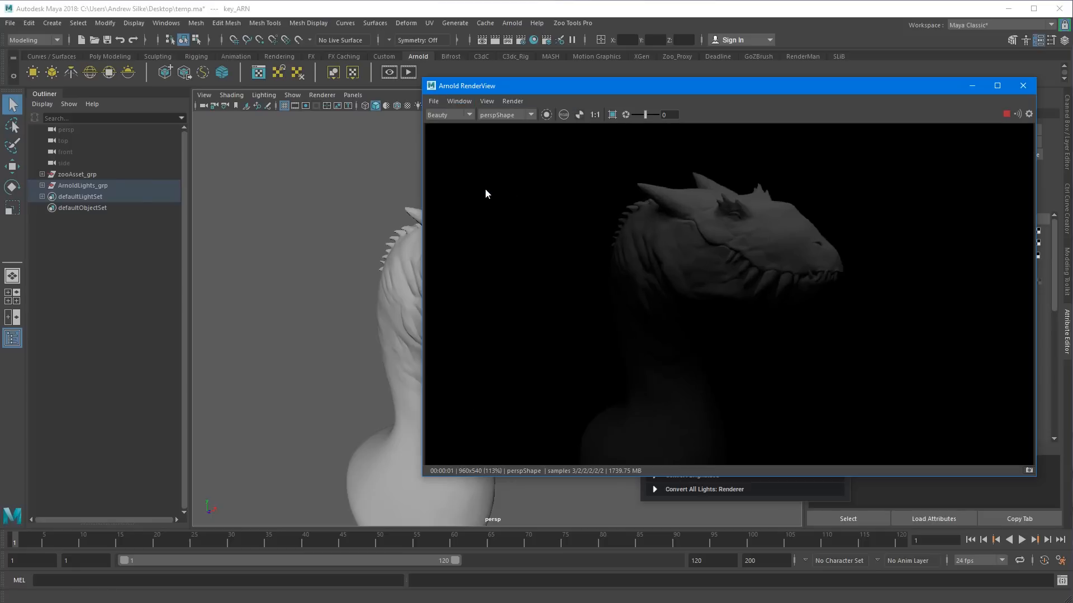
{"action": "left_click_drag", "start_coordinate": [675, 253], "coordinate": [726, 251], "text": "alt"}
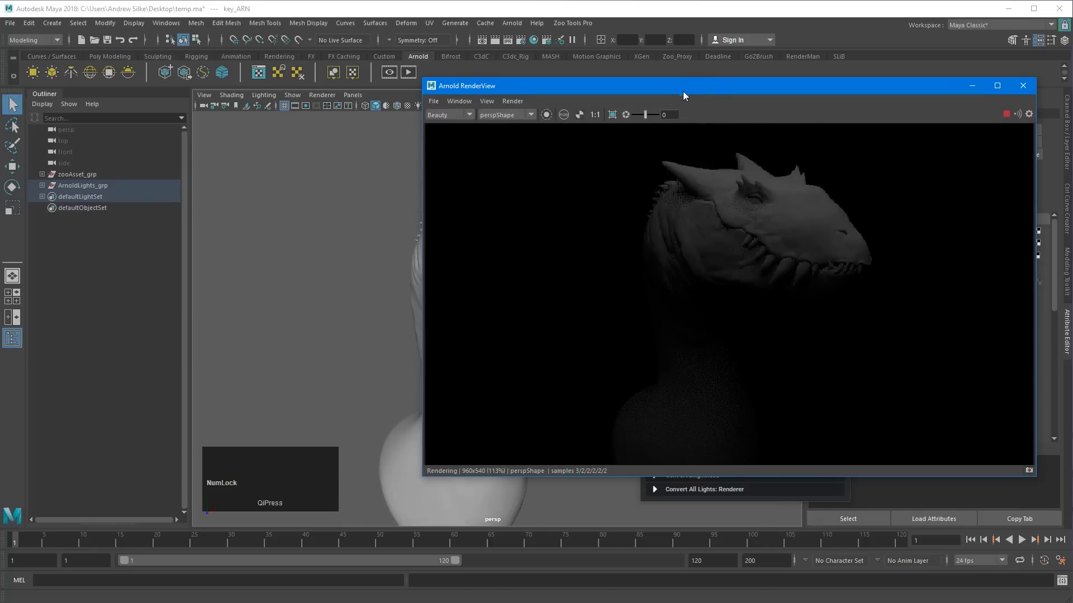
Arrange the Zoo Light Manager and the Arnold RenderView on opposite sides of the dragon so both stay accessible.
{"action": "left_click_drag", "start_coordinate": [682, 90], "coordinate": [810, 265]}
{"action": "left_click", "coordinate": [705, 133]}
{"action": "left_click_drag", "start_coordinate": [705, 133], "coordinate": [173, 116]}
{"action": "left_click_drag", "start_coordinate": [738, 262], "coordinate": [734, 116]}
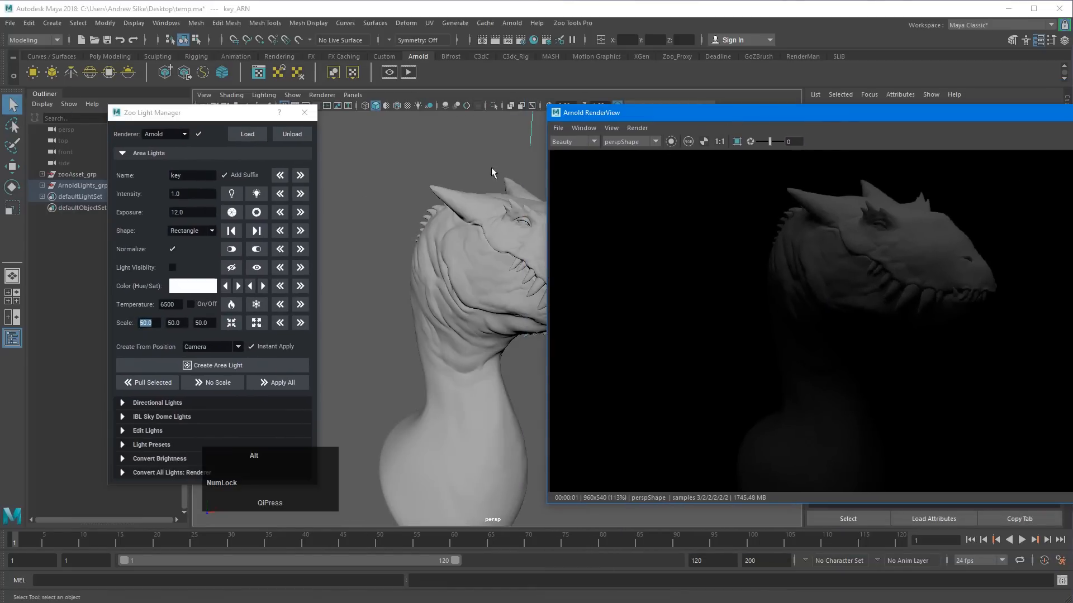
Raise the key light's exposure to 14.44 with the Zoo Light Manager.
{"action": "middle_click_drag", "start_coordinate": [491, 172], "coordinate": [457, 300], "text": "alt"}
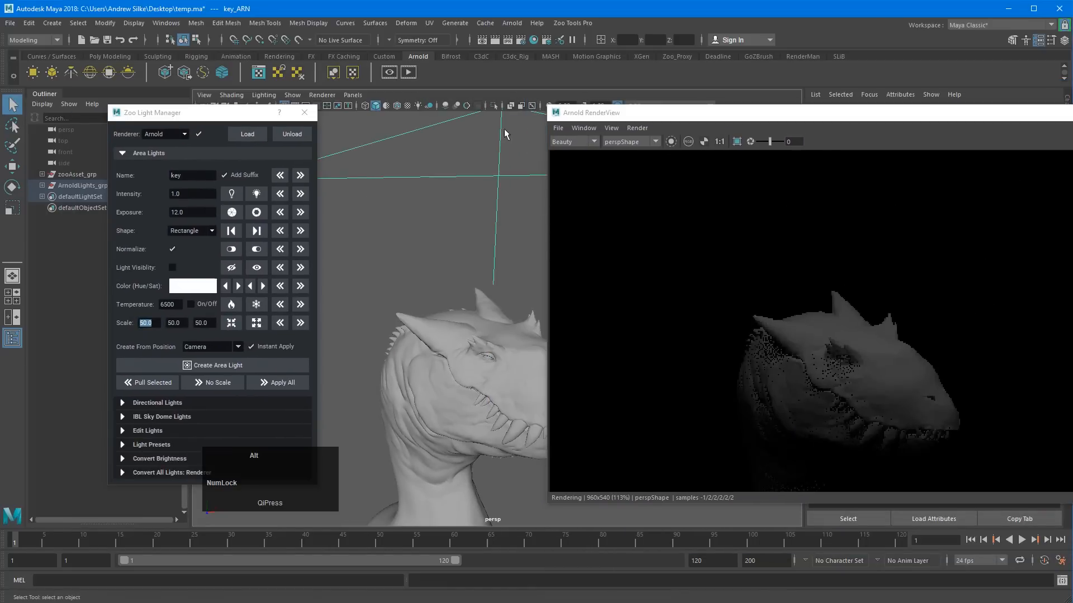
{"action": "left_click", "coordinate": [255, 215]}
{"action": "left_click", "coordinate": [254, 215]}
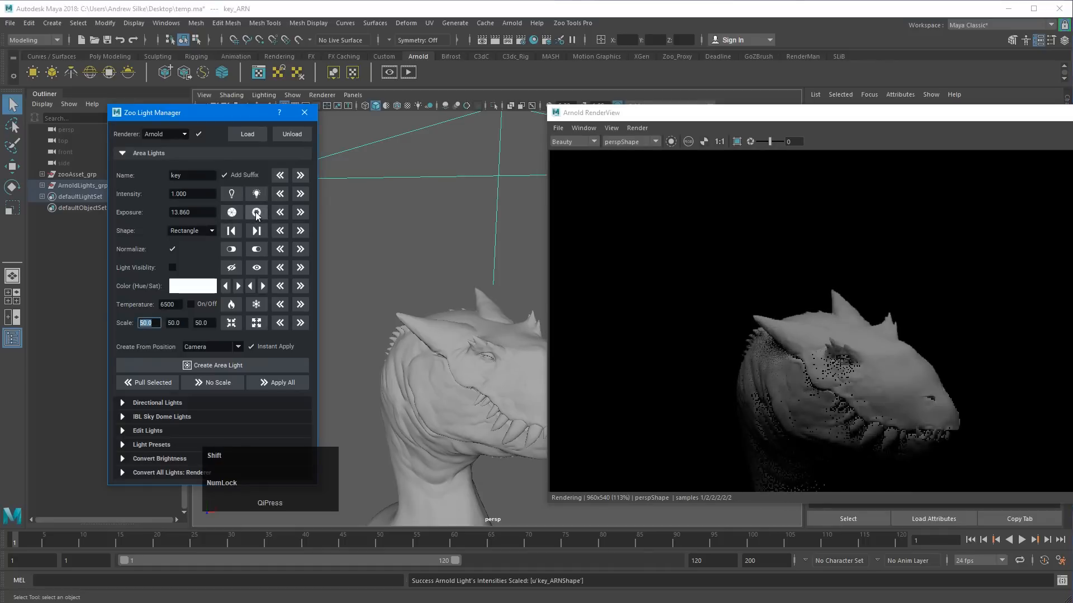
{"action": "left_click", "coordinate": [255, 214]}
Reposition the key area light above the dragon's head, adjusting it from both the front and the side.
{"action": "left_click_drag", "start_coordinate": [517, 253], "coordinate": [364, 237], "text": "alt"}
{"action": "middle_click_drag", "start_coordinate": [470, 287], "coordinate": [503, 312], "text": "alt"}
{"action": "key", "text": "w"}
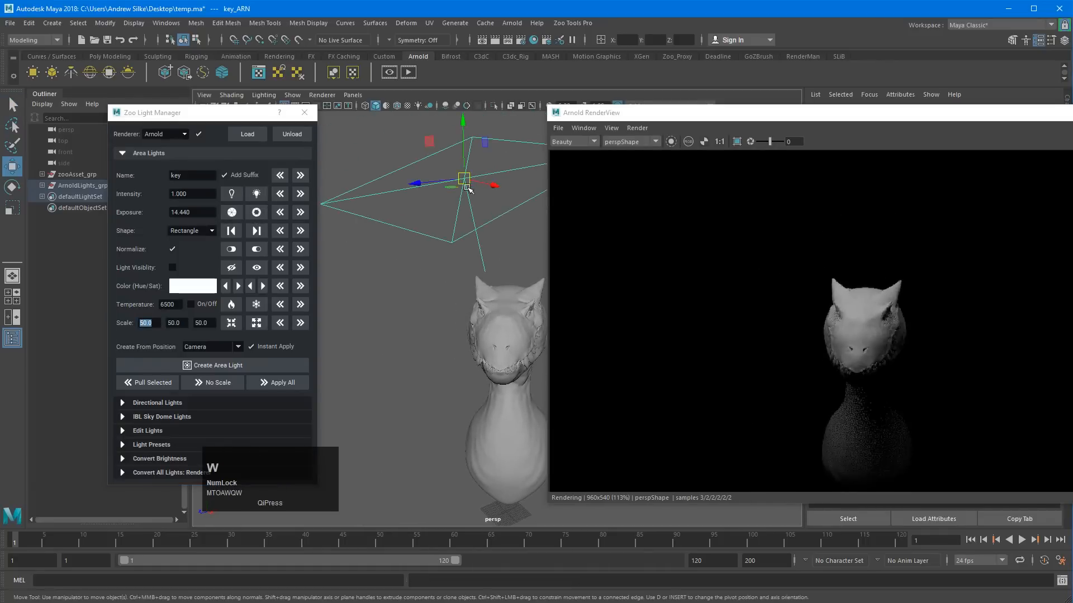
{"action": "left_click_drag", "start_coordinate": [467, 183], "coordinate": [388, 208]}
{"action": "left_click_drag", "start_coordinate": [764, 258], "coordinate": [835, 304], "text": "alt"}
{"action": "middle_click_drag", "start_coordinate": [502, 305], "coordinate": [398, 276], "text": "alt"}
{"action": "left_click_drag", "start_coordinate": [431, 261], "coordinate": [445, 260], "text": "alt"}
{"action": "left_click_drag", "start_coordinate": [449, 166], "coordinate": [428, 153]}
With the key light deselected, create a polygon plane and scale it up as a large floor beneath the bust.
{"action": "right_click_drag", "start_coordinate": [432, 192], "coordinate": [282, 228], "text": "alt"}
{"action": "left_click_drag", "start_coordinate": [407, 241], "coordinate": [384, 218], "text": "alt"}
{"action": "left_click", "coordinate": [383, 218]}
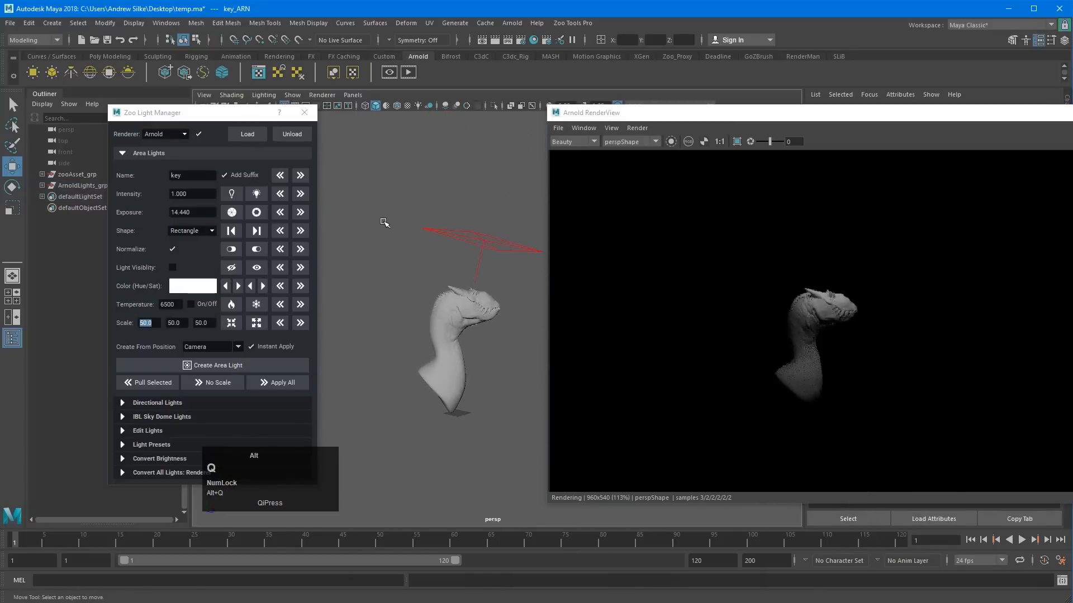
{"action": "key", "text": "q"}
{"action": "key", "text": "ctrl+shift+p"}
{"action": "key", "text": "r"}
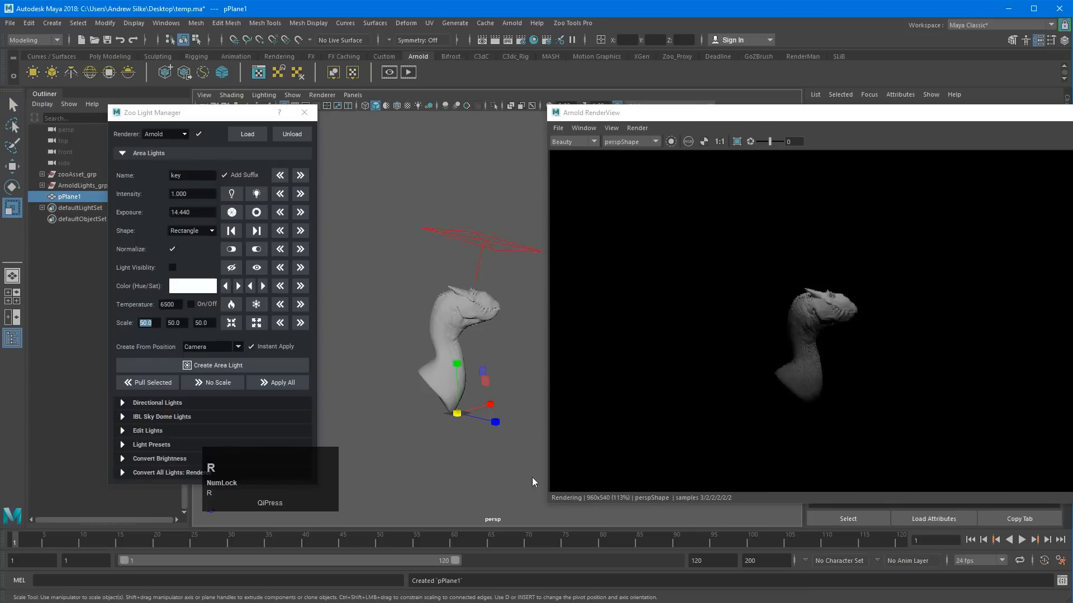
{"action": "left_click_drag", "start_coordinate": [456, 414], "coordinate": [764, 400]}
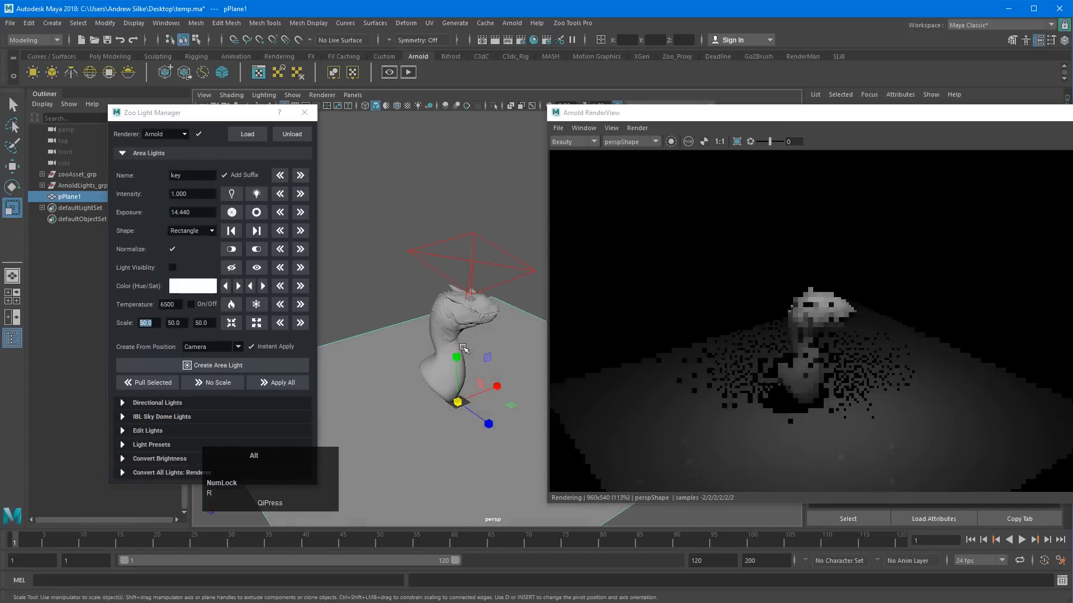
{"action": "key", "text": "q"}
Enlarge the Arnold RenderView and show the render of the whole bust on its floor at 1:1 size.
{"action": "right_click_drag", "start_coordinate": [412, 256], "coordinate": [481, 255], "text": "alt"}
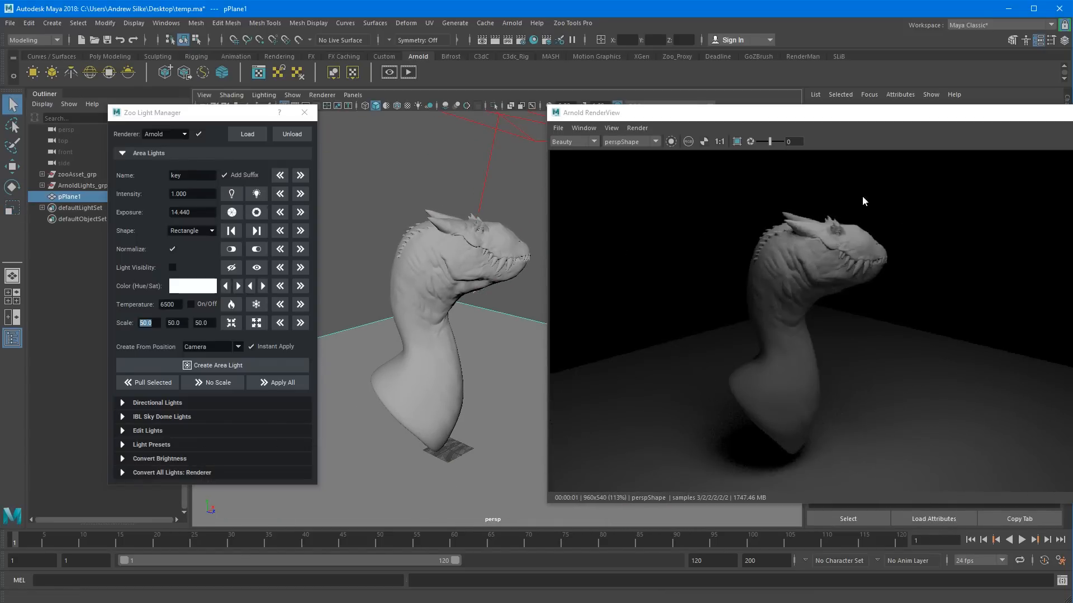
{"action": "middle_click_drag", "start_coordinate": [445, 282], "coordinate": [451, 241], "text": "alt"}
{"action": "right_click_drag", "start_coordinate": [451, 242], "coordinate": [460, 271], "text": "alt"}
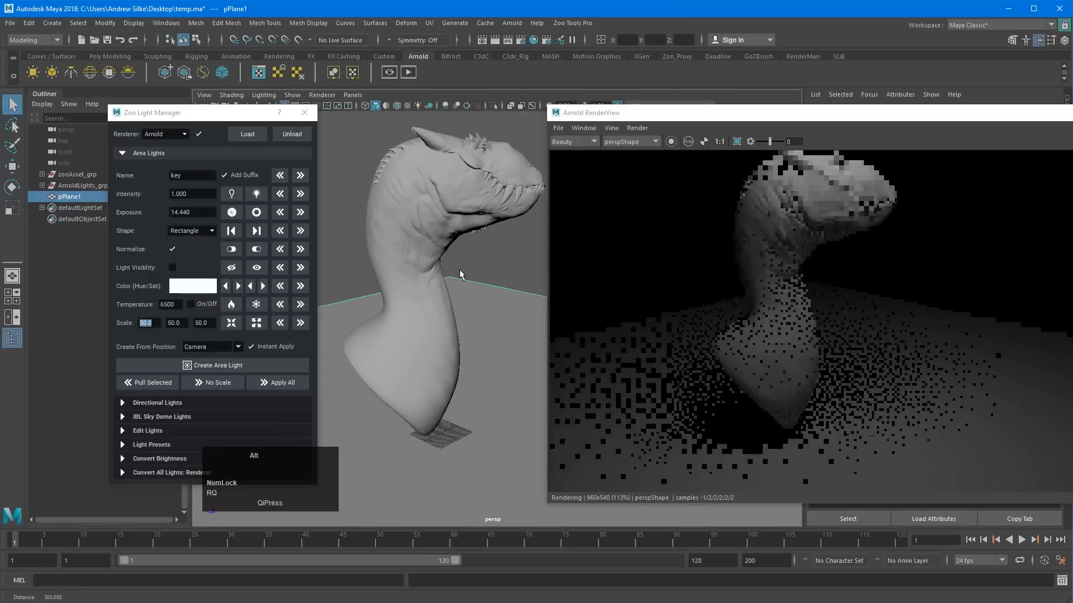
{"action": "middle_click_drag", "start_coordinate": [410, 232], "coordinate": [397, 267], "text": "alt"}
{"action": "right_click_drag", "start_coordinate": [398, 268], "coordinate": [371, 252], "text": "alt"}
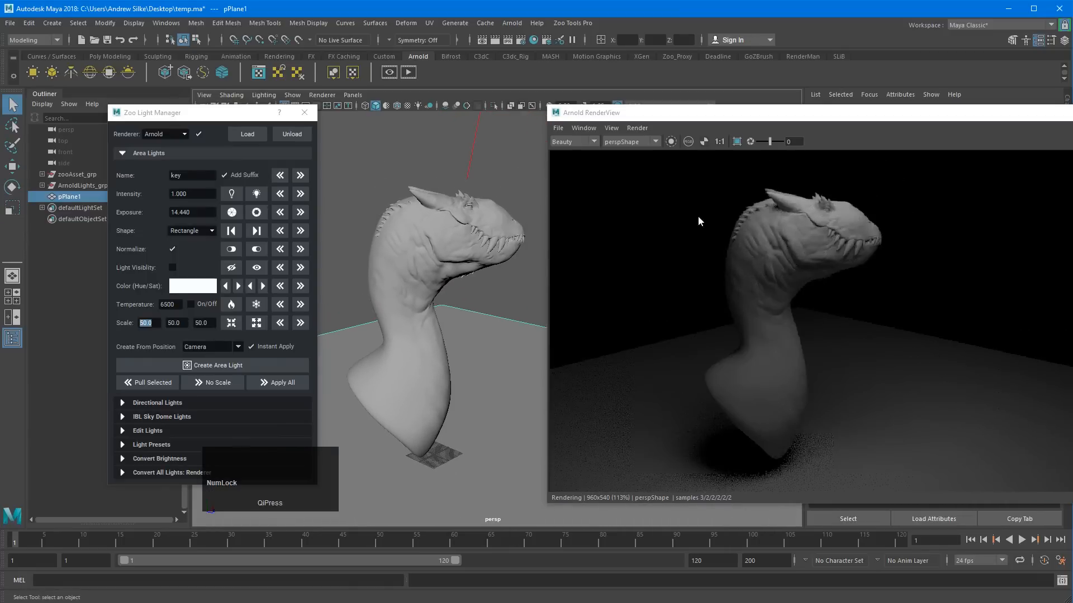
{"action": "left_click_drag", "start_coordinate": [874, 112], "coordinate": [756, 84]}
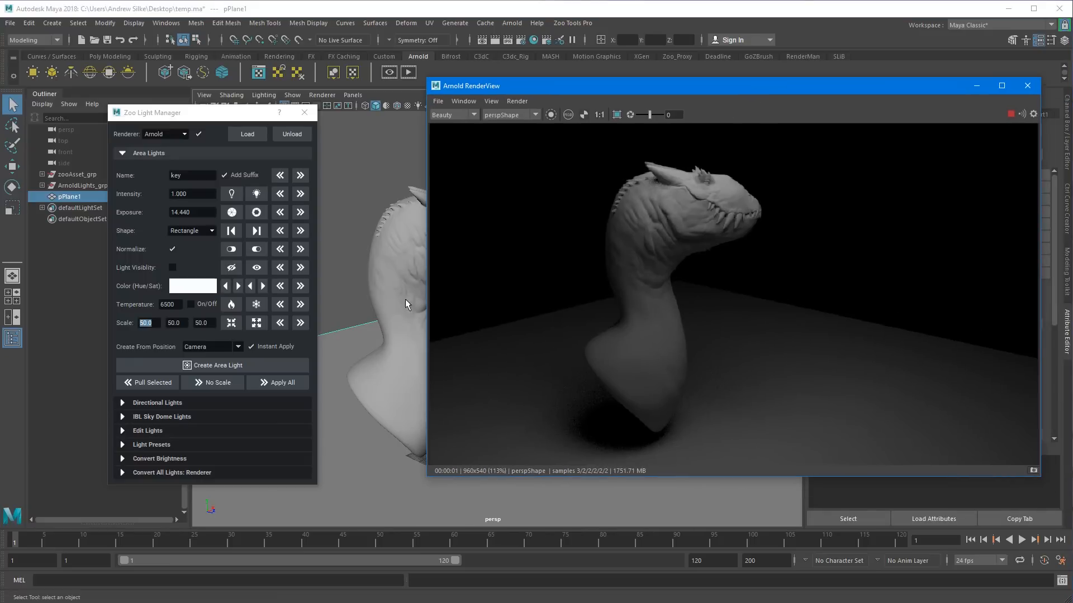
{"action": "left_click_drag", "start_coordinate": [427, 478], "coordinate": [354, 551]}
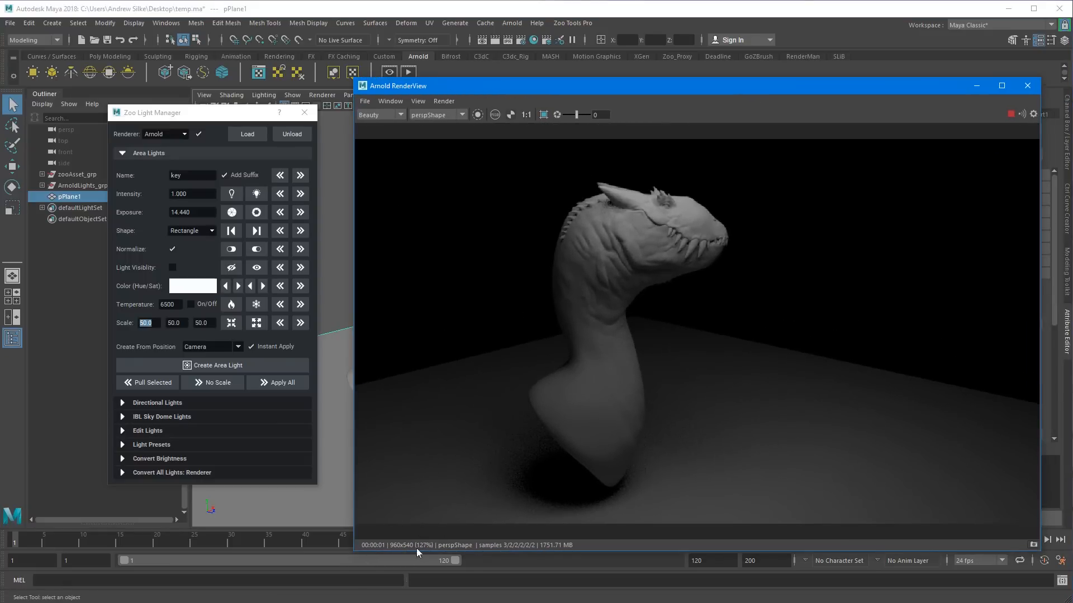
{"action": "left_click", "coordinate": [526, 114]}
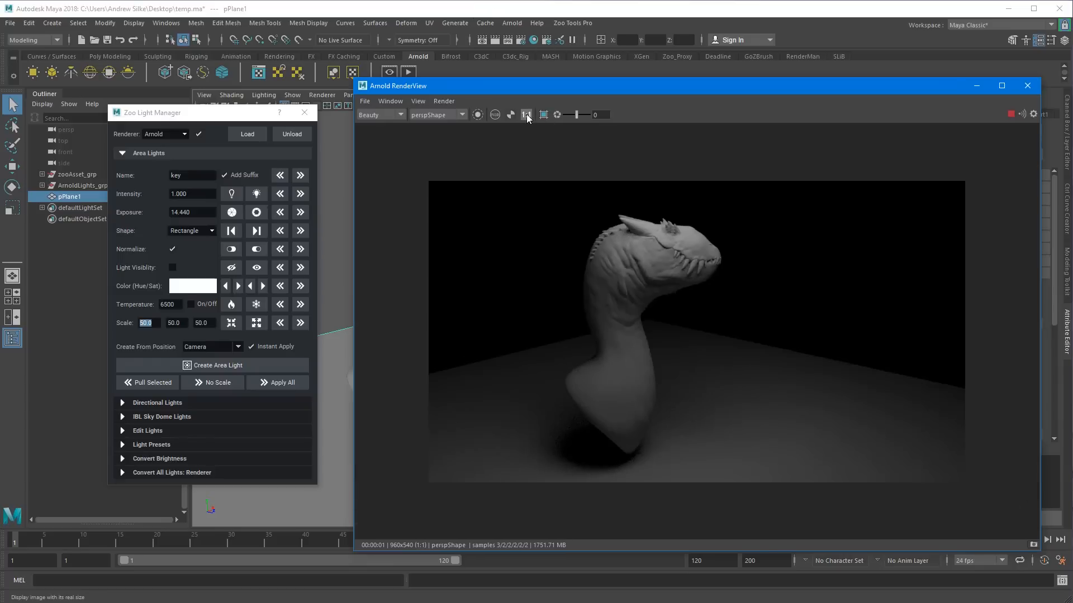
{"action": "left_click_drag", "start_coordinate": [752, 90], "coordinate": [759, 63]}
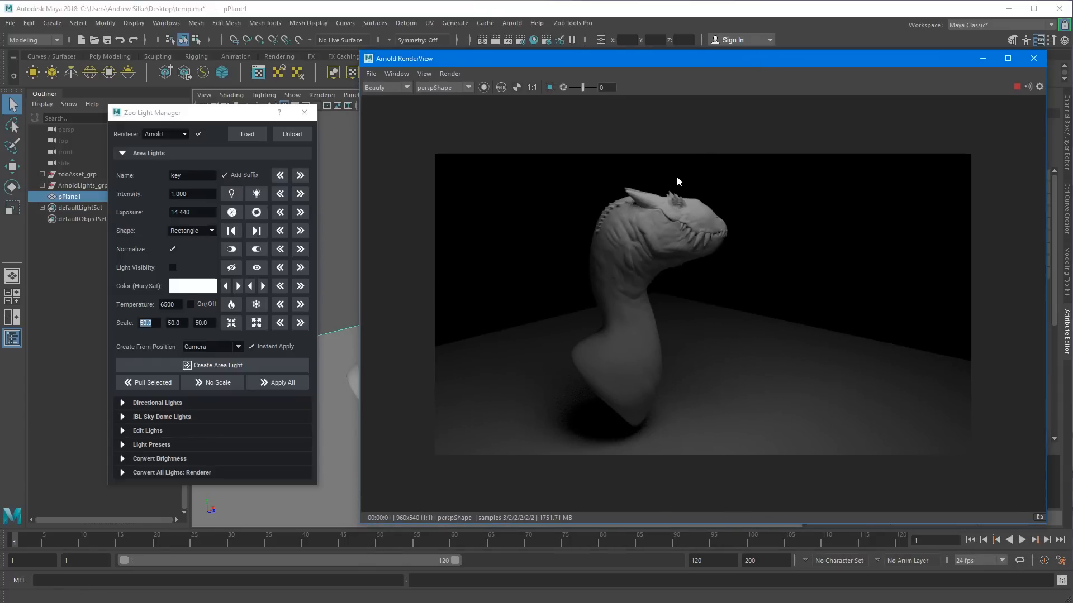
Open the Render Settings and switch the renderer from Maya Software to Arnold Renderer.
{"action": "left_click", "coordinate": [453, 15]}
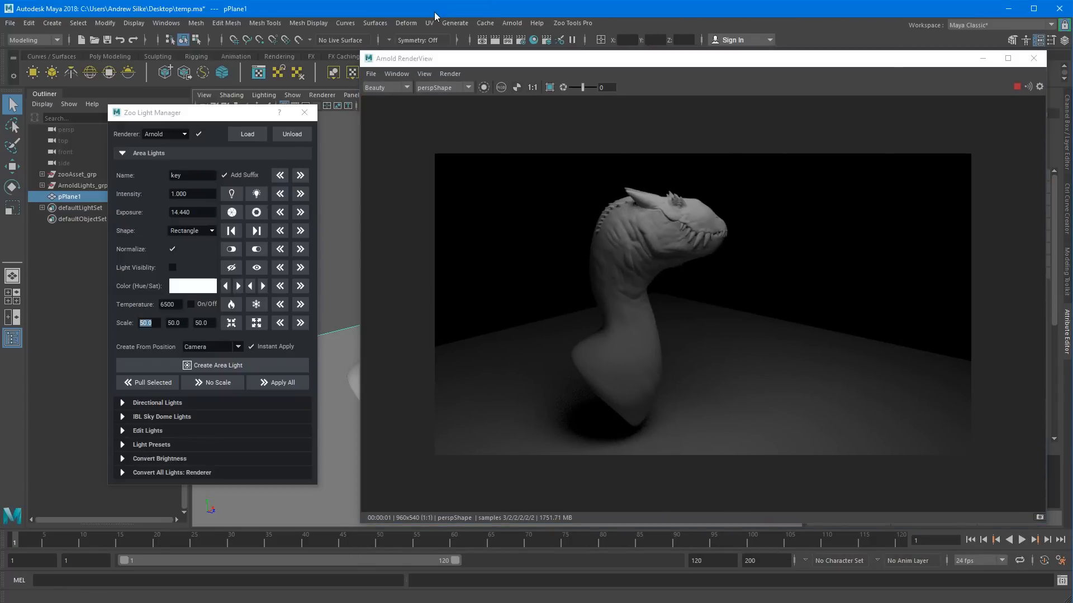
{"action": "key", "text": "Num_Lock"}
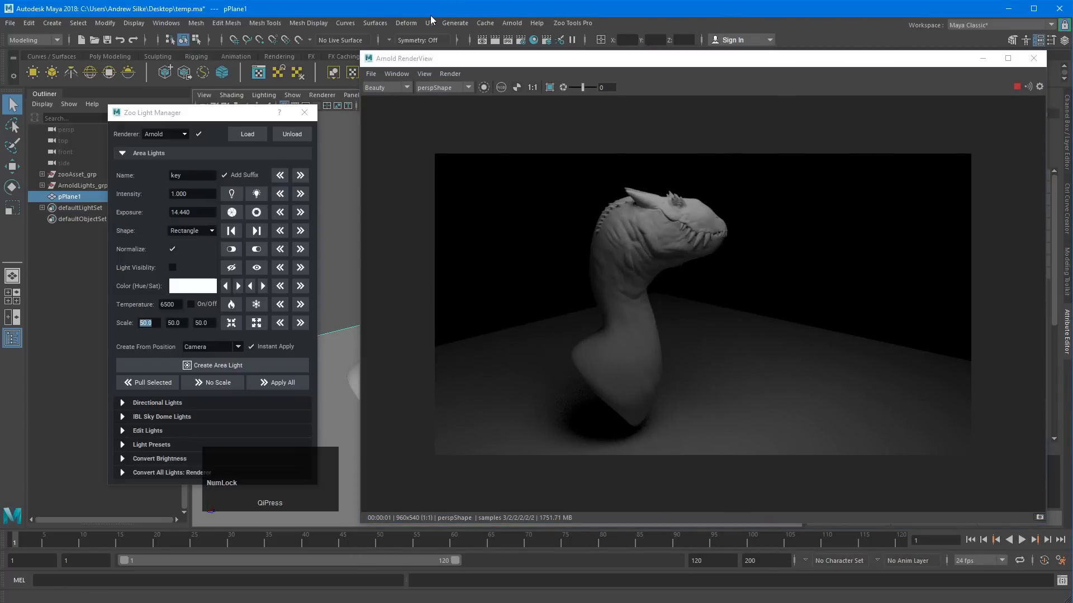
{"action": "left_click", "coordinate": [520, 41]}
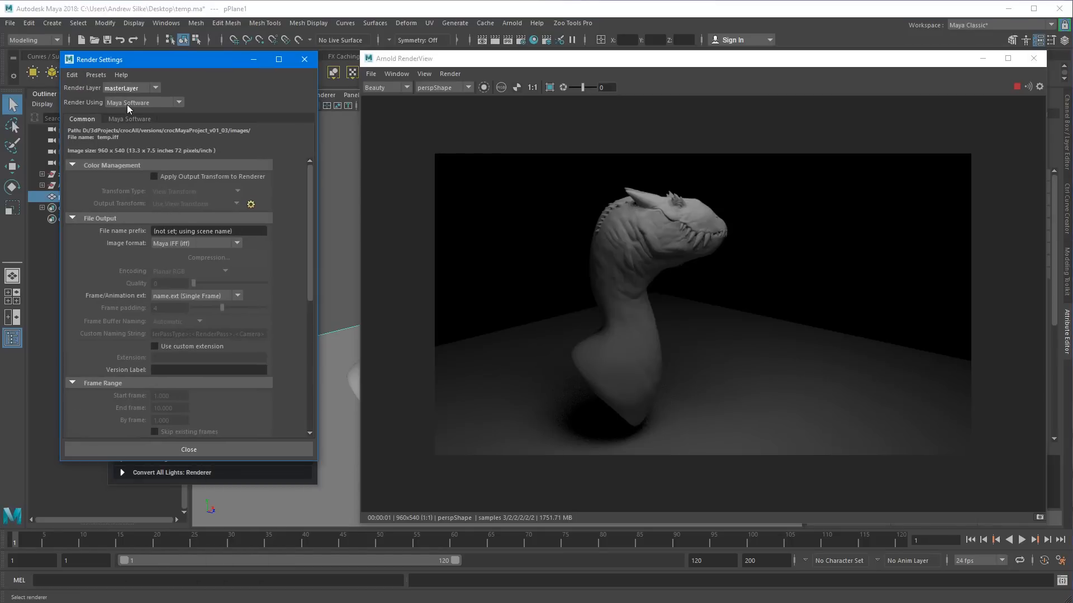
{"action": "left_click", "coordinate": [127, 107]}
{"action": "left_click", "coordinate": [139, 148]}
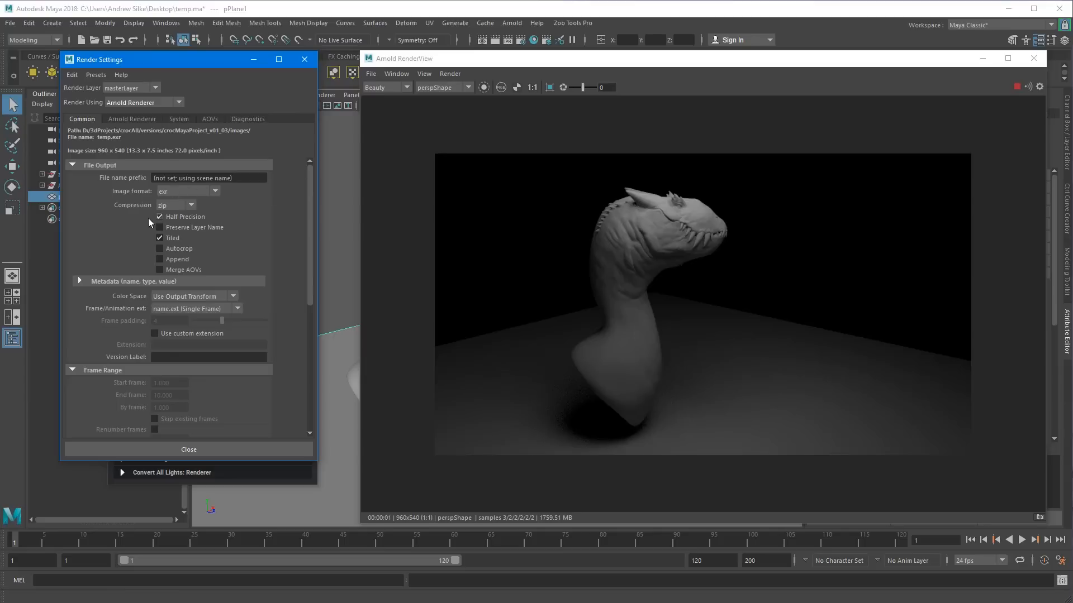
Set the common render image size to the HD_1080 preset.
{"action": "left_click_drag", "start_coordinate": [310, 177], "coordinate": [320, 313]}
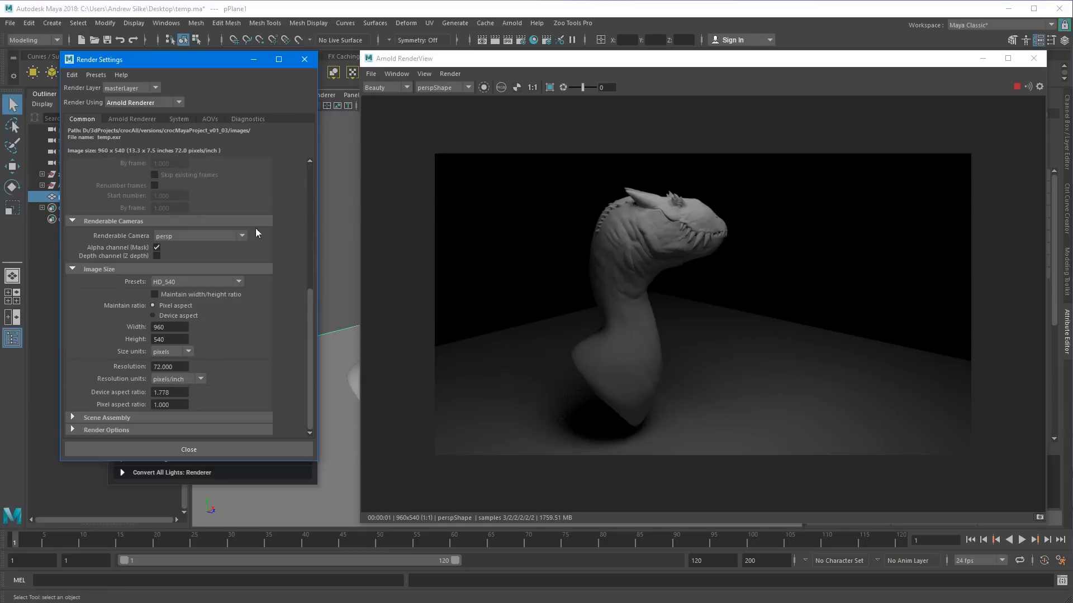
{"action": "left_click", "coordinate": [176, 281]}
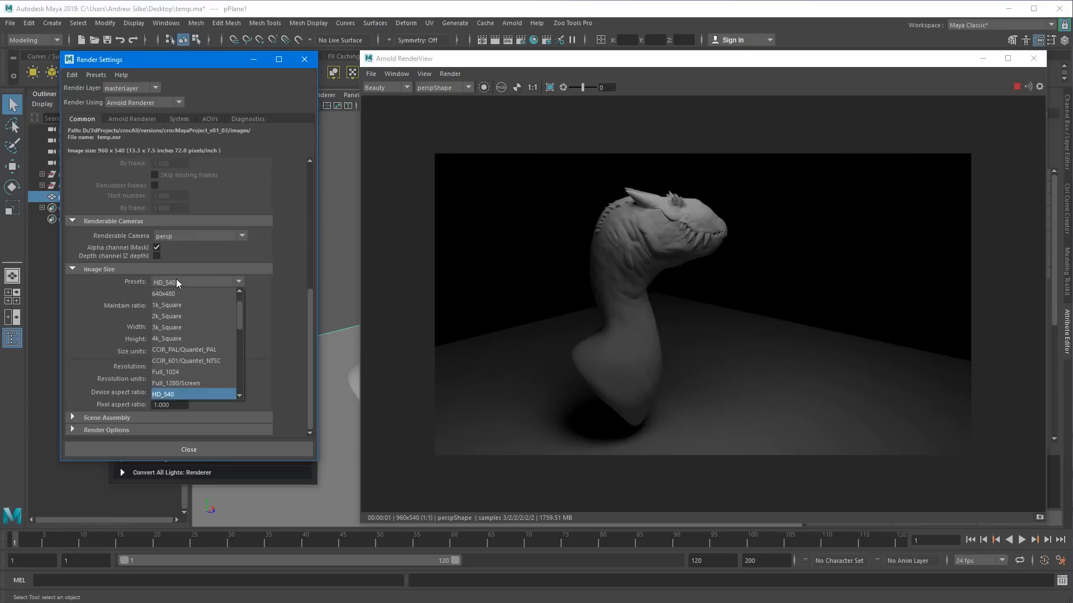
{"action": "scroll", "coordinate": [239, 306], "scroll_direction": "down", "scroll_amount": 1}
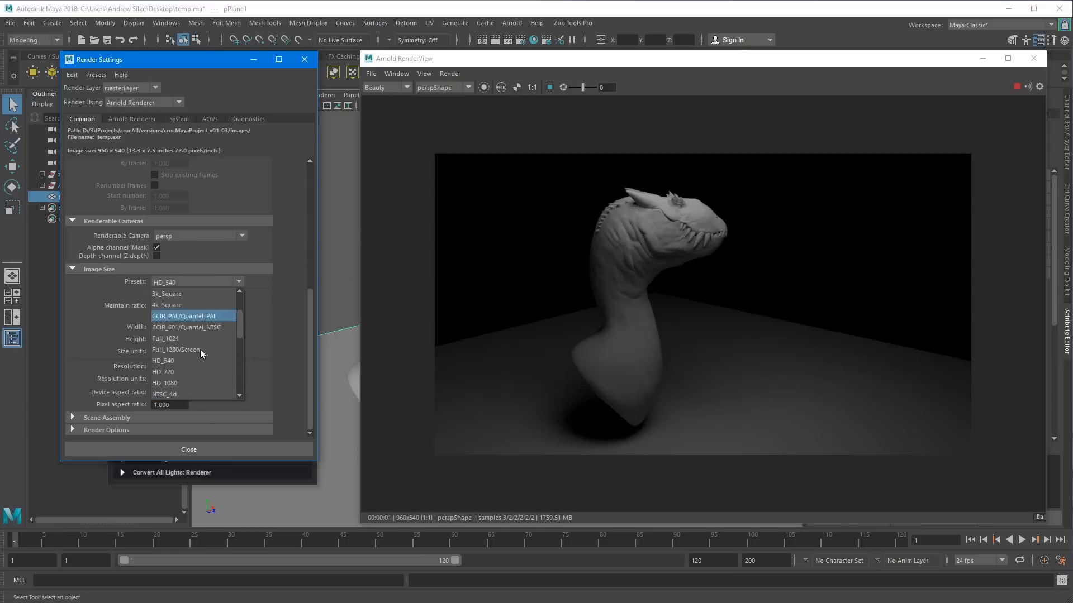
{"action": "left_click", "coordinate": [175, 384]}
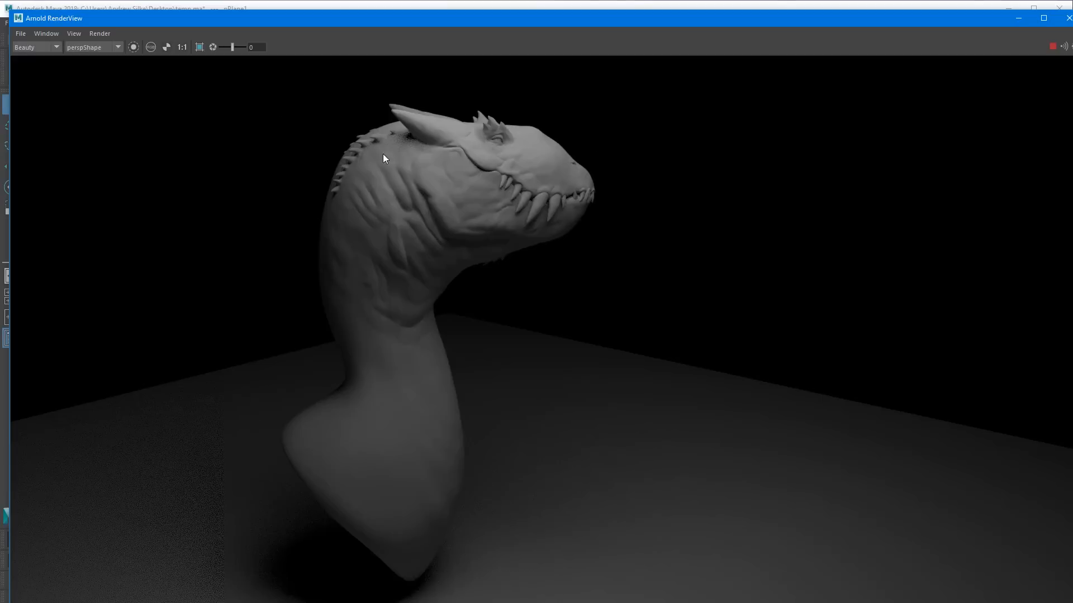
Set the Arnold RenderView's test resolution to 50% and shrink its window to fit the smaller image.
{"action": "left_click", "coordinate": [73, 34]}
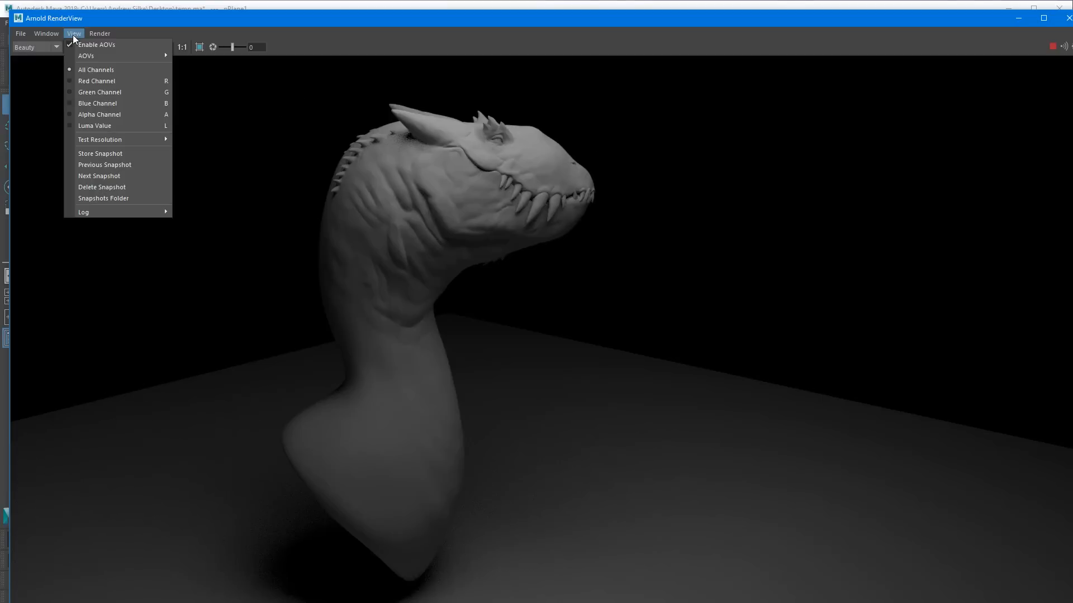
{"action": "mouse_move", "coordinate": [80, 138]}
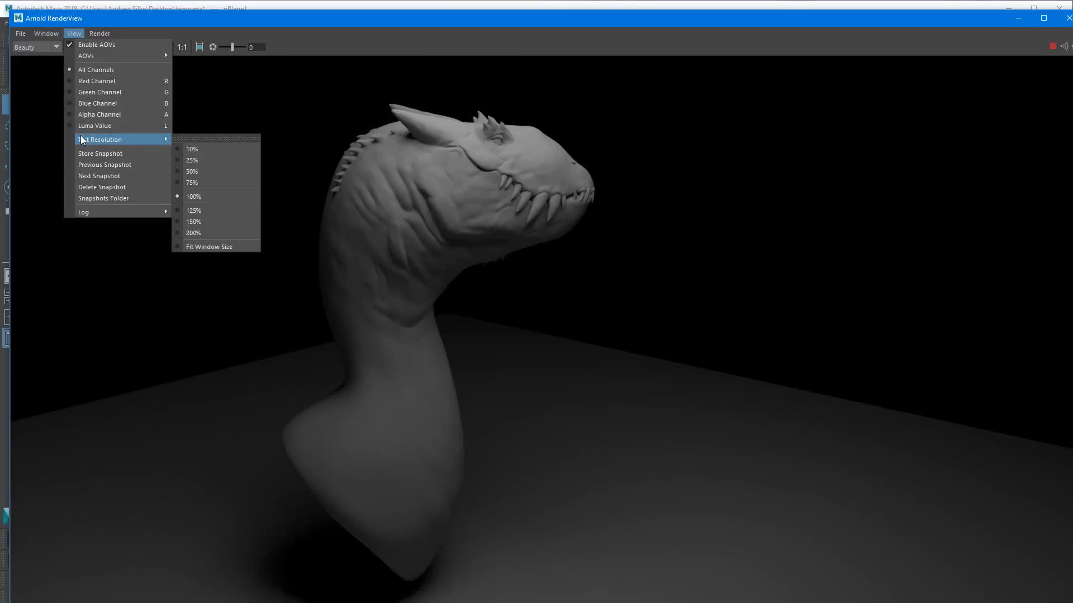
{"action": "left_click", "coordinate": [205, 171]}
{"action": "left_click_drag", "start_coordinate": [11, 11], "coordinate": [257, 179]}
{"action": "left_click_drag", "start_coordinate": [405, 184], "coordinate": [340, 56]}
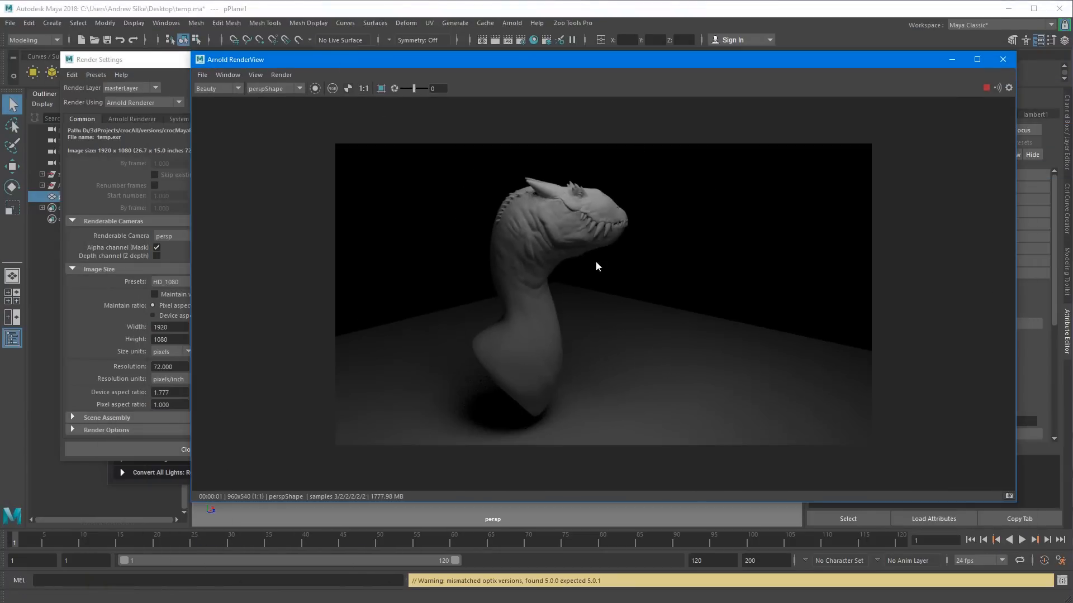
Orbit and pan around the bust inside the live render, checking the RenderView's 3D Manipulation option.
{"action": "left_click_drag", "start_coordinate": [595, 266], "coordinate": [634, 269], "text": "alt"}
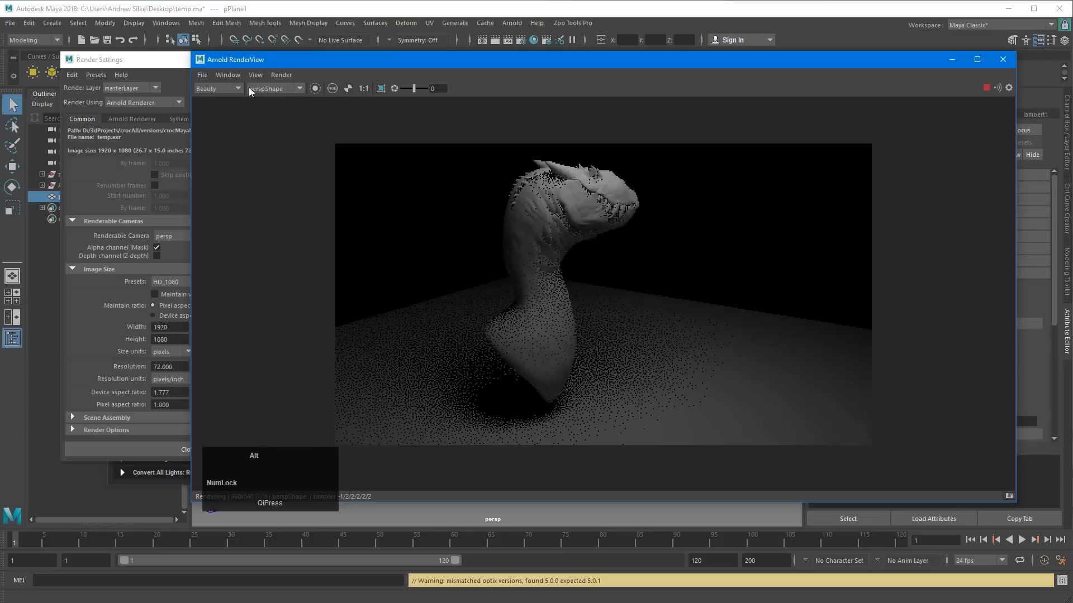
{"action": "left_click", "coordinate": [228, 75]}
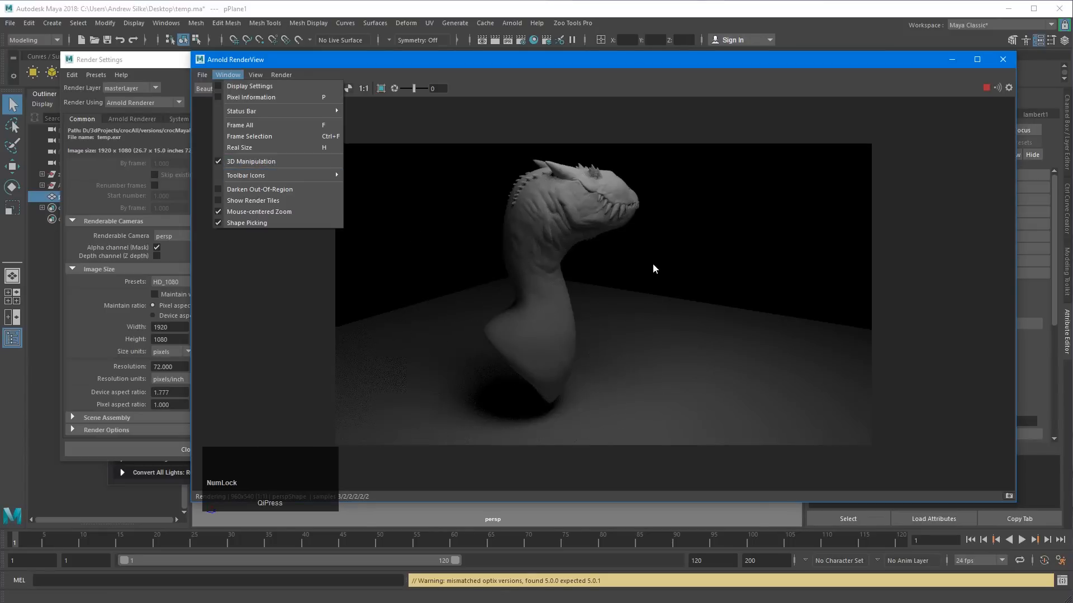
{"action": "middle_click_drag", "start_coordinate": [653, 263], "coordinate": [665, 264], "text": "alt"}
Pick the floor plane, the dragon's head and its teeth directly in the render, moving the RenderView aside to compare with the viewport selection.
{"action": "left_click", "coordinate": [662, 327]}
{"action": "left_click", "coordinate": [560, 303]}
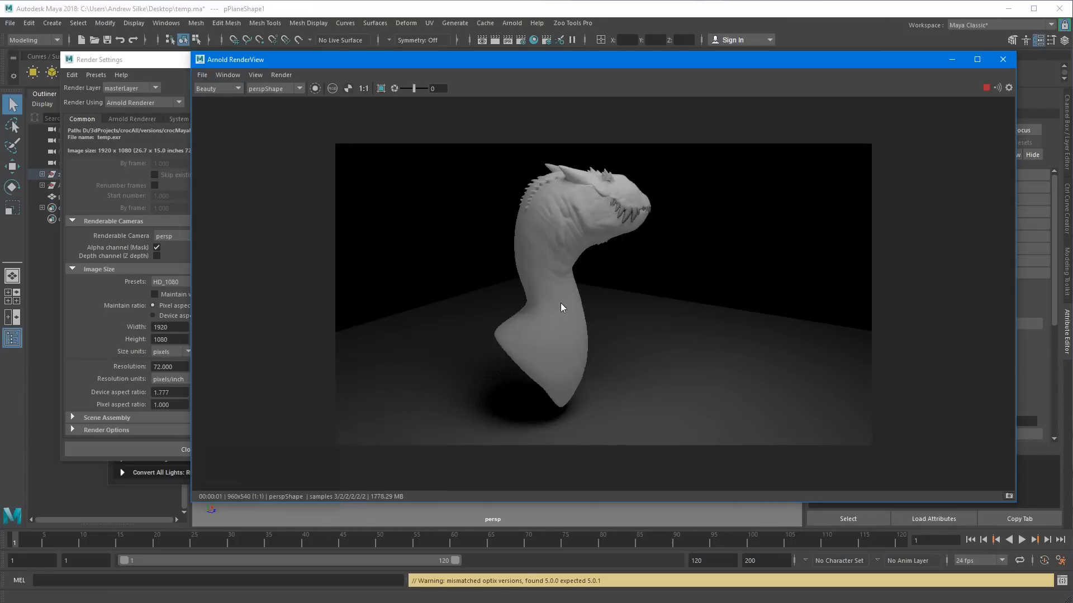
{"action": "left_click_drag", "start_coordinate": [572, 63], "coordinate": [940, 128]}
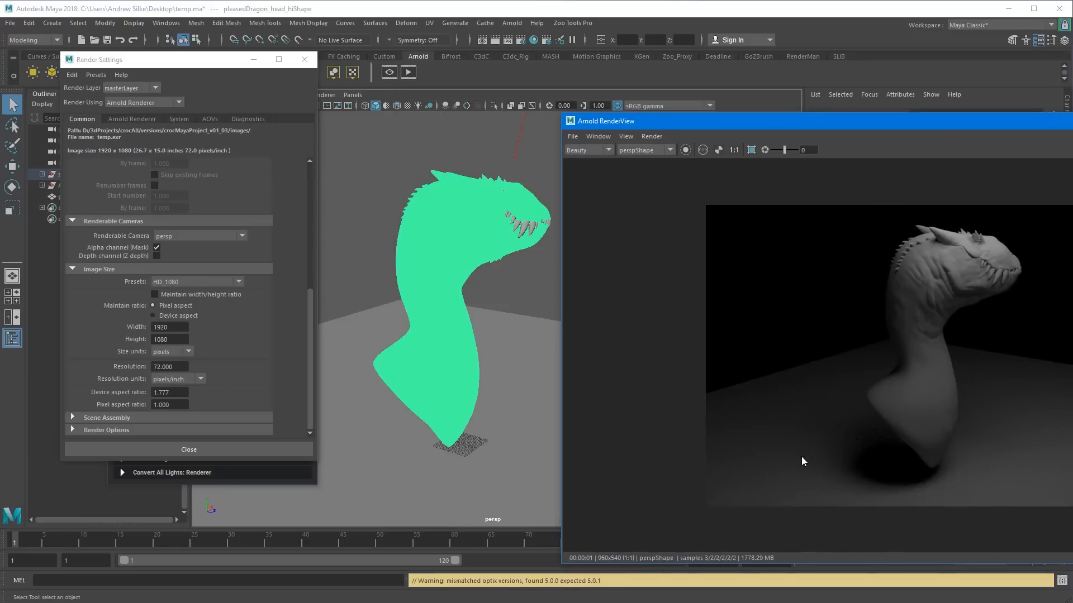
{"action": "left_click", "coordinate": [560, 424]}
{"action": "left_click", "coordinate": [967, 269]}
{"action": "left_click", "coordinate": [984, 284]}
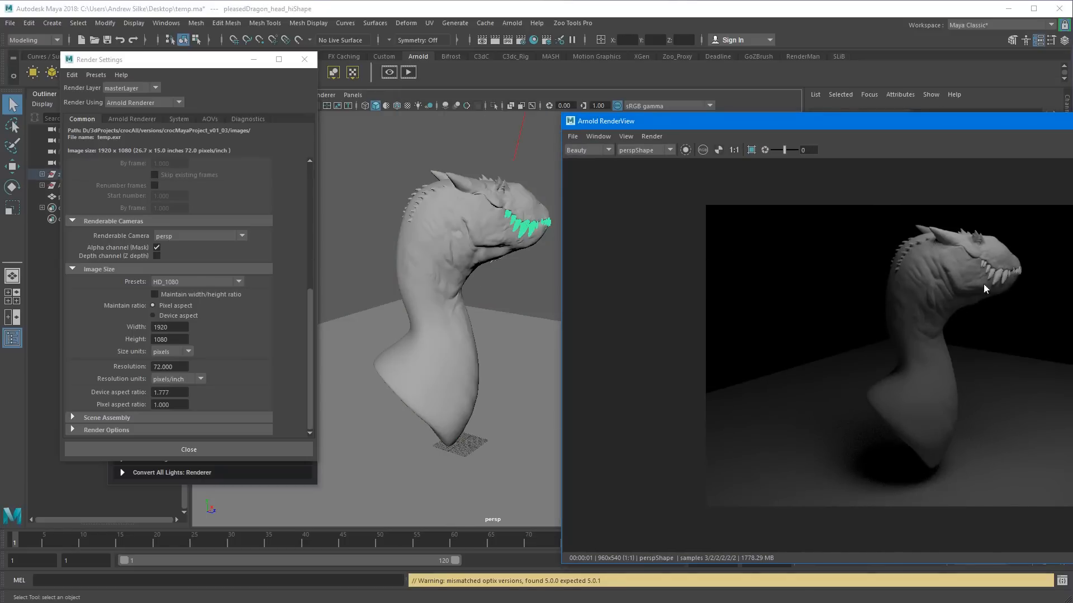
{"action": "left_click_drag", "start_coordinate": [984, 284], "coordinate": [724, 63], "text": "alt"}
{"action": "left_click", "coordinate": [691, 399]}
{"action": "left_click", "coordinate": [774, 252]}
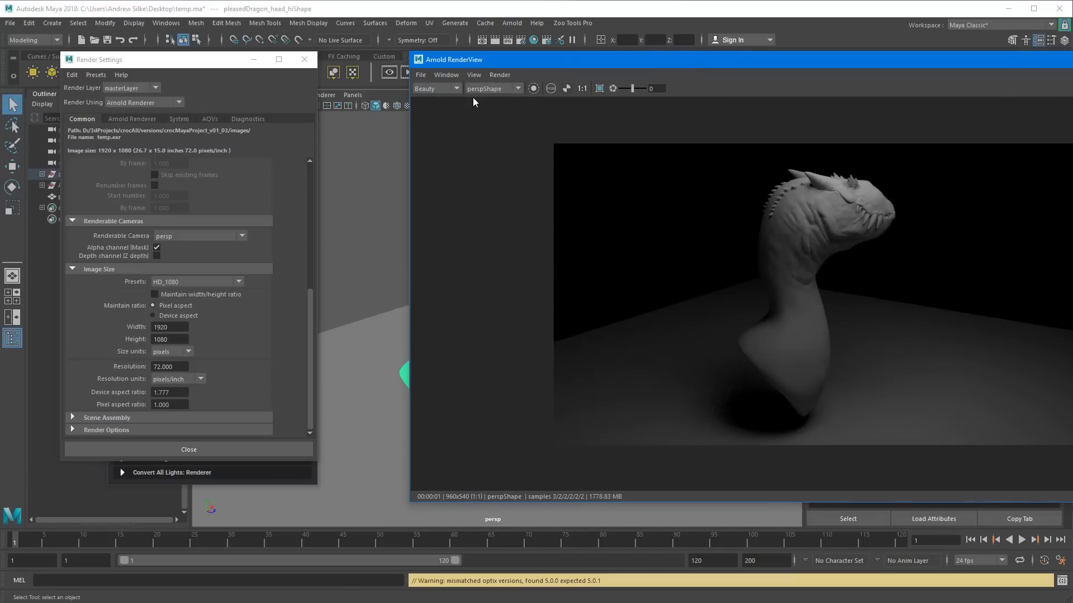
Narrow and reposition the Arnold RenderView window, and examine its Save UI Threads options.
{"action": "left_click_drag", "start_coordinate": [410, 145], "coordinate": [499, 144]}
{"action": "key", "text": "Num_Lock"}
{"action": "left_click", "coordinate": [670, 88]}
{"action": "left_click_drag", "start_coordinate": [665, 62], "coordinate": [637, 71]}
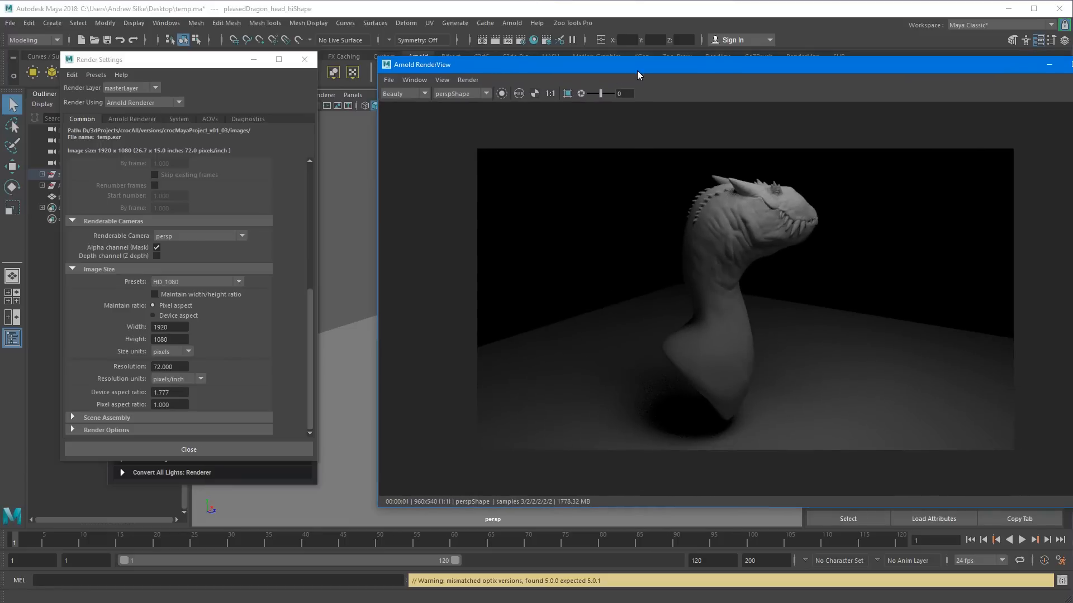
{"action": "left_click_drag", "start_coordinate": [525, 67], "coordinate": [484, 55]}
{"action": "left_click", "coordinate": [430, 70]}
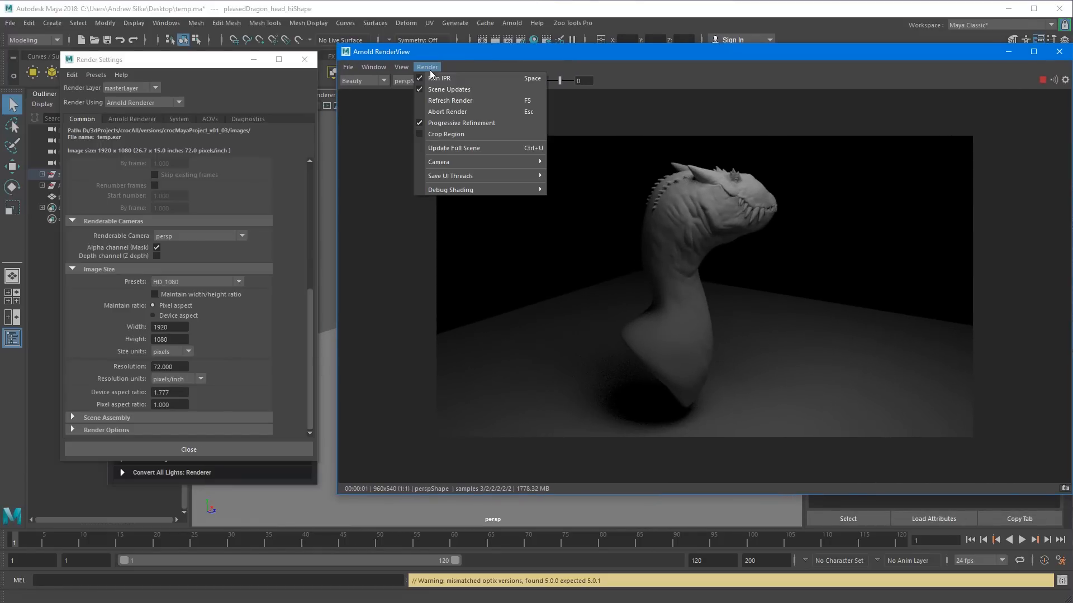
{"action": "mouse_move", "coordinate": [445, 178]}
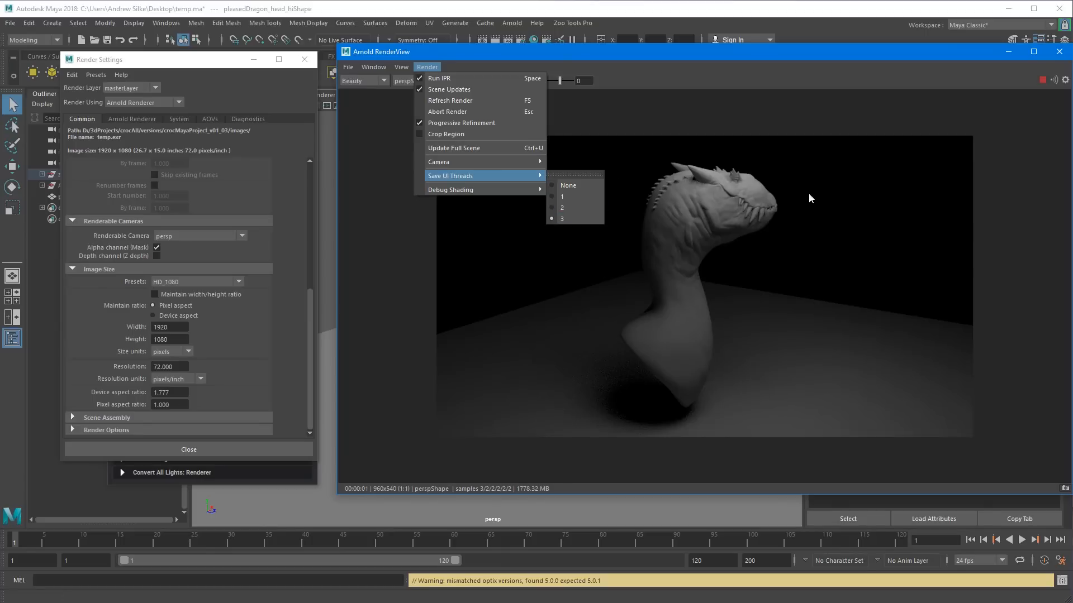
{"action": "mouse_move", "coordinate": [521, 190]}
Open Windows Task Manager, inspect the CPU's logical processor graphs and close it.
{"action": "key", "text": "ctrl+shift+Escape"}
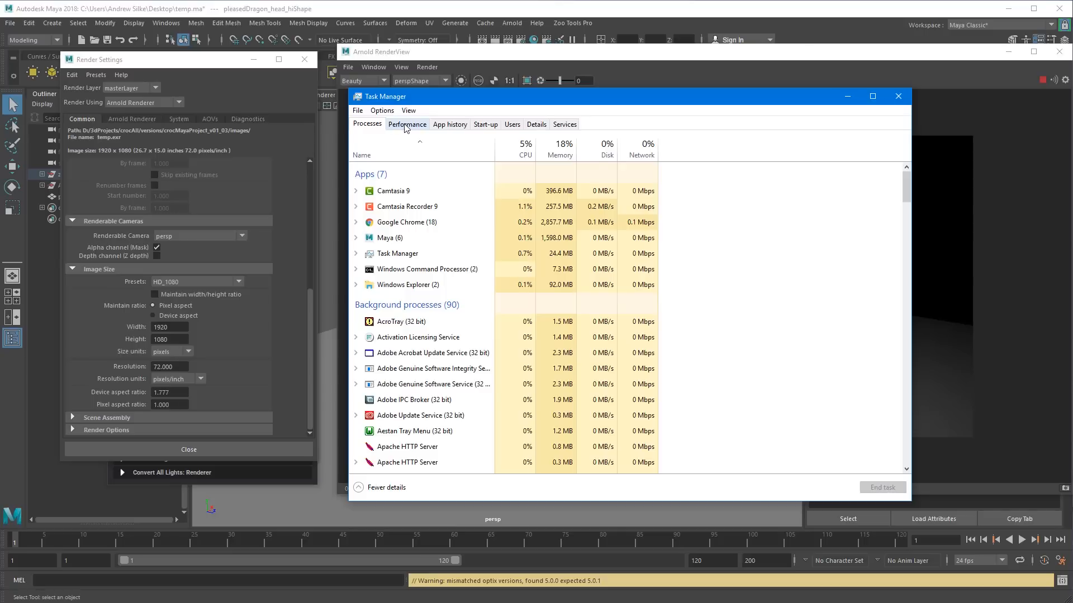
{"action": "left_click", "coordinate": [407, 126]}
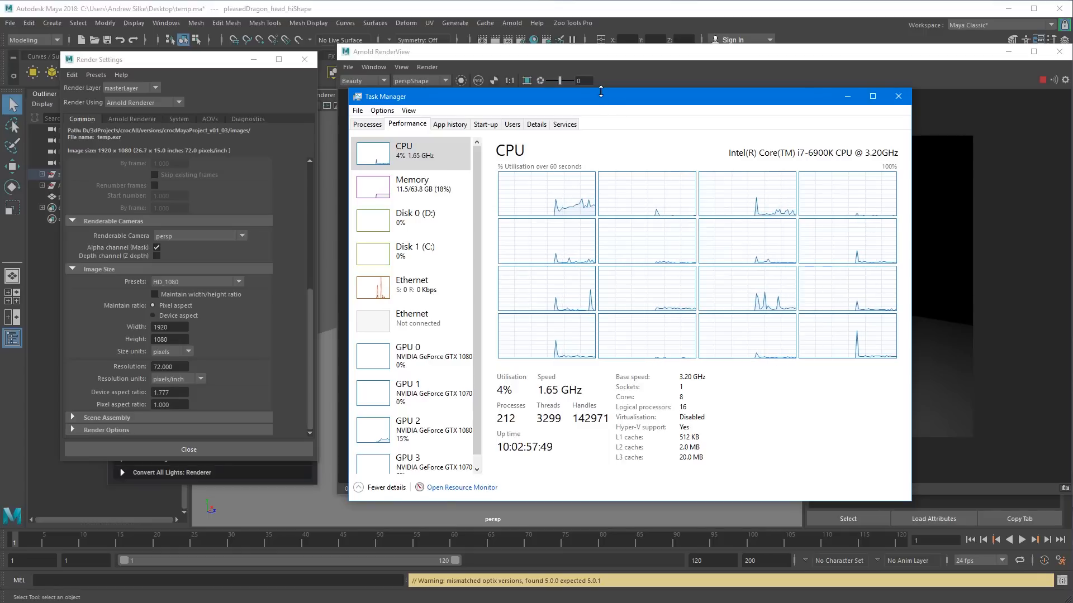
{"action": "left_click", "coordinate": [898, 96]}
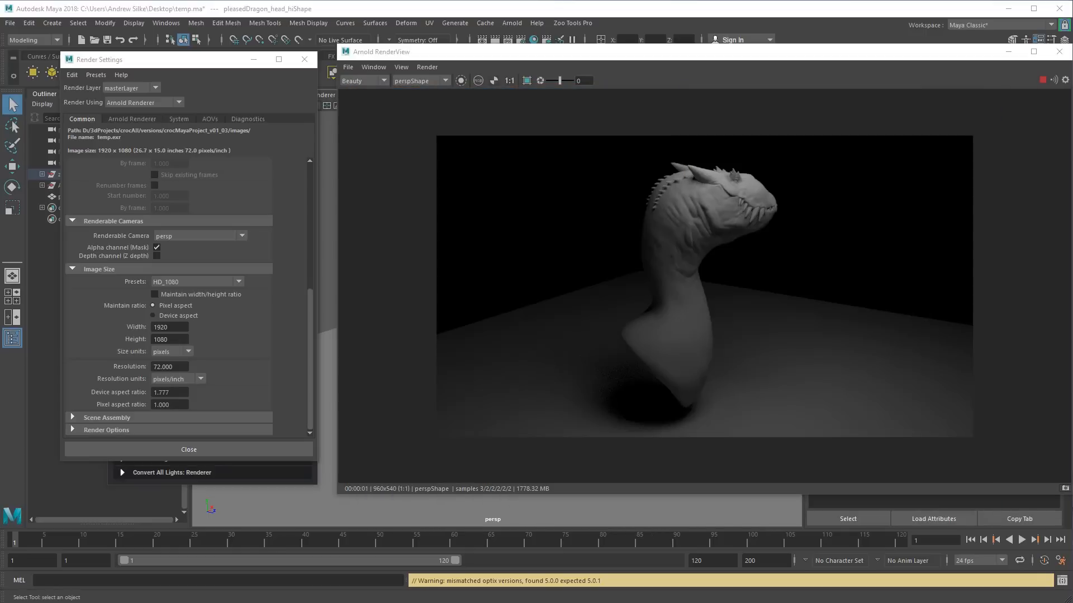
Set the Arnold RenderView's Save UI Threads option to 3.
{"action": "left_click", "coordinate": [431, 67]}
{"action": "mouse_move", "coordinate": [479, 181]}
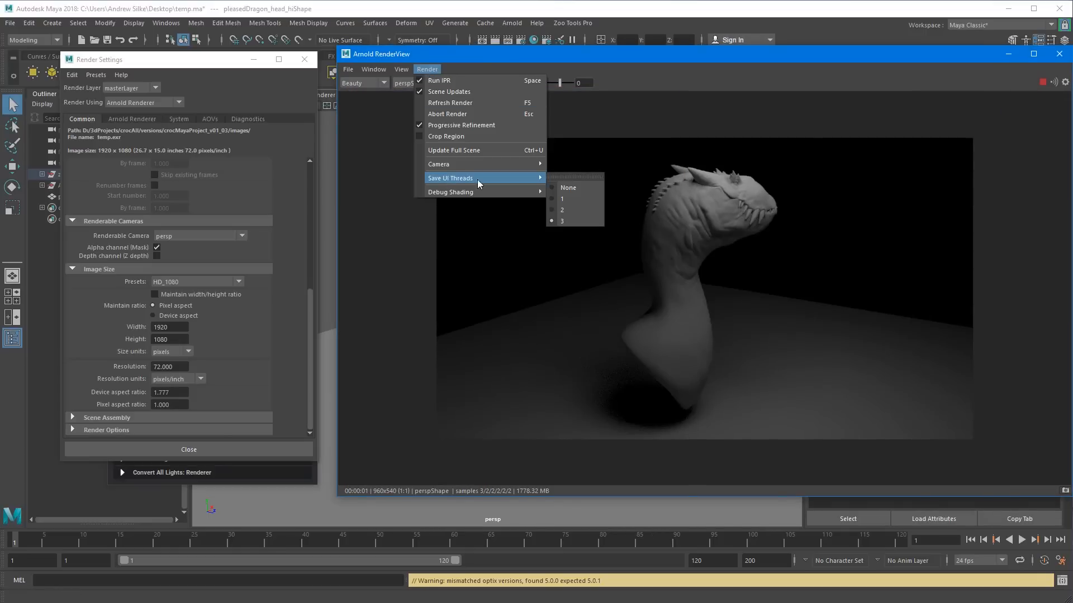
{"action": "left_click", "coordinate": [562, 220]}
Reopen Task Manager's CPU graphs, move them aside, and adjust the render camera on the bust to trigger a live re-render.
{"action": "key", "text": "ctrl+shift+Escape"}
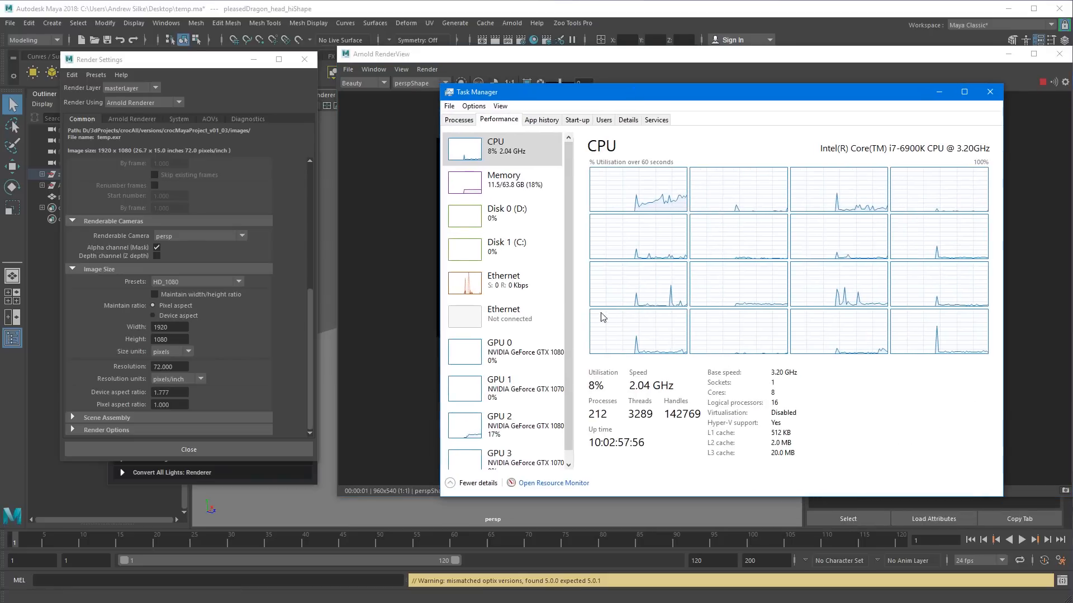
{"action": "left_click_drag", "start_coordinate": [785, 97], "coordinate": [1072, 96]}
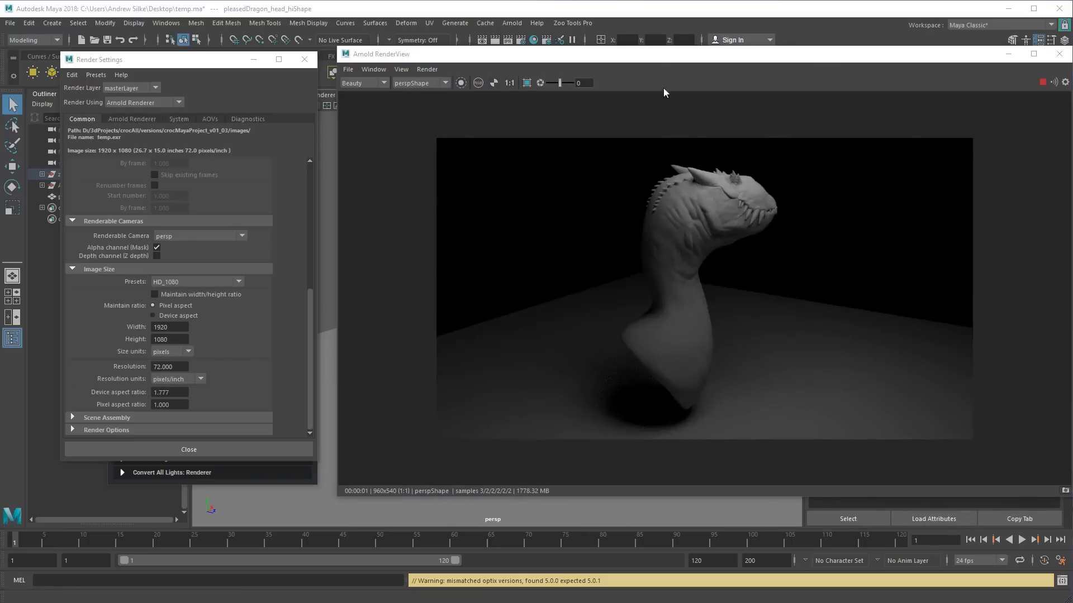
{"action": "left_click_drag", "start_coordinate": [640, 59], "coordinate": [665, 72]}
{"action": "right_click_drag", "start_coordinate": [771, 263], "coordinate": [824, 266], "text": "ctrl+alt"}
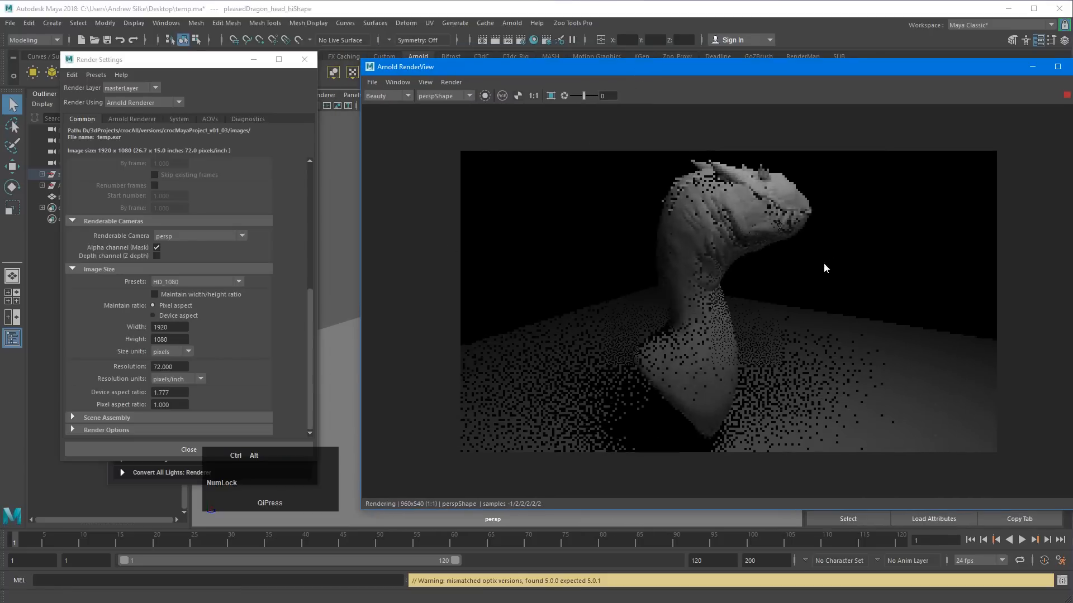
{"action": "mouse_move", "coordinate": [778, 243]}
{"action": "middle_mouse_down", "text": "ctrl+alt"}
{"action": "mouse_move", "coordinate": [760, 318]}
{"action": "mouse_move", "coordinate": [747, 273]}
{"action": "mouse_move", "coordinate": [771, 242]}
{"action": "mouse_move", "coordinate": [776, 252]}
{"action": "middle_mouse_up", "text": "ctrl+alt"}
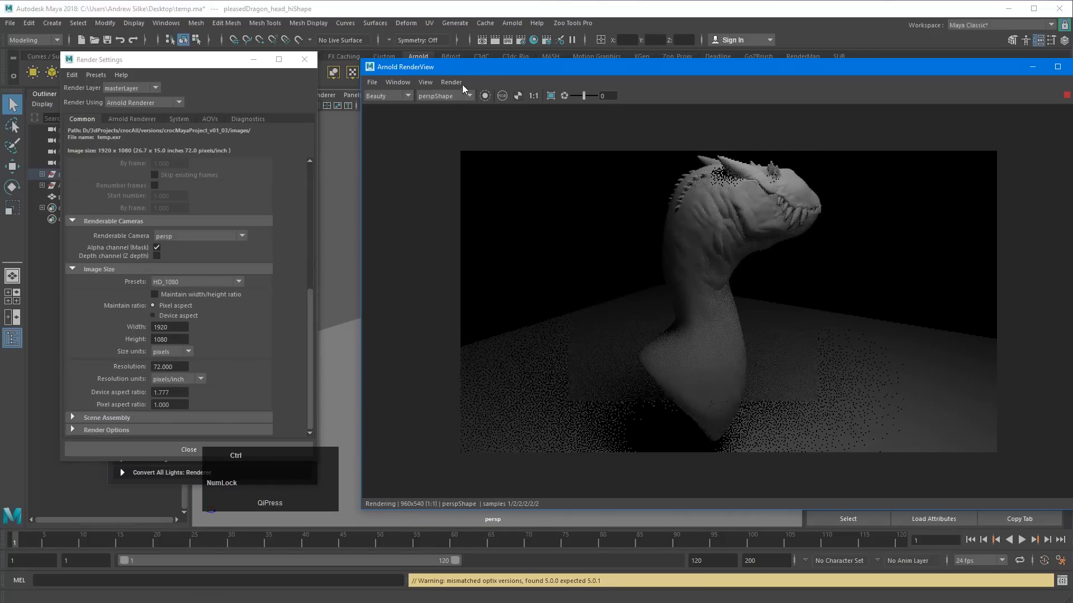
Review the None choice for Save UI Threads and pick the dragon's teeth in the render.
{"action": "left_click", "coordinate": [455, 83]}
{"action": "mouse_move", "coordinate": [478, 193]}
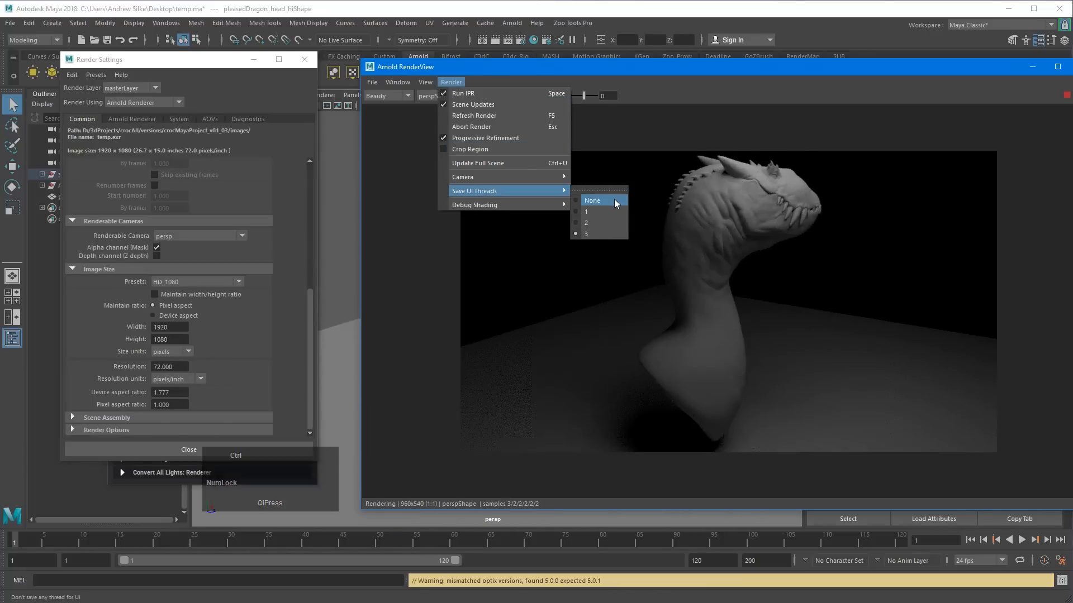
{"action": "left_click", "coordinate": [803, 233]}
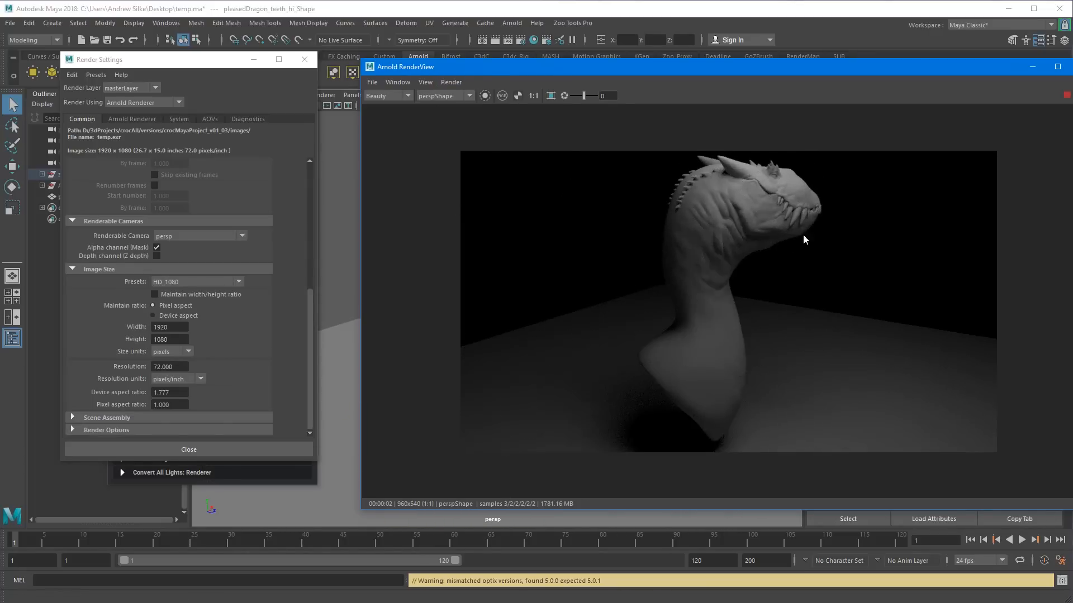
Adjust the render camera again and check the load on each logical processor in Task Manager.
{"action": "mouse_move", "coordinate": [803, 233]}
{"action": "left_mouse_down", "text": "ctrl+alt"}
{"action": "mouse_move", "coordinate": [762, 232]}
{"action": "mouse_move", "coordinate": [798, 242]}
{"action": "left_mouse_up", "text": "ctrl+alt"}
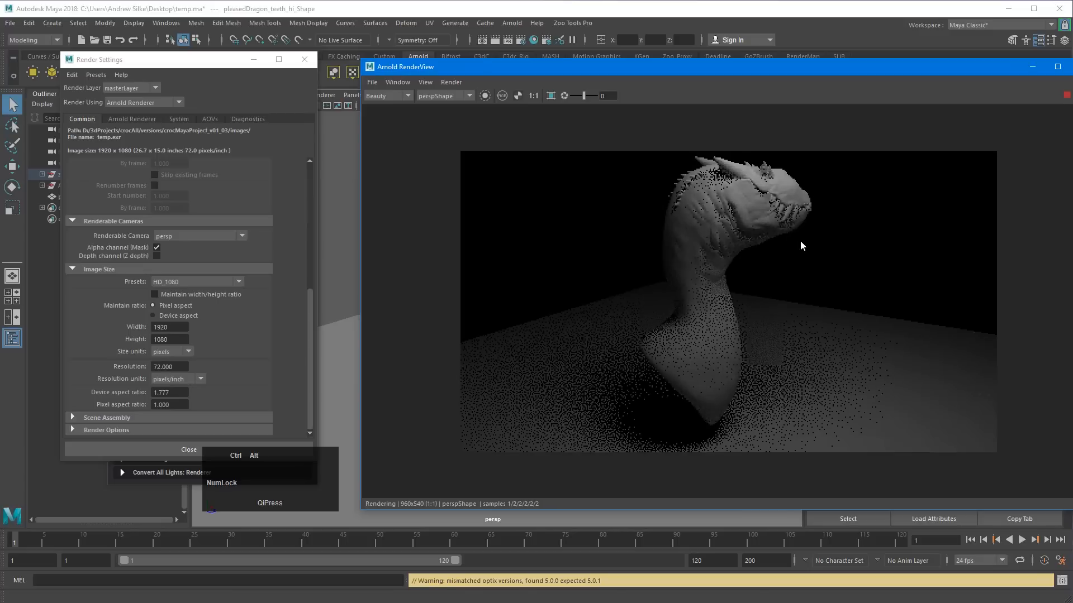
{"action": "key", "text": "ctrl+shift+Escape"}
{"action": "left_click_drag", "start_coordinate": [755, 93], "coordinate": [612, 81]}
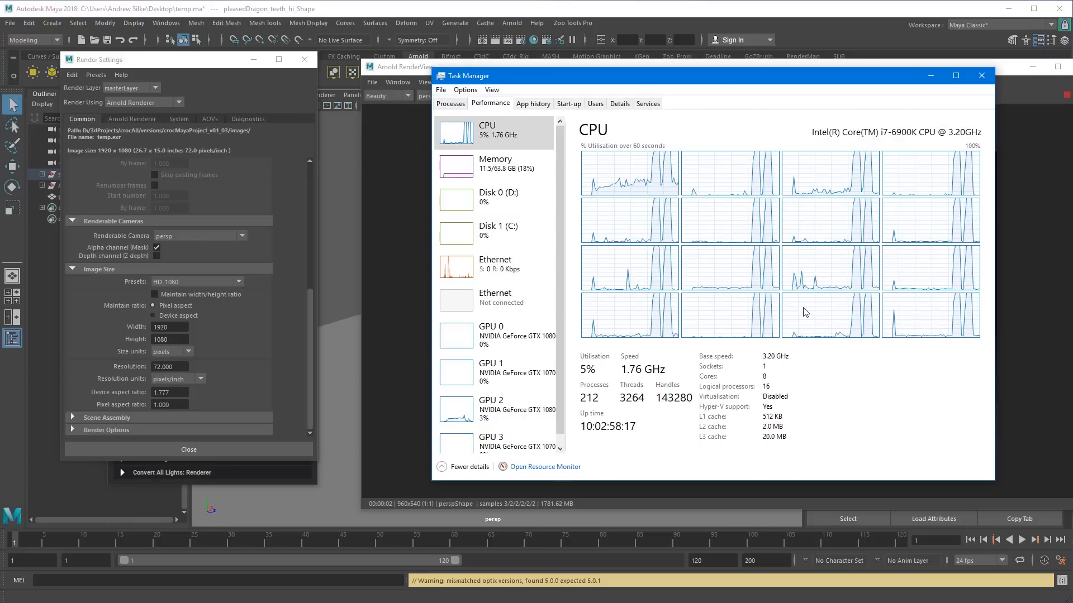
{"action": "left_click_drag", "start_coordinate": [762, 77], "coordinate": [727, 1]}
Bring the Arnold RenderView forward, reframe the dragon bust, and look through the RenderView's view and window display options.
{"action": "left_click_drag", "start_coordinate": [711, 66], "coordinate": [668, 52]}
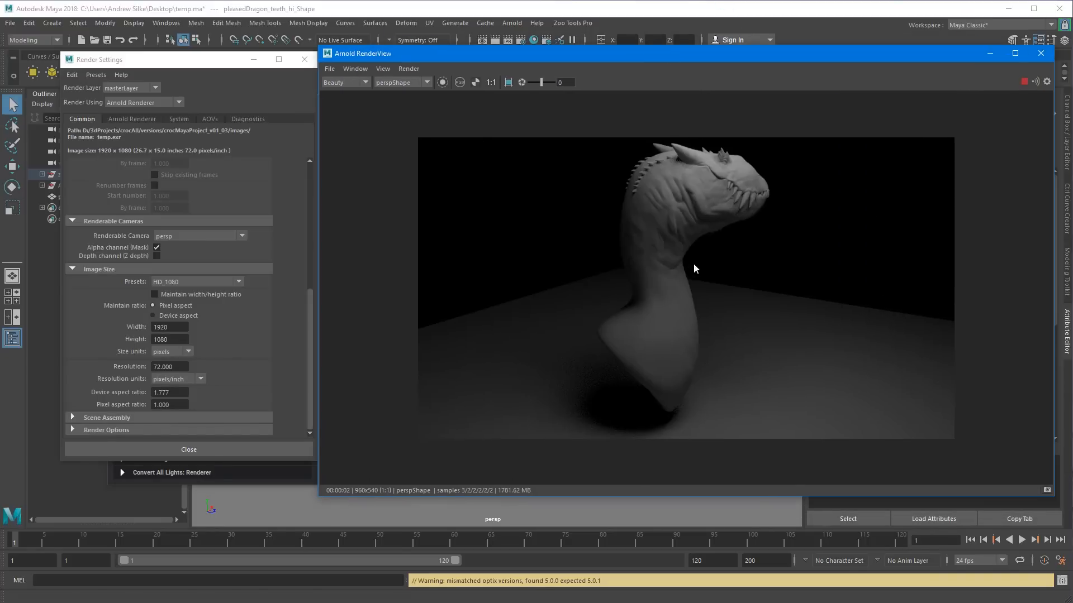
{"action": "mouse_move", "coordinate": [693, 263]}
{"action": "middle_mouse_down", "text": "ctrl+alt"}
{"action": "mouse_move", "coordinate": [702, 237]}
{"action": "mouse_move", "coordinate": [701, 247]}
{"action": "middle_mouse_up", "text": "ctrl+alt"}
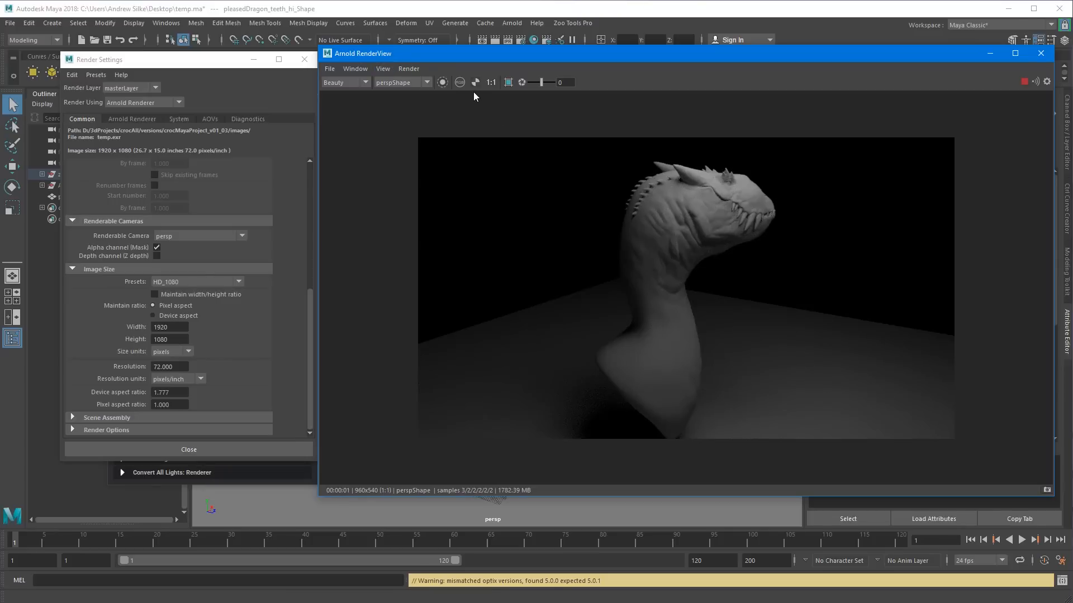
{"action": "left_click", "coordinate": [384, 68]}
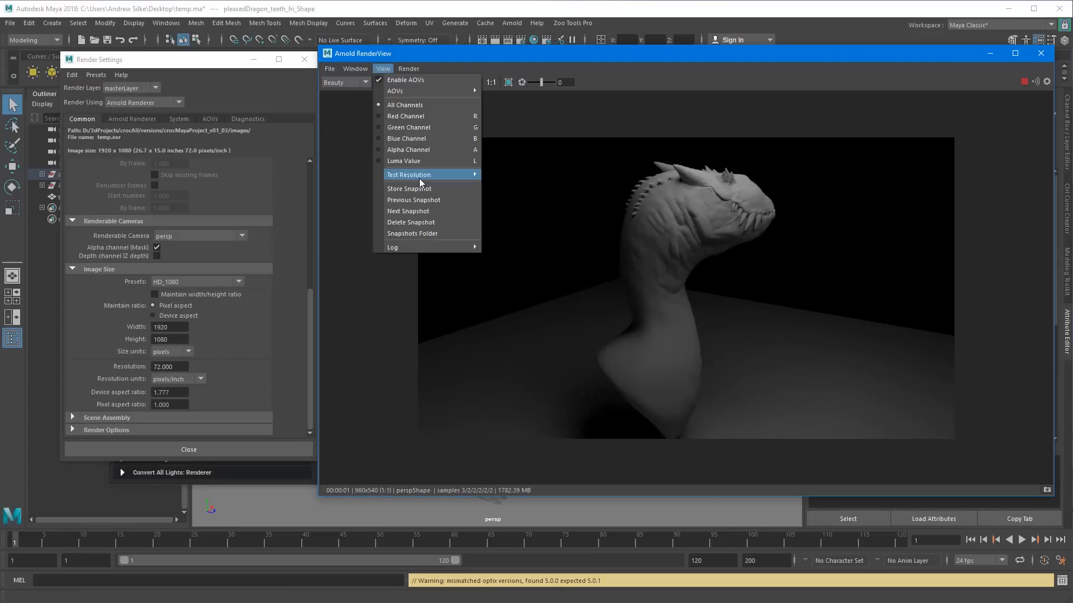
{"action": "mouse_move", "coordinate": [330, 70]}
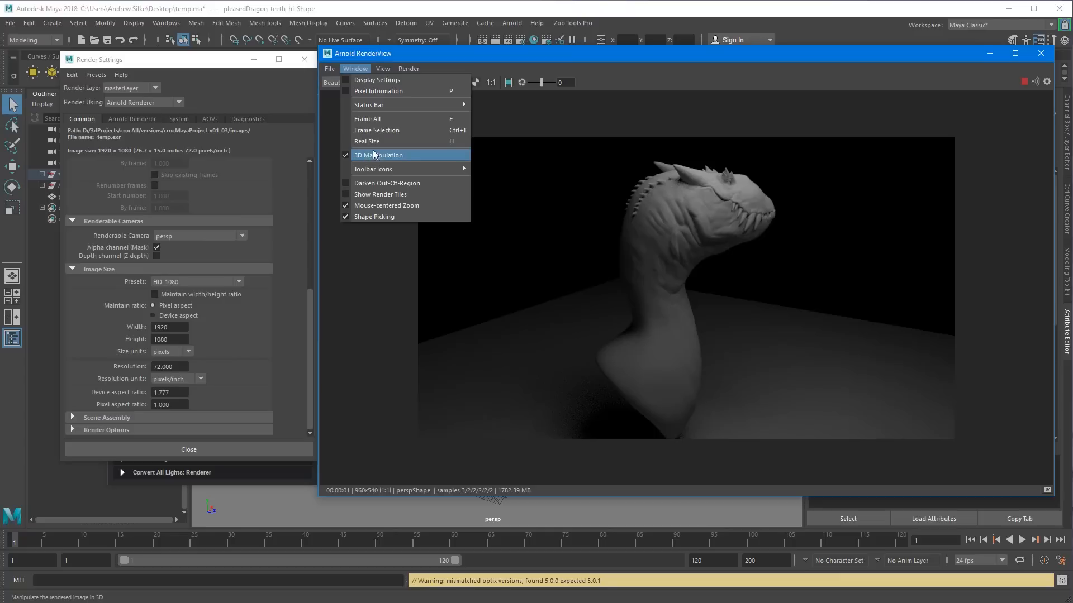
{"action": "left_click", "coordinate": [849, 100]}
Stop and restart the live render twice, moving the render camera in on the dragon's head and back out to the bust.
{"action": "left_click", "coordinate": [1024, 82]}
{"action": "left_click", "coordinate": [1025, 83]}
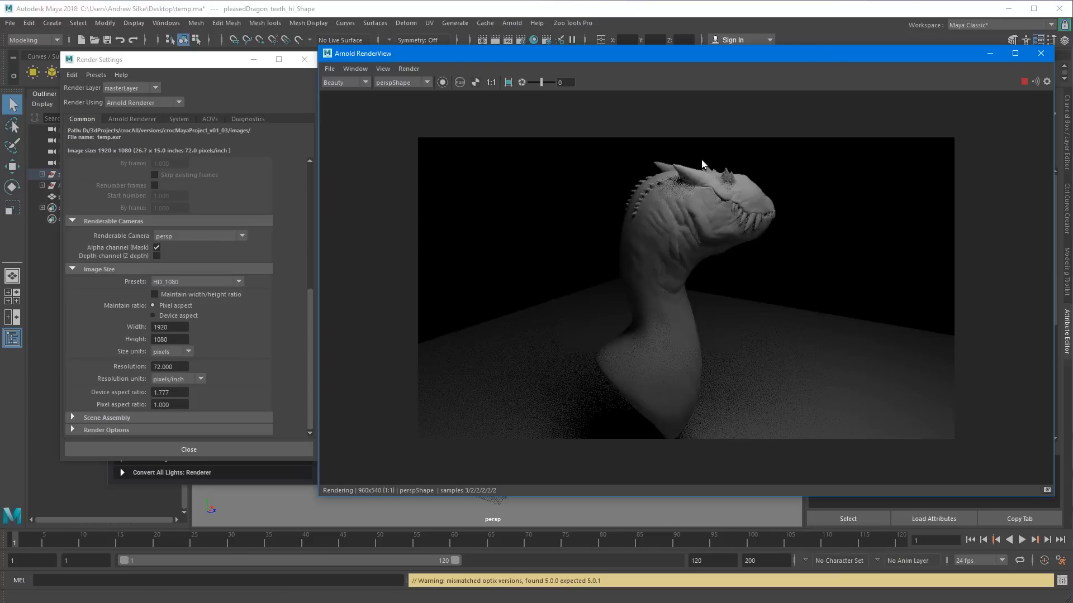
{"action": "right_click_drag", "start_coordinate": [702, 165], "coordinate": [789, 207], "text": "ctrl+alt"}
{"action": "left_click", "coordinate": [1024, 84]}
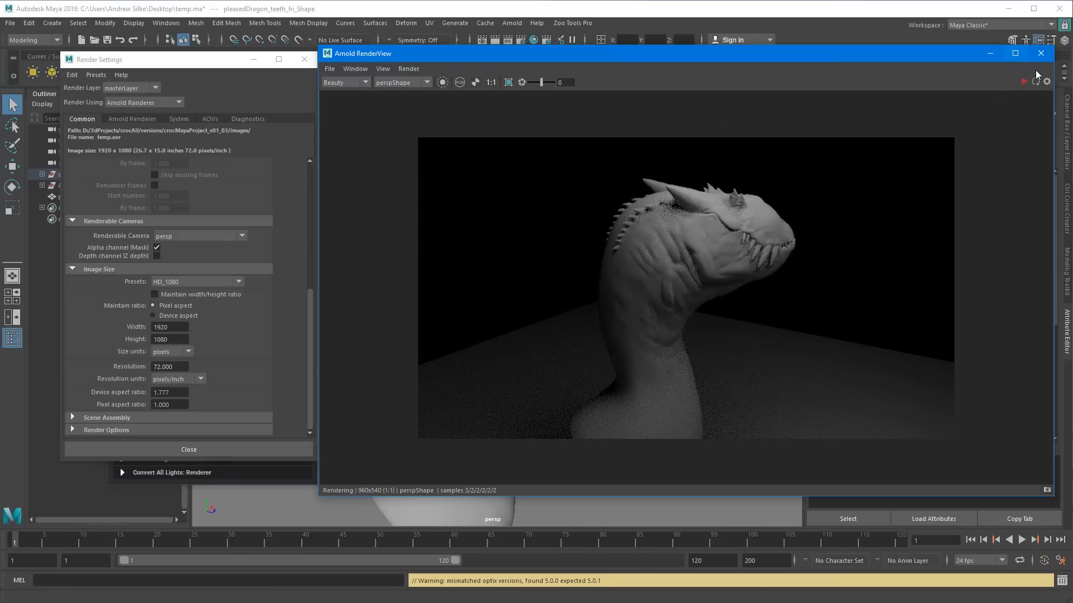
{"action": "left_click", "coordinate": [1023, 82]}
{"action": "middle_click_drag", "start_coordinate": [694, 196], "coordinate": [699, 172], "text": "ctrl+alt"}
{"action": "right_click_drag", "start_coordinate": [699, 172], "coordinate": [691, 184], "text": "ctrl+alt"}
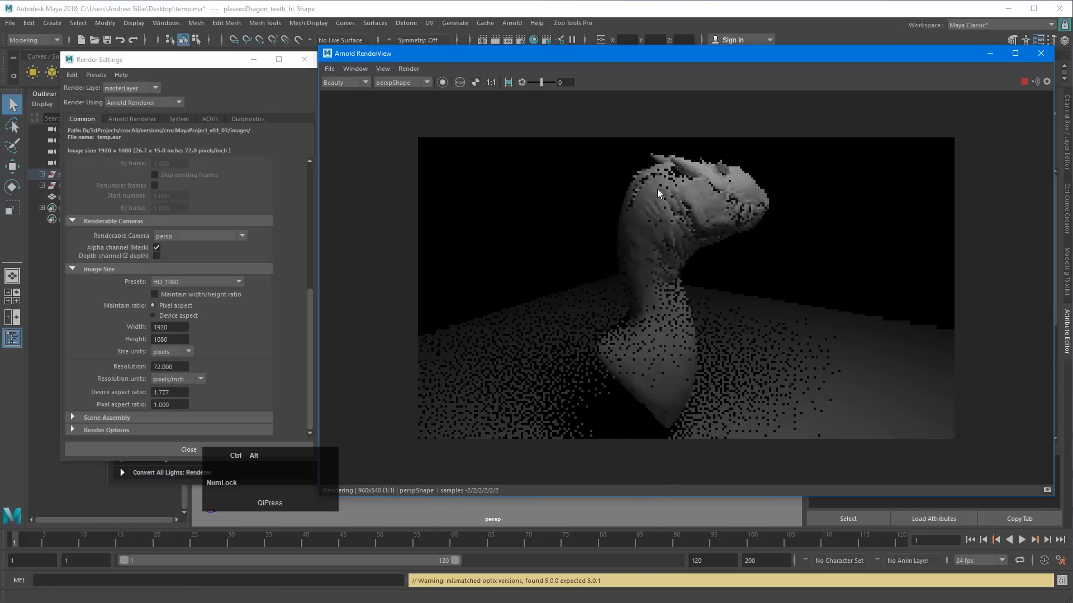
Update the full scene in the Arnold RenderView and orbit the render camera around the bust.
{"action": "left_click", "coordinate": [408, 69]}
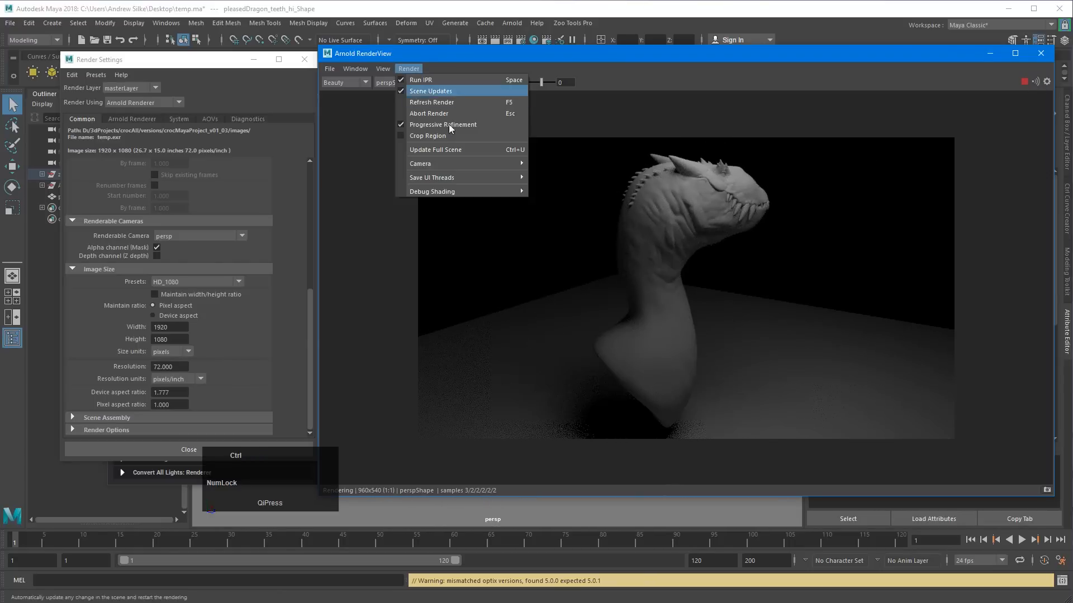
{"action": "left_click", "coordinate": [430, 149]}
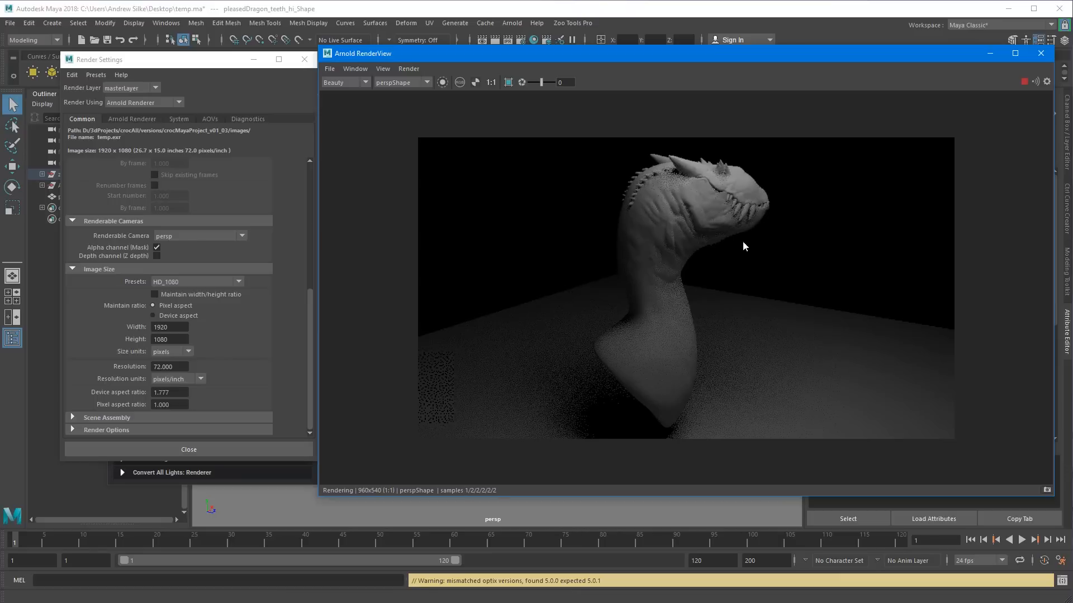
{"action": "key", "text": "ctrl"}
{"action": "left_click_drag", "start_coordinate": [713, 269], "coordinate": [660, 268], "text": "alt"}
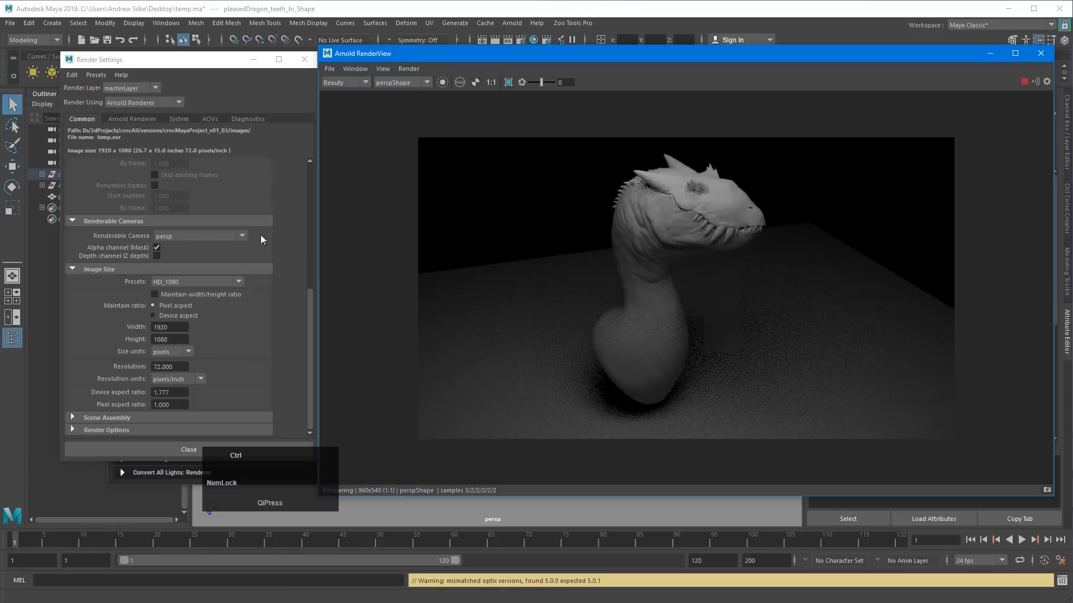
Move the RenderView and Render Settings aside, reposition the Zoo Light Manager, and show its Light Presets with Area Lights collapsed.
{"action": "left_click_drag", "start_coordinate": [391, 54], "coordinate": [522, 55]}
{"action": "left_click", "coordinate": [179, 449]}
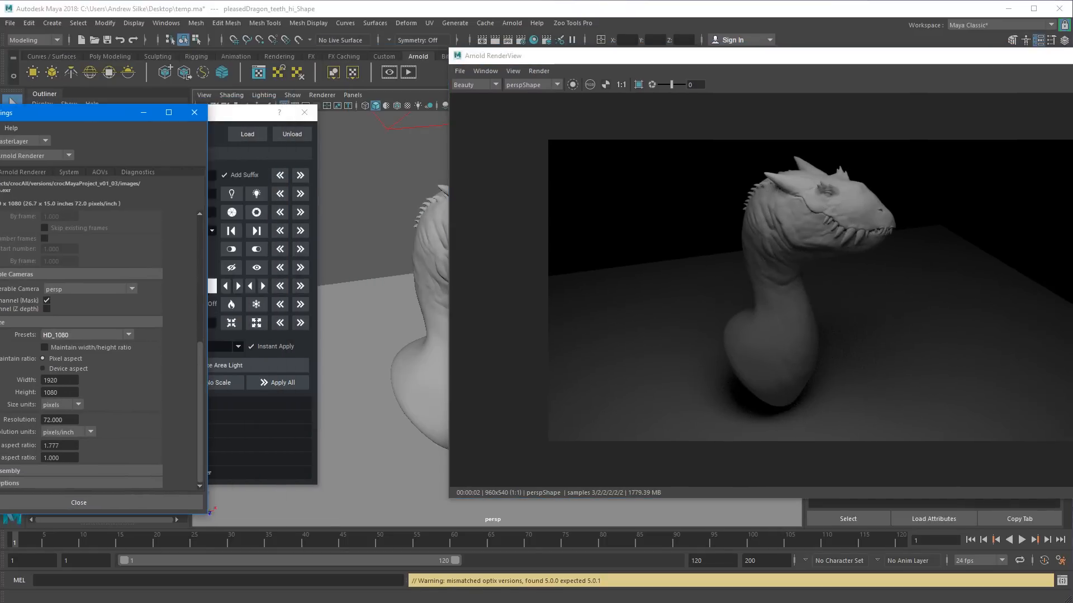
{"action": "left_click", "coordinate": [152, 445]}
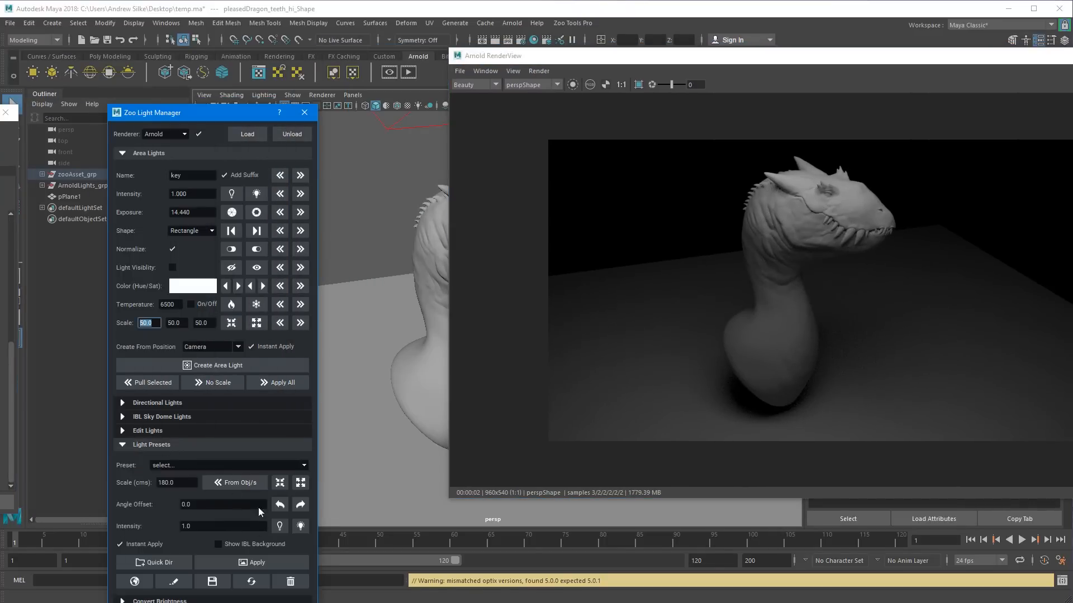
{"action": "left_click_drag", "start_coordinate": [225, 111], "coordinate": [160, 67]}
{"action": "left_click", "coordinate": [190, 127]}
{"action": "left_click", "coordinate": [548, 62]}
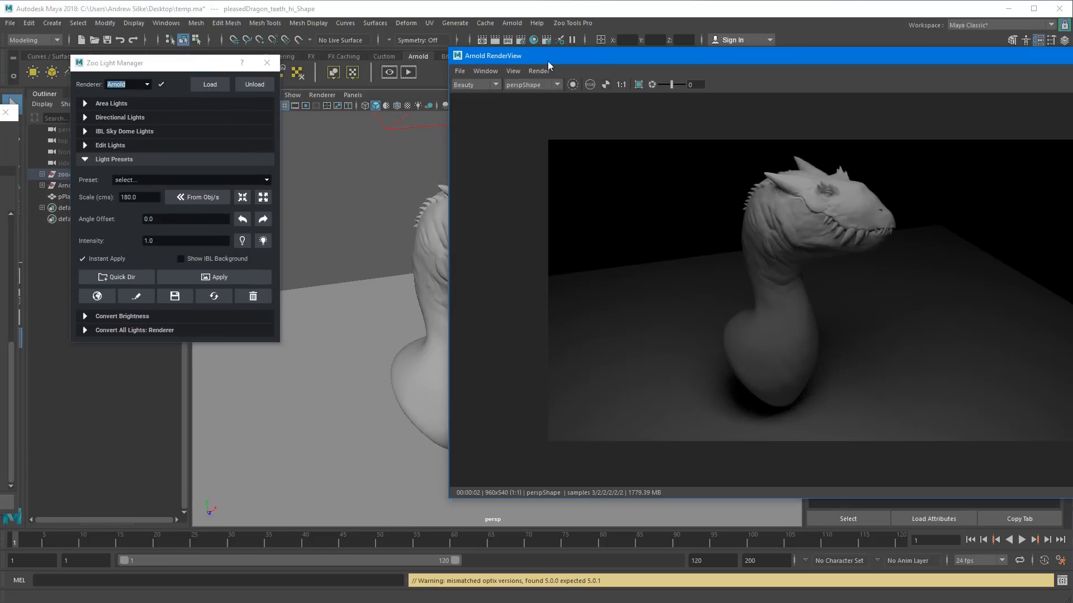
{"action": "left_click", "coordinate": [539, 71]}
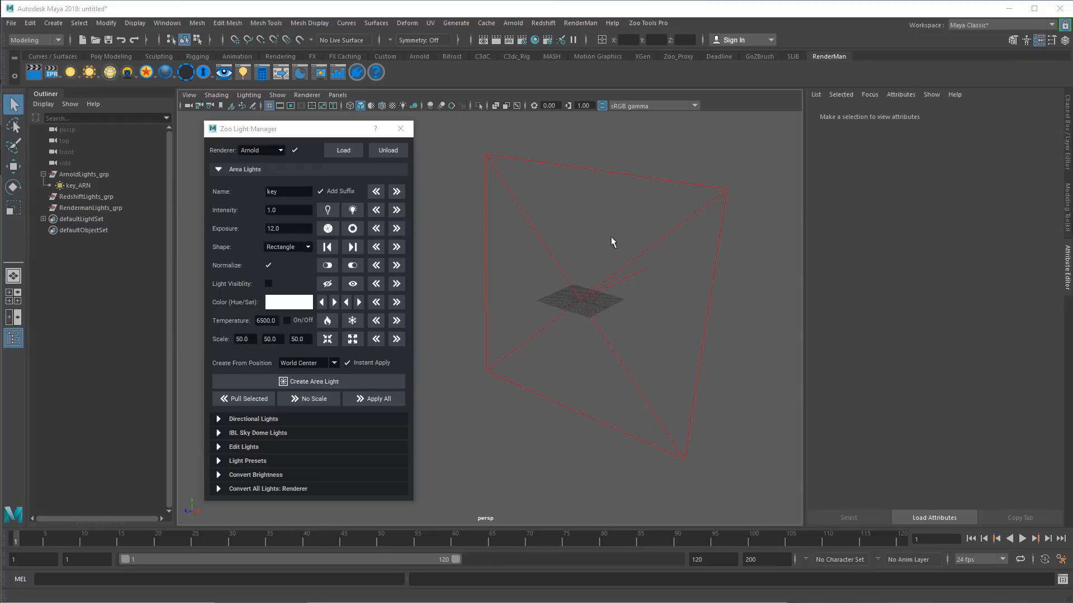
Select the key area light and compare its name, scale and exposure in the Light Manager with the Attribute Editor.
{"action": "left_click", "coordinate": [640, 272]}
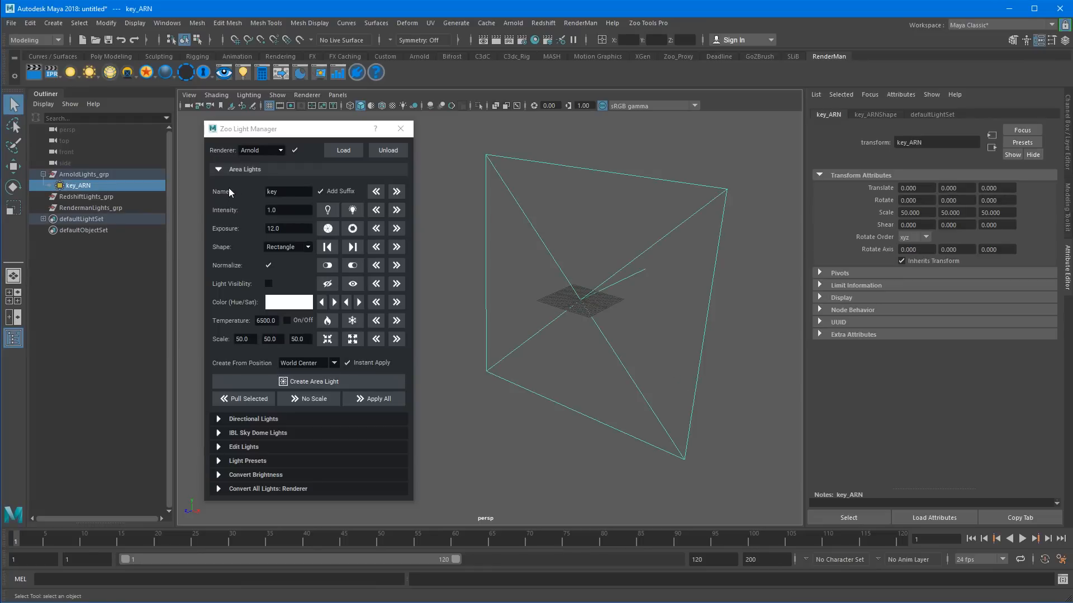
{"action": "double_click", "coordinate": [927, 144]}
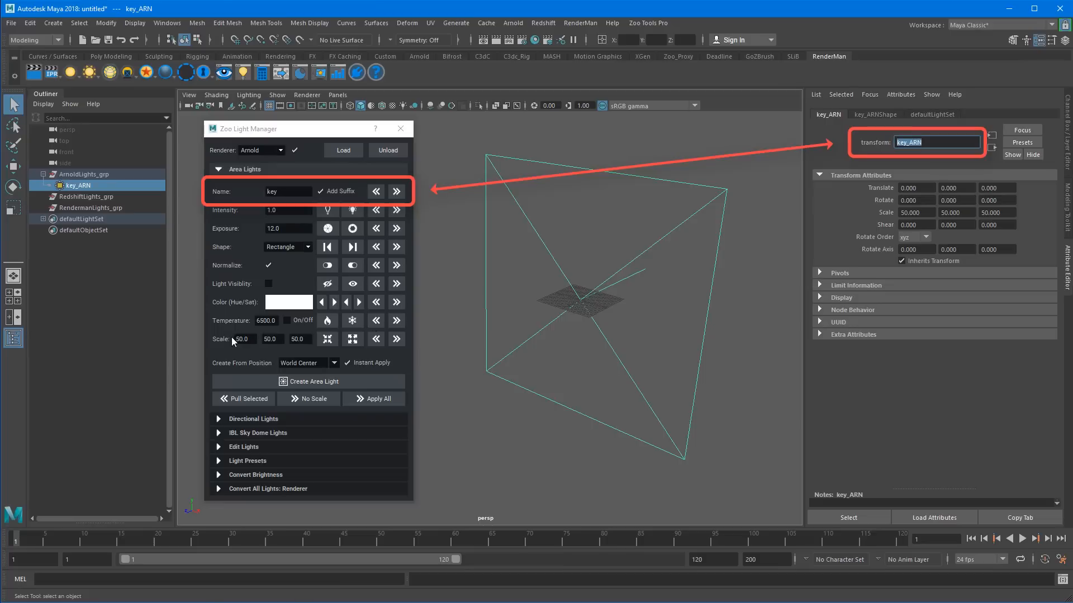
{"action": "left_click", "coordinate": [873, 226]}
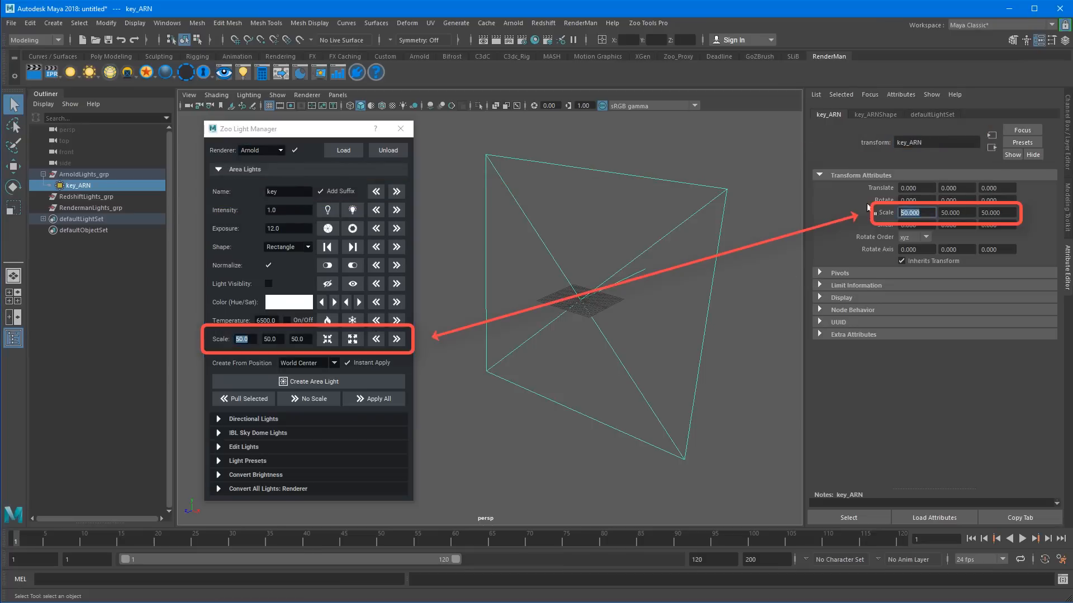
{"action": "left_click", "coordinate": [867, 115]}
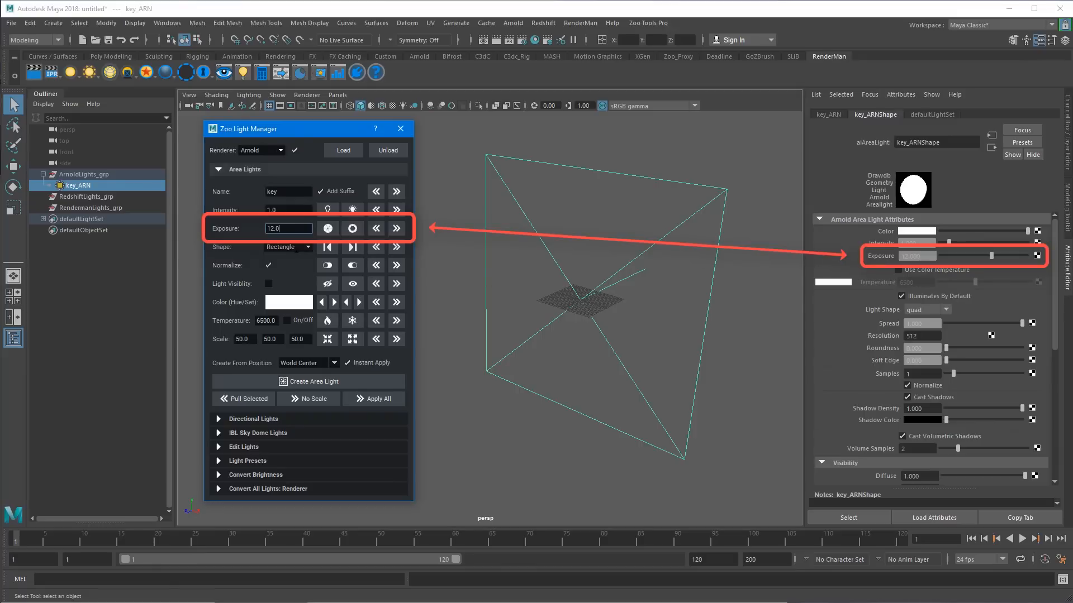
Compare the key light's shape and Normalize settings, and enable Use Color Temperature with a temperature of 5957.
{"action": "key", "text": "Tab"}
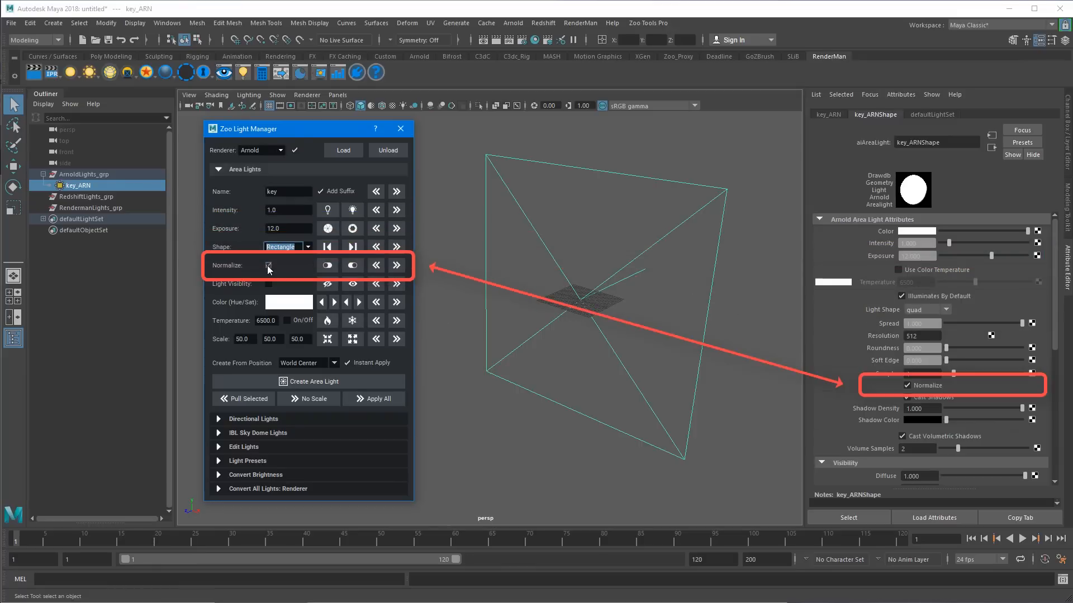
{"action": "left_click", "coordinate": [268, 266]}
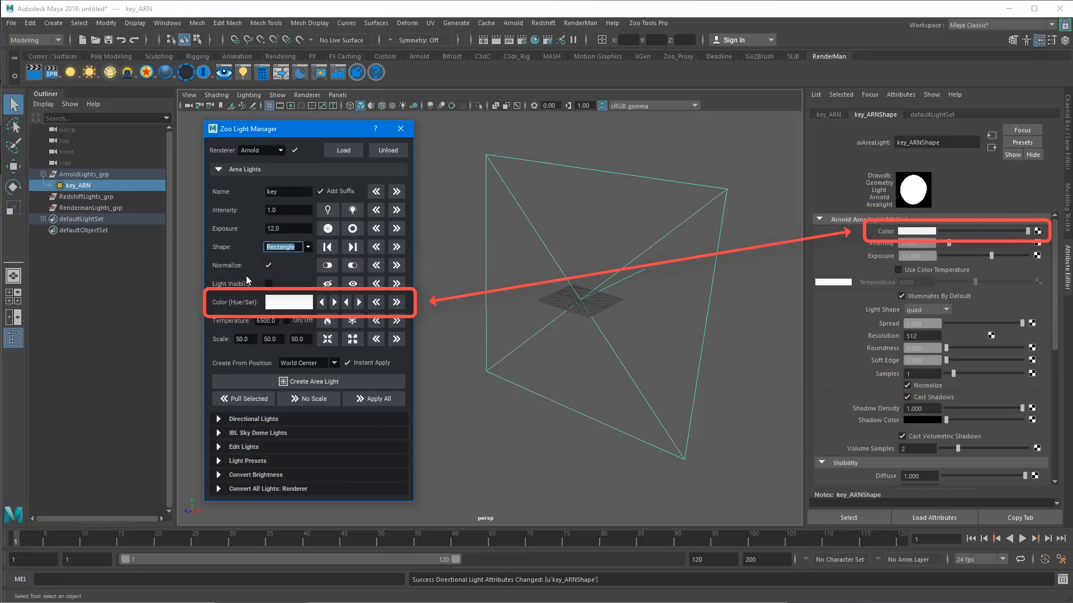
{"action": "left_click", "coordinate": [898, 270]}
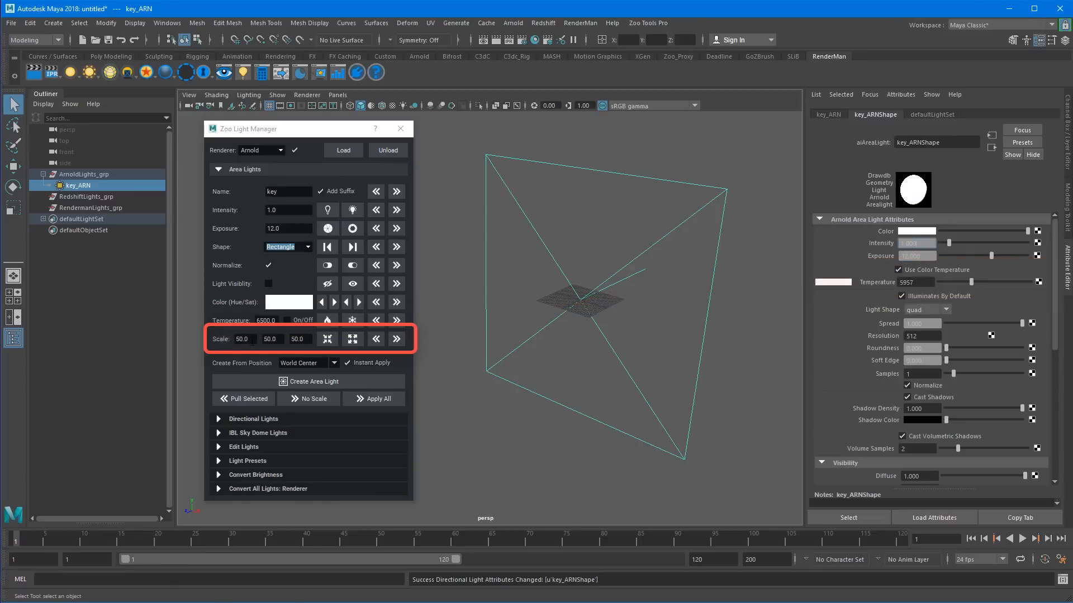
{"action": "left_click", "coordinate": [839, 115]}
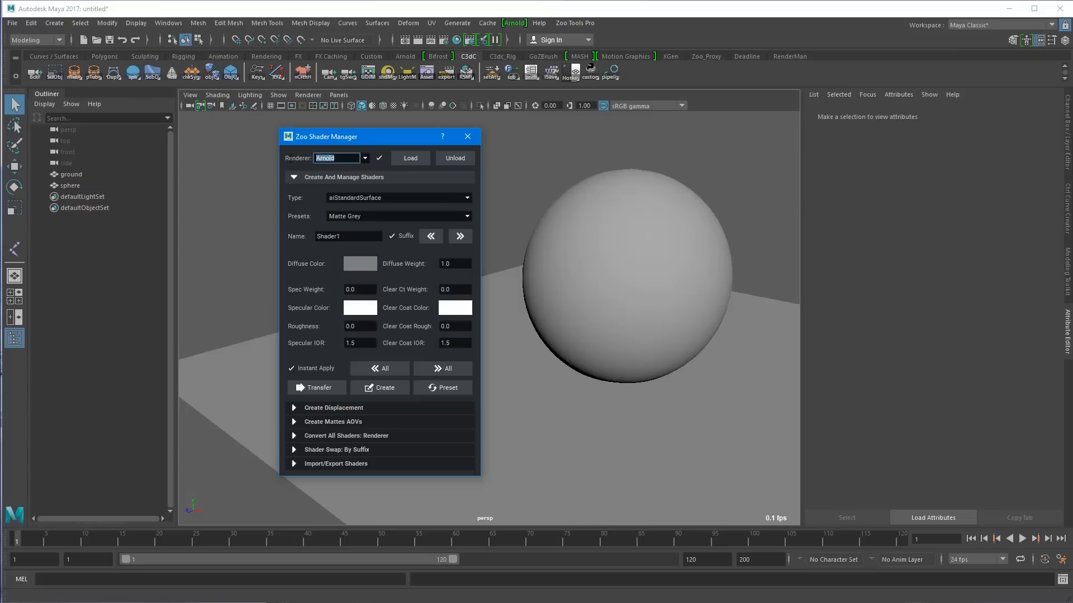
Create a Matte Grey aiStandardSurface shader named Shader1 on the sphere and compare its name with the Attribute Editor.
{"action": "left_click", "coordinate": [630, 220]}
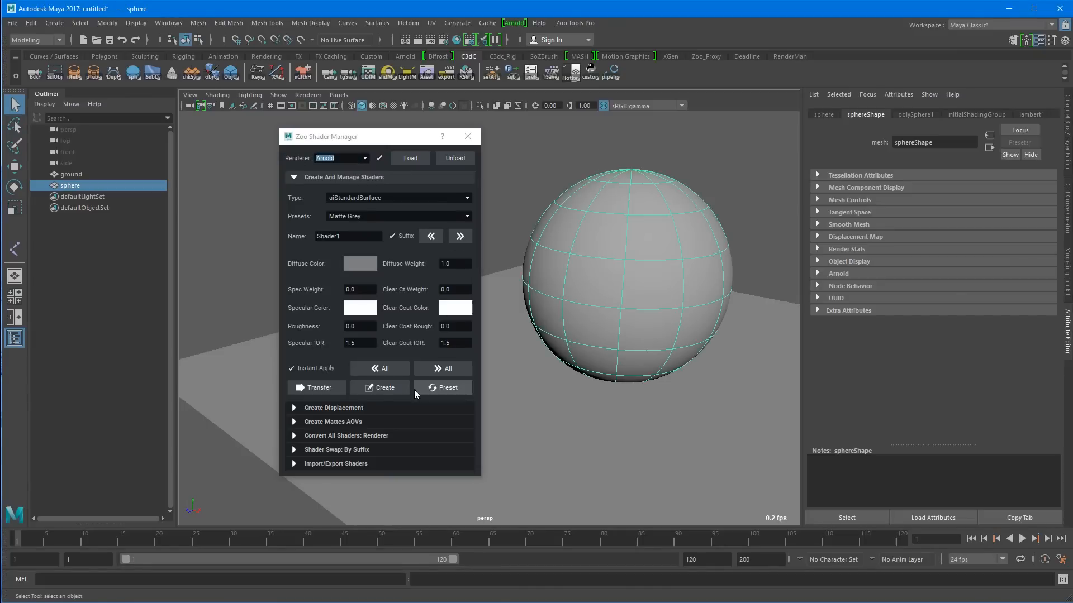
{"action": "left_click", "coordinate": [380, 387]}
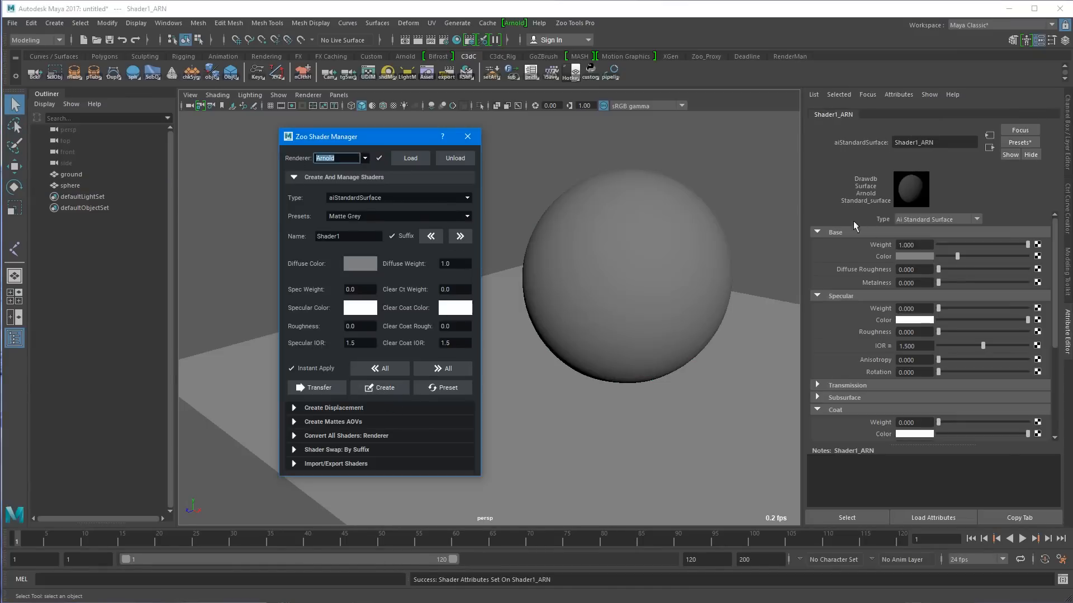
{"action": "left_click_drag", "start_coordinate": [358, 236], "coordinate": [287, 234]}
{"action": "left_click_drag", "start_coordinate": [939, 142], "coordinate": [809, 137]}
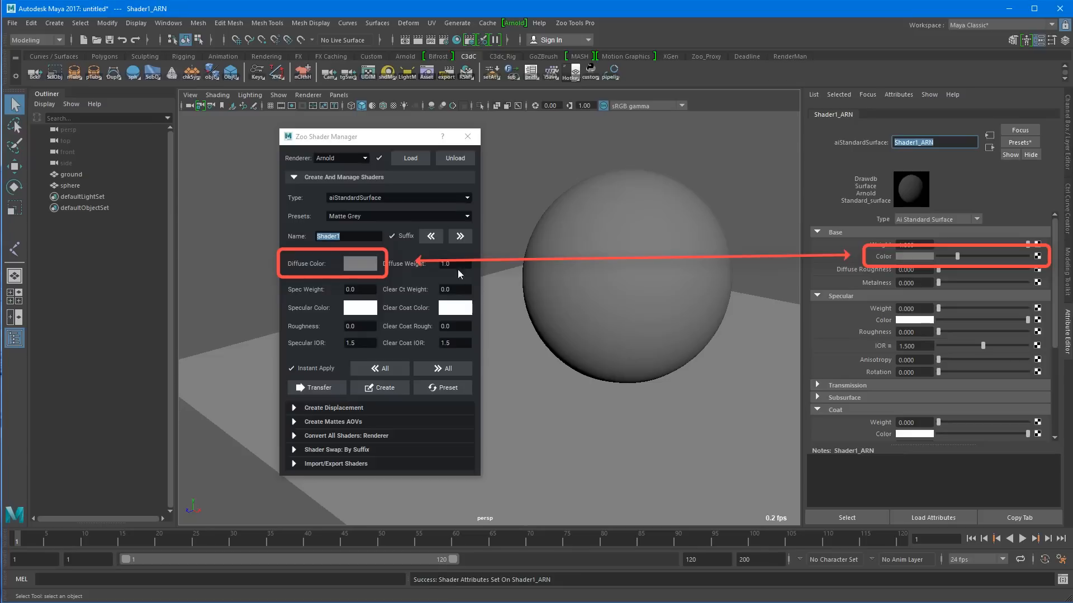
Compare the shader's diffuse weight, specular weight, roughness and specular IOR between the Shader Manager and Attribute Editor.
{"action": "left_click_drag", "start_coordinate": [460, 264], "coordinate": [436, 264]}
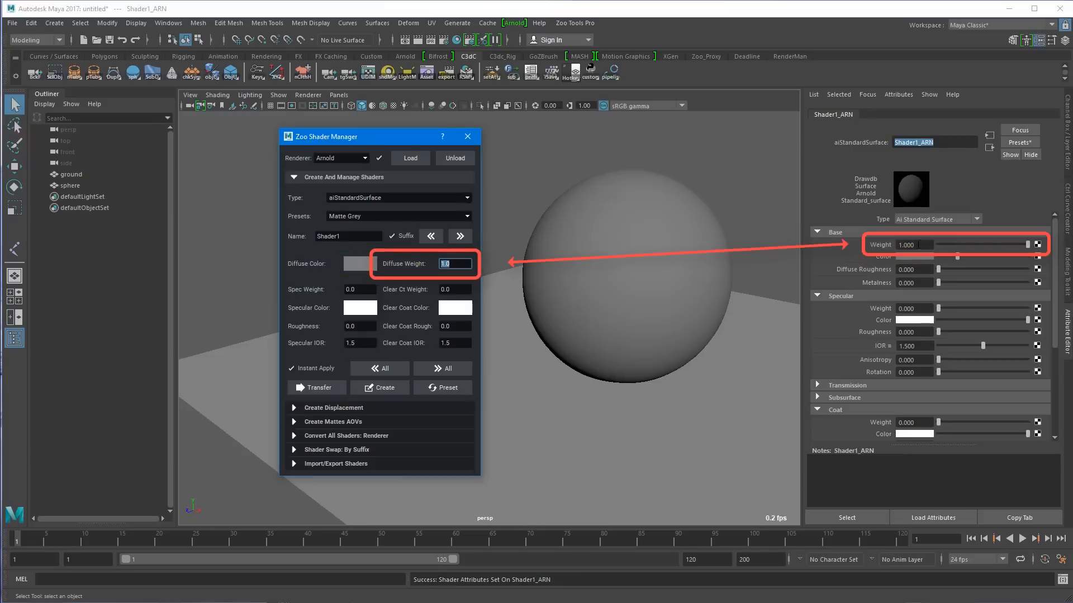
{"action": "left_click_drag", "start_coordinate": [363, 289], "coordinate": [310, 288]}
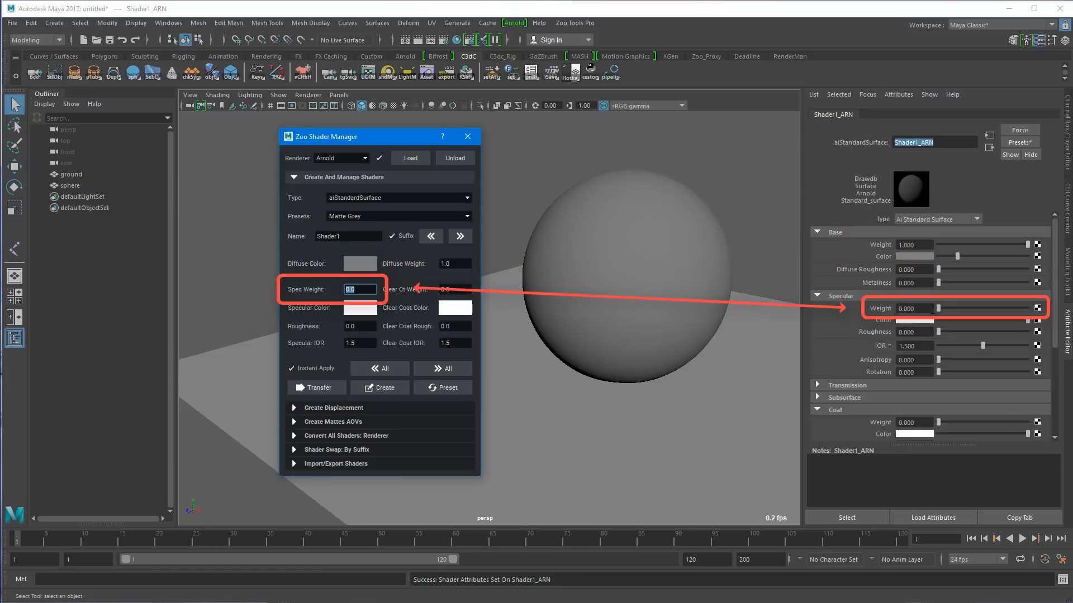
{"action": "left_click_drag", "start_coordinate": [932, 309], "coordinate": [888, 309]}
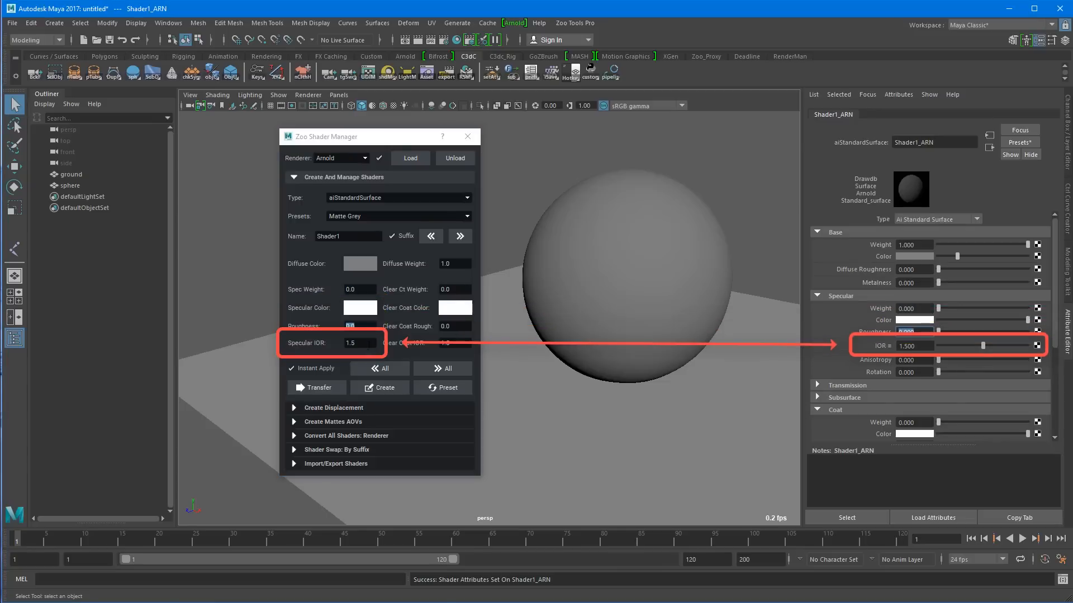
{"action": "left_click_drag", "start_coordinate": [897, 346], "coordinate": [980, 347]}
Compare the shader's clear coat weight, color, roughness and IOR with the Attribute Editor's Coat values.
{"action": "scroll", "coordinate": [979, 341], "scroll_direction": "down", "scroll_amount": 3}
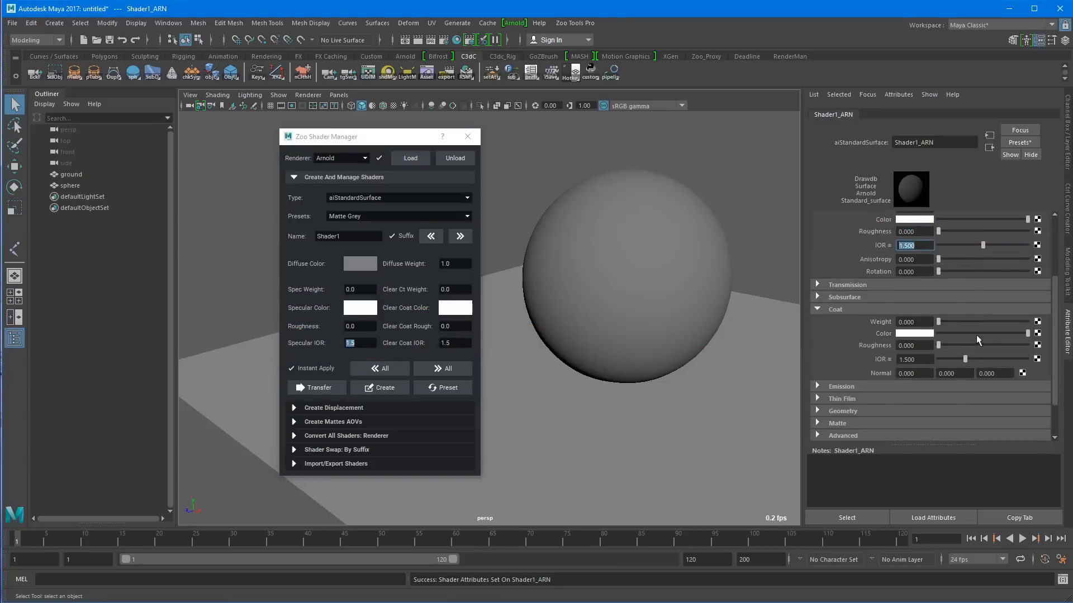
{"action": "left_click_drag", "start_coordinate": [922, 272], "coordinate": [820, 281]}
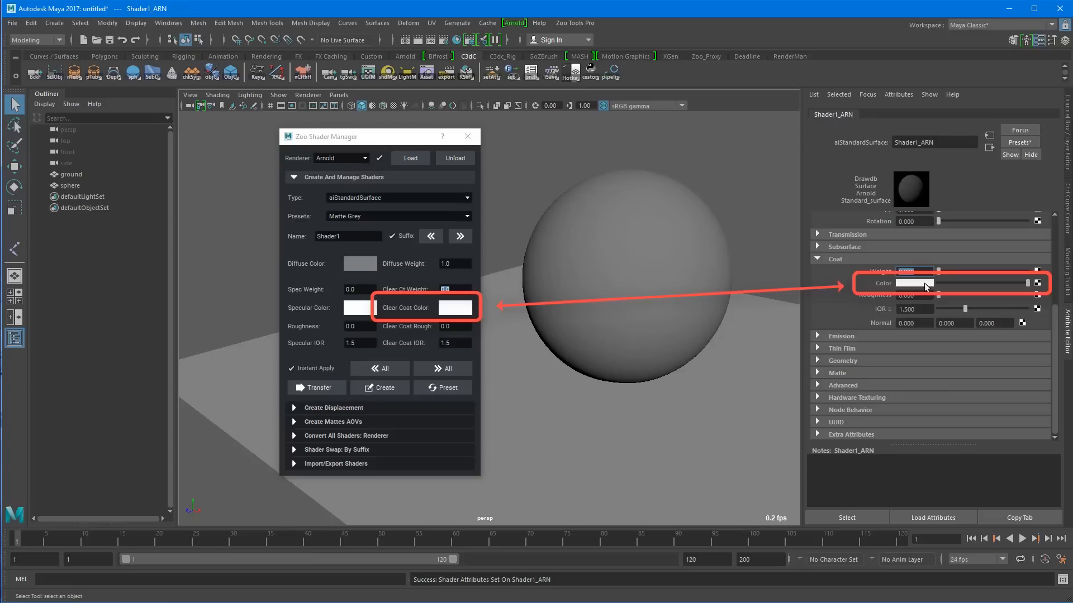
{"action": "left_click", "coordinate": [437, 327]}
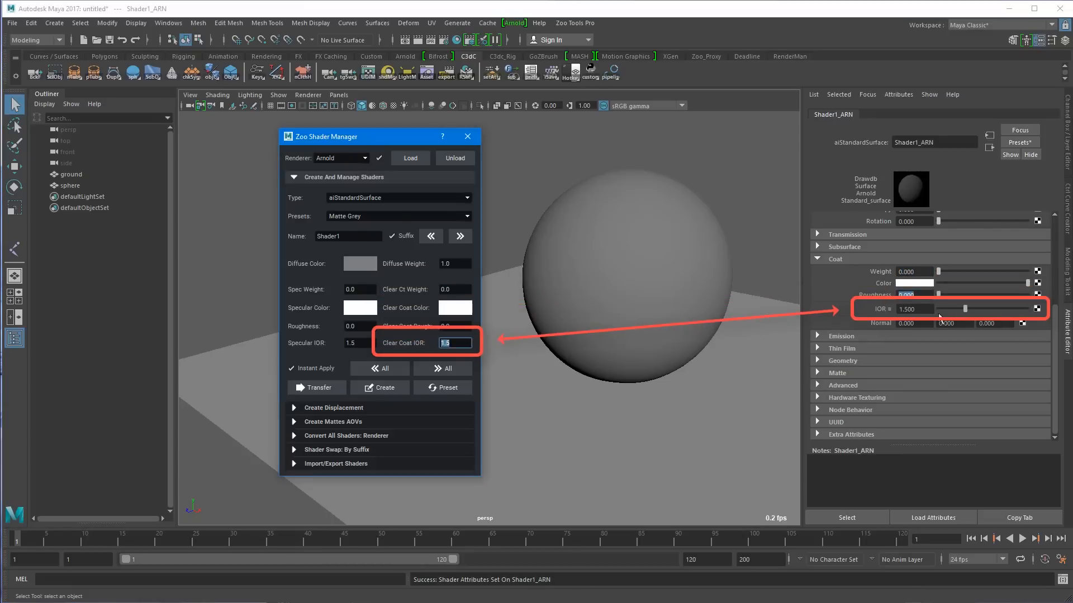
{"action": "left_click_drag", "start_coordinate": [922, 309], "coordinate": [838, 308]}
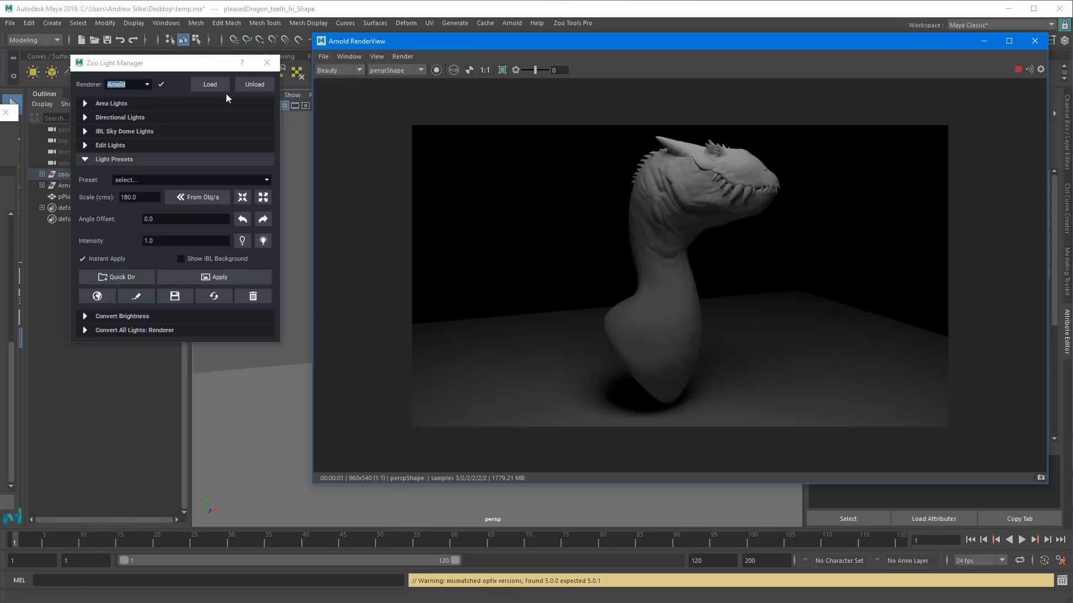
Show the Area Lights settings, move the RenderView aside, and raise the dragon scene's key light exposure to 15.700.
{"action": "left_click", "coordinate": [143, 103]}
{"action": "left_click_drag", "start_coordinate": [438, 42], "coordinate": [635, 44]}
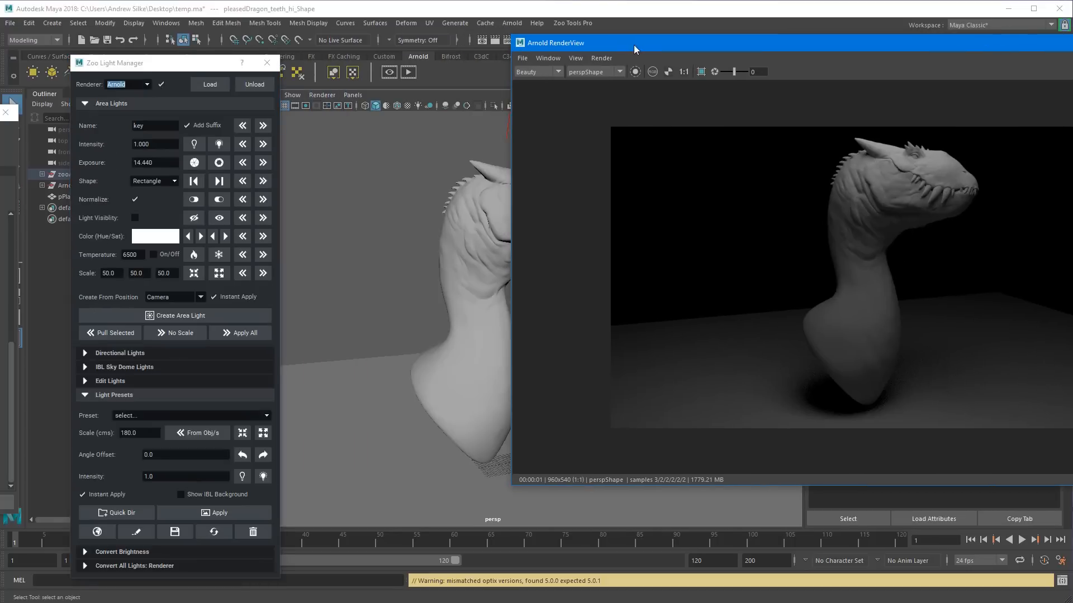
{"action": "left_click", "coordinate": [504, 136]}
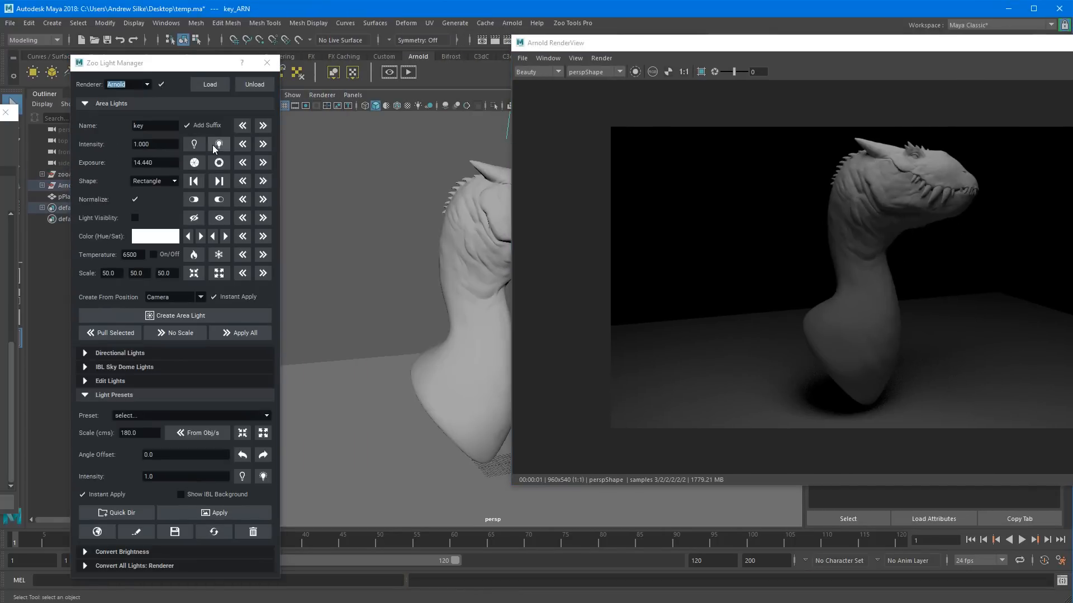
{"action": "left_click", "coordinate": [220, 162]}
{"action": "left_click", "coordinate": [223, 163]}
{"action": "left_click", "coordinate": [222, 162]}
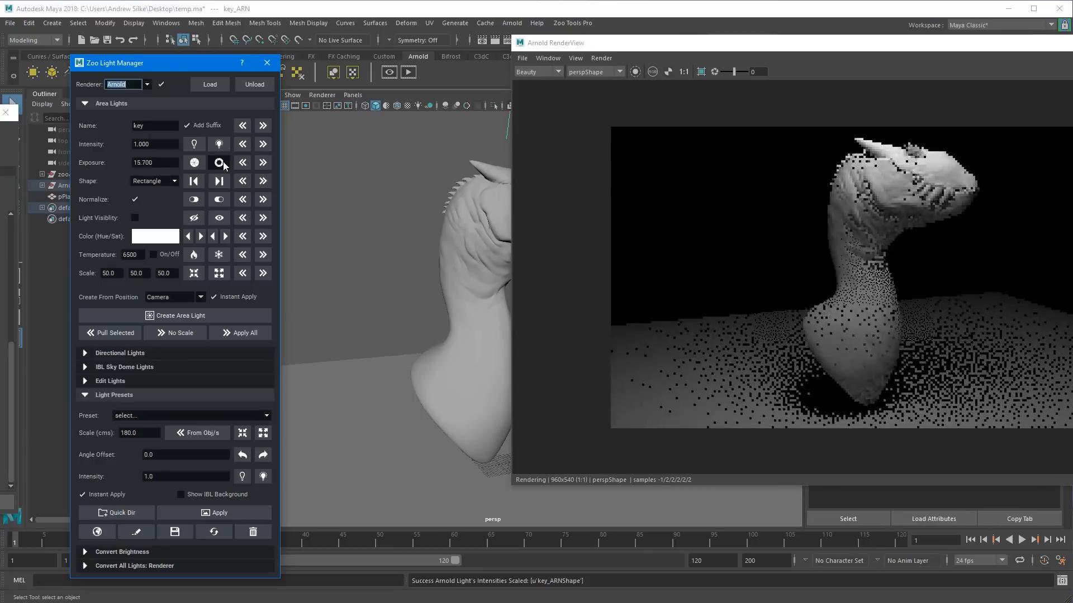
Move the RenderView aside, bring the Render Settings beside it, and show the Arnold Renderer sampling settings.
{"action": "left_click_drag", "start_coordinate": [719, 46], "coordinate": [568, 40]}
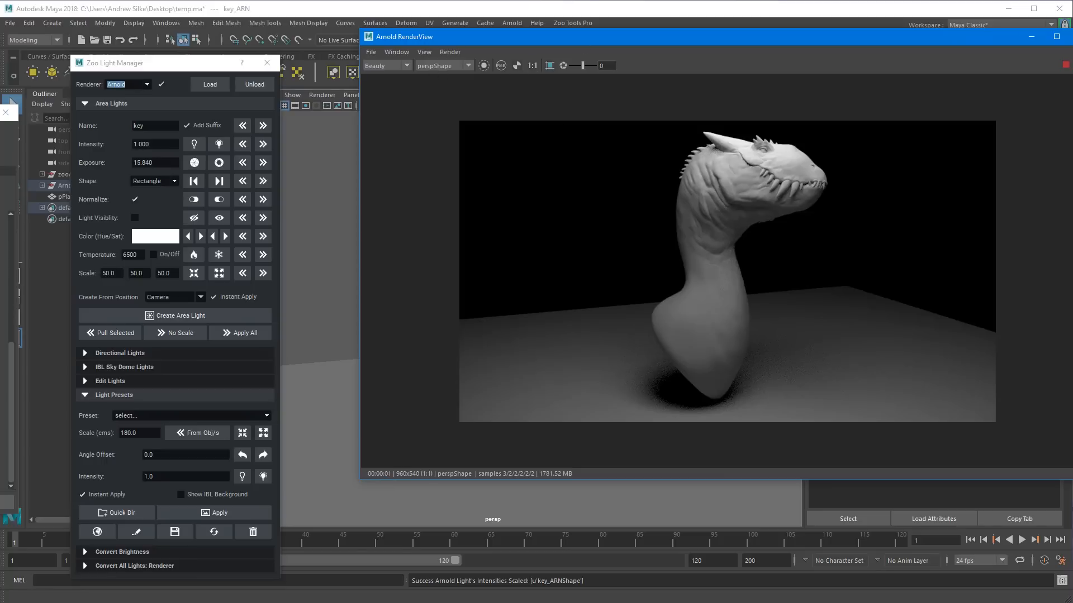
{"action": "left_click_drag", "start_coordinate": [1000, 37], "coordinate": [961, 37]}
{"action": "left_click", "coordinate": [1025, 66]}
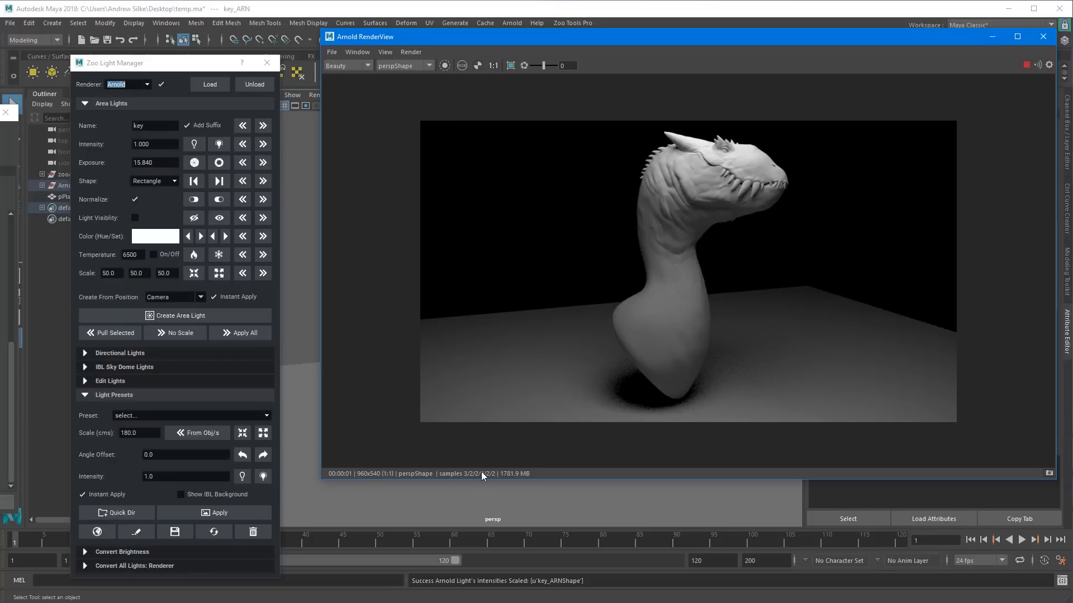
{"action": "left_click_drag", "start_coordinate": [447, 35], "coordinate": [445, 105]}
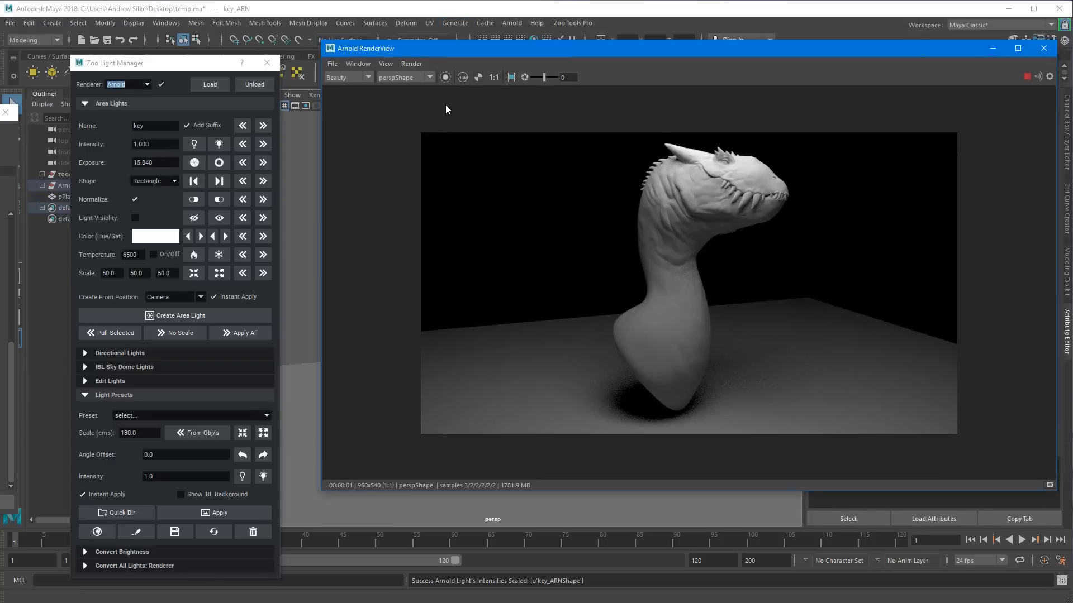
{"action": "left_click", "coordinate": [427, 58]}
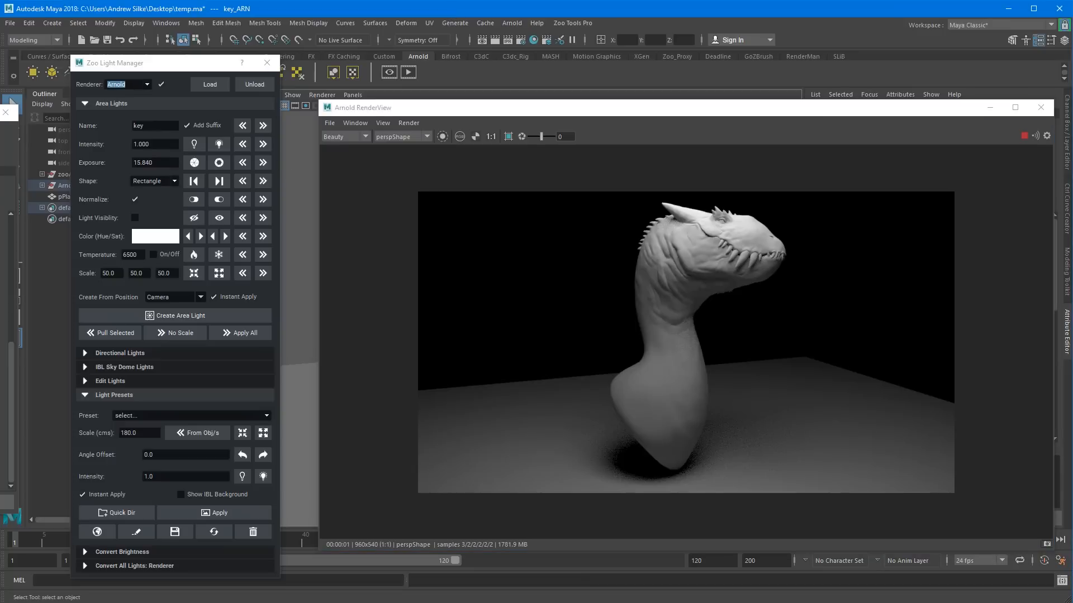
{"action": "left_click_drag", "start_coordinate": [1, 110], "coordinate": [470, 84]}
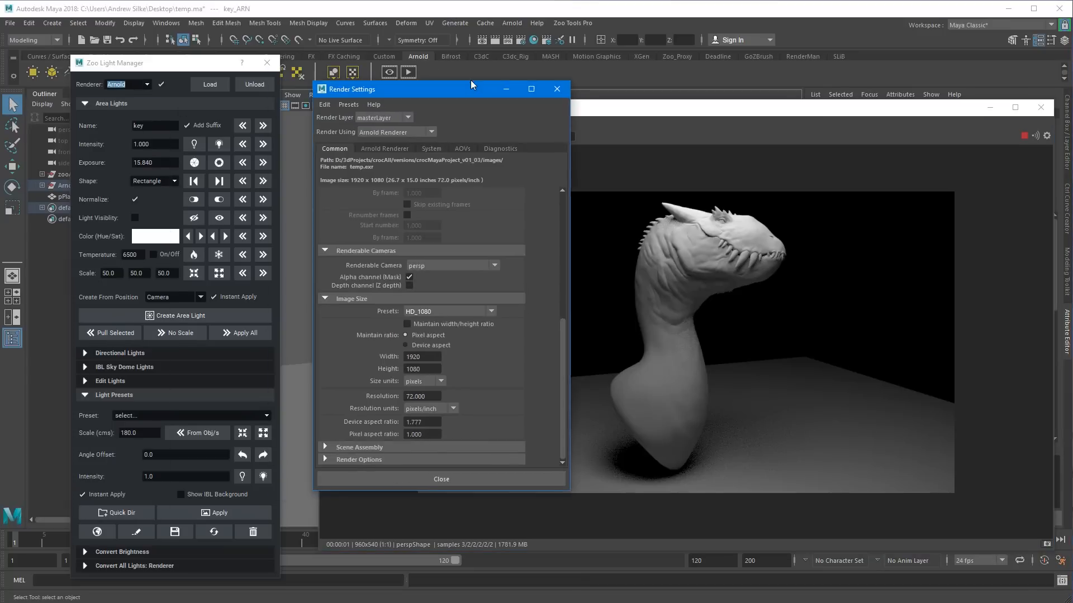
{"action": "left_click", "coordinate": [378, 149]}
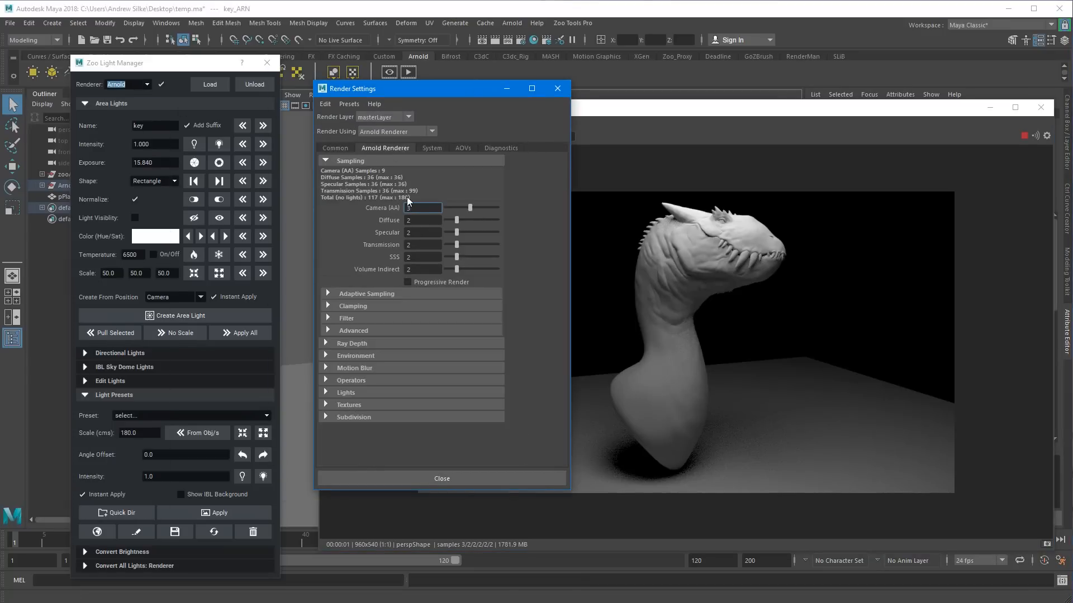
{"action": "left_click_drag", "start_coordinate": [431, 93], "coordinate": [413, 79]}
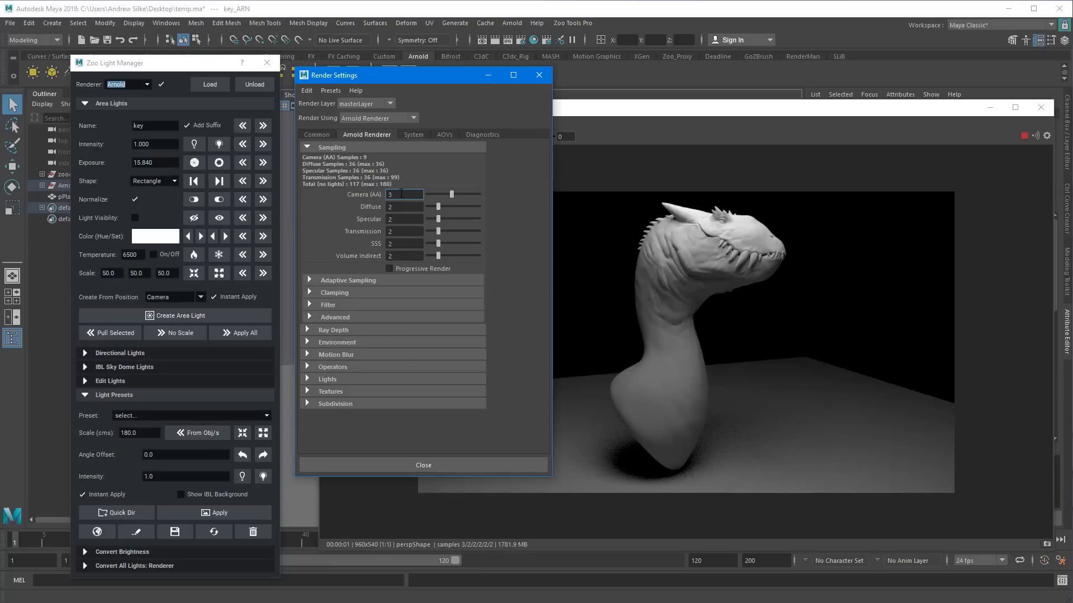
Go through the Camera (AA), Diffuse and remaining sampling fields, keeping the Render Settings clear of the rendered bust.
{"action": "key", "text": "Tab"}
{"action": "key", "text": "Tab"}
{"action": "key", "text": "Tab"}
{"action": "key", "text": "Tab"}
{"action": "key", "text": "Tab"}
{"action": "left_click", "coordinate": [401, 194]}
{"action": "left_click", "coordinate": [401, 208]}
{"action": "left_click_drag", "start_coordinate": [427, 74], "coordinate": [317, 36]}
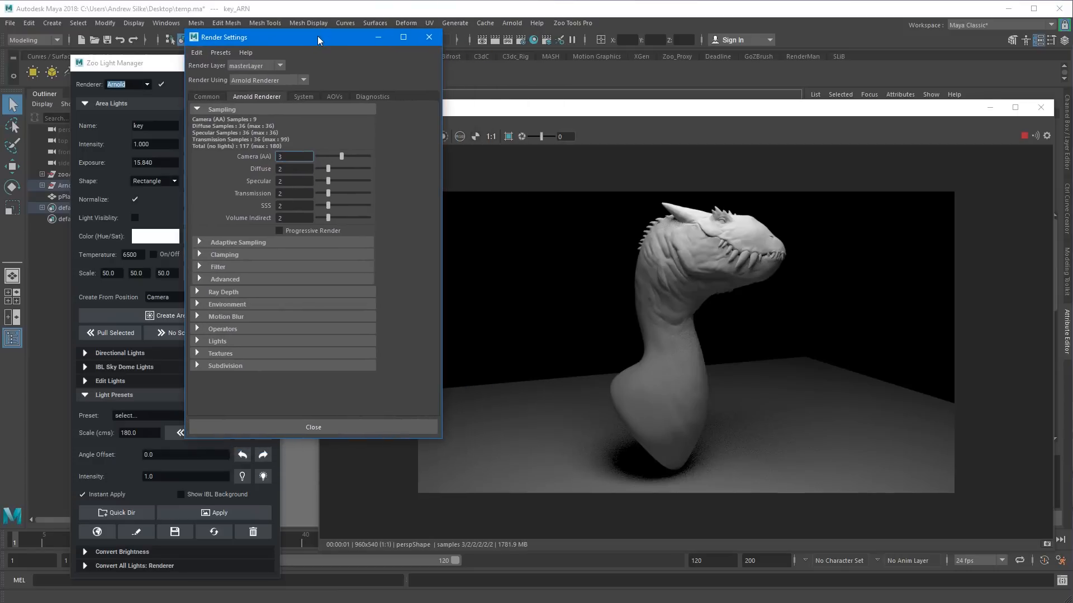
Try 6 Camera (AA) samples in the live render, and return the value to 3.
{"action": "double_click", "coordinate": [291, 156]}
{"action": "type", "text": "6"}
{"action": "key", "text": "Return"}
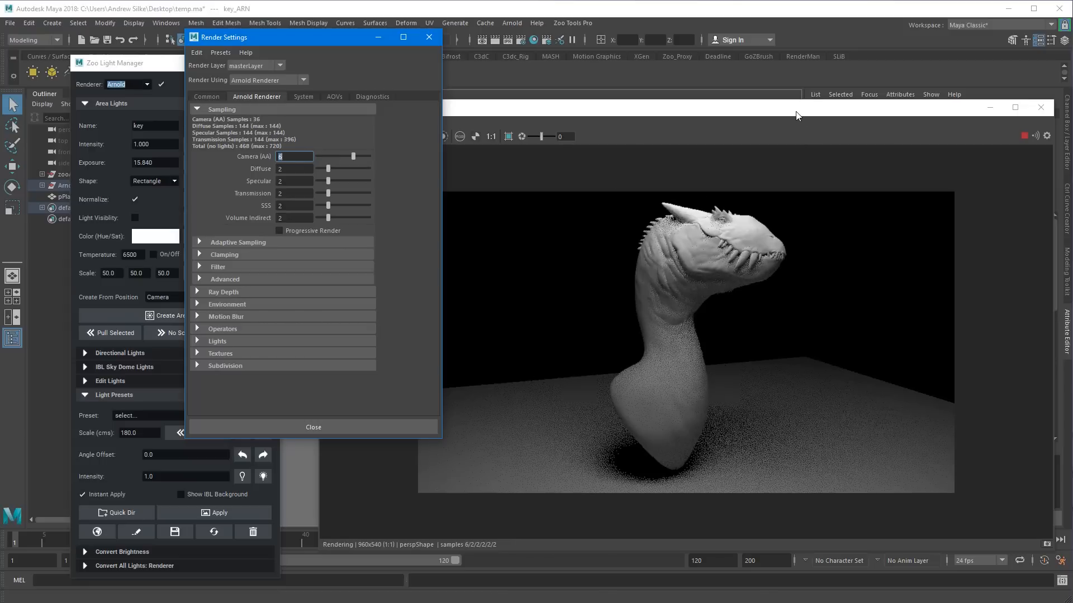
{"action": "left_click", "coordinate": [721, 424]}
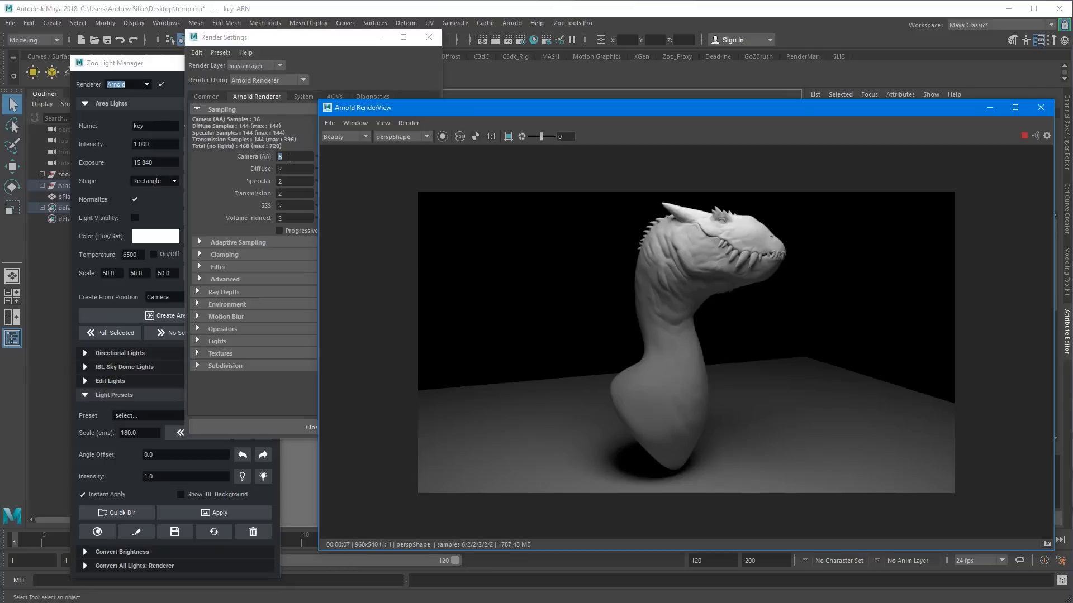
{"action": "left_click", "coordinate": [289, 158]}
{"action": "type", "text": "3"}
{"action": "key", "text": "Return"}
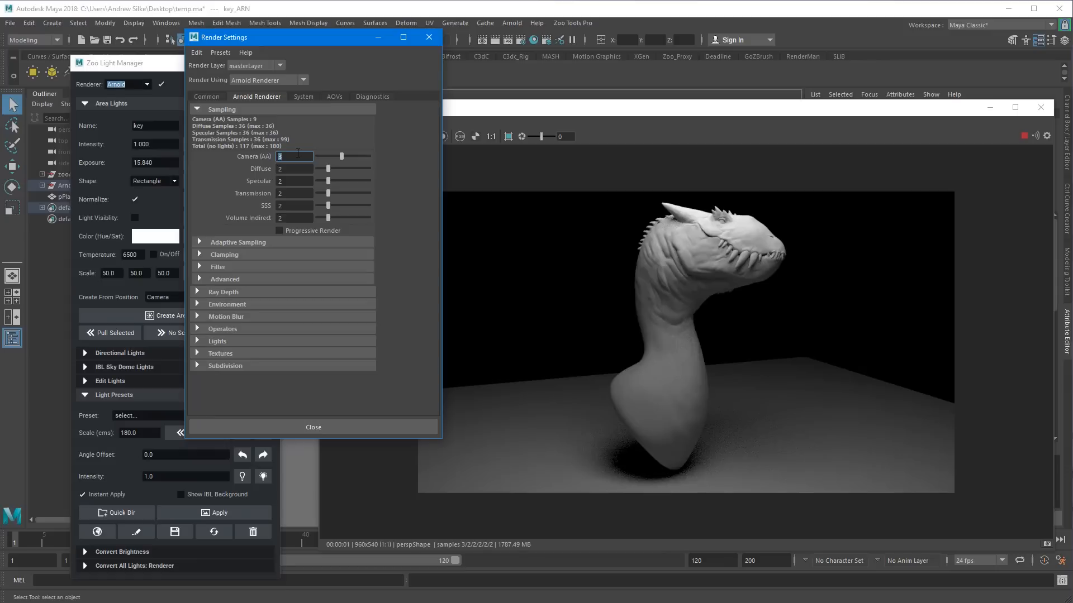
Set the Transmission, SSS and Volume Indirect samples to 0 in the Render Settings.
{"action": "left_click", "coordinate": [291, 169]}
{"action": "double_click", "coordinate": [292, 194]}
{"action": "type", "text": "0"}
{"action": "key", "text": "Tab"}
{"action": "type", "text": "0"}
{"action": "key", "text": "Return"}
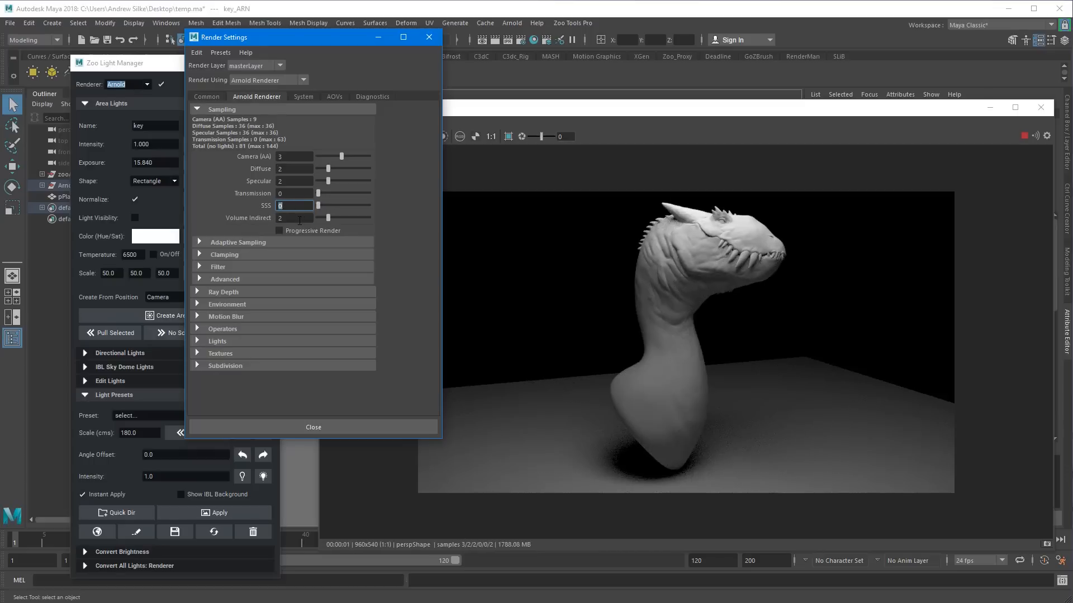
{"action": "key", "text": "Tab"}
{"action": "type", "text": "0"}
{"action": "key", "text": "Return"}
Set the Diffuse samples to 3 and move the RenderView to show the updated render.
{"action": "left_click", "coordinate": [290, 167]}
{"action": "double_click", "coordinate": [298, 166]}
{"action": "left_click", "coordinate": [299, 181]}
{"action": "left_click_drag", "start_coordinate": [296, 180], "coordinate": [249, 175]}
{"action": "left_click", "coordinate": [299, 184]}
{"action": "double_click", "coordinate": [296, 179]}
{"action": "left_click_drag", "start_coordinate": [299, 170], "coordinate": [253, 169]}
{"action": "left_click", "coordinate": [278, 170]}
{"action": "type", "text": "3"}
{"action": "key", "text": "Return"}
{"action": "left_click_drag", "start_coordinate": [536, 111], "coordinate": [510, 78]}
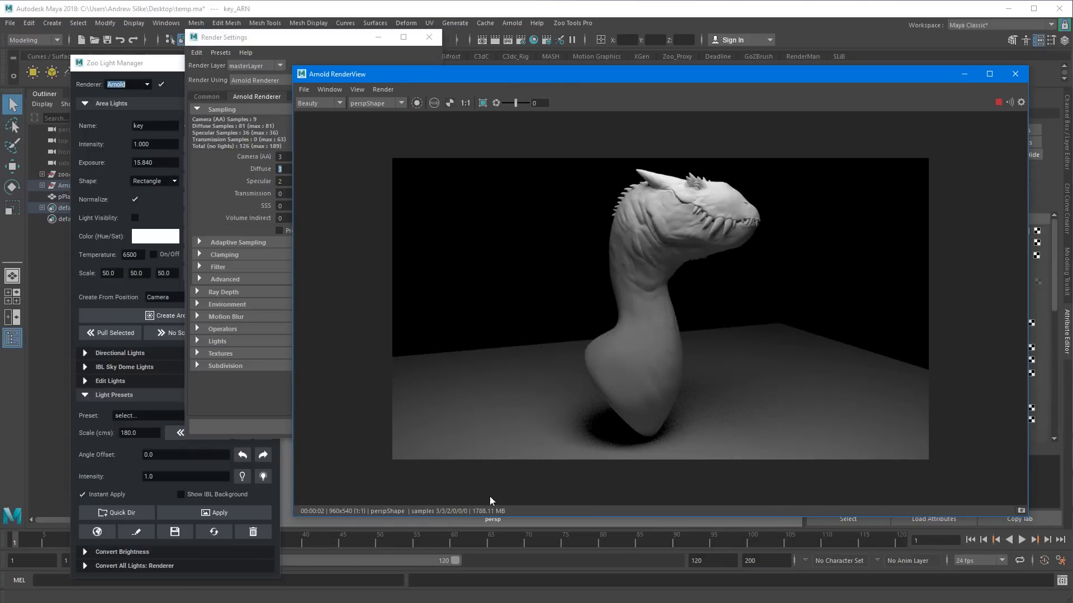
Try 4 Diffuse samples in the Render Settings, and return the value to 3.
{"action": "left_click", "coordinate": [244, 170]}
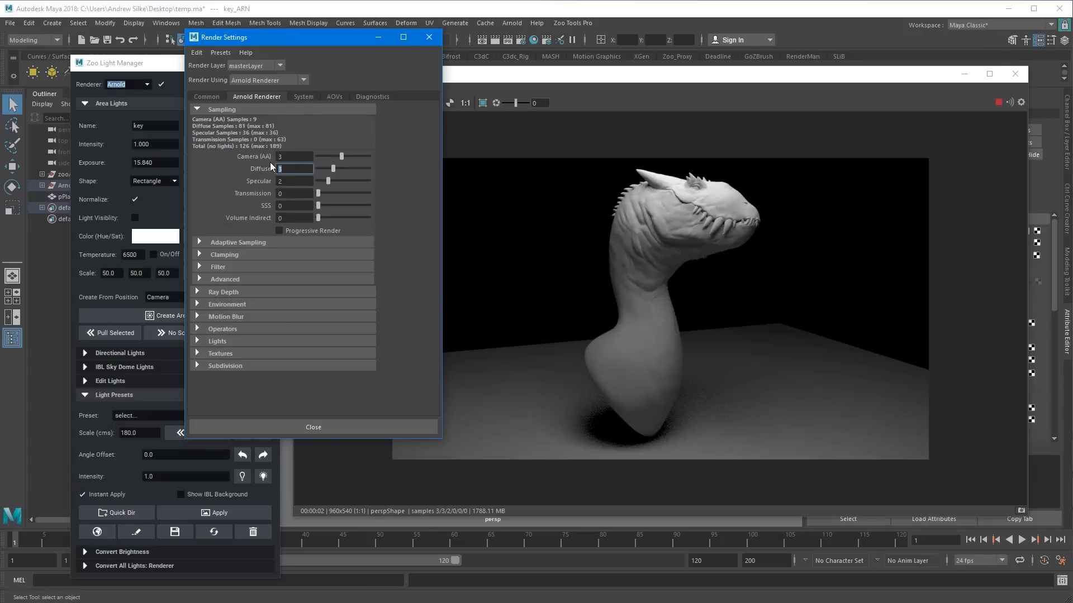
{"action": "type", "text": "4"}
{"action": "key", "text": "Return"}
{"action": "type", "text": "3"}
{"action": "key", "text": "Return"}
Move the render windows away from the Attribute Editor and set the key area light's Samples to 3.
{"action": "left_click_drag", "start_coordinate": [350, 37], "coordinate": [283, 39]}
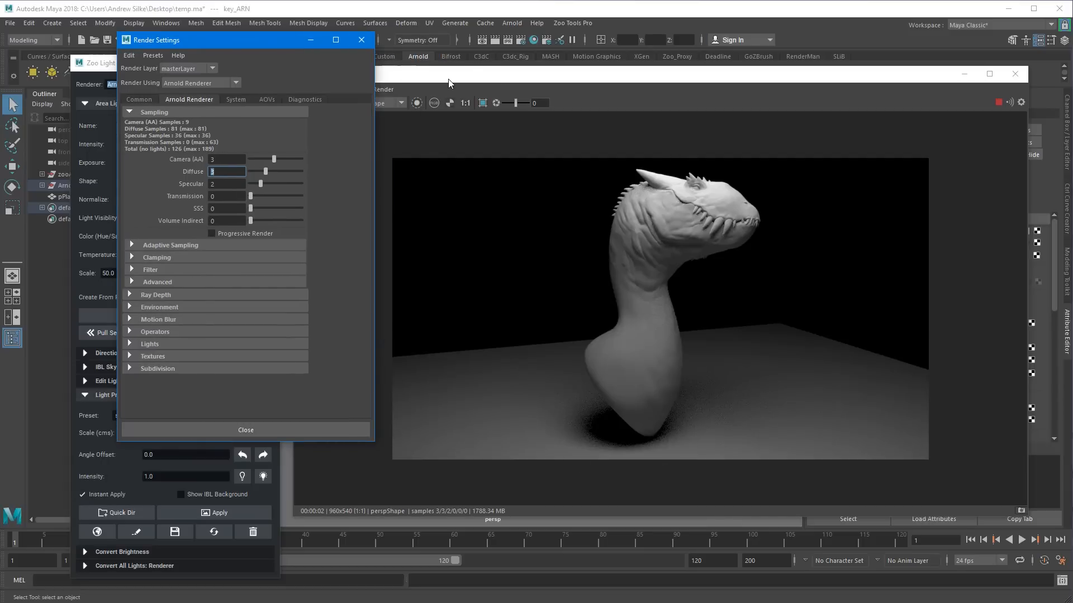
{"action": "left_click_drag", "start_coordinate": [434, 76], "coordinate": [1072, 224]}
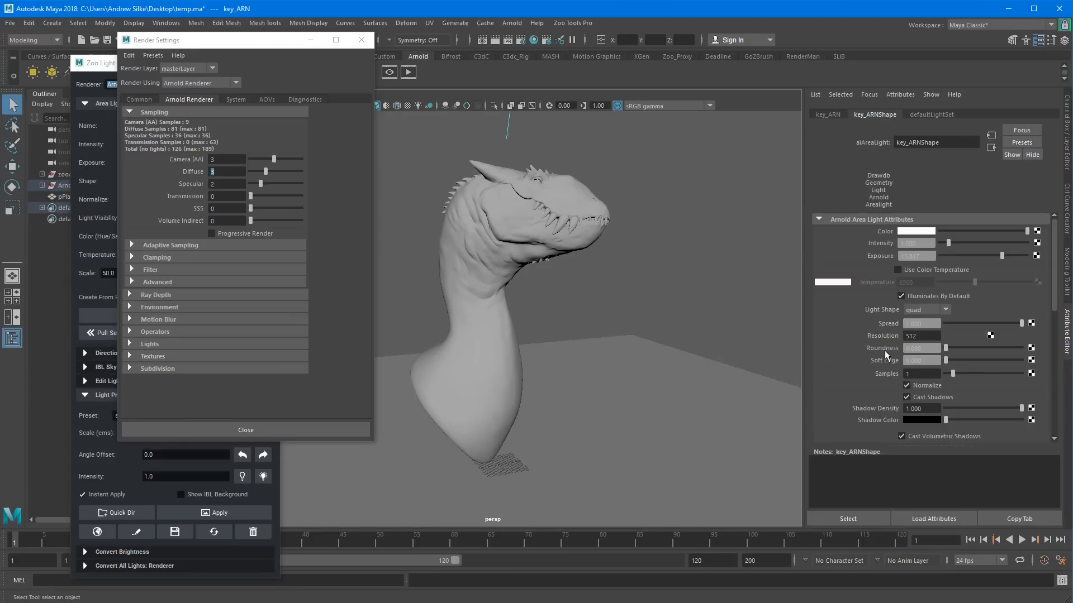
{"action": "double_click", "coordinate": [924, 373]}
{"action": "left_click", "coordinate": [568, 165]}
{"action": "key", "text": "ctrl+z"}
{"action": "left_click", "coordinate": [824, 115]}
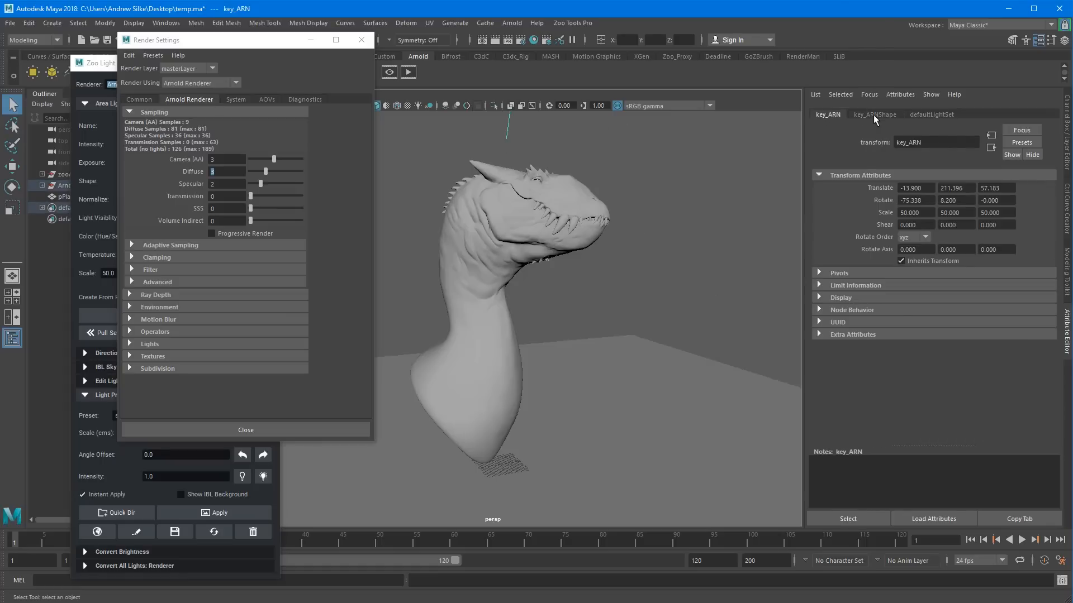
{"action": "left_click", "coordinate": [873, 115]}
{"action": "double_click", "coordinate": [914, 375]}
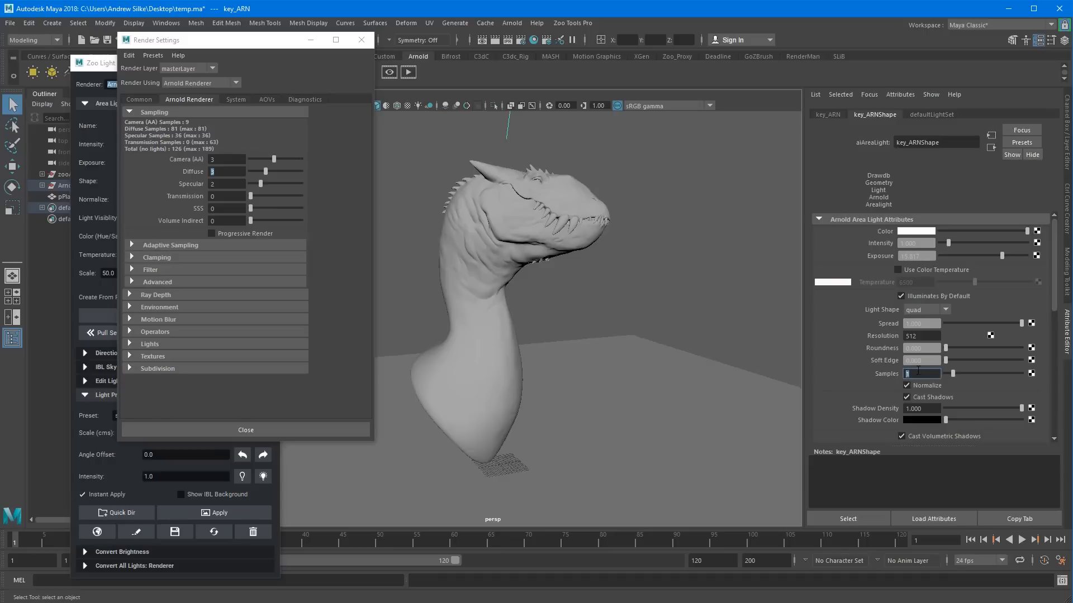
{"action": "type", "text": "3"}
{"action": "key", "text": "Return"}
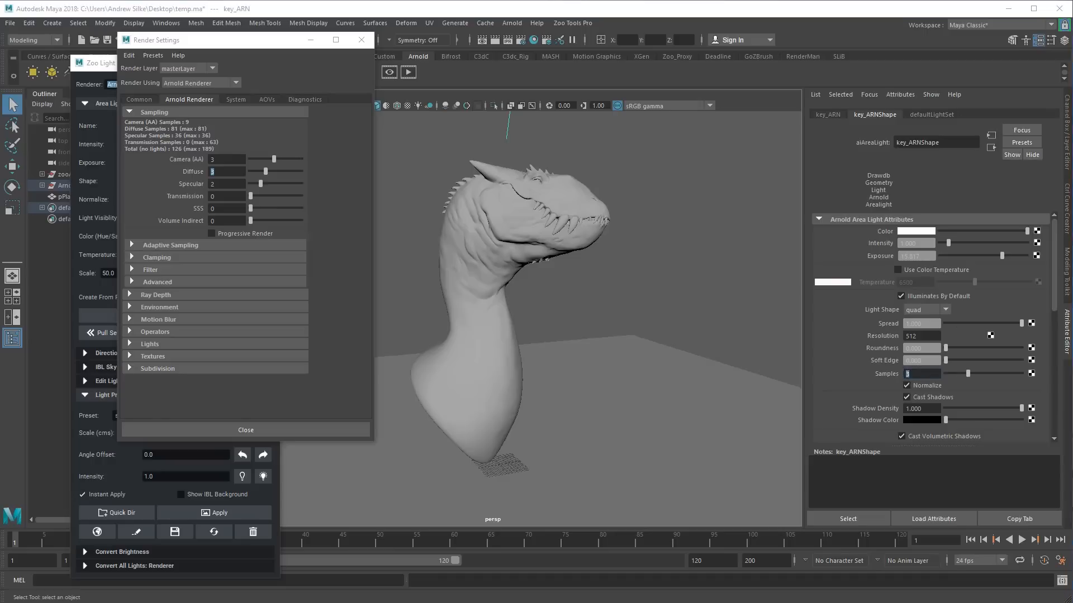
Bring the RenderView back into view and examine the bust render alongside the key light's attributes and sampling settings.
{"action": "left_click_drag", "start_coordinate": [1072, 84], "coordinate": [656, 67]}
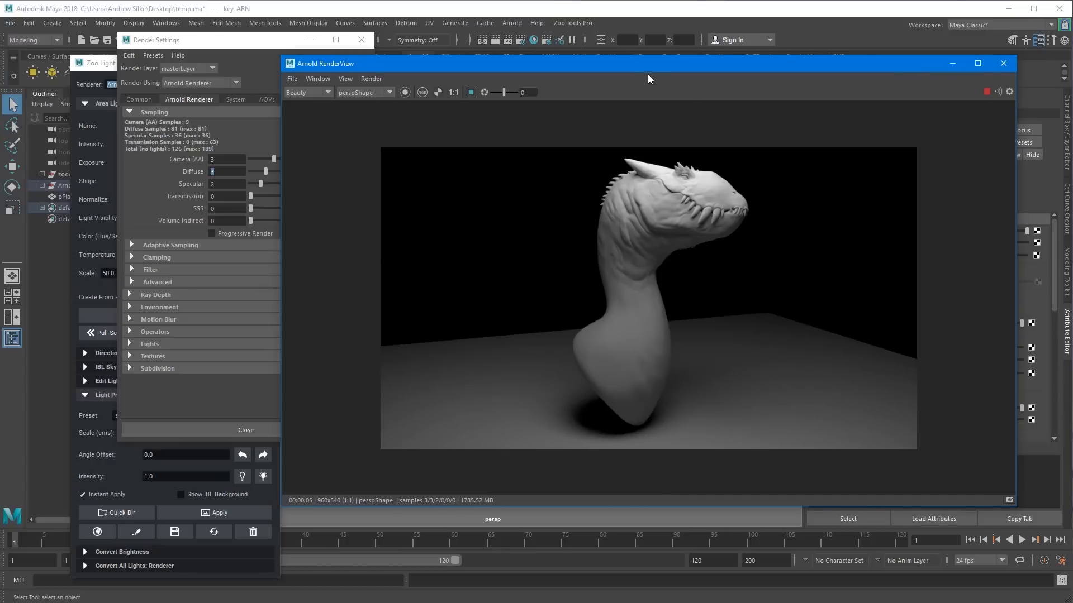
{"action": "left_click_drag", "start_coordinate": [645, 67], "coordinate": [377, 90]}
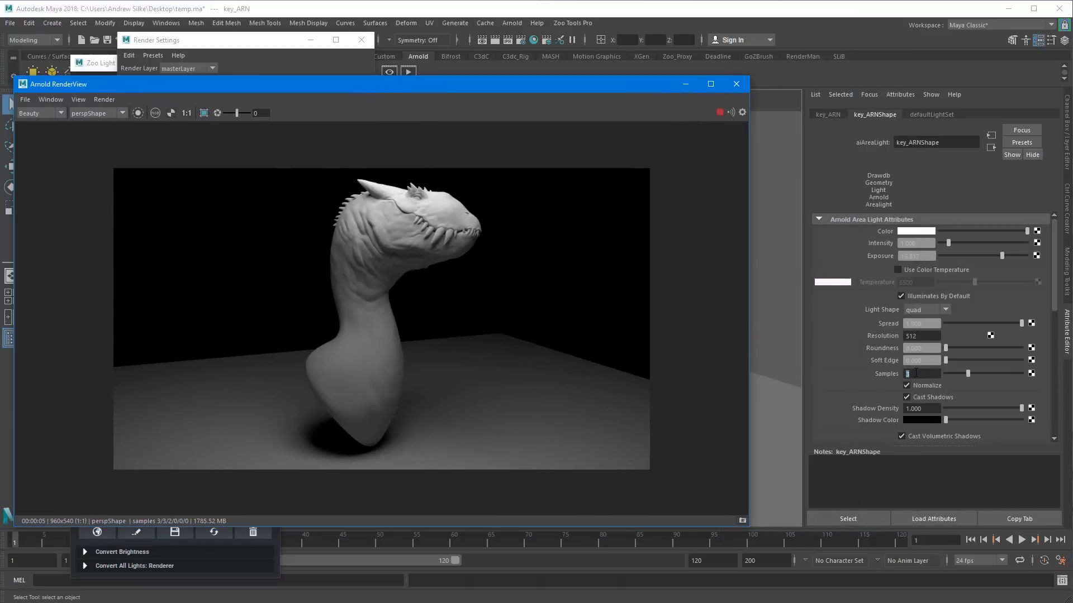
{"action": "left_click_drag", "start_coordinate": [503, 89], "coordinate": [561, 140]}
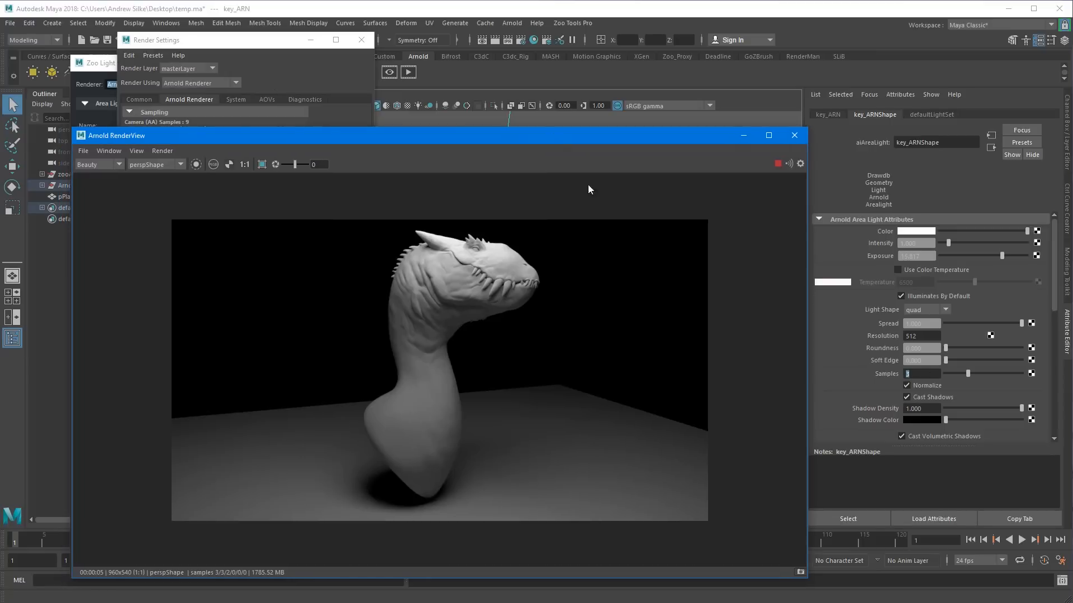
{"action": "left_click_drag", "start_coordinate": [539, 141], "coordinate": [739, 61]}
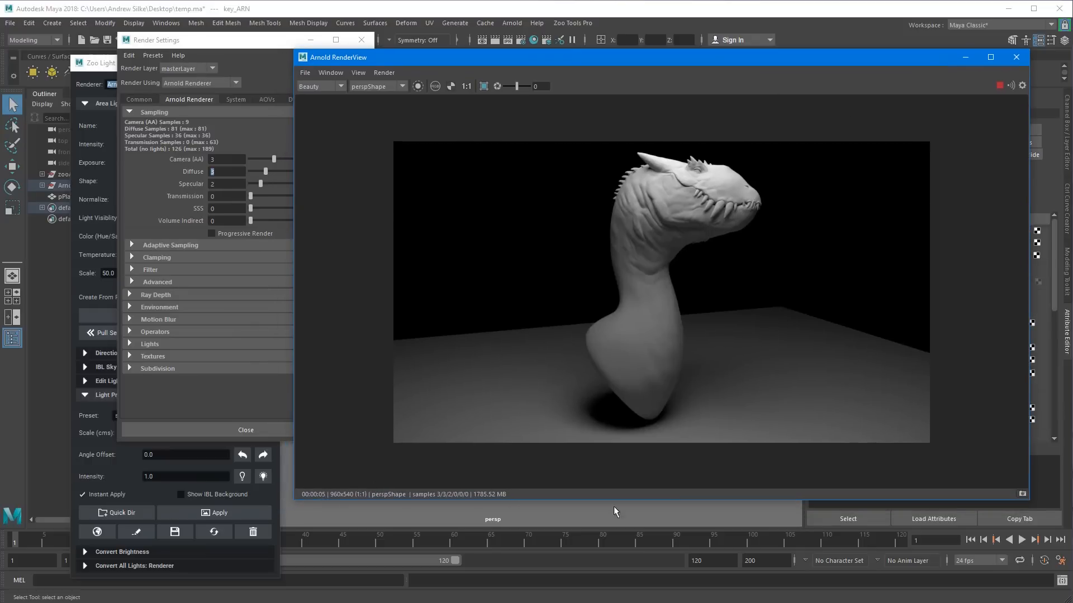
Review the Camera (AA), Diffuse and Specular sampling fields and the key light's Samples against the render.
{"action": "left_click", "coordinate": [207, 176]}
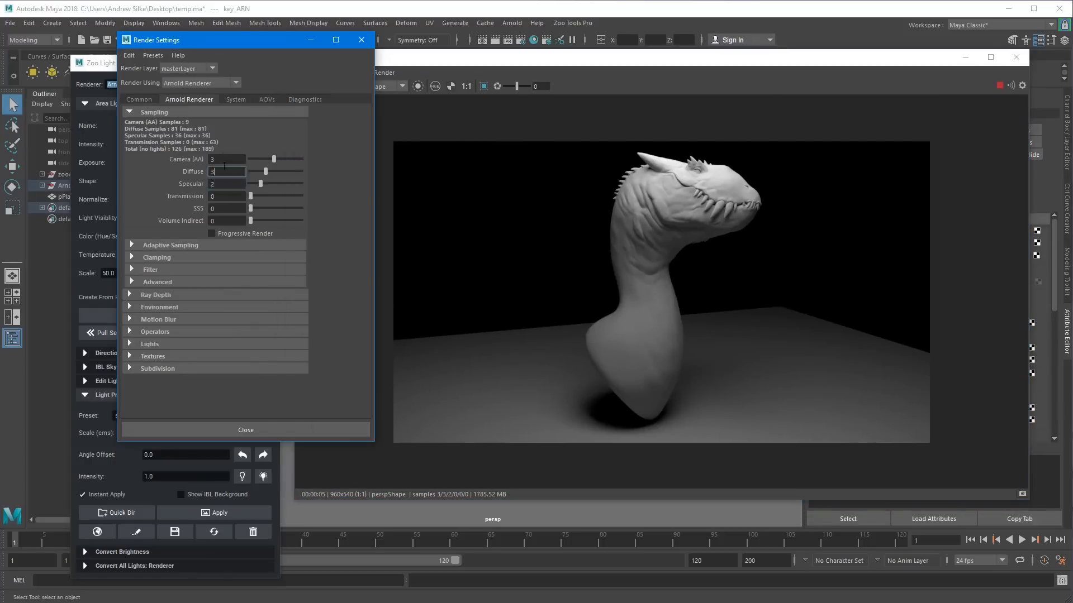
{"action": "left_click", "coordinate": [224, 158]}
{"action": "left_click", "coordinate": [226, 183]}
{"action": "double_click", "coordinate": [226, 172]}
{"action": "key", "text": "Tab"}
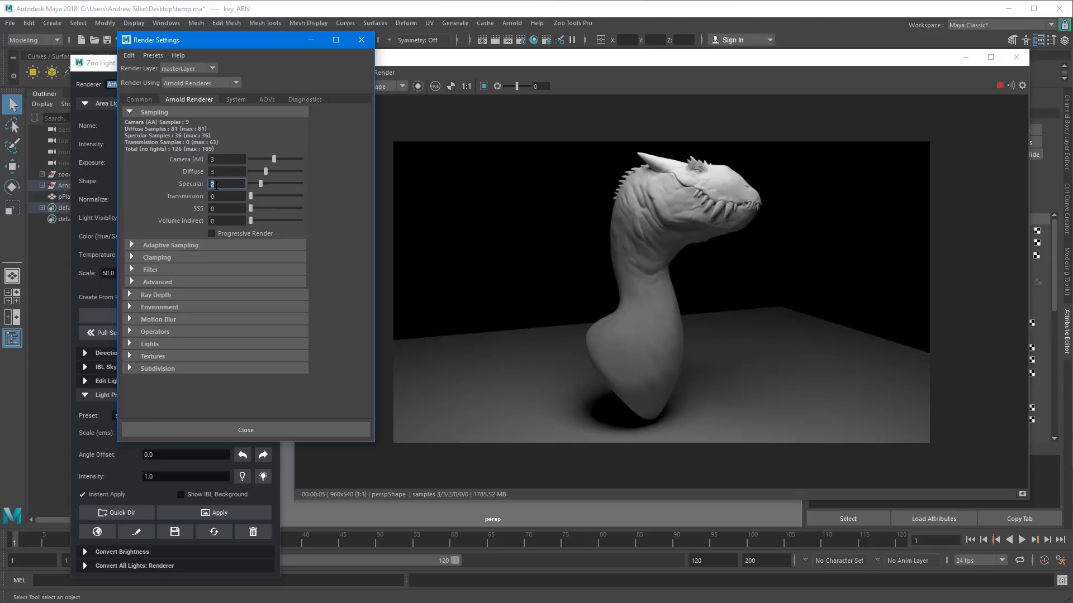
{"action": "double_click", "coordinate": [215, 159]}
{"action": "left_click_drag", "start_coordinate": [709, 62], "coordinate": [496, 103]}
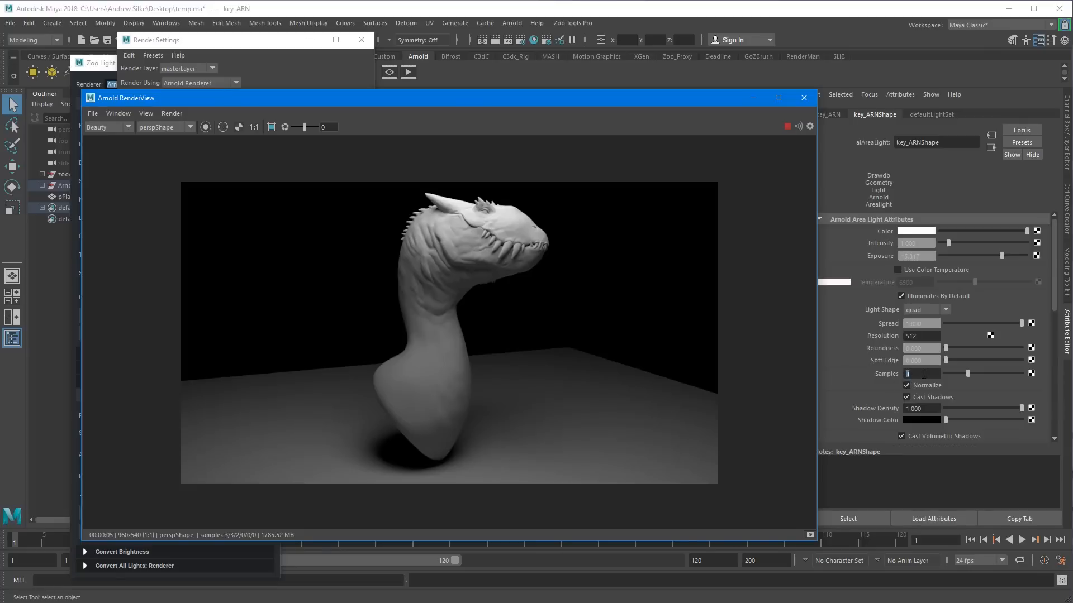
{"action": "left_click", "coordinate": [913, 374]}
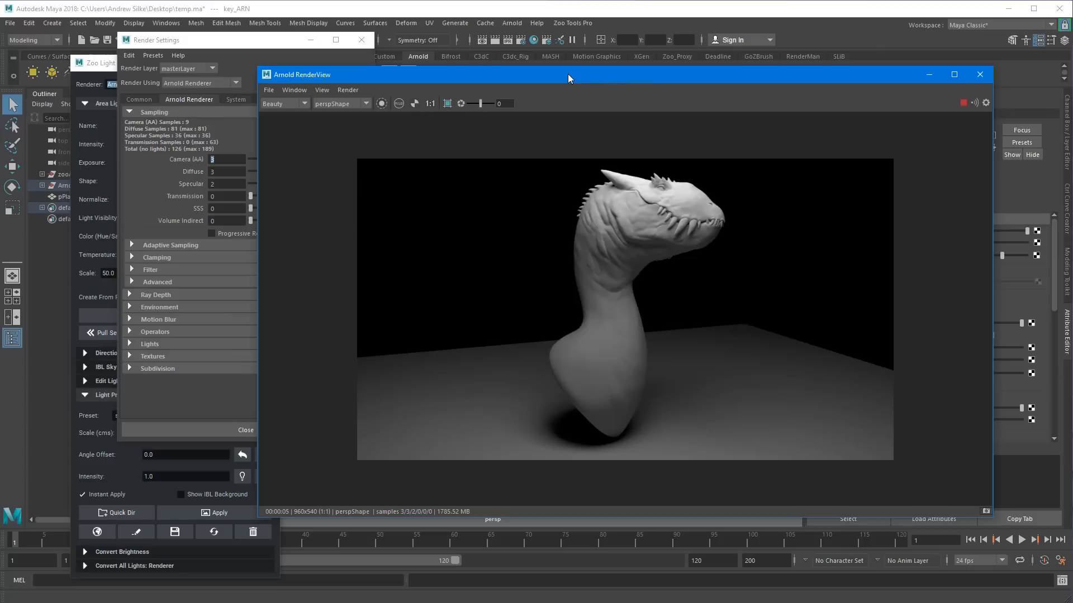
Clear the Render Settings and RenderView from the workspace and close the Zoo Light Manager.
{"action": "left_click", "coordinate": [368, 49]}
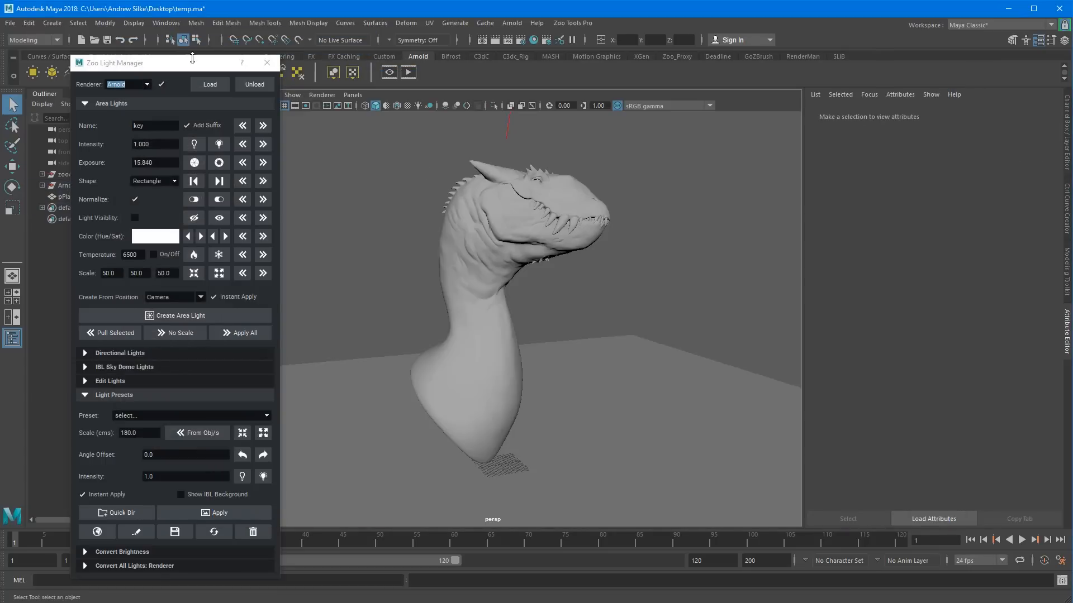
{"action": "left_click", "coordinate": [195, 63]}
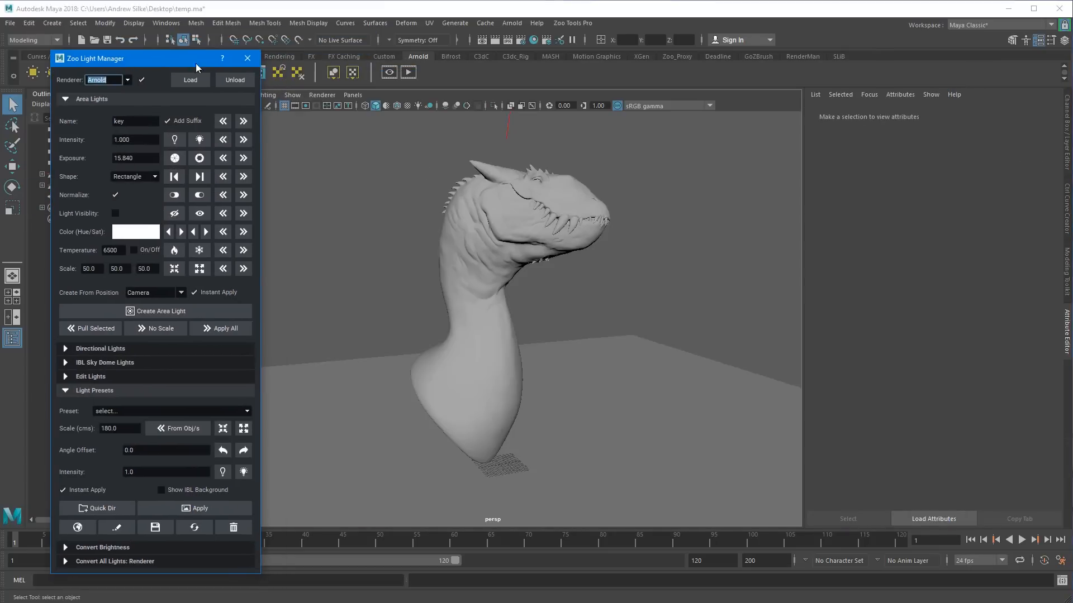
{"action": "left_click", "coordinate": [267, 63]}
Open the Zoo Shader Manager, expand Create And Manage Shaders, and place the window beside the dragon.
{"action": "left_click", "coordinate": [482, 56]}
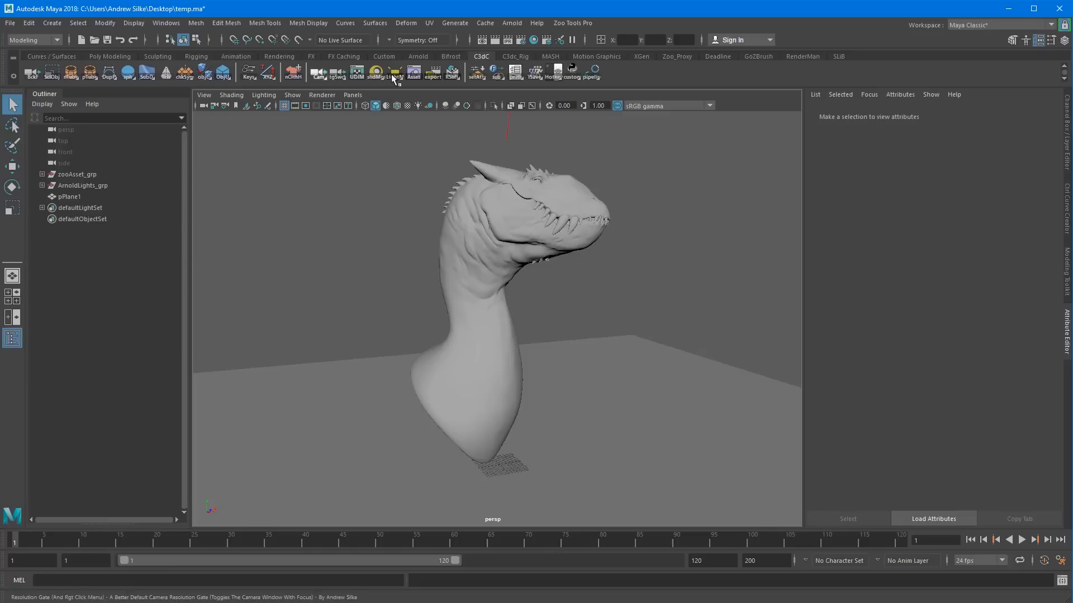
{"action": "left_click", "coordinate": [375, 78]}
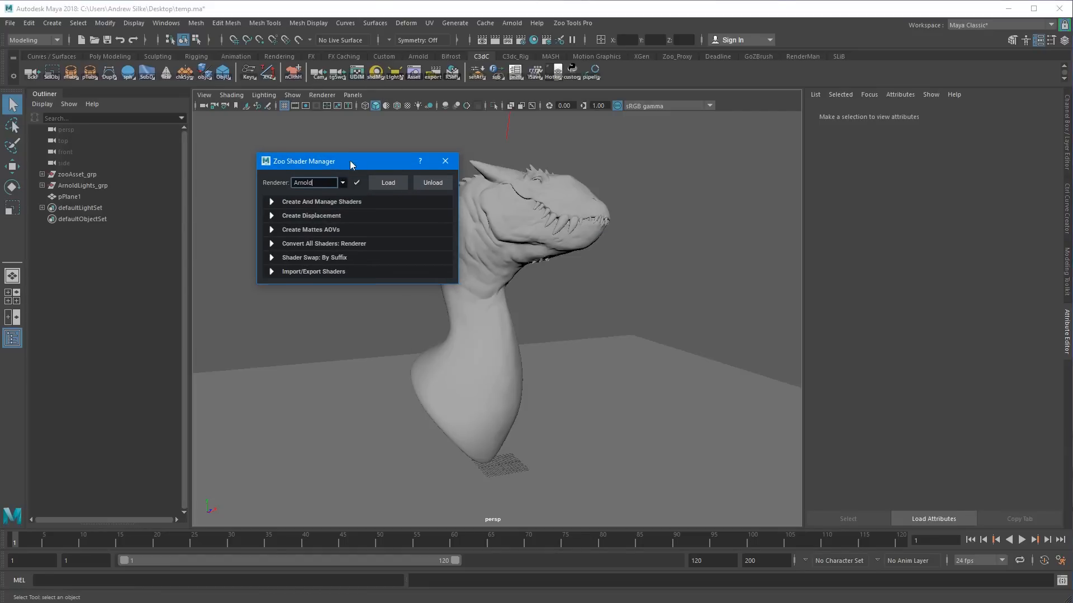
{"action": "left_click", "coordinate": [328, 198]}
{"action": "key", "text": "Tab"}
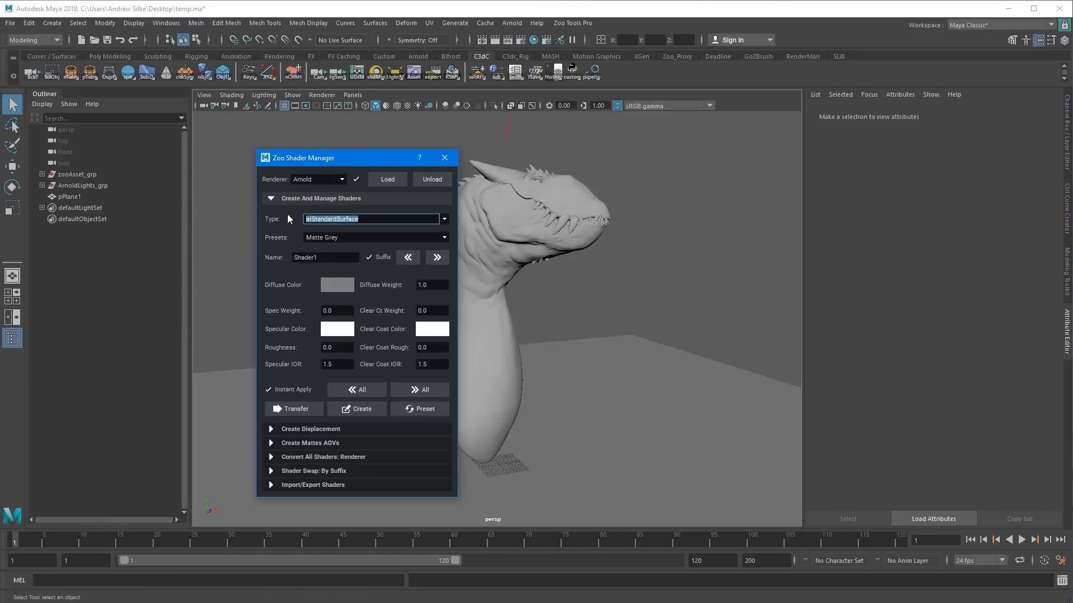
{"action": "left_click_drag", "start_coordinate": [287, 164], "coordinate": [249, 139]}
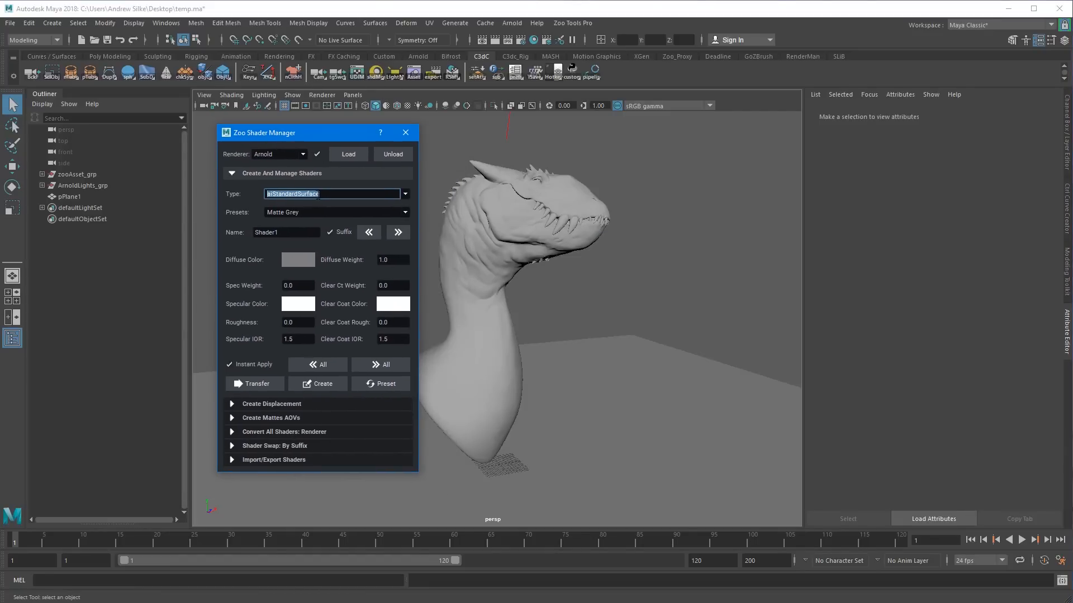
Assign a new Arnold aiStandardSurface material to the dragon bust.
{"action": "left_click", "coordinate": [695, 203]}
{"action": "left_click", "coordinate": [510, 215]}
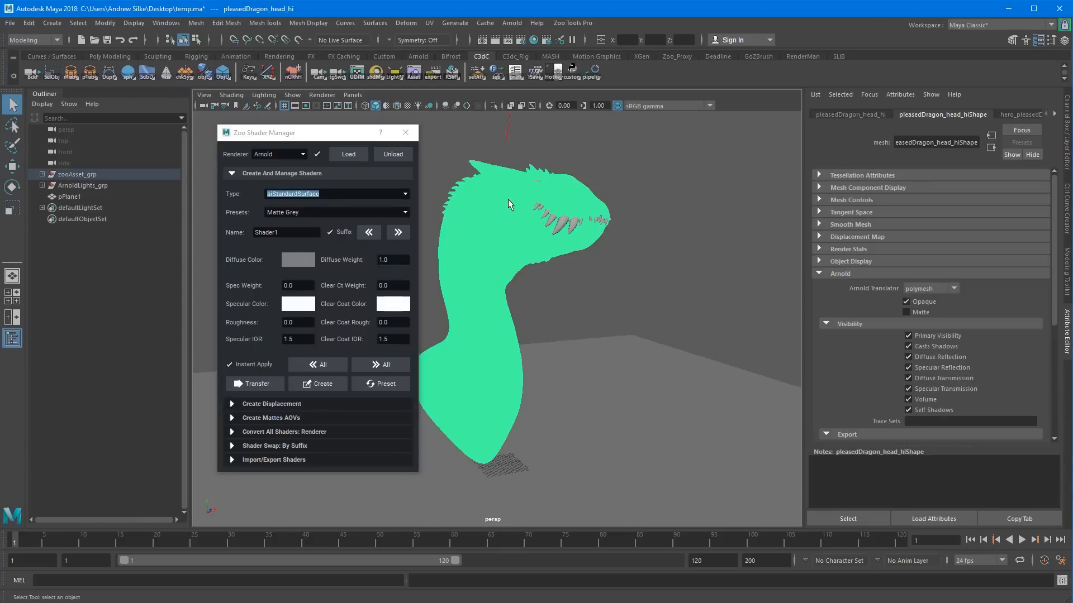
{"action": "right_click", "coordinate": [508, 201]}
{"action": "right_click", "coordinate": [494, 226]}
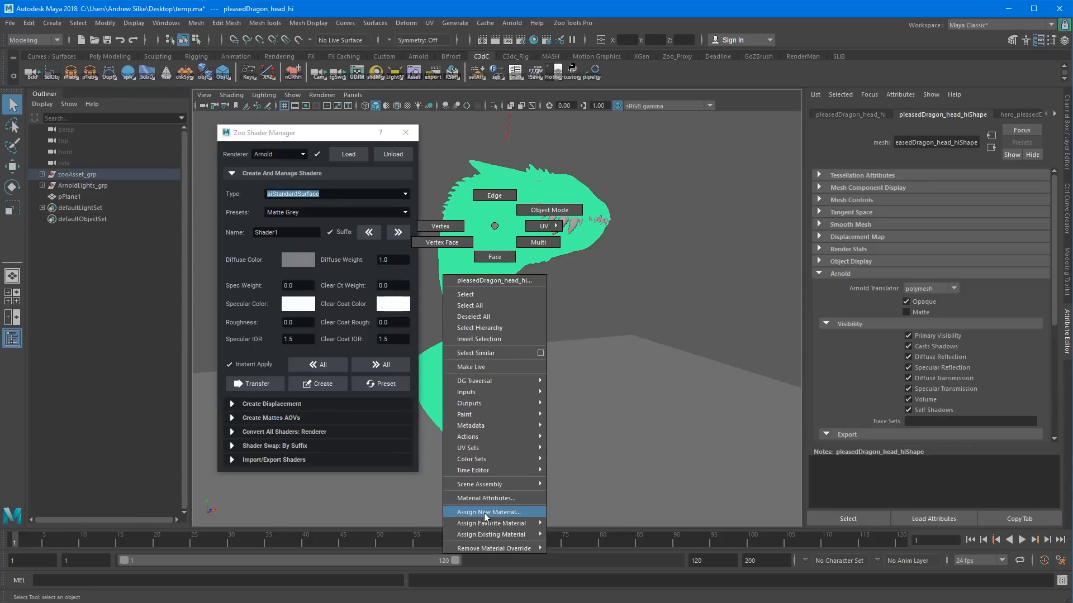
{"action": "left_click", "coordinate": [487, 512]}
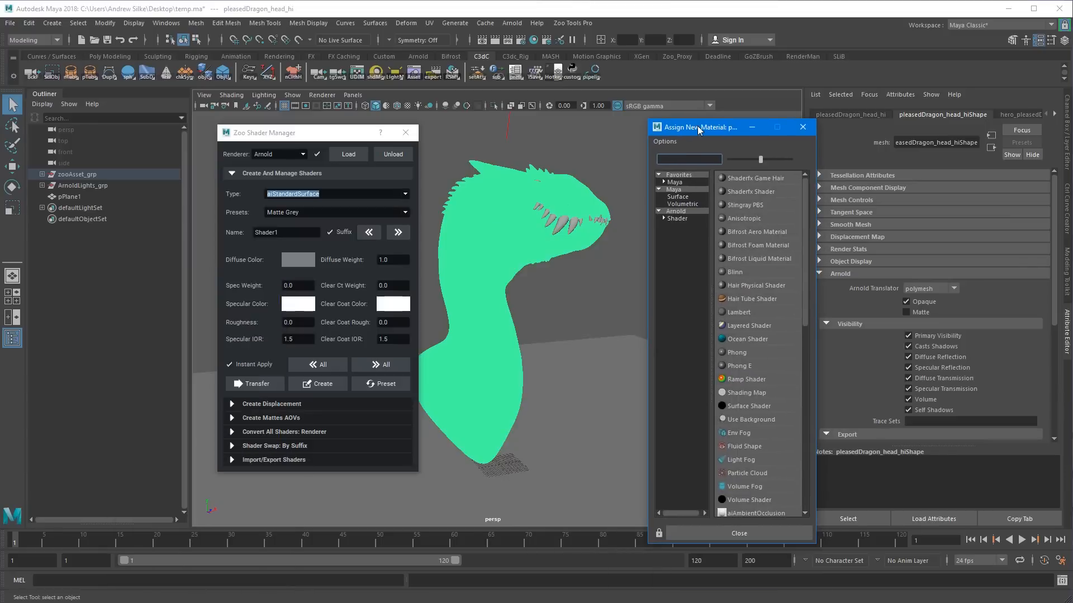
{"action": "left_click", "coordinate": [679, 213]}
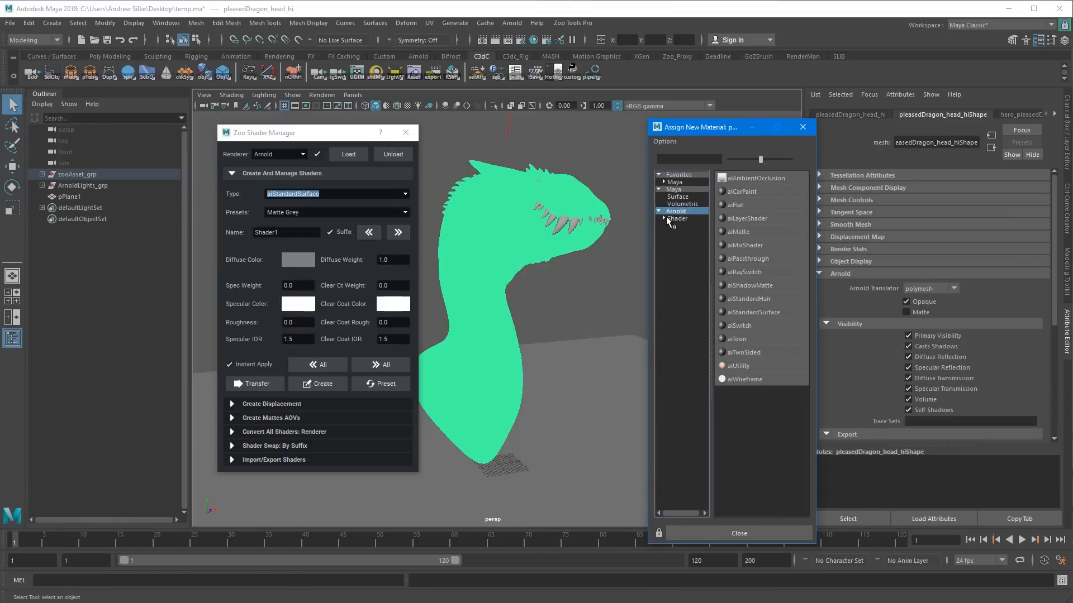
{"action": "left_click", "coordinate": [683, 219]}
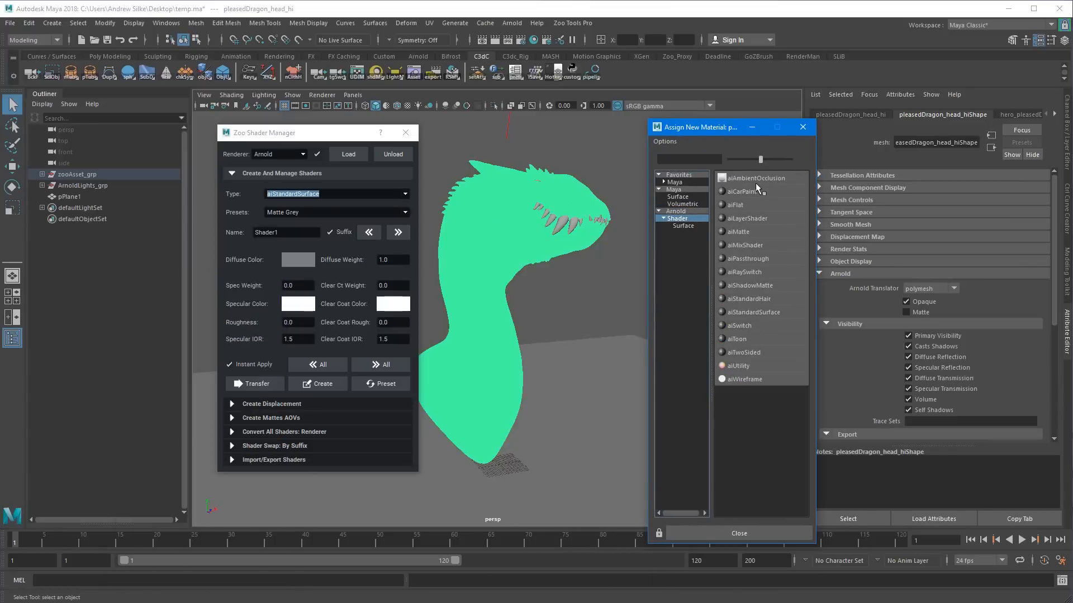
{"action": "left_click", "coordinate": [760, 313]}
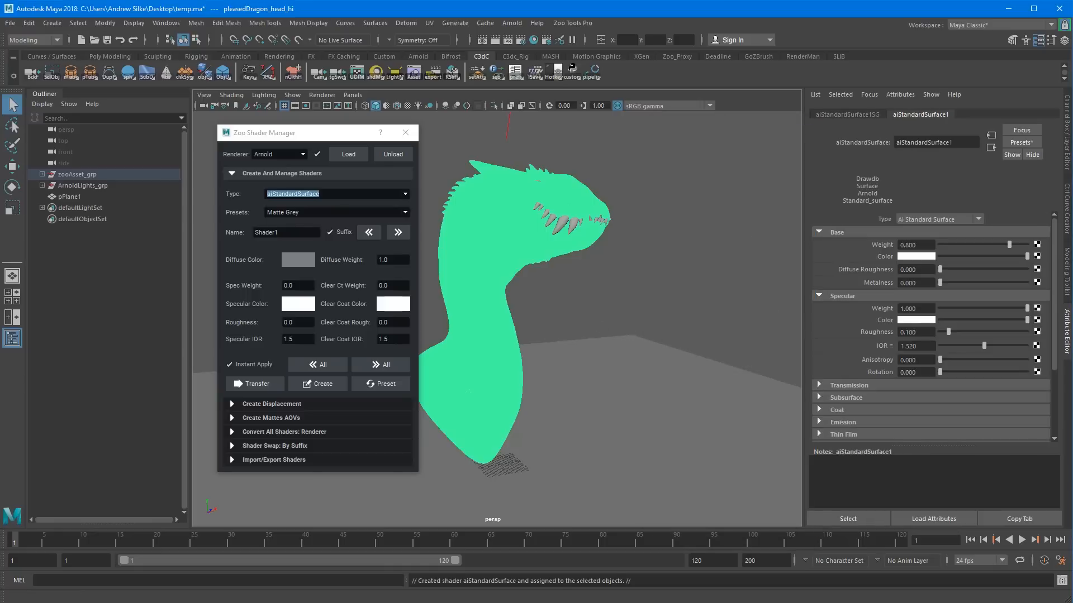
Bring up the Arnold RenderView to check the bust with its new material, and minimize it again.
{"action": "key", "text": "alt+Tab"}
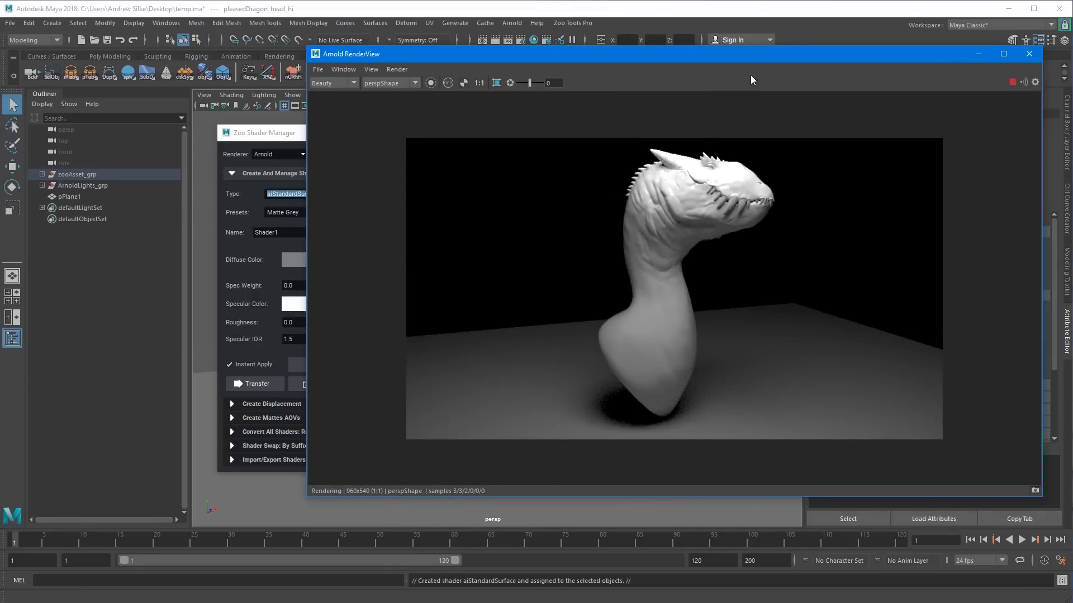
{"action": "left_click_drag", "start_coordinate": [759, 55], "coordinate": [713, 101]}
{"action": "left_click", "coordinate": [983, 99]}
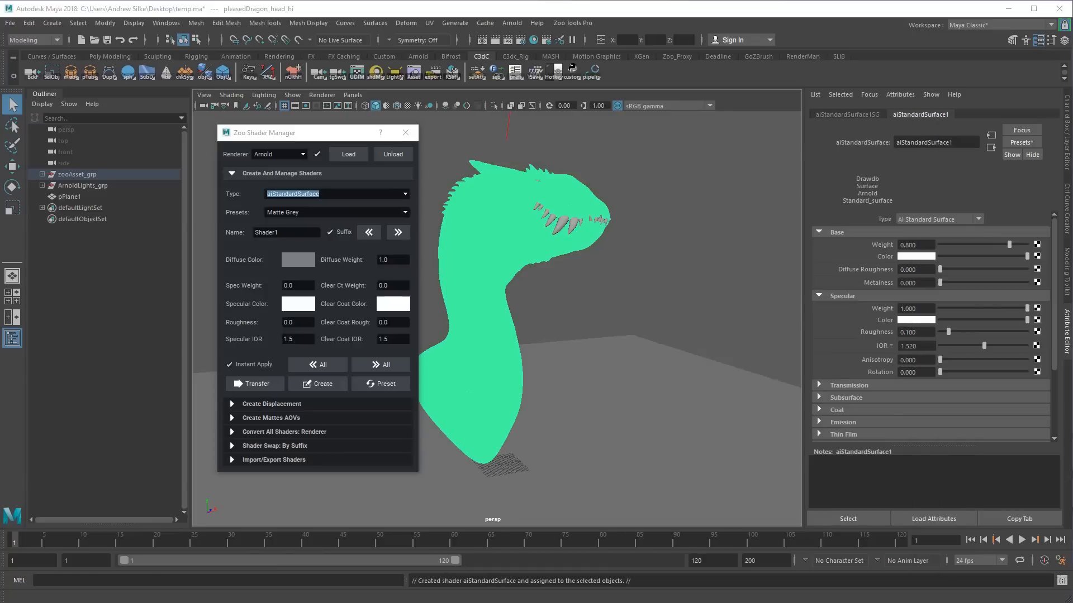
Undo the aiStandardSurface assignment on the dragon bust.
{"action": "key", "text": "ctrl+z"}
{"action": "key", "text": "ctrl+z"}
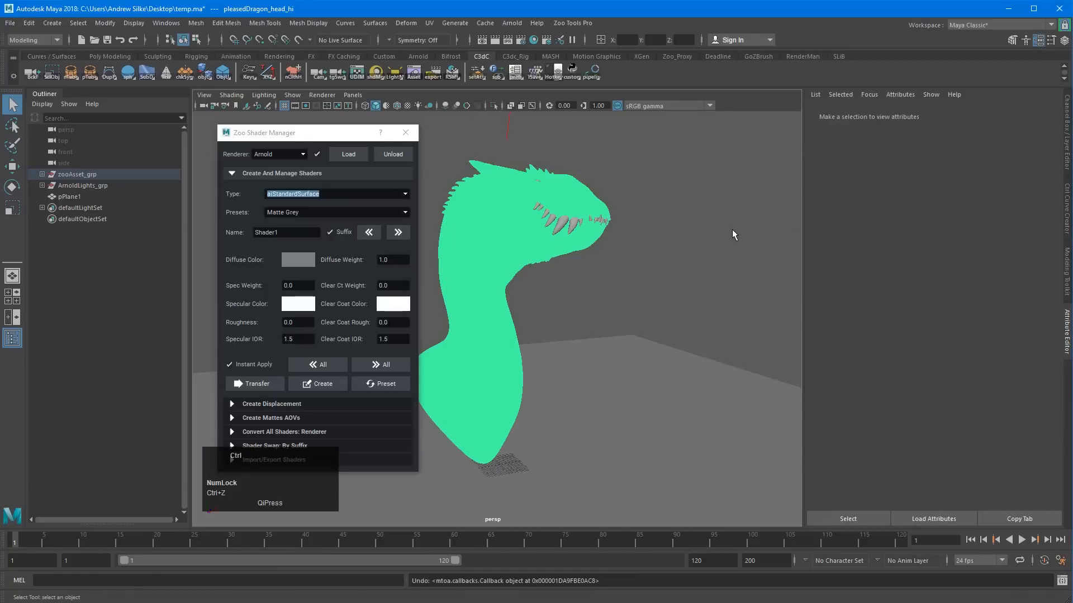
{"action": "key", "text": "shift+z"}
Close and reopen the Zoo Shader Manager, and create a Matte Grey aiStandardSurface shader on the selected dragon bust.
{"action": "left_click_drag", "start_coordinate": [294, 136], "coordinate": [281, 101]}
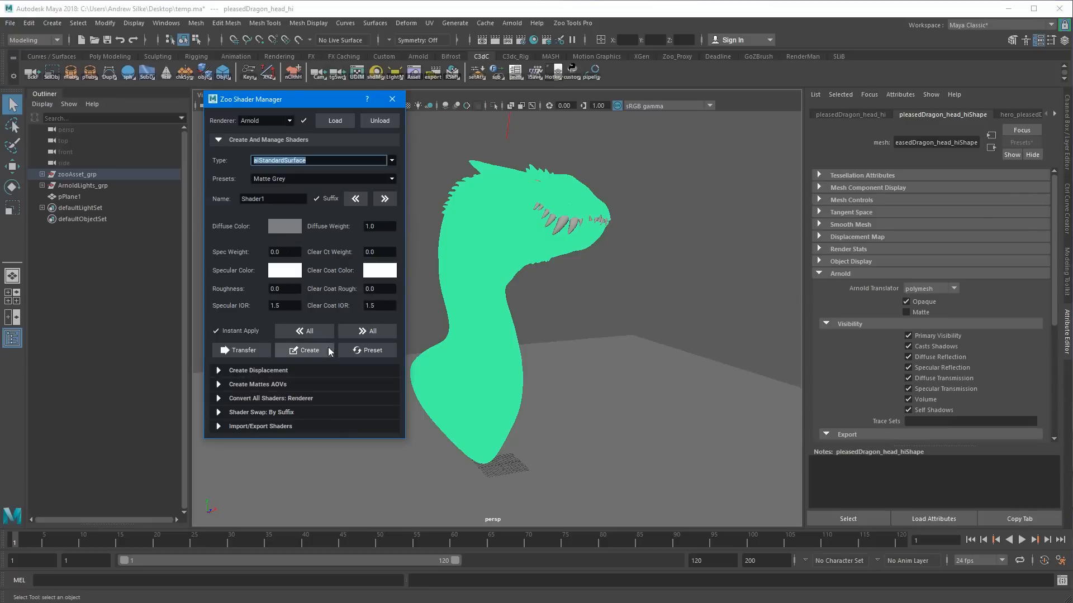
{"action": "left_click", "coordinate": [594, 146]}
{"action": "left_click", "coordinate": [391, 99]}
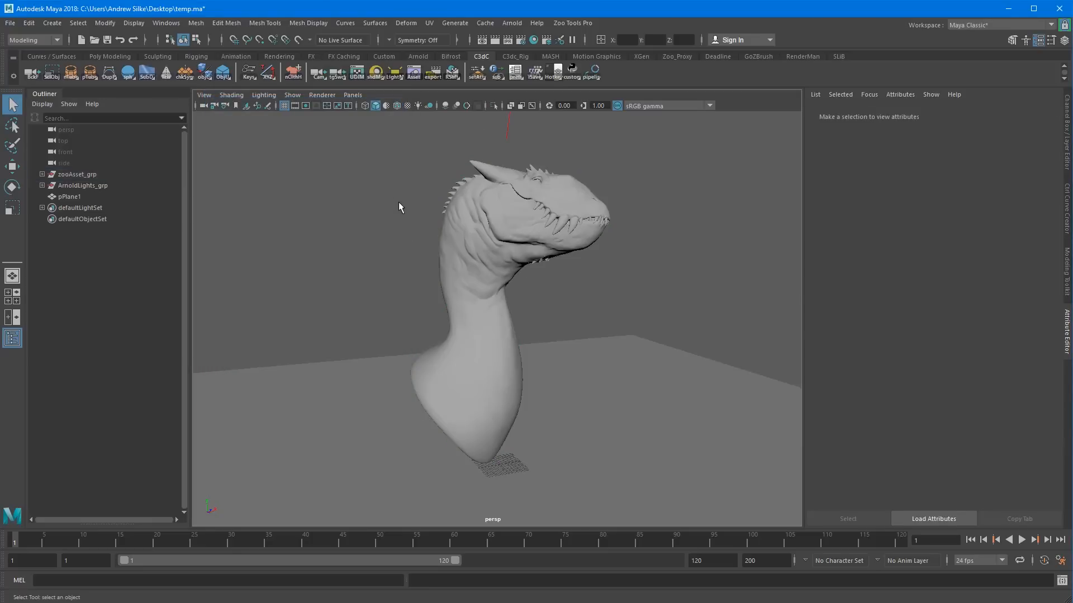
{"action": "key", "text": "shift+z"}
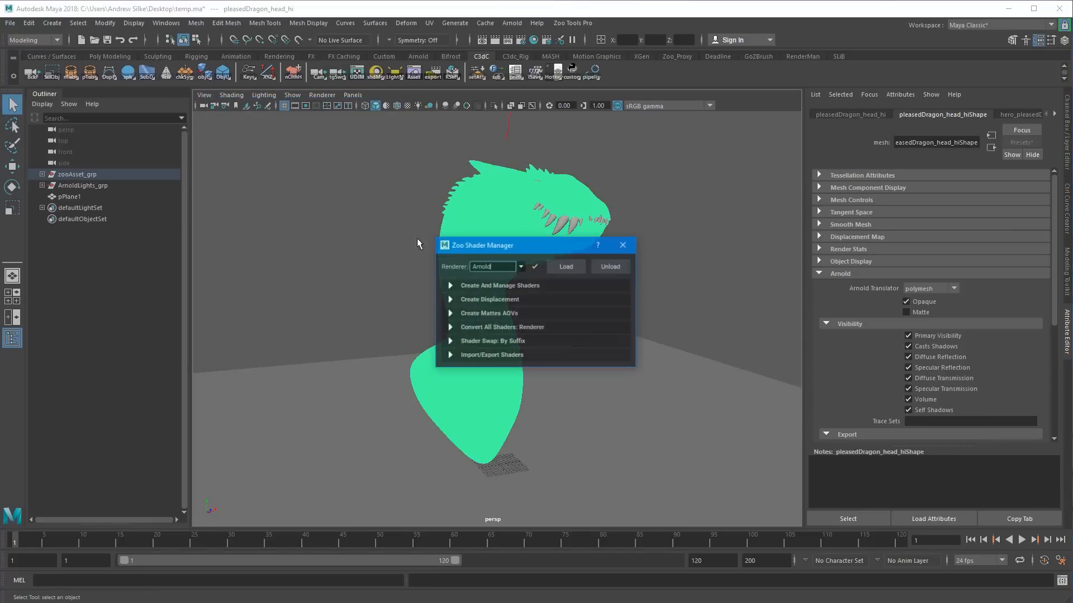
{"action": "left_click", "coordinate": [230, 134]}
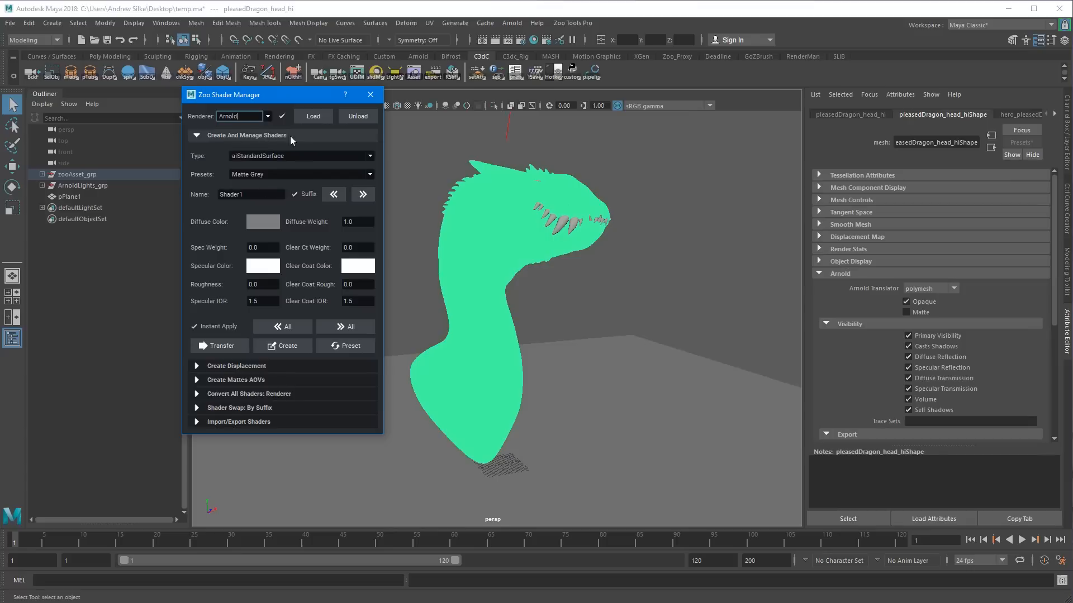
{"action": "left_click", "coordinate": [310, 350]}
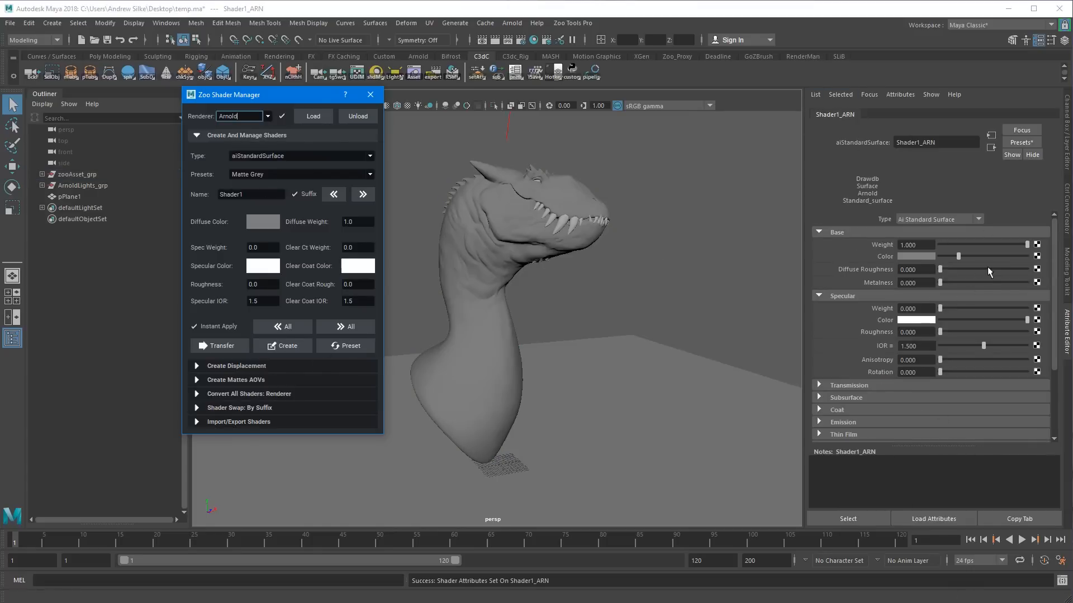
Set the new shader's base color to red and look at the bust in the viewport.
{"action": "left_click", "coordinate": [914, 256]}
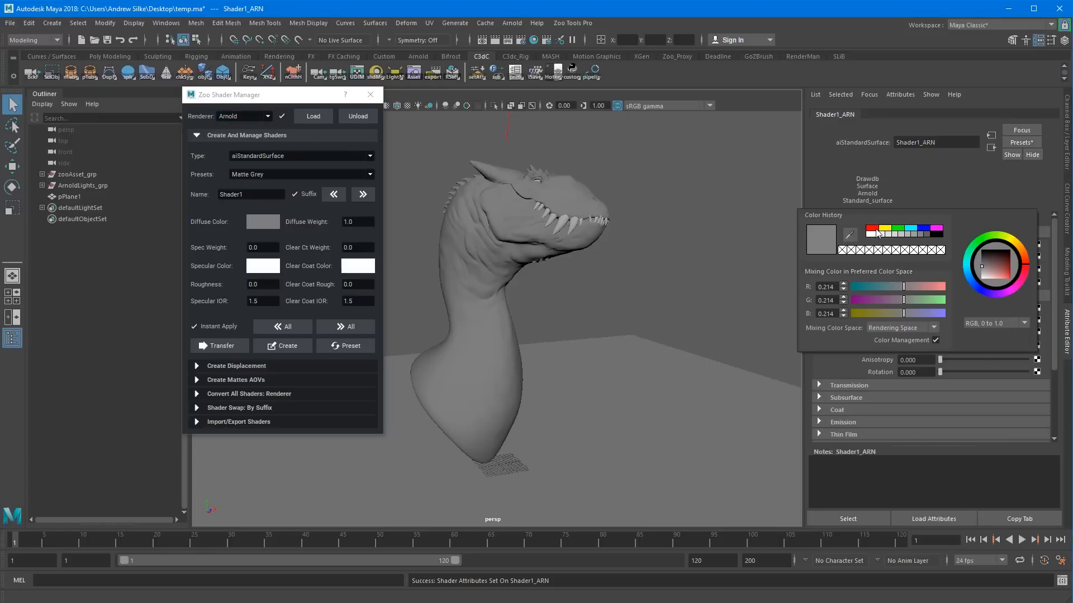
{"action": "left_click", "coordinate": [875, 229]}
{"action": "mouse_move", "coordinate": [1072, 69]}
{"action": "left_mouse_down"}
{"action": "mouse_move", "coordinate": [474, 70]}
{"action": "mouse_move", "coordinate": [1072, 69]}
{"action": "left_mouse_up"}
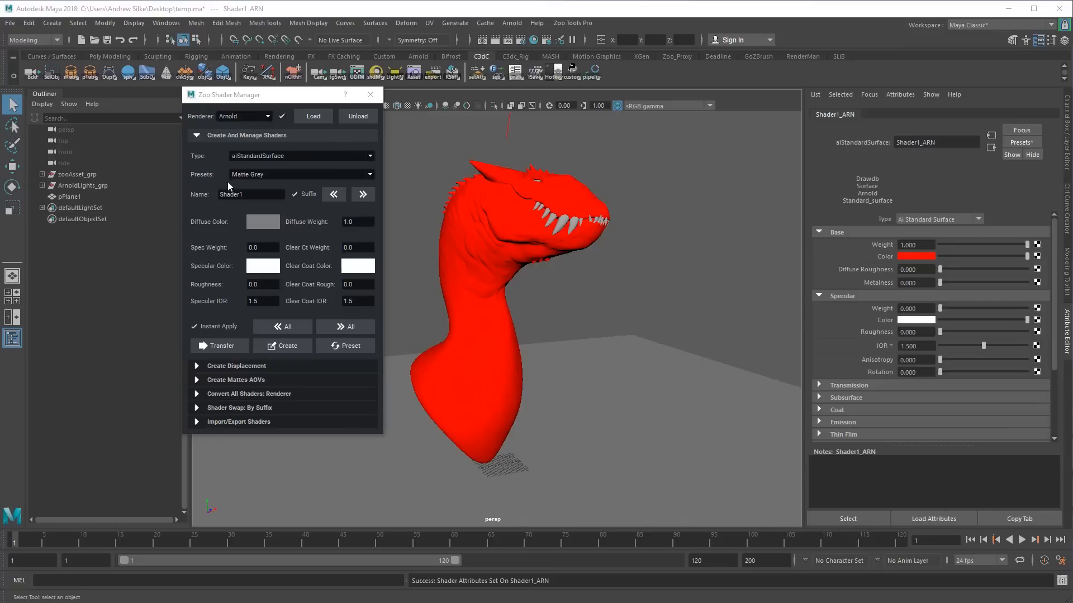
{"action": "left_click", "coordinate": [494, 336]}
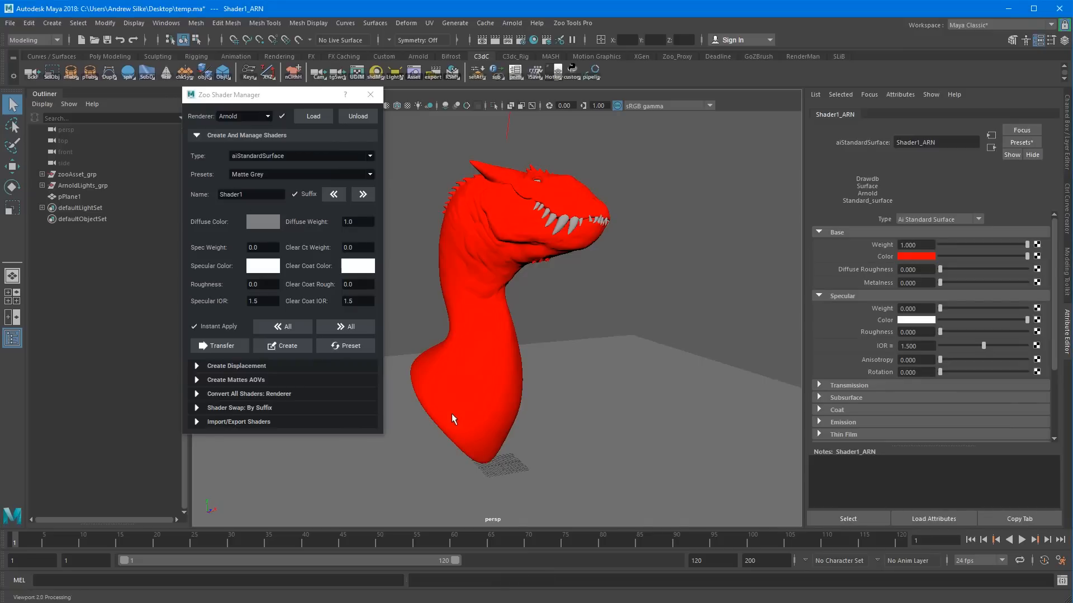
{"action": "left_click", "coordinate": [352, 346]}
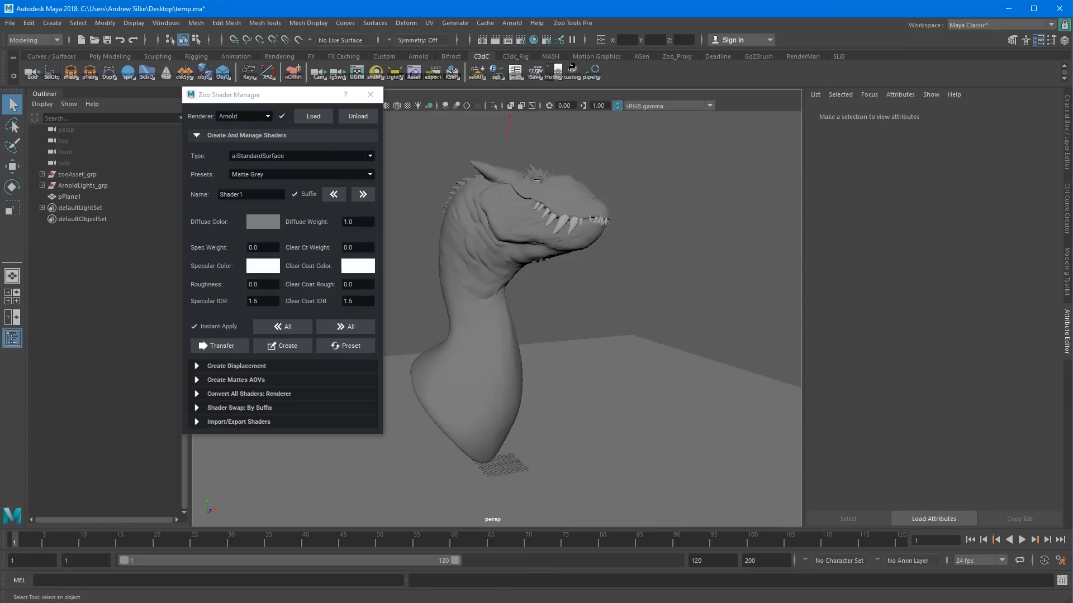
Bring the Arnold RenderView back into the workspace and move it clear of the dragon's head in the viewport.
{"action": "left_click_drag", "start_coordinate": [1072, 92], "coordinate": [675, 91]}
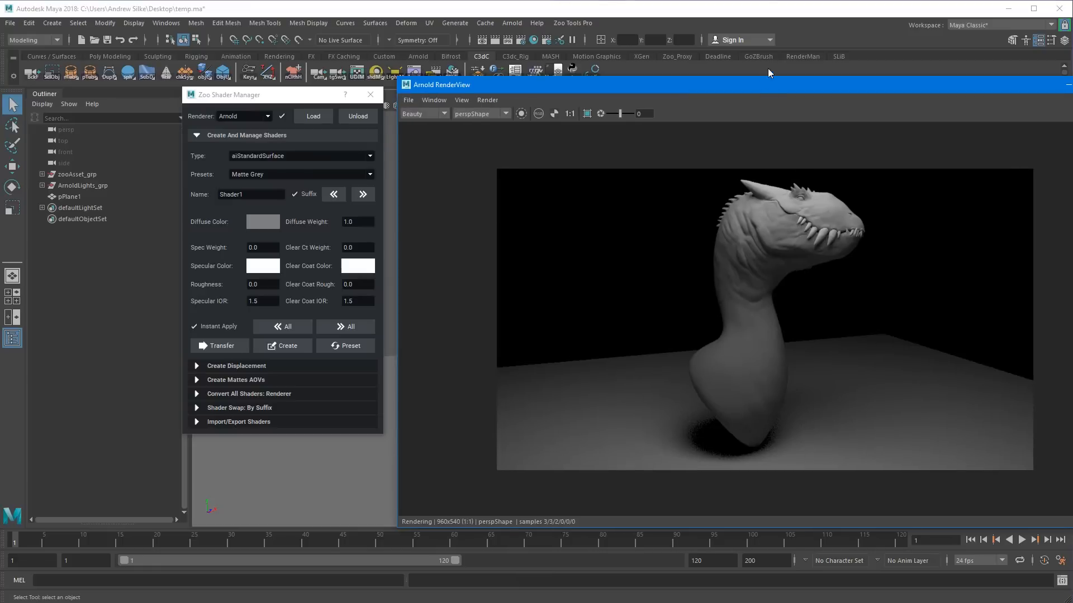
{"action": "left_click_drag", "start_coordinate": [767, 73], "coordinate": [690, 67]}
{"action": "left_click", "coordinate": [214, 179]}
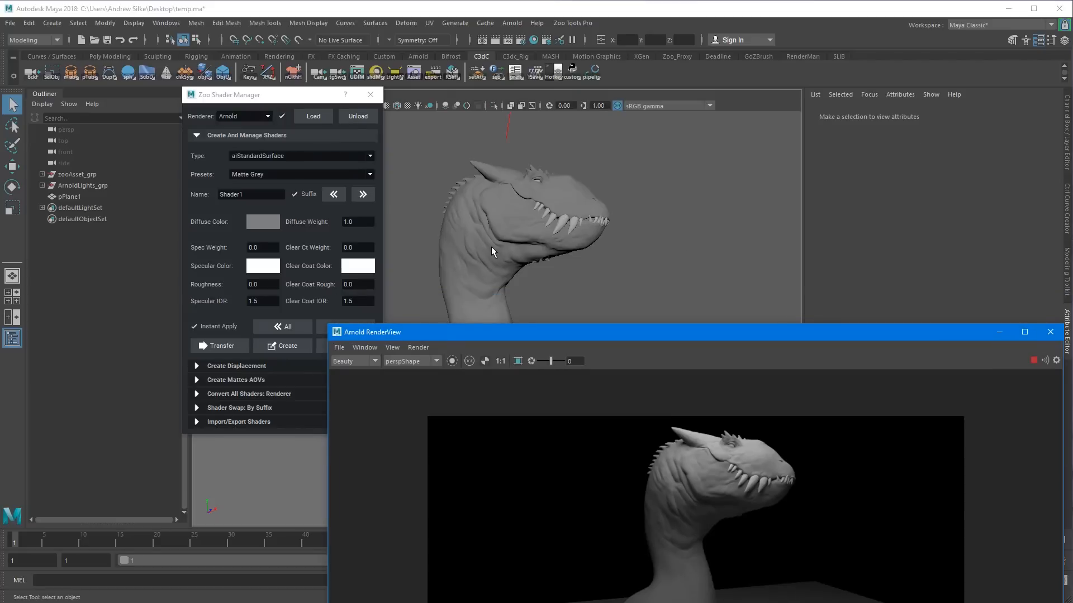
Create a Matte Grey aiStandardSurface shader on the dragon bust, and place the RenderView and Zoo Shader Manager side by side.
{"action": "left_click", "coordinate": [489, 249]}
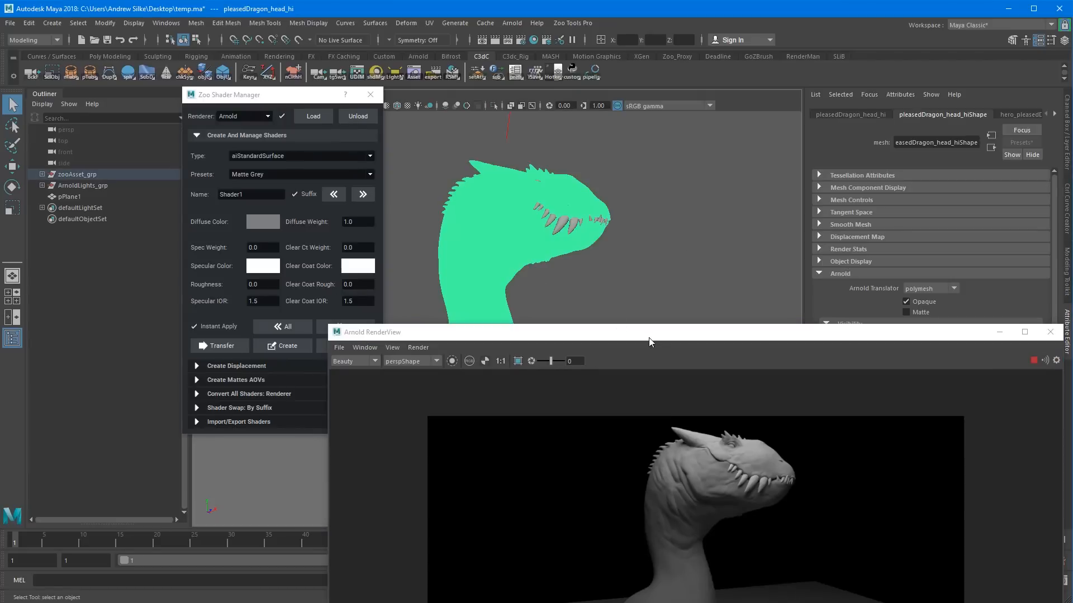
{"action": "left_click_drag", "start_coordinate": [648, 338], "coordinate": [665, 501]}
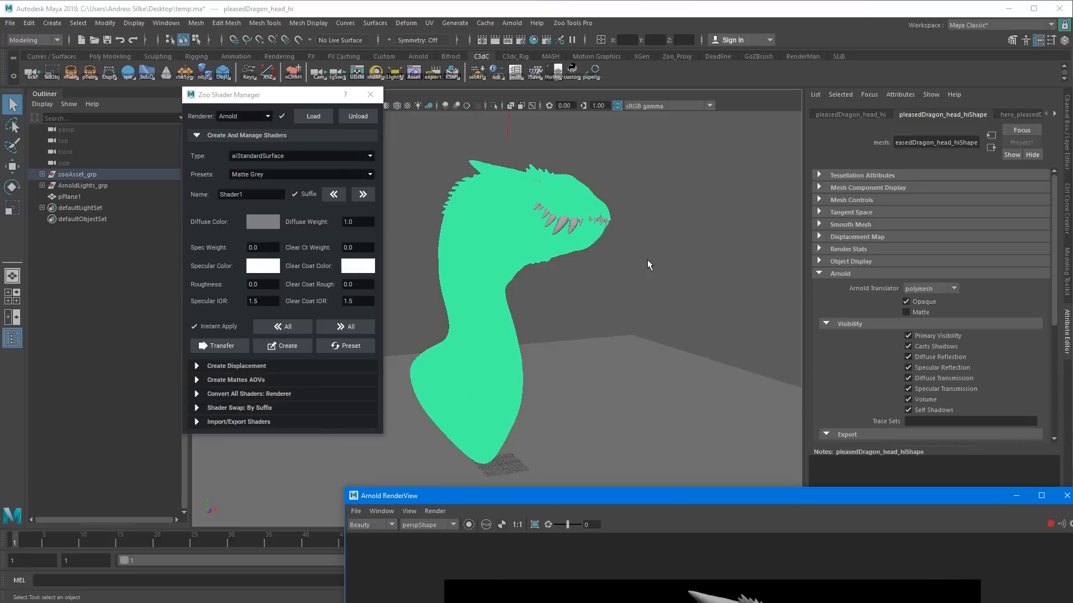
{"action": "key", "text": "ctrl+shift+n"}
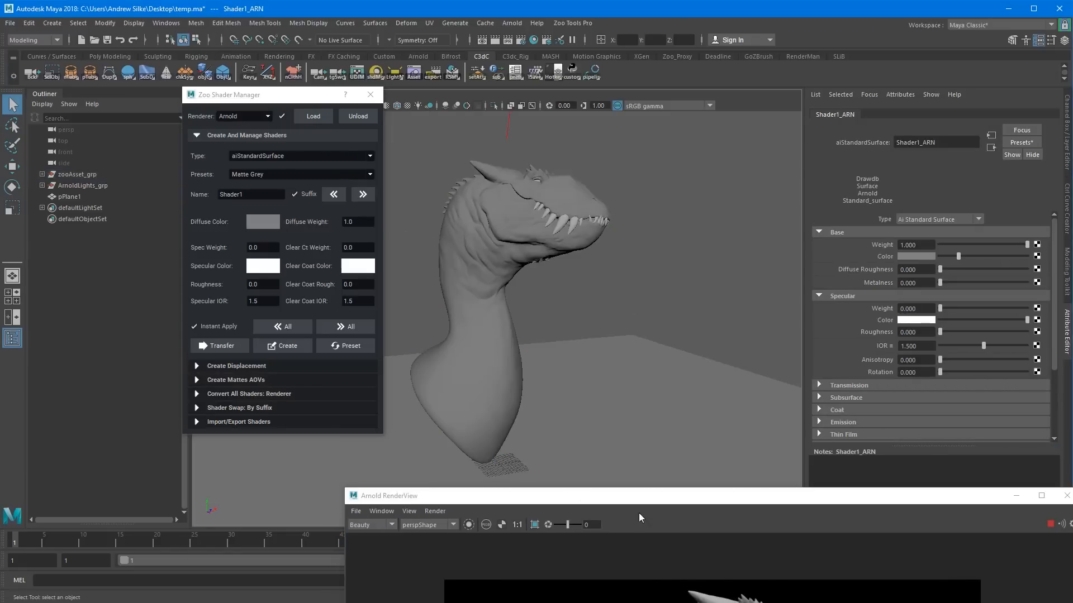
{"action": "left_click_drag", "start_coordinate": [635, 501], "coordinate": [659, 95]}
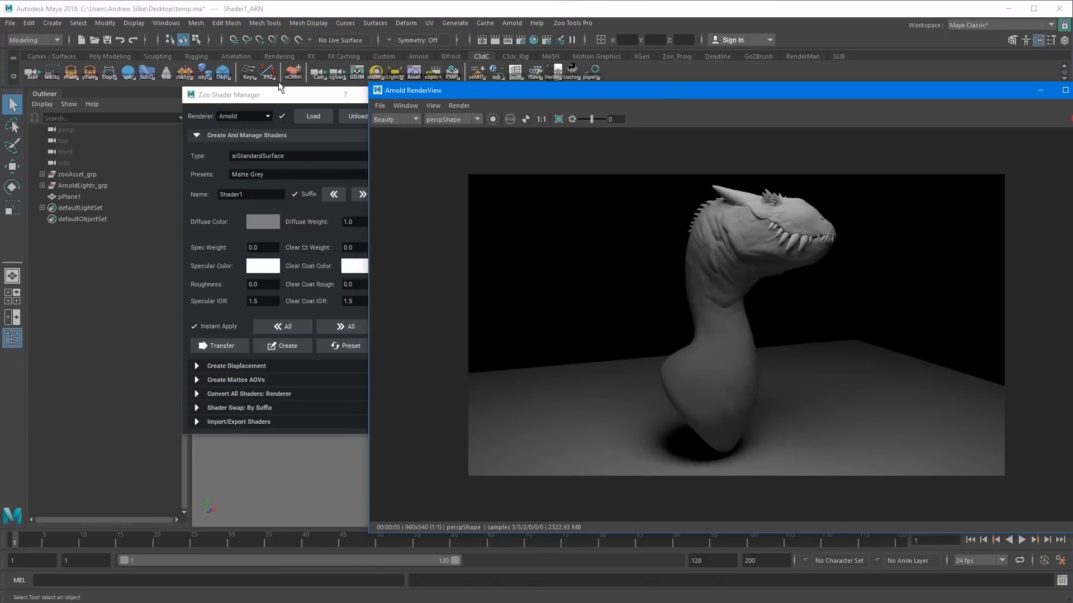
{"action": "left_click_drag", "start_coordinate": [262, 99], "coordinate": [215, 100]}
Try the shader presets on the bust, from Backlit Green through Car Paint Purple, Chrome, Copper and Gold to Plastic Mid Red.
{"action": "left_click", "coordinate": [279, 176]}
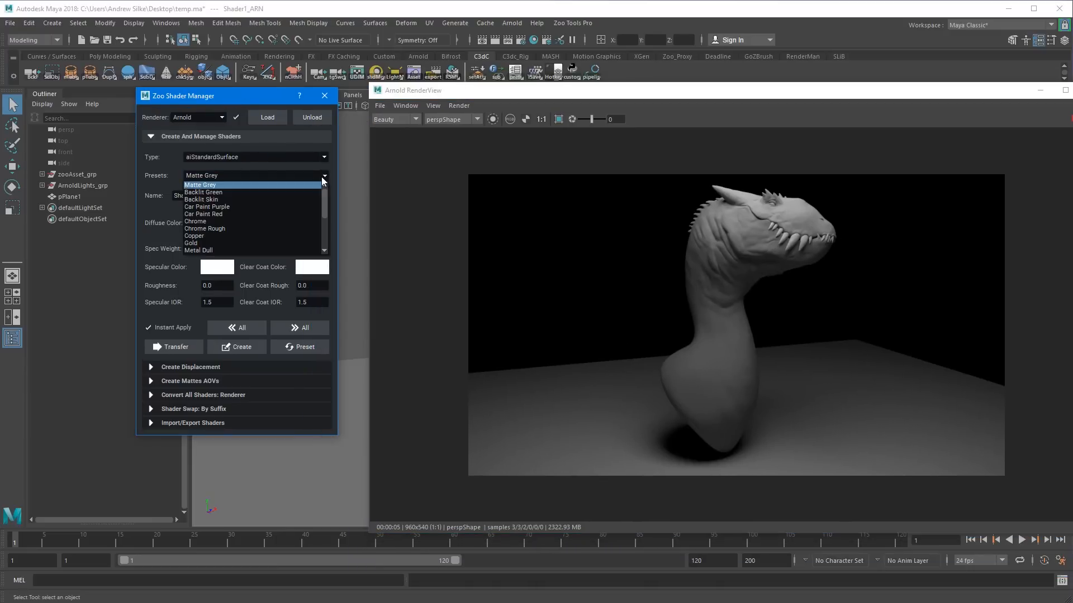
{"action": "left_click", "coordinate": [297, 192]}
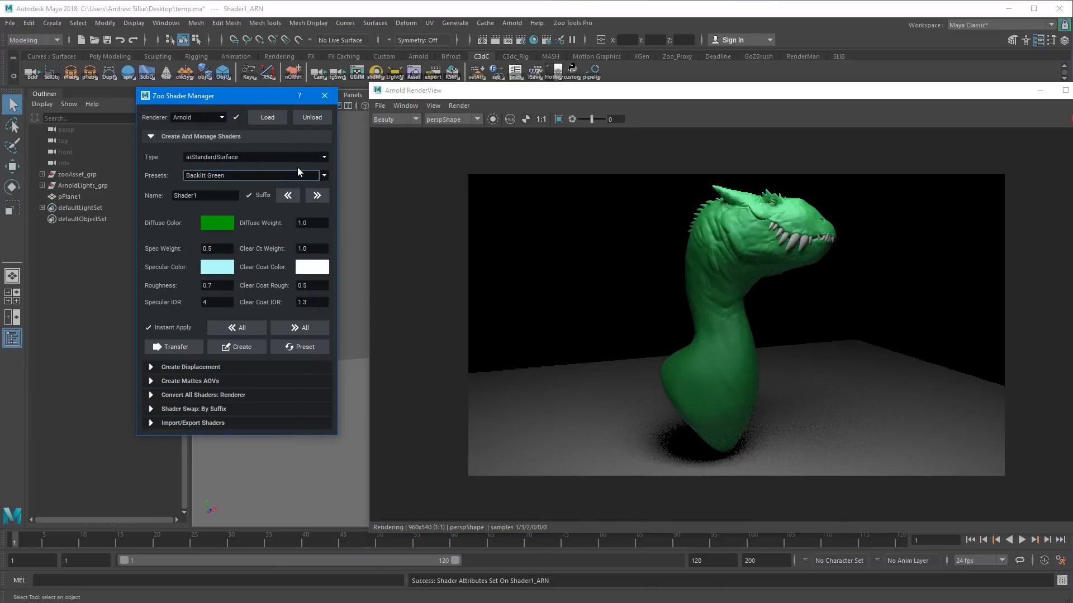
{"action": "key", "text": "Down"}
{"action": "key", "text": "Down"}
{"action": "key", "text": "Down"}
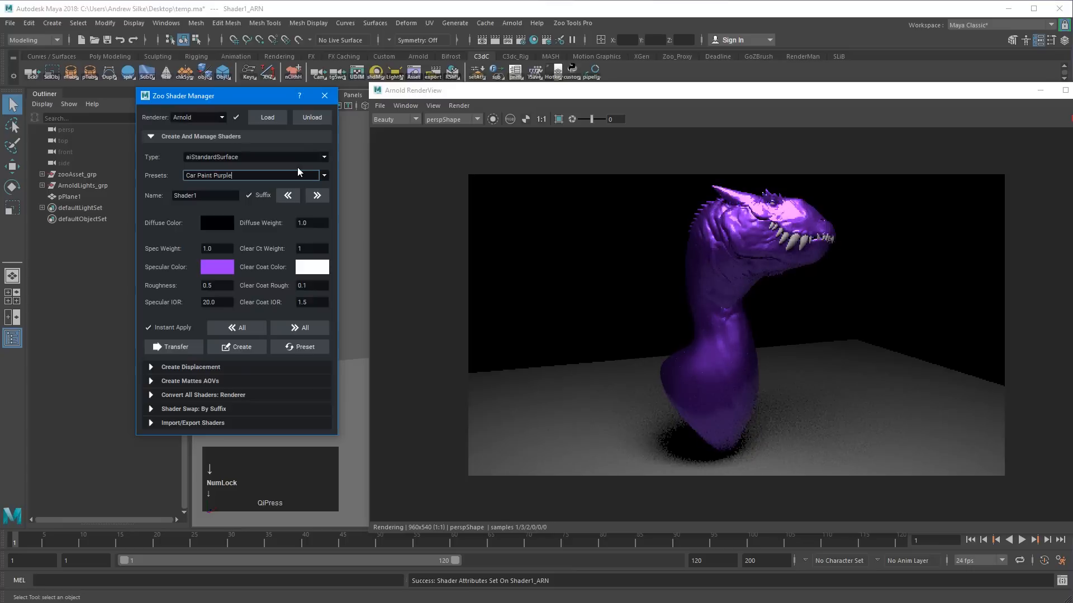
{"action": "key", "text": "Down"}
{"action": "key", "text": "Down"}
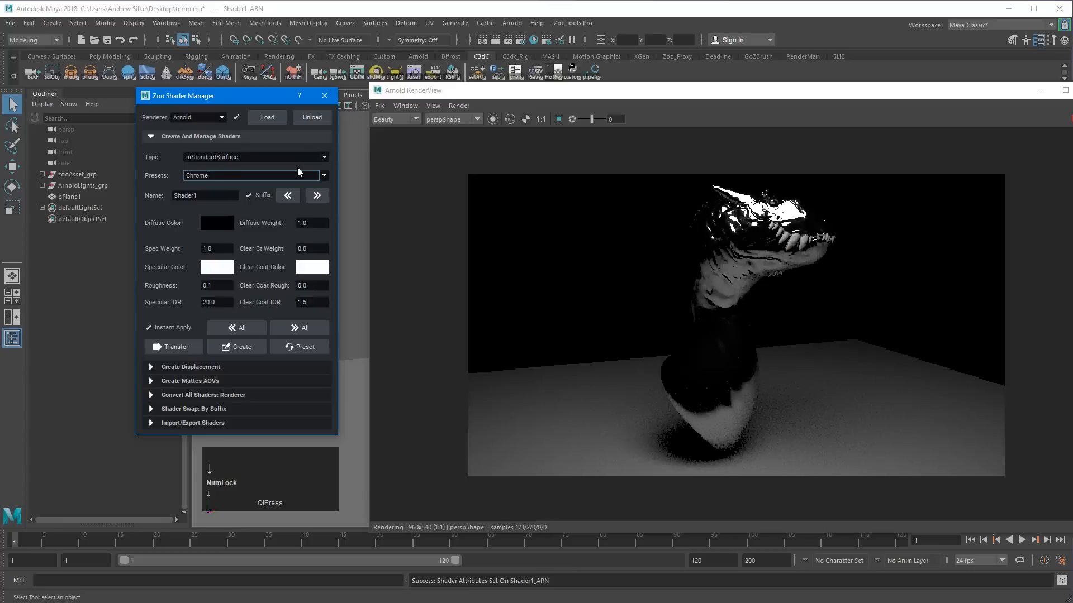
{"action": "key", "text": "Down"}
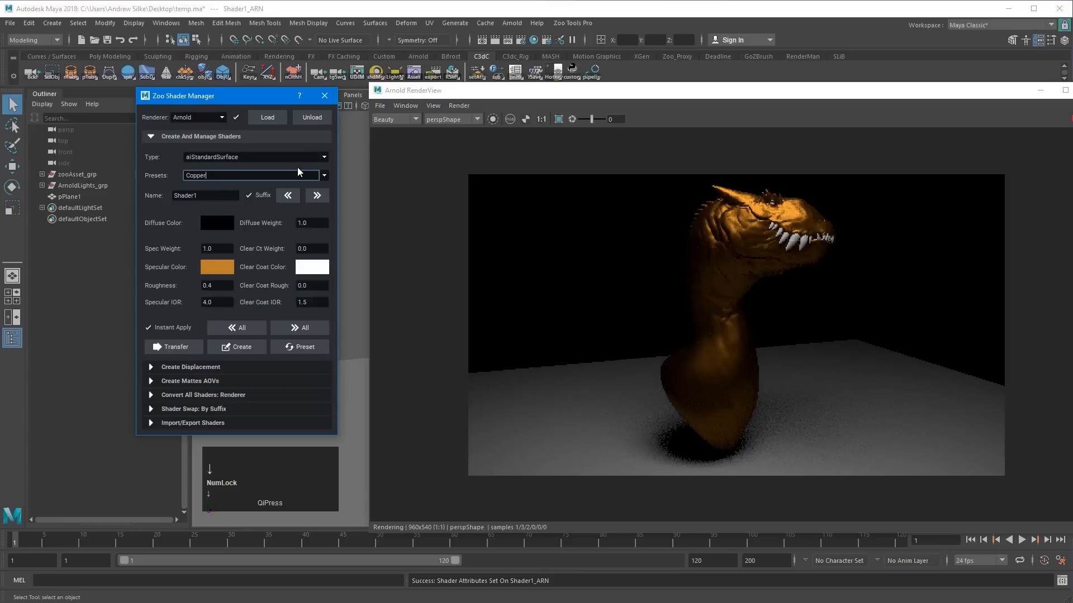
{"action": "key", "text": "Down"}
{"action": "key", "text": "Down"}
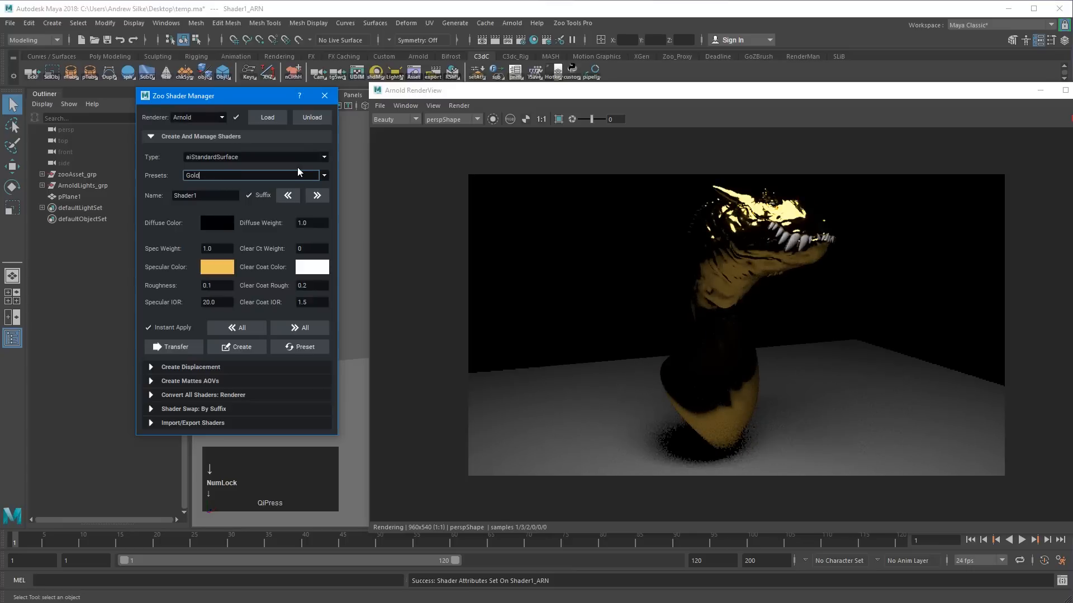
{"action": "key", "text": "Down"}
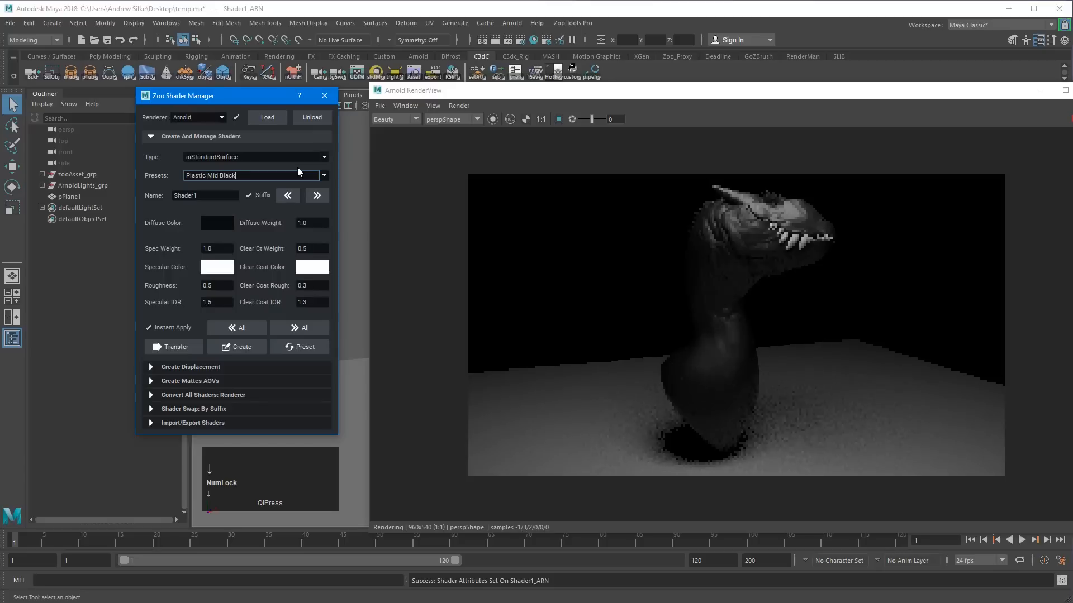
{"action": "key", "text": "Down"}
{"action": "key", "text": "Up"}
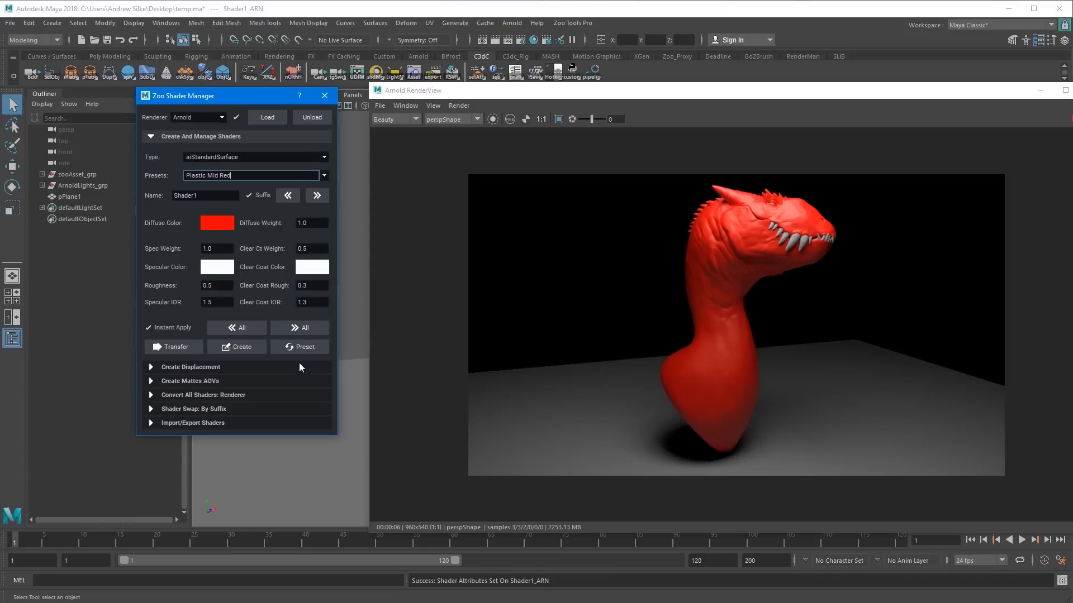
Apply the Matte Grey preset to the bust's shader and set its specular weight to 1.
{"action": "left_click", "coordinate": [324, 176]}
{"action": "scroll", "coordinate": [324, 193], "scroll_direction": "up", "scroll_amount": 1}
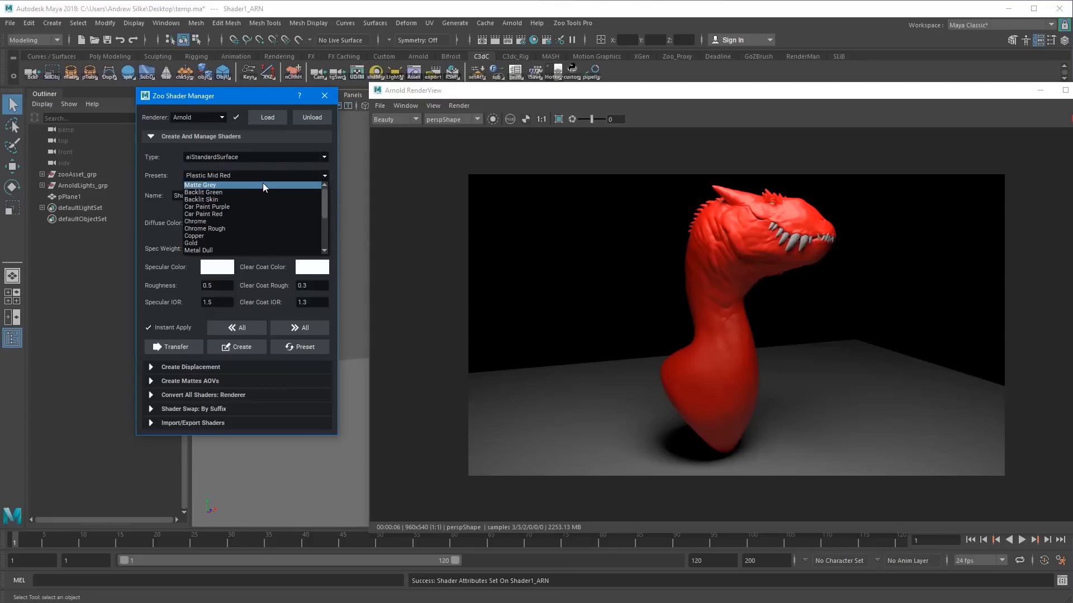
{"action": "left_click", "coordinate": [262, 184]}
{"action": "left_click_drag", "start_coordinate": [216, 248], "coordinate": [201, 247]}
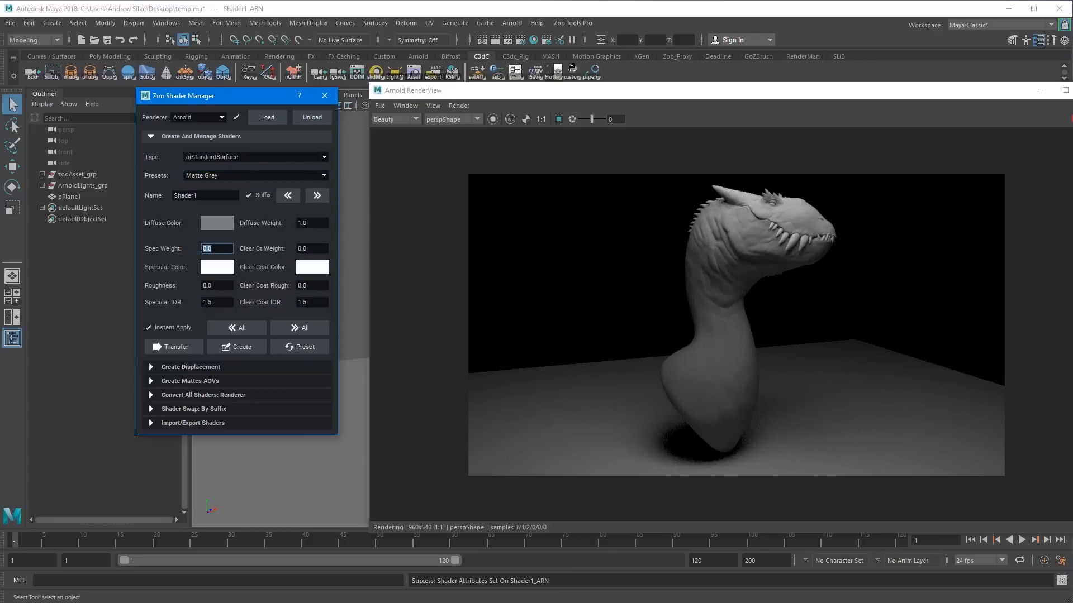
{"action": "type", "text": "1"}
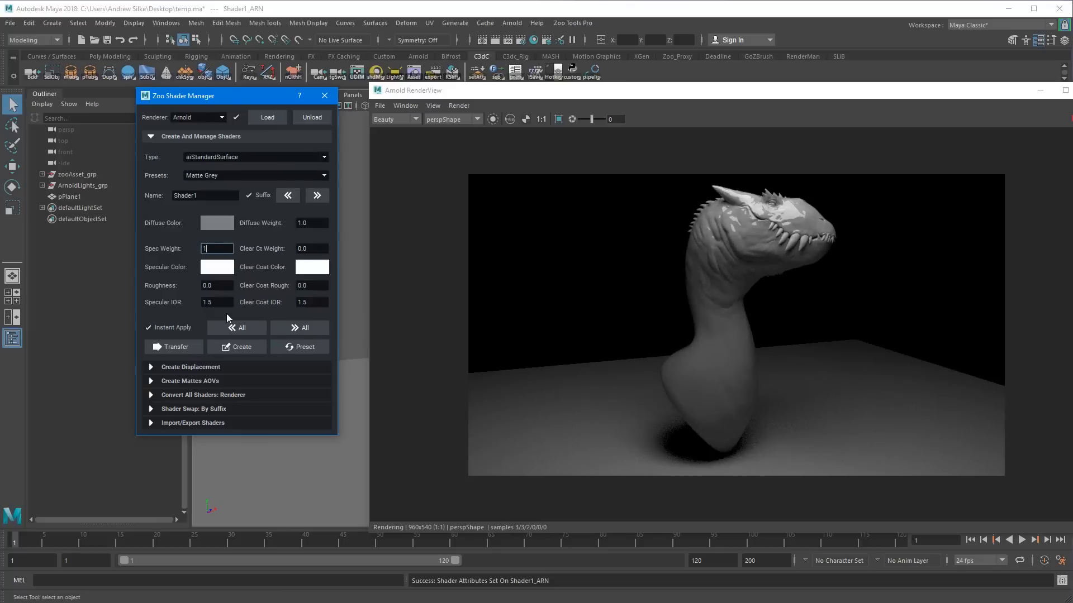
Try a specular roughness of .3 on the bust's shader, and set it to .5 instead.
{"action": "left_click_drag", "start_coordinate": [220, 302], "coordinate": [158, 304]}
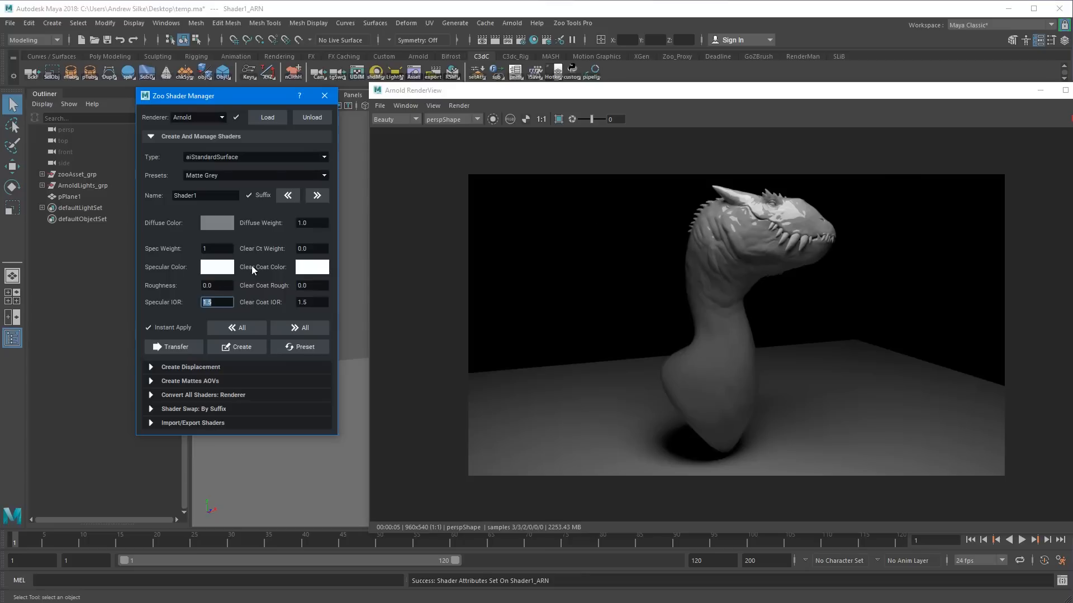
{"action": "key", "text": "shift+Tab"}
{"action": "type", "text": ".3"}
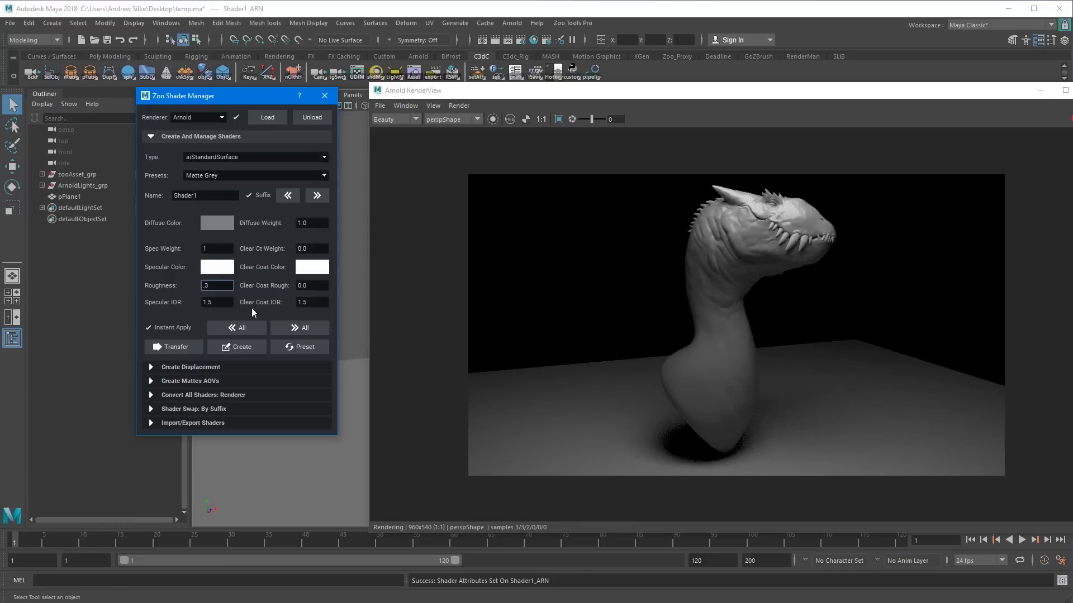
{"action": "key", "text": "BackSpace"}
{"action": "type", "text": "5"}
Darken the shader's diffuse color to a near-black grey.
{"action": "left_click", "coordinate": [221, 223]}
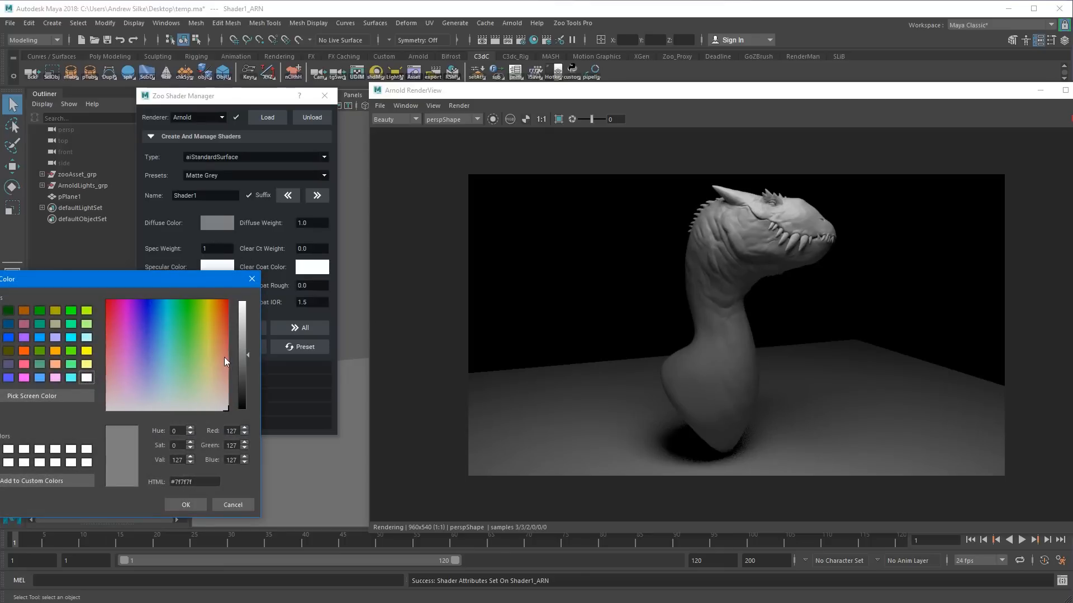
{"action": "left_click_drag", "start_coordinate": [185, 273], "coordinate": [223, 216]}
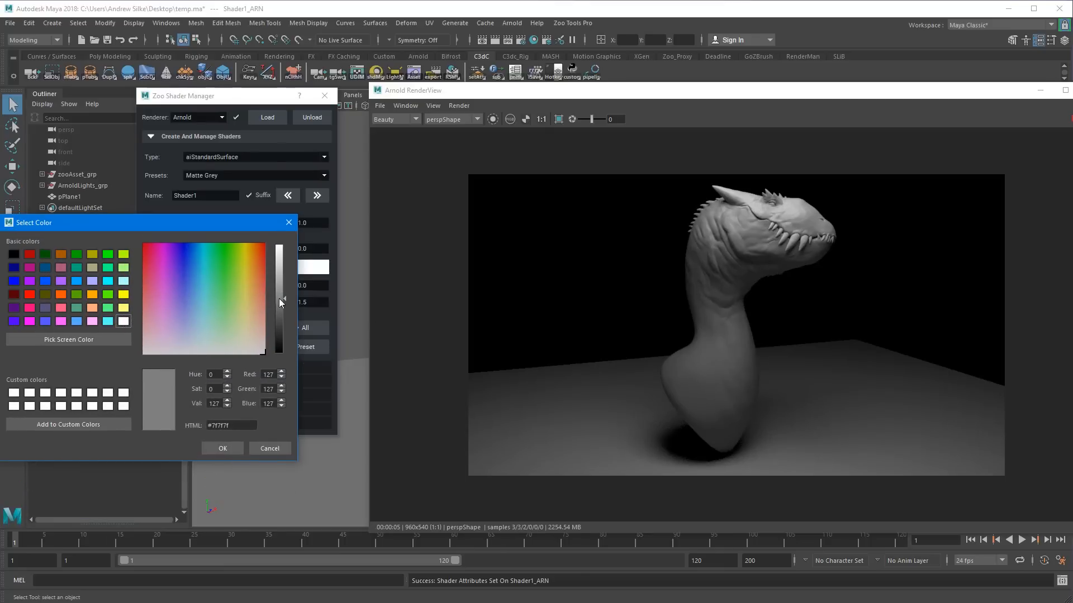
{"action": "left_click_drag", "start_coordinate": [281, 298], "coordinate": [280, 340]}
{"action": "left_click", "coordinate": [223, 449]}
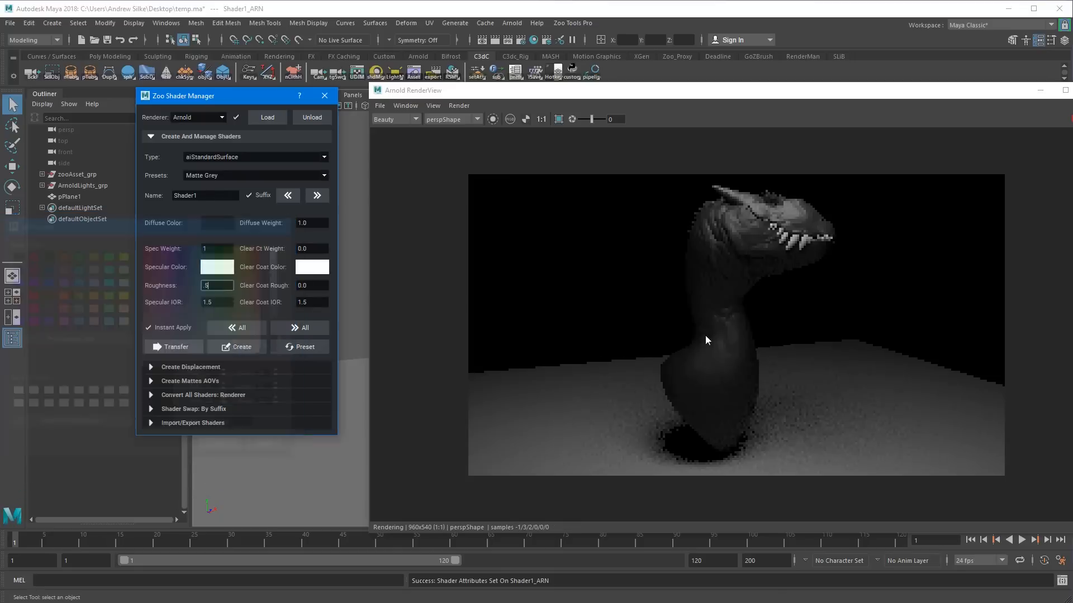
Set the shader's diffuse color to a bright saturated blue (#3831ff).
{"action": "left_click", "coordinate": [220, 225]}
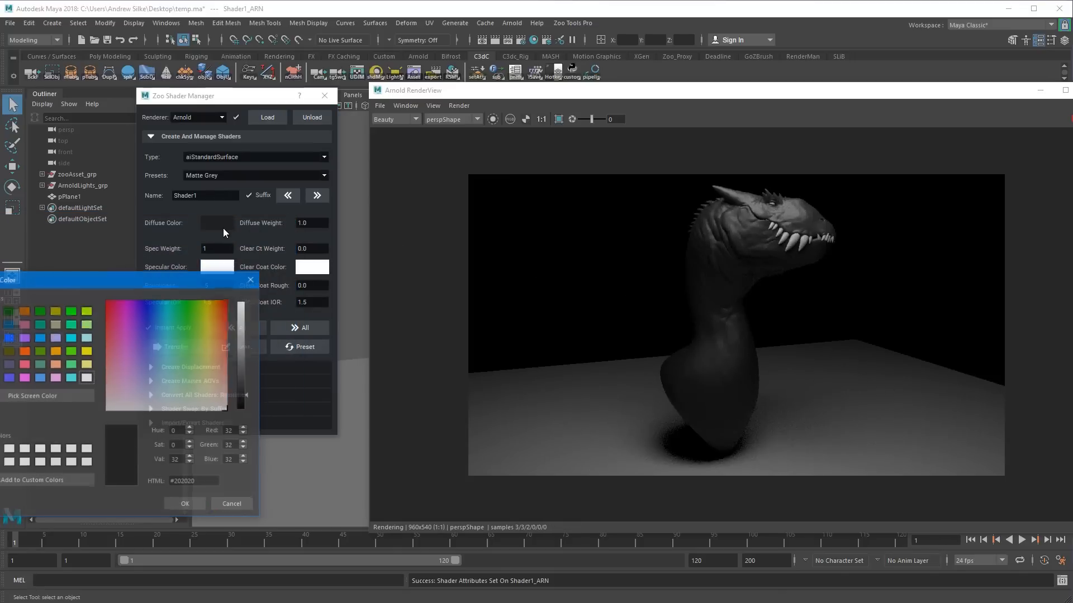
{"action": "left_click", "coordinate": [163, 339]}
{"action": "left_click", "coordinate": [145, 321]}
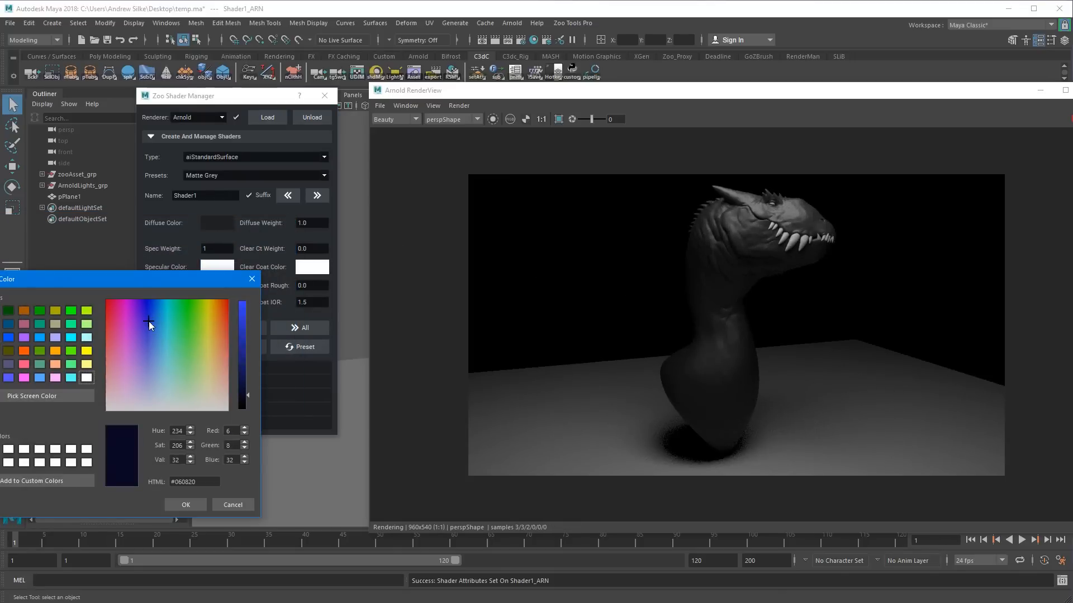
{"action": "left_click_drag", "start_coordinate": [242, 350], "coordinate": [242, 308]}
{"action": "left_click", "coordinate": [186, 504]}
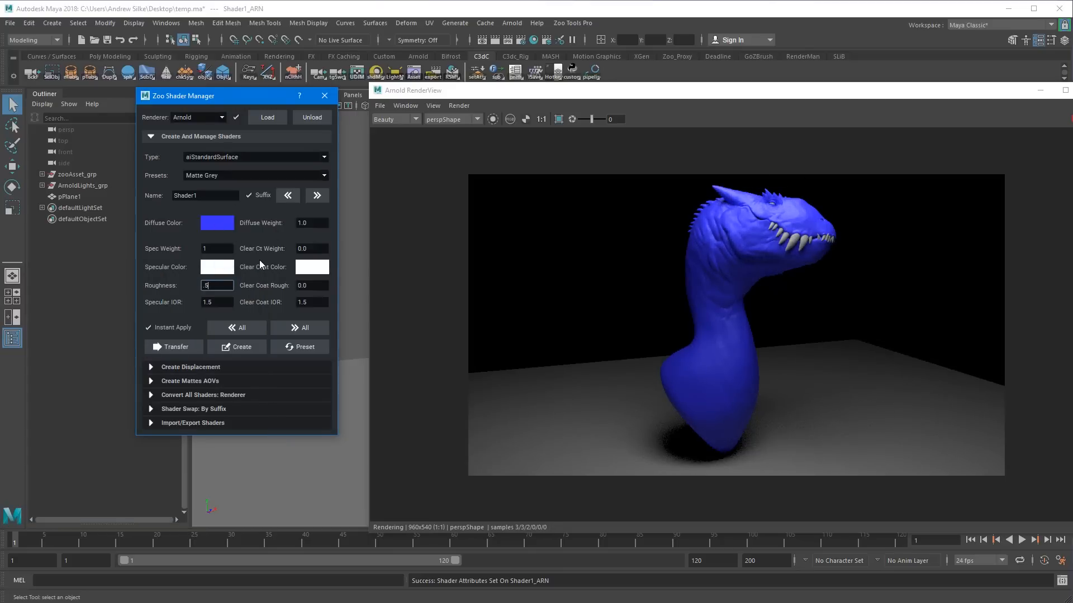
Darken the shader's diffuse color to black and set the specular IOR to 20.
{"action": "left_click", "coordinate": [221, 225]}
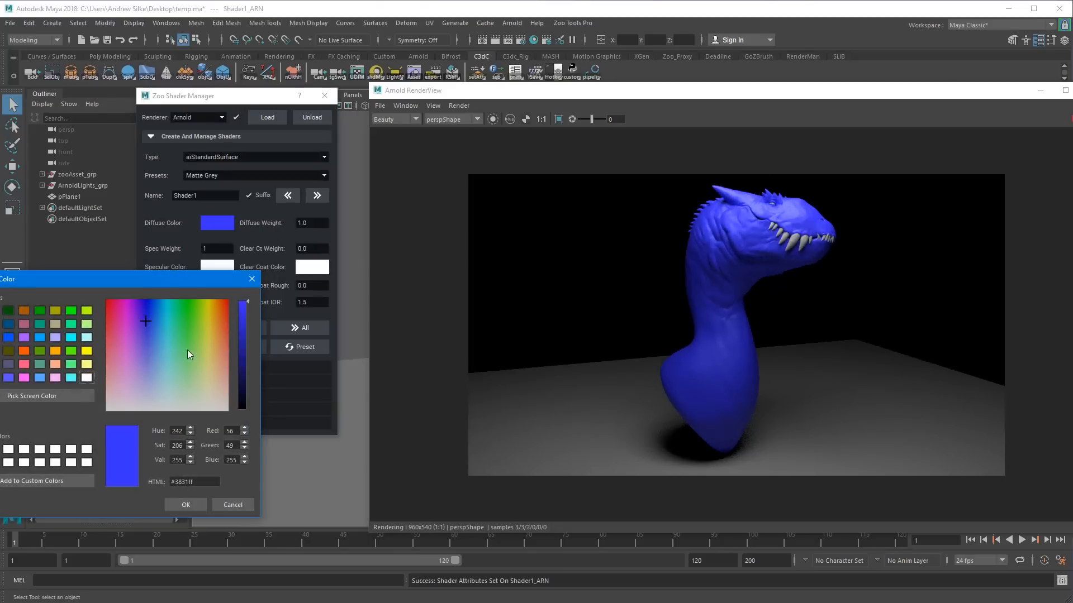
{"action": "left_click_drag", "start_coordinate": [242, 331], "coordinate": [244, 416]}
{"action": "left_click", "coordinate": [184, 505]}
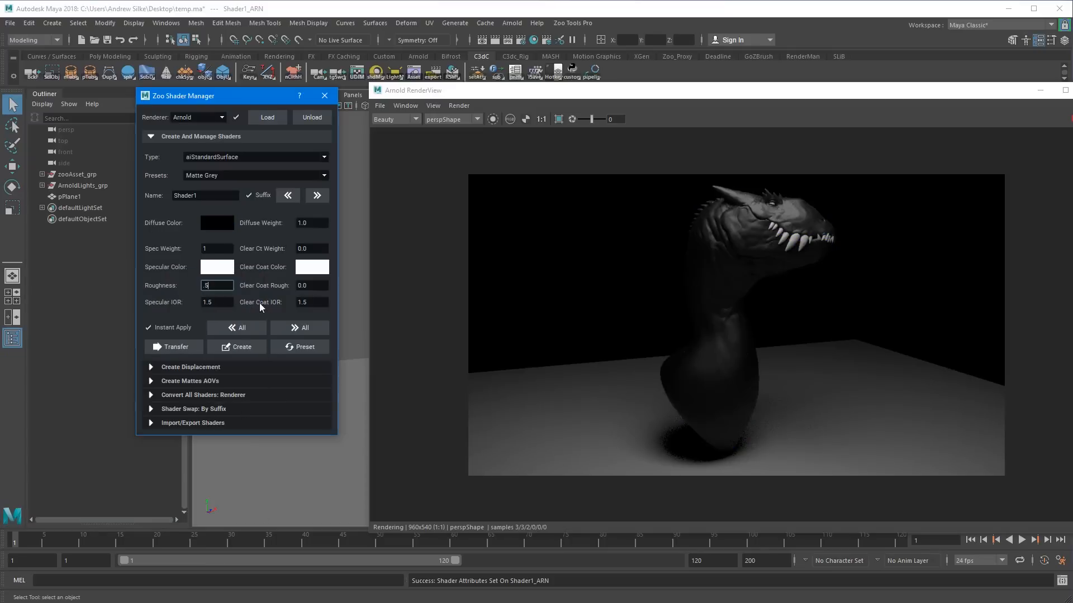
{"action": "key", "text": "Tab"}
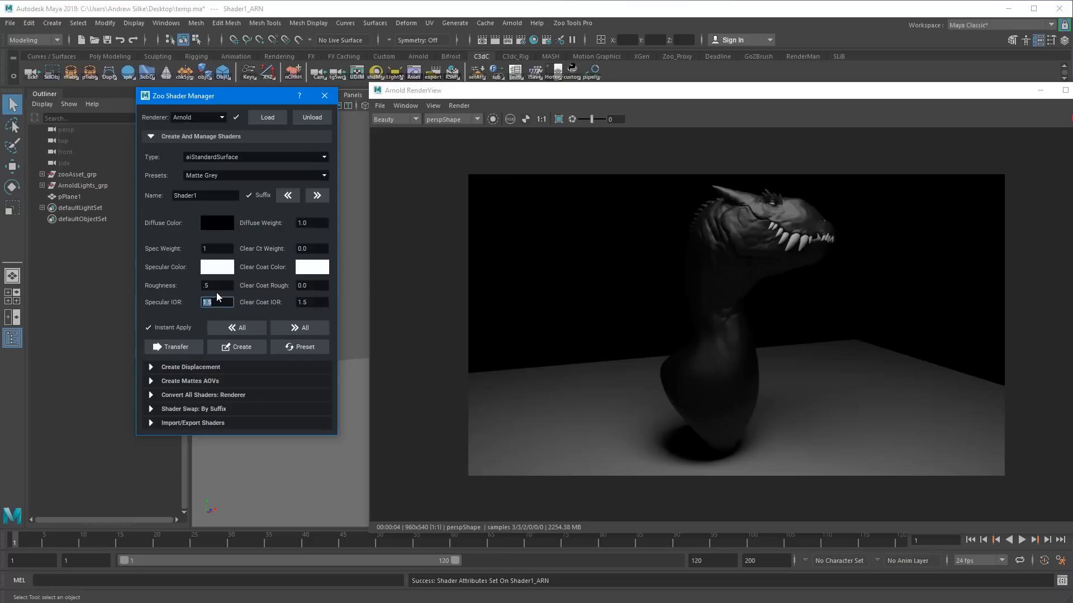
{"action": "type", "text": "4"}
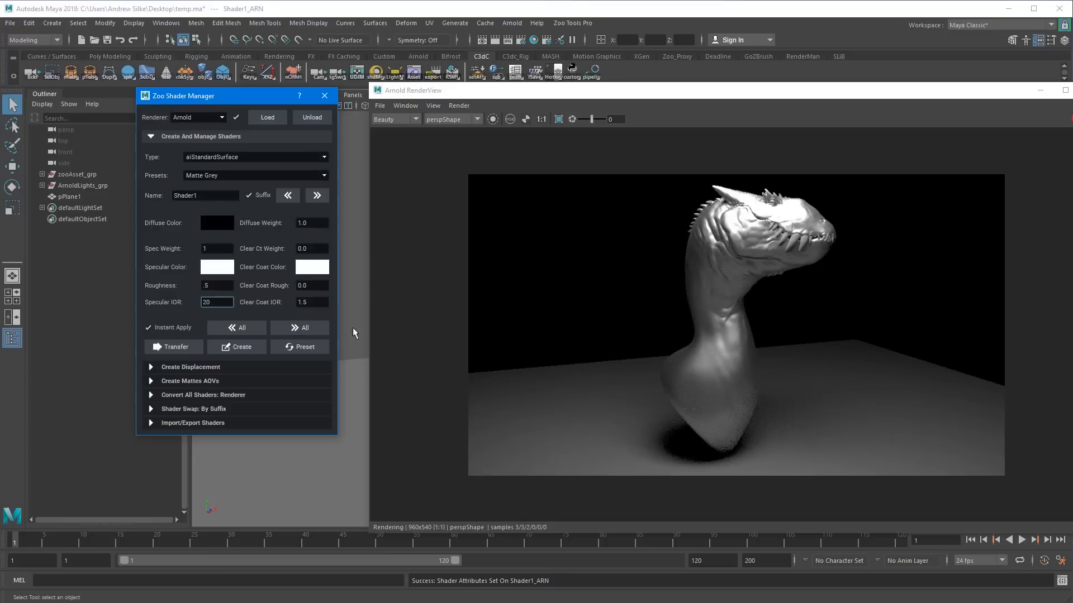
Try a specular roughness of 0 on the shader, ending with a roughness of .1.
{"action": "left_click", "coordinate": [202, 286]}
{"action": "left_click_drag", "start_coordinate": [211, 286], "coordinate": [192, 285]}
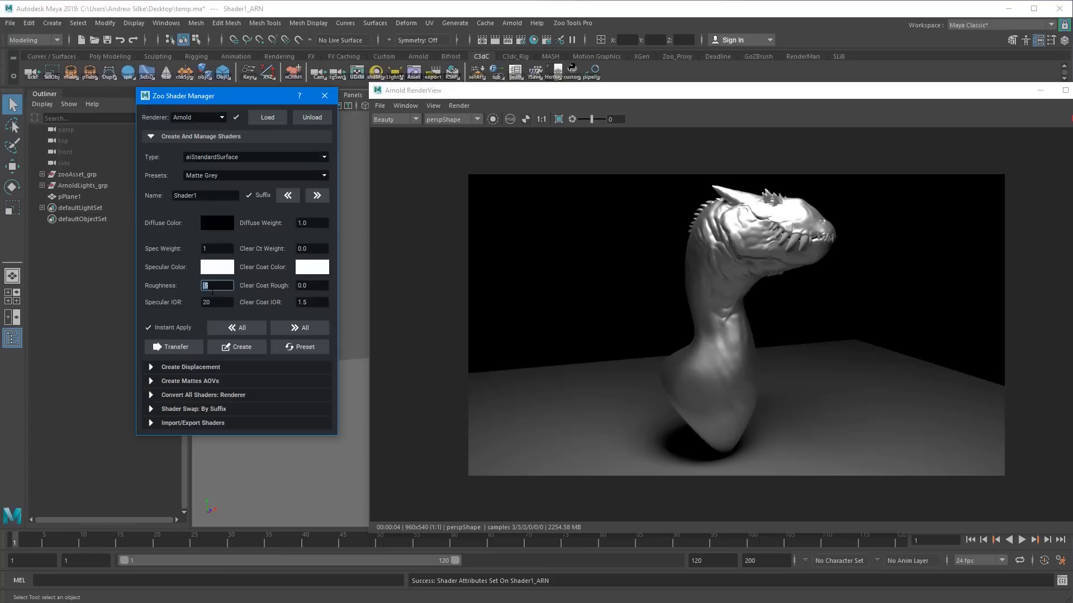
{"action": "type", "text": "0"}
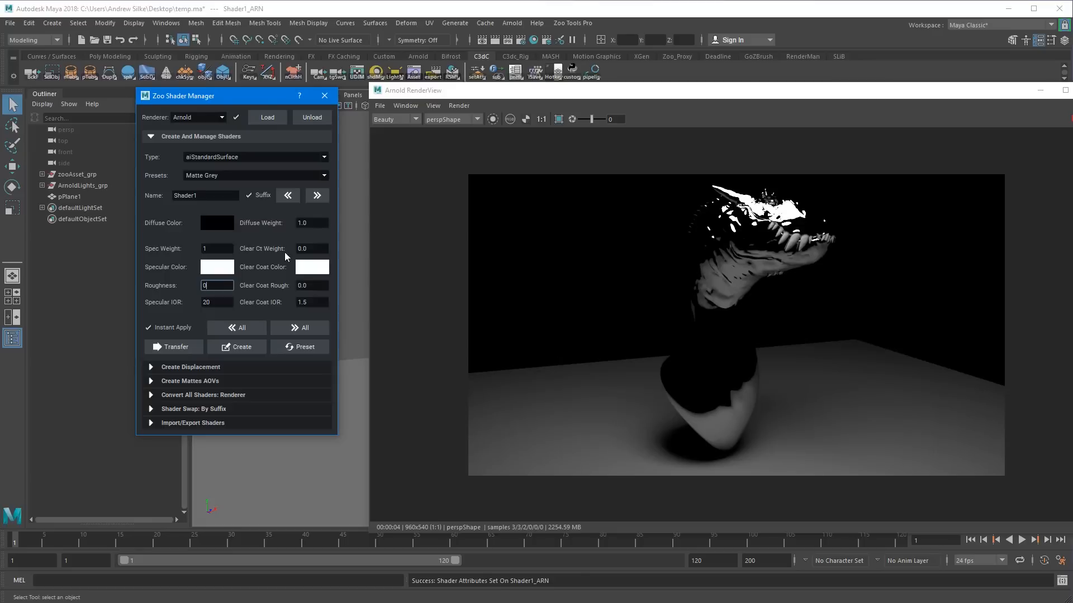
{"action": "type", "text": "1"}
{"action": "key", "text": "Tab"}
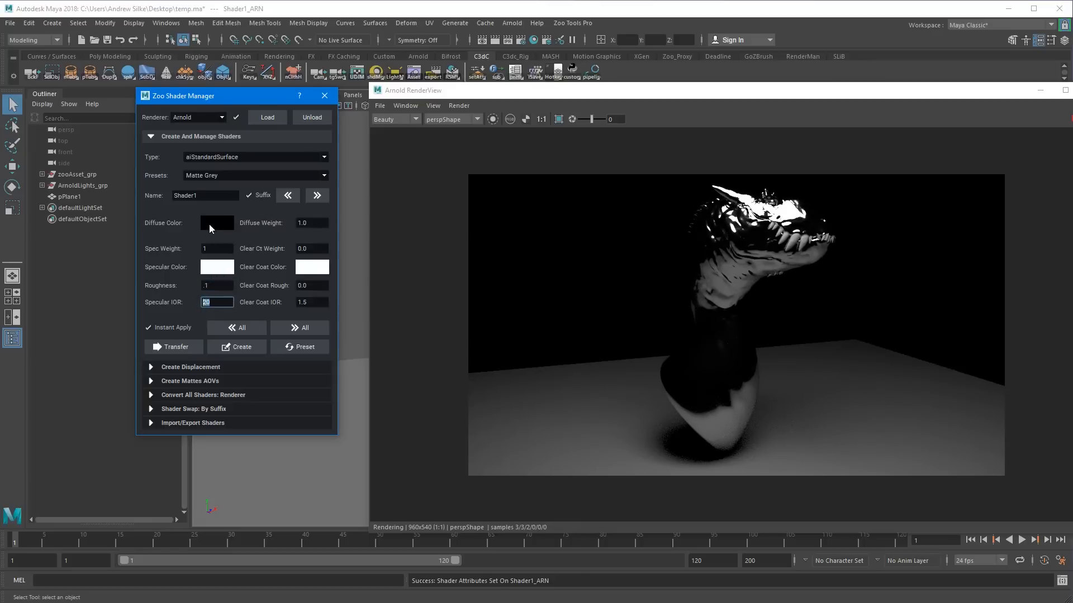
Set the specular color to a pale gold (#ffdf7d) and the specular roughness to .5.
{"action": "left_click", "coordinate": [217, 271]}
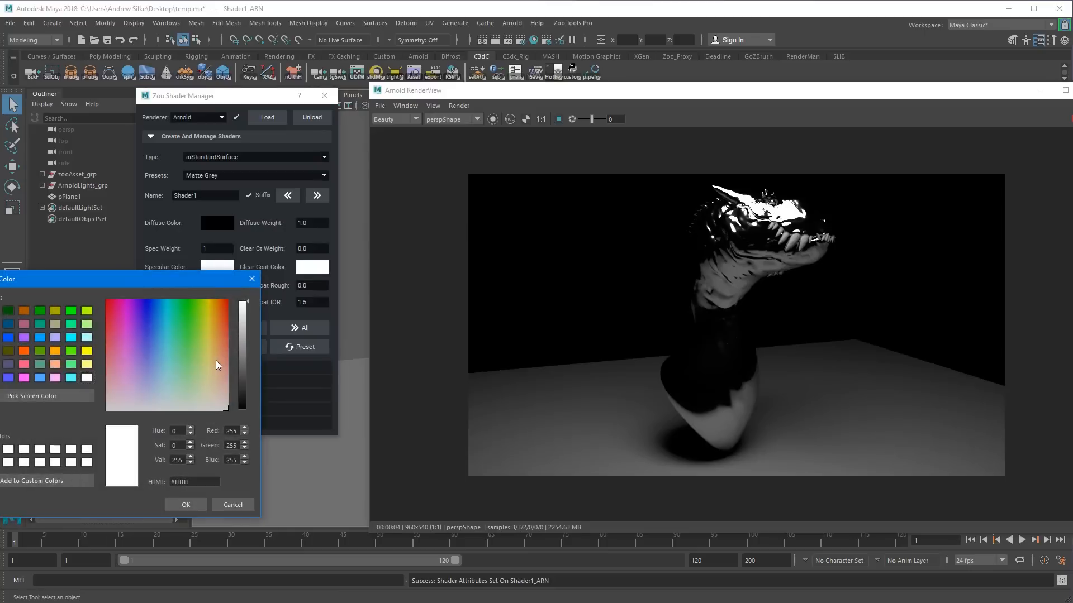
{"action": "left_click", "coordinate": [209, 364]}
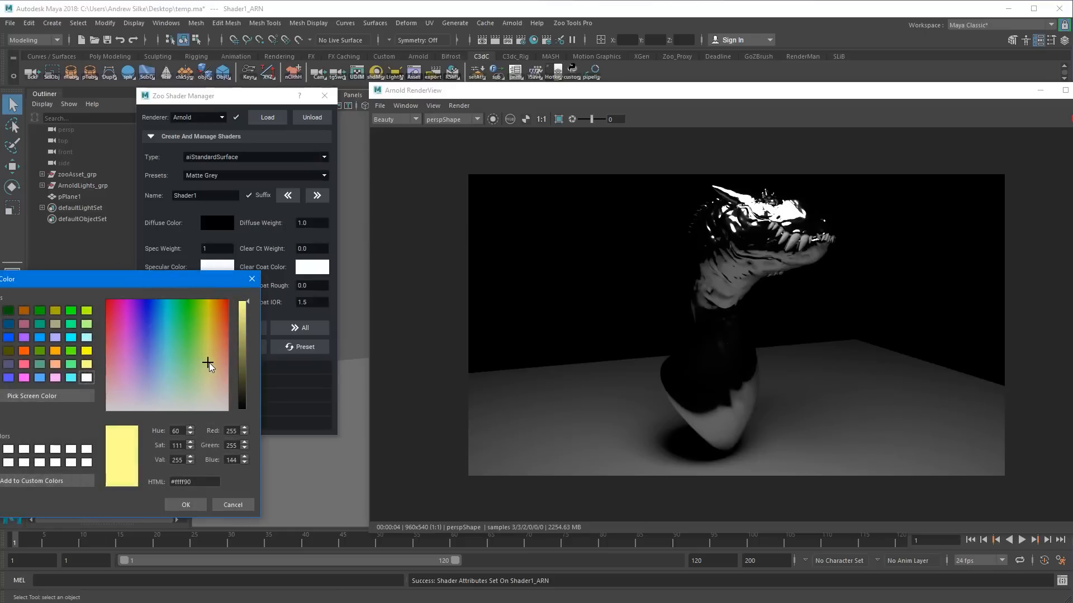
{"action": "left_click", "coordinate": [210, 358]}
{"action": "left_click_drag", "start_coordinate": [211, 334], "coordinate": [210, 303]}
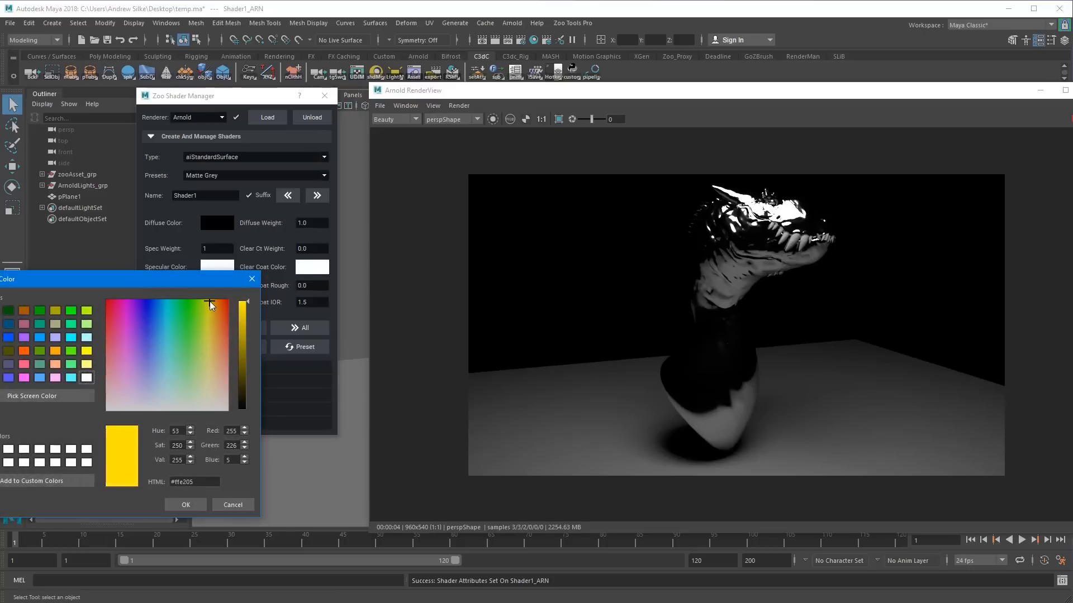
{"action": "left_click_drag", "start_coordinate": [209, 358], "coordinate": [213, 354]}
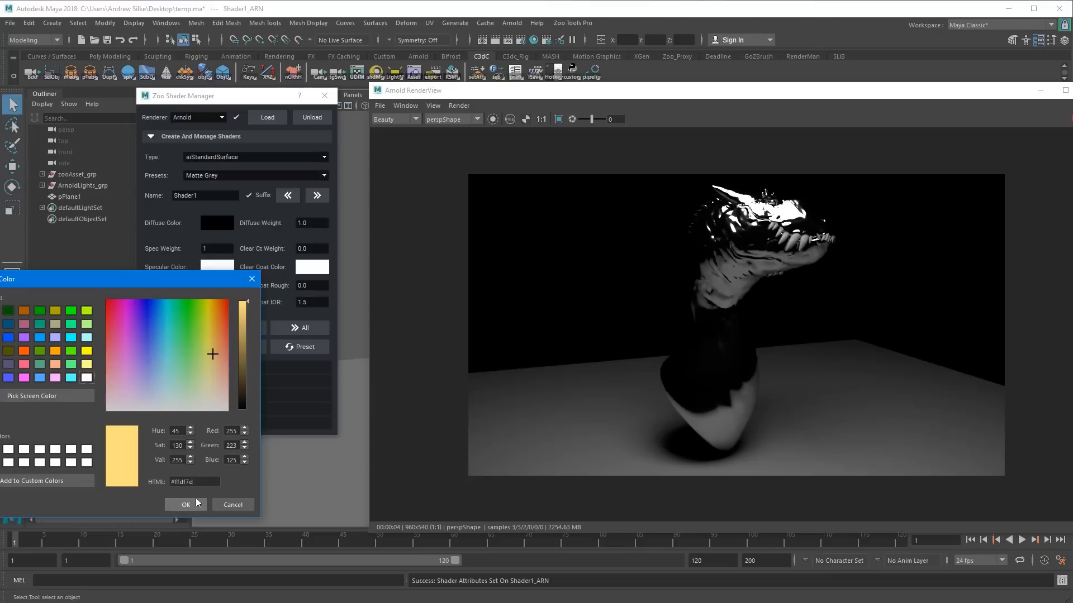
{"action": "left_click", "coordinate": [186, 505]}
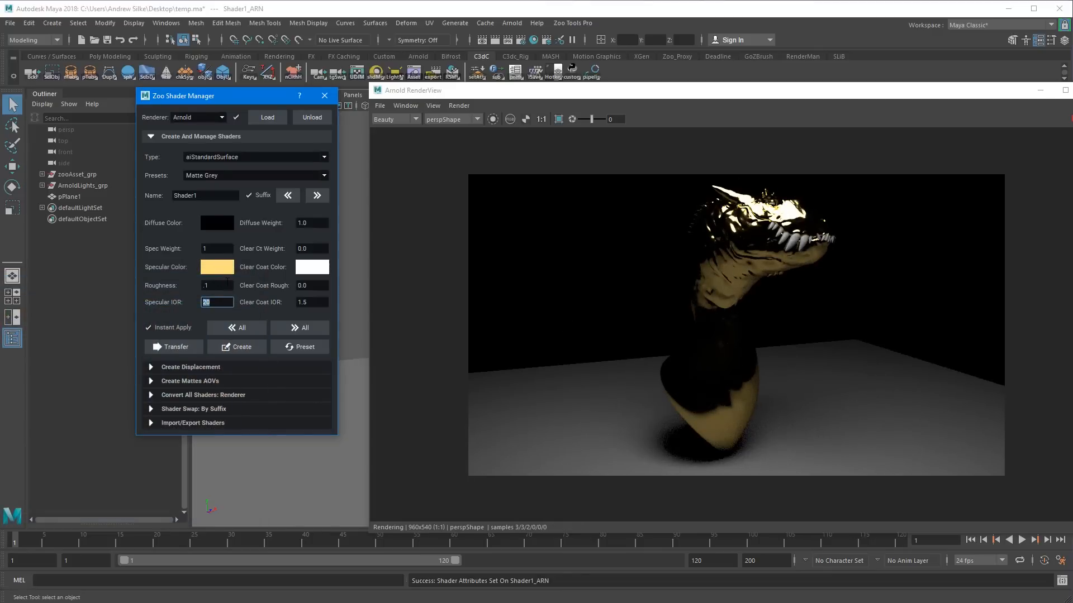
{"action": "left_click", "coordinate": [226, 285]}
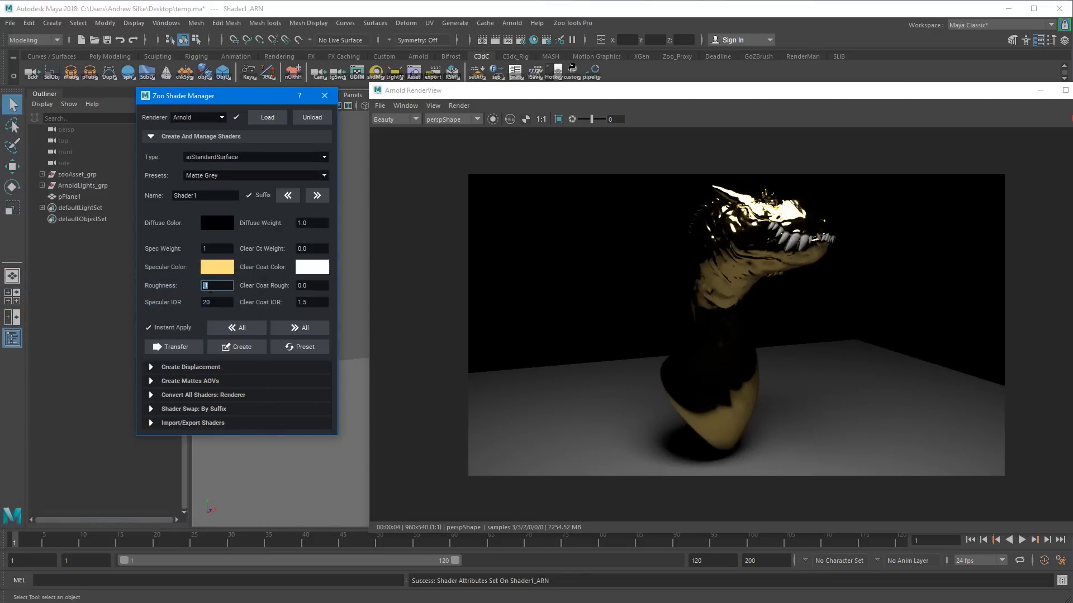
{"action": "key", "text": "Return"}
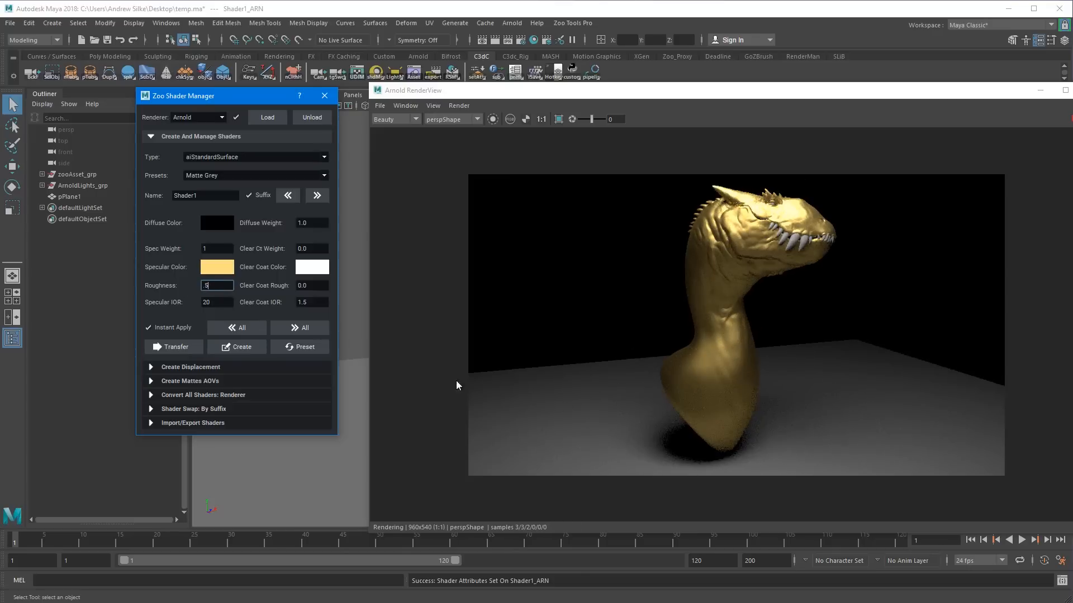
Change the specular color to saturated red (#ff0509) and set the specular roughness to .4.
{"action": "left_click", "coordinate": [216, 267]}
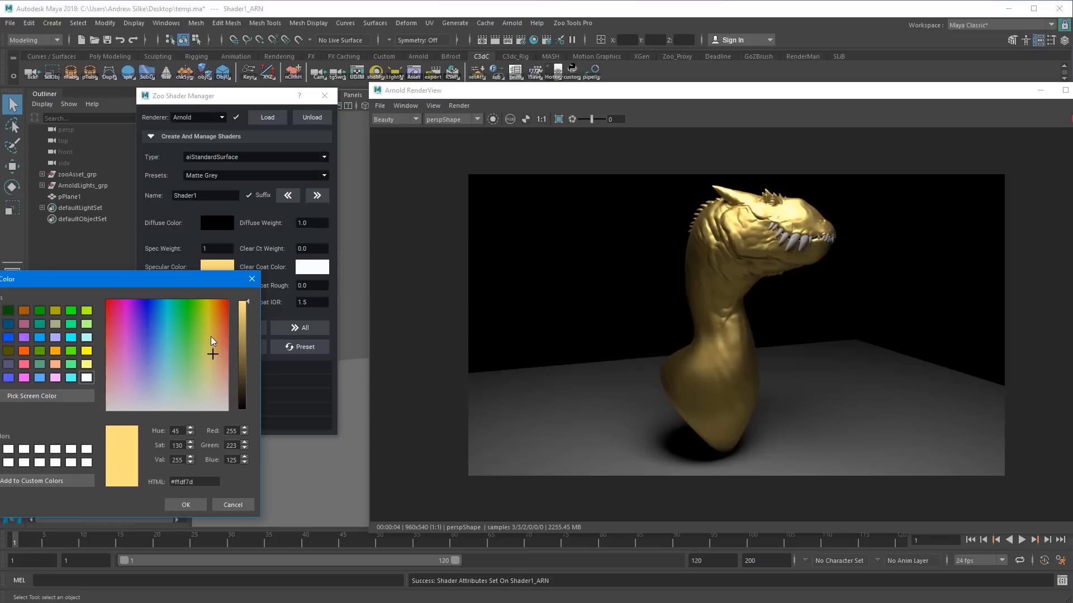
{"action": "left_click_drag", "start_coordinate": [210, 336], "coordinate": [92, 302]}
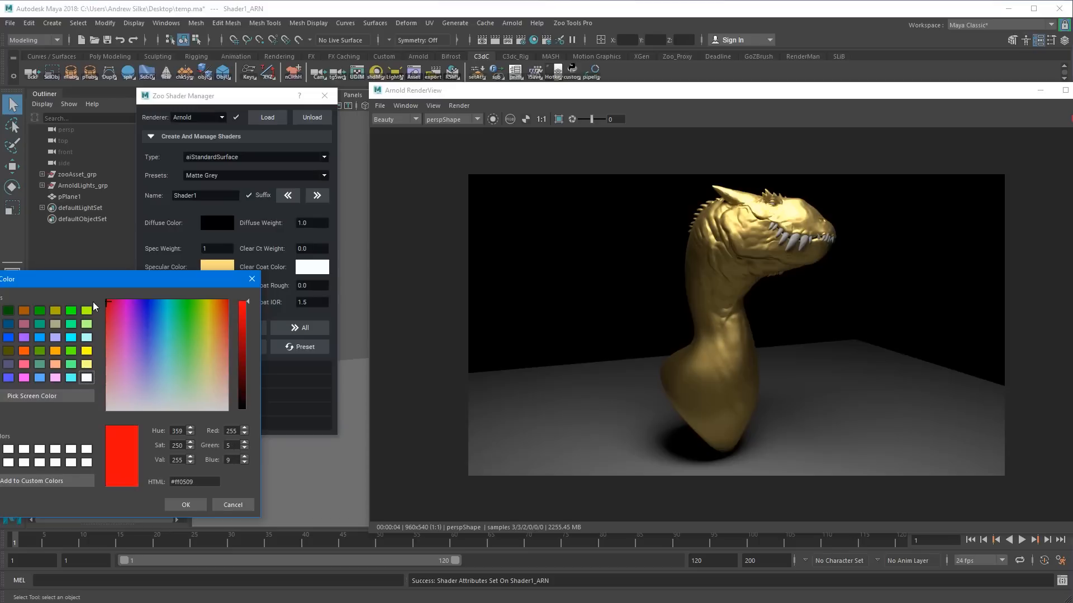
{"action": "left_click", "coordinate": [186, 505]}
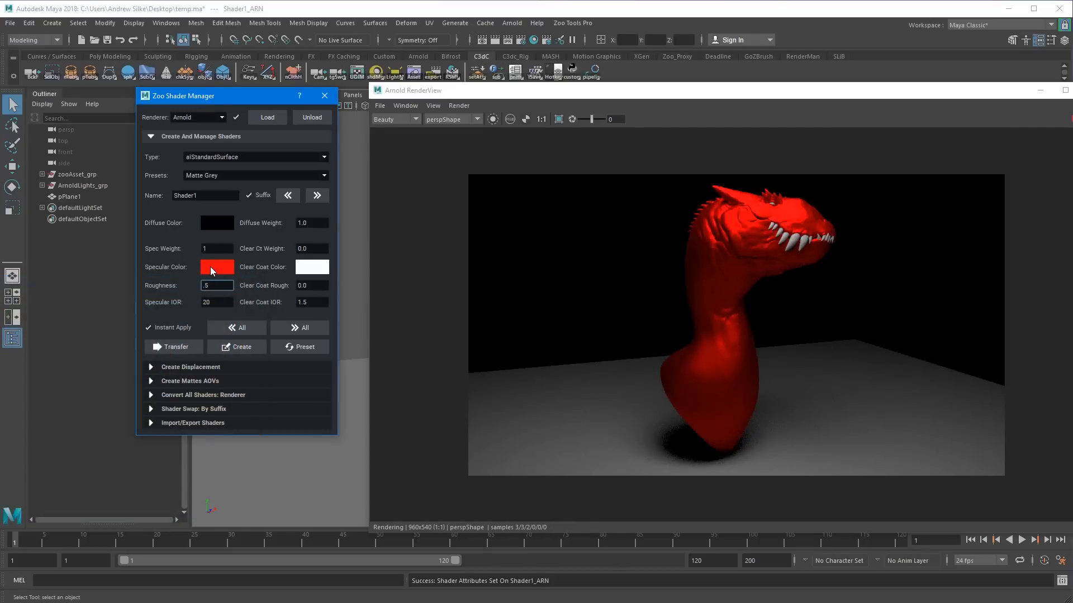
{"action": "type", "text": ".4"}
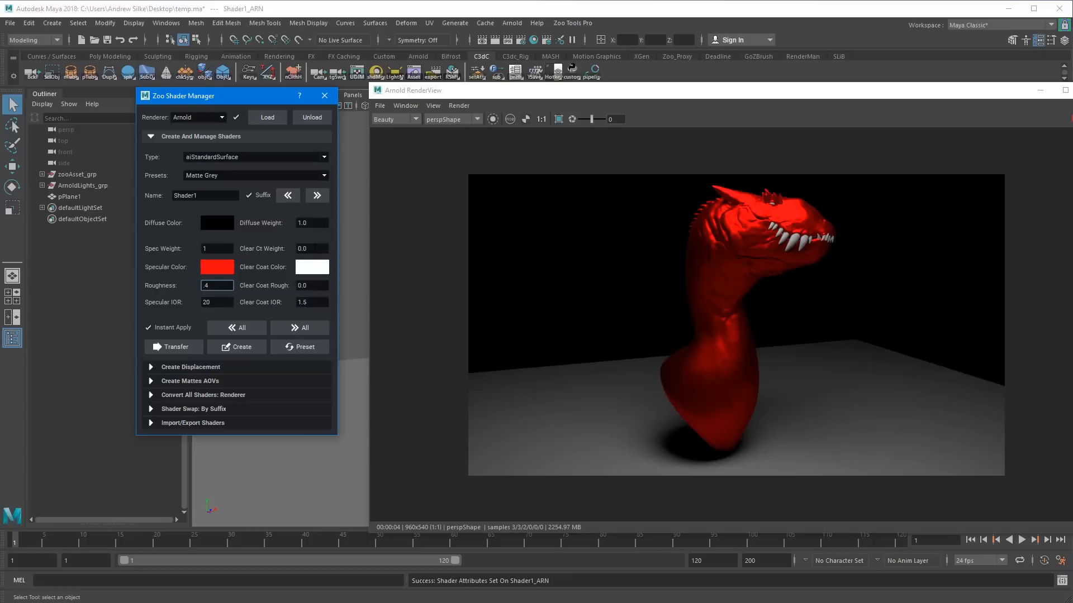
Add a clear coat to the red shader with a weight of 1 and a roughness of .1.
{"action": "left_click", "coordinate": [299, 248]}
{"action": "type", "text": "1"}
{"action": "key", "text": "Return"}
{"action": "left_click", "coordinate": [315, 301]}
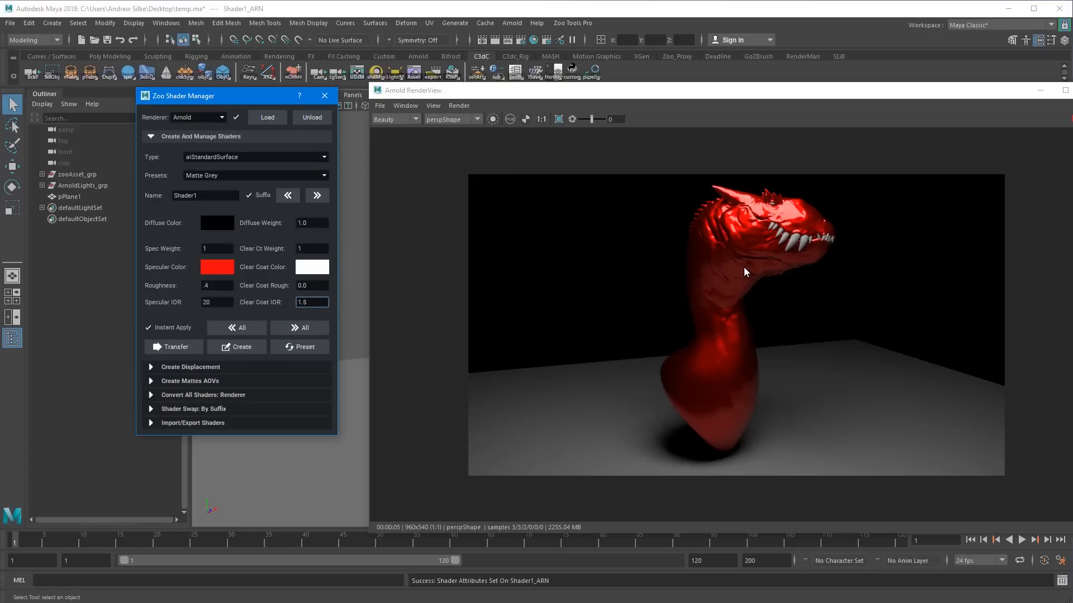
{"action": "double_click", "coordinate": [302, 286]}
{"action": "type", "text": ".1"}
Switch the clear coat weight between 0 and 1 to compare the renders, leaving it at 0.
{"action": "left_click", "coordinate": [309, 251]}
{"action": "type", "text": "0"}
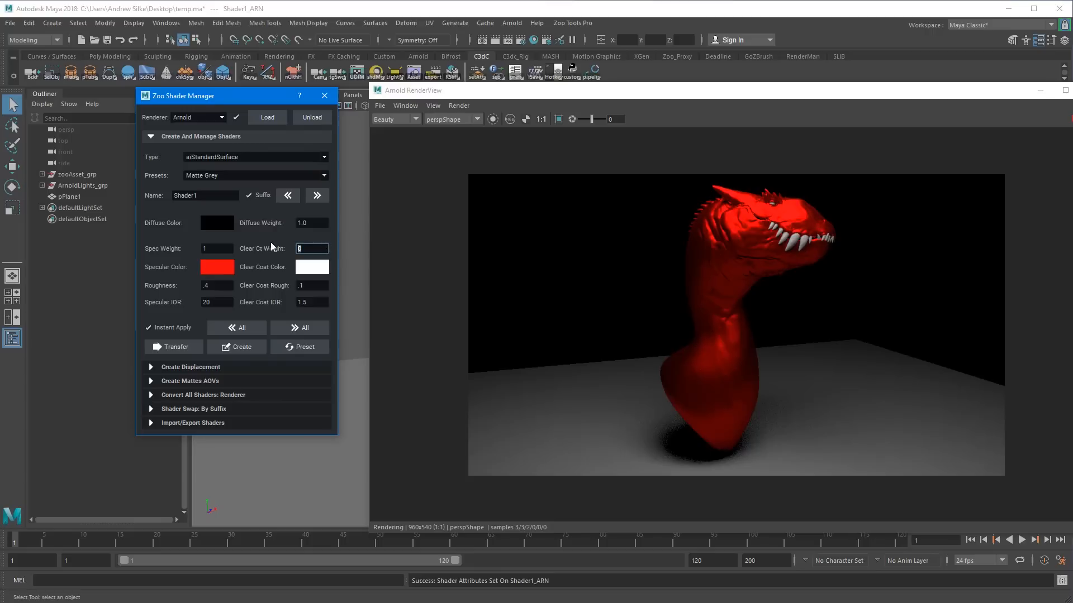
{"action": "type", "text": "1"}
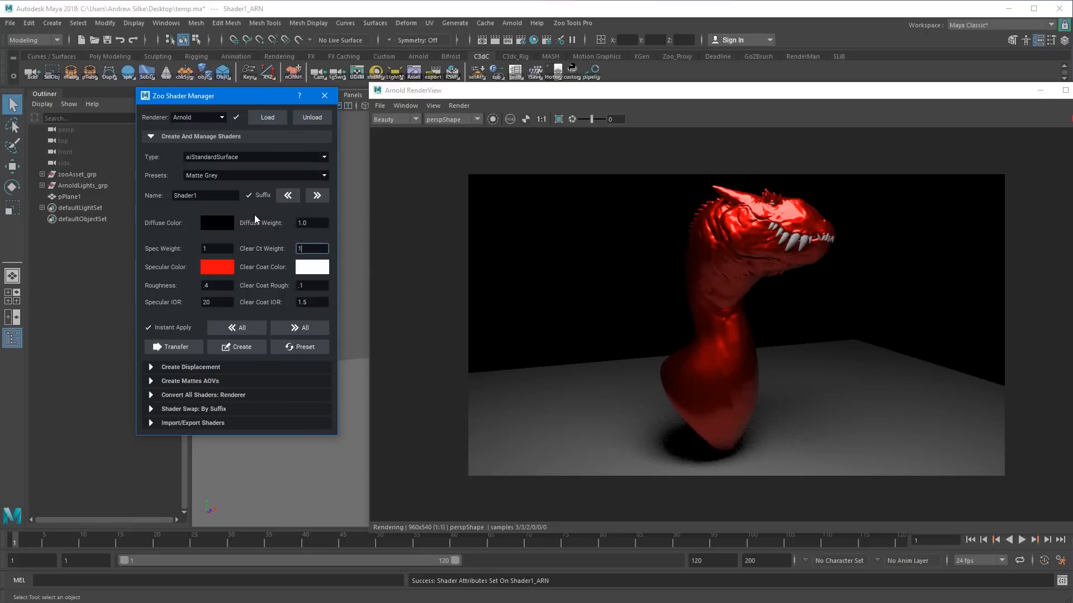
{"action": "left_click", "coordinate": [210, 247]}
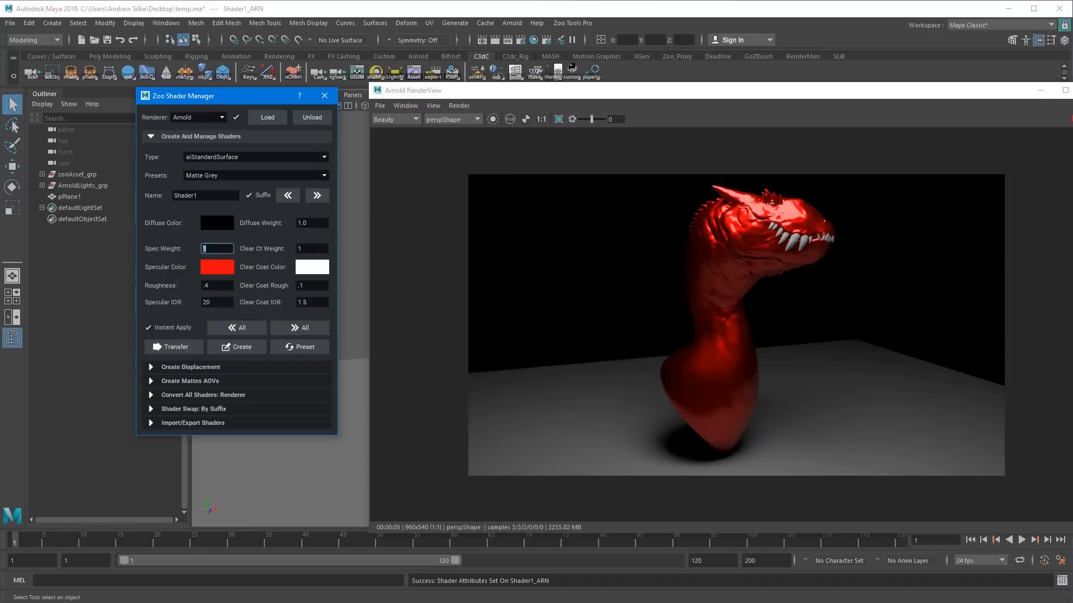
{"action": "left_click", "coordinate": [312, 249]}
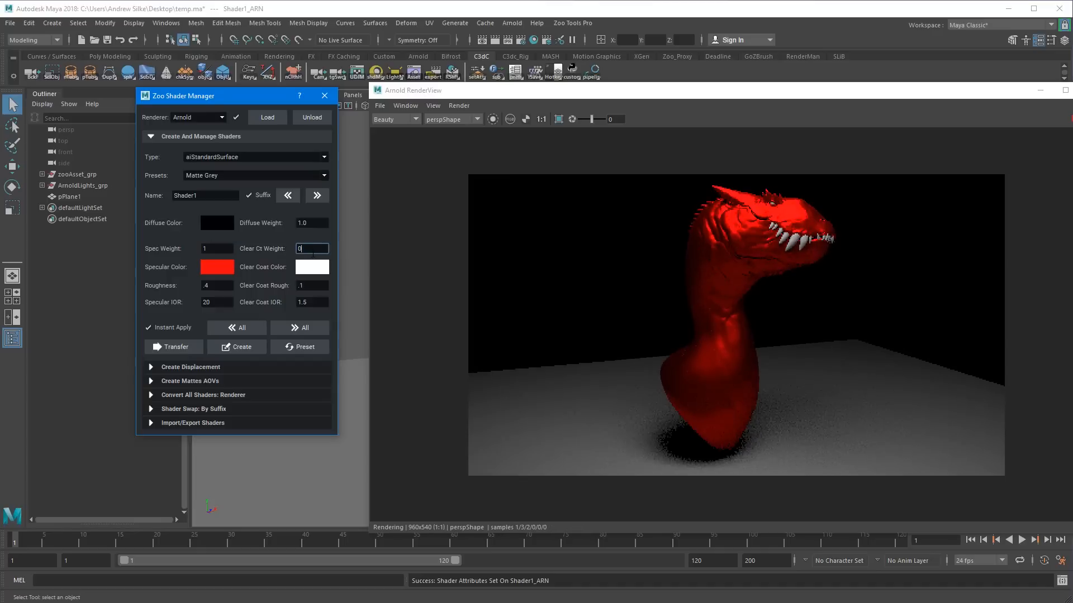
Set the specular weight to 0 and the diffuse color to a mid grey.
{"action": "left_click", "coordinate": [212, 249]}
{"action": "type", "text": "0"}
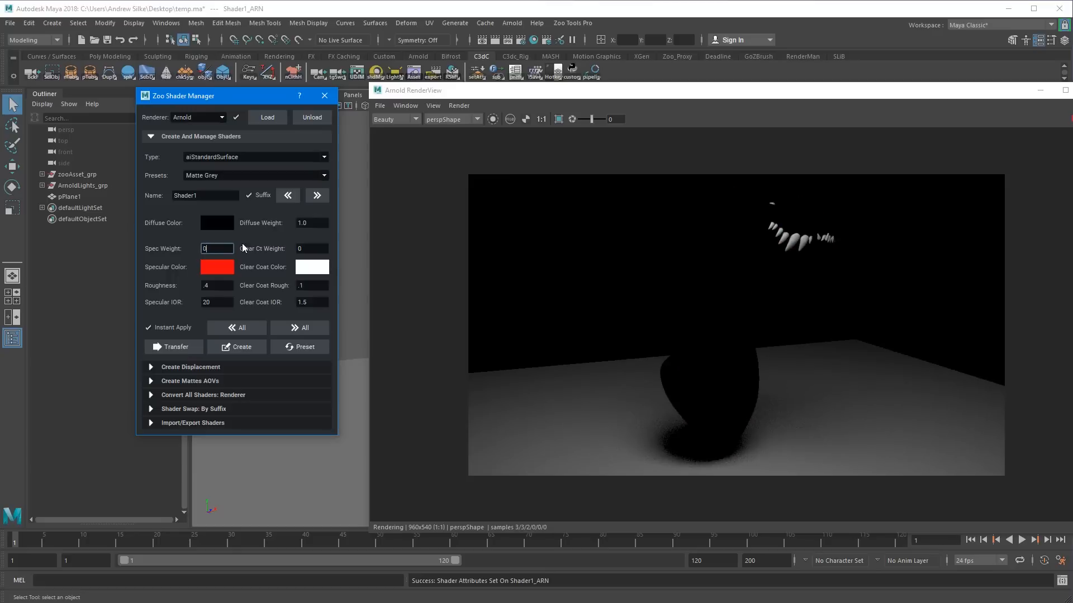
{"action": "left_click", "coordinate": [218, 226]}
{"action": "left_click_drag", "start_coordinate": [246, 344], "coordinate": [248, 356]}
{"action": "left_click", "coordinate": [186, 507]}
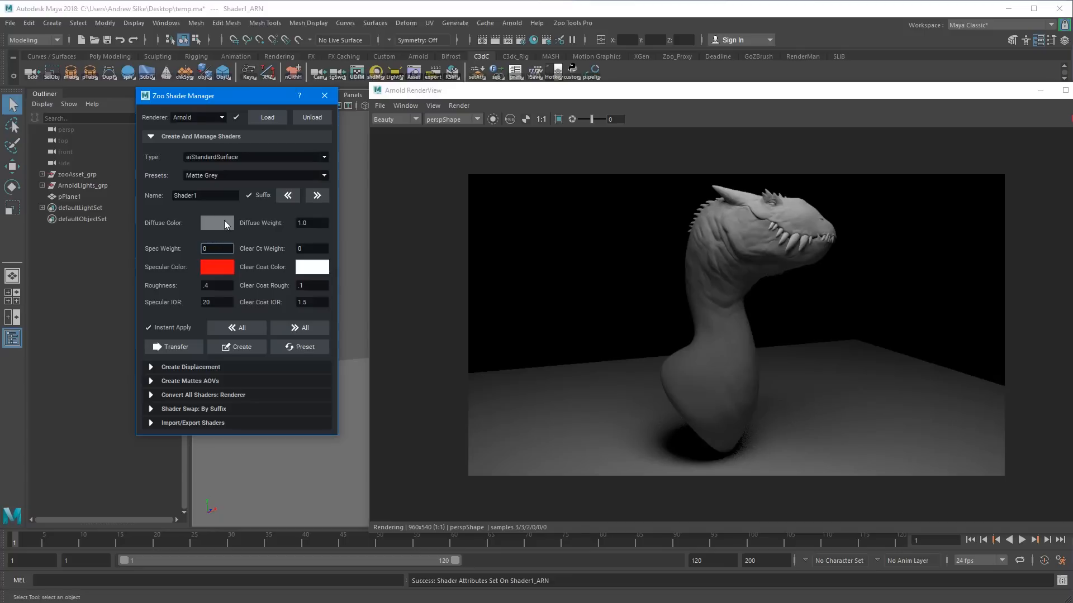
Restore the specular weight to 1 and set the diffuse color to black (#000000).
{"action": "type", "text": "1"}
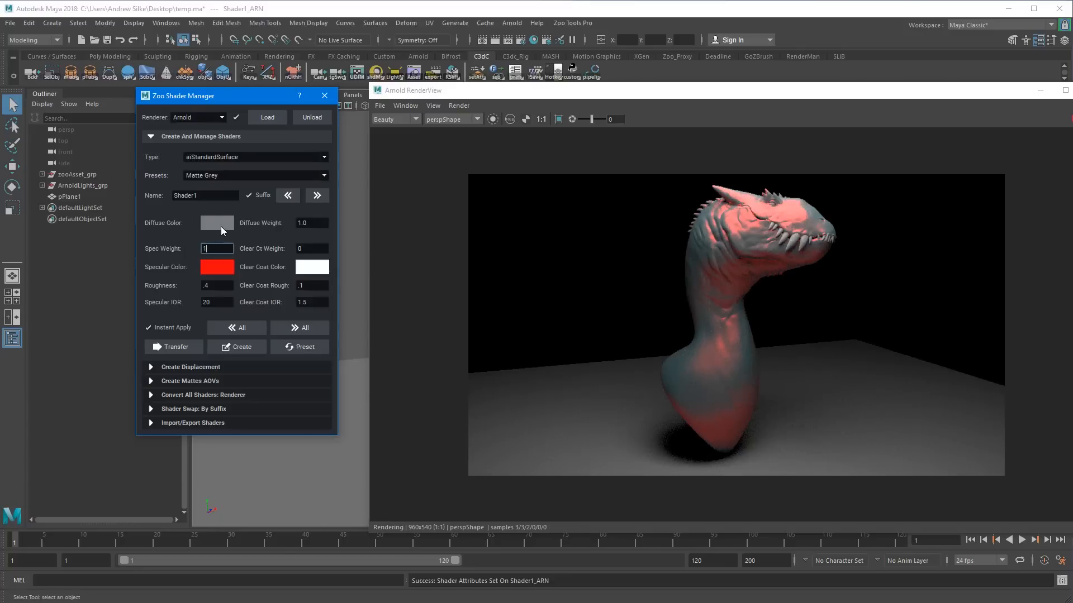
{"action": "left_click", "coordinate": [297, 272]}
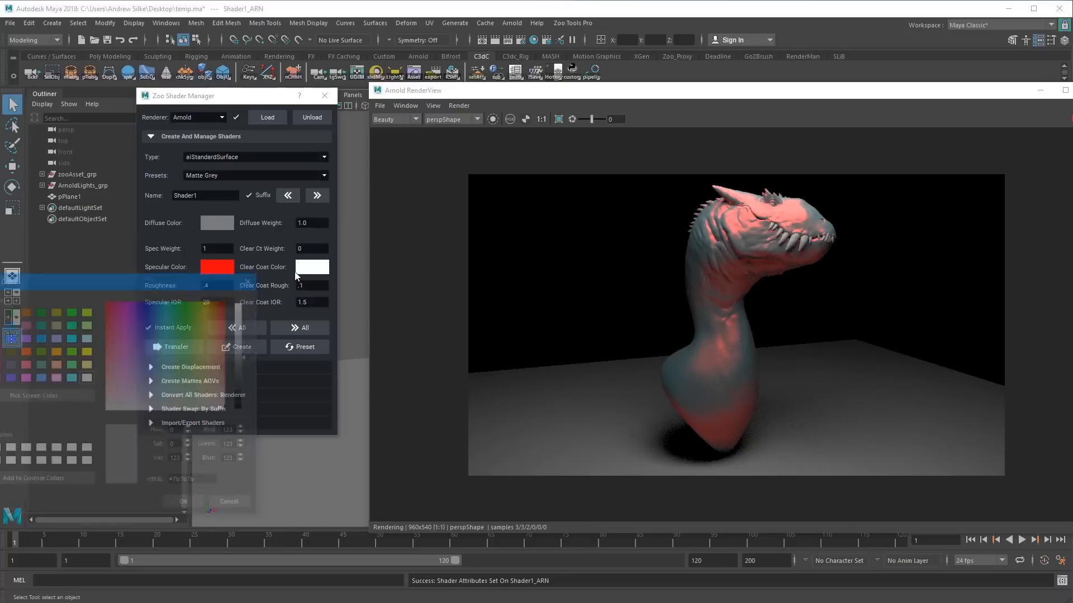
{"action": "left_click_drag", "start_coordinate": [246, 370], "coordinate": [246, 412]}
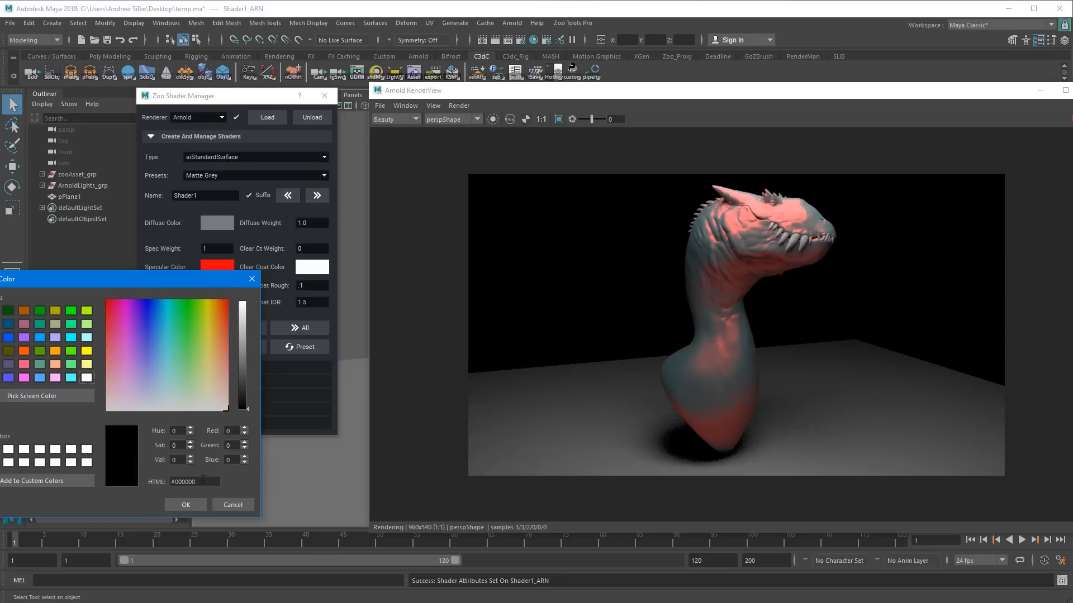
{"action": "left_click", "coordinate": [186, 505]}
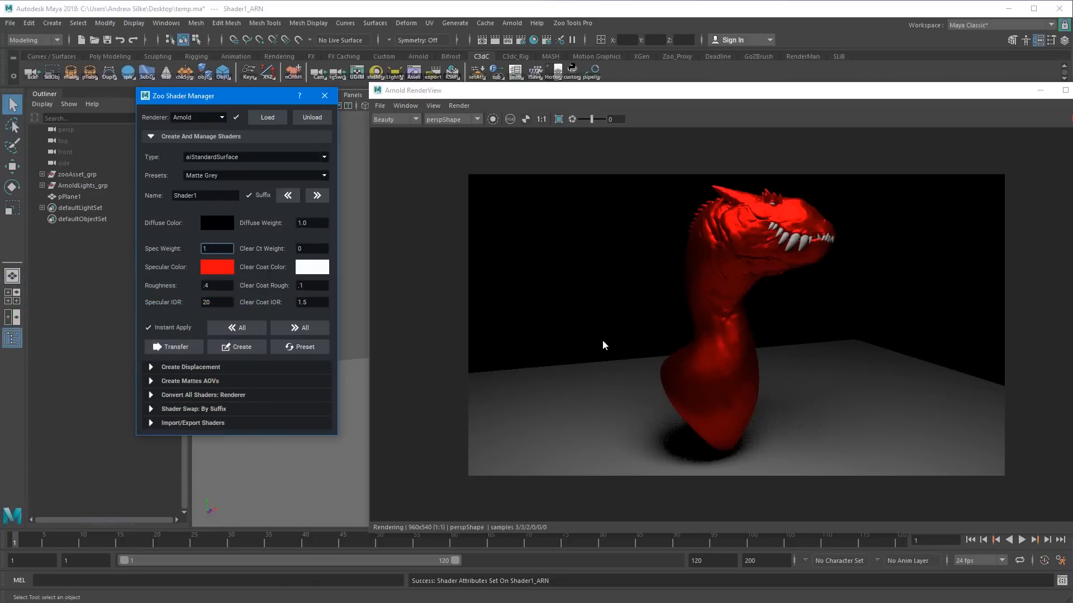
Cycle the shader through the presets from Backlit Green past Chrome Rough to Plastic Mid Black.
{"action": "left_click", "coordinate": [257, 176]}
{"action": "left_click", "coordinate": [290, 196]}
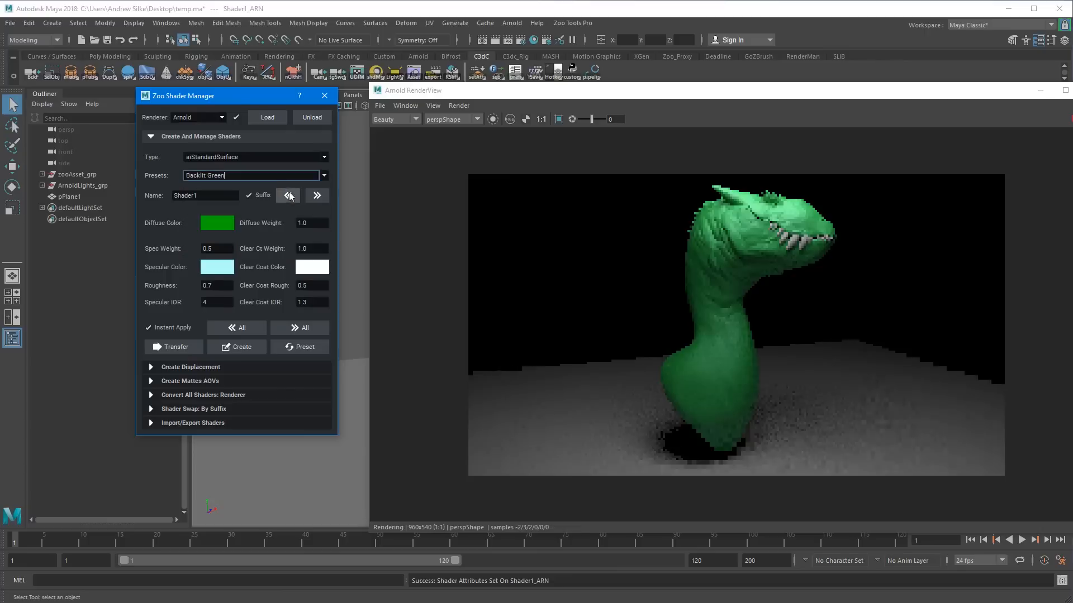
{"action": "key", "text": "Down"}
{"action": "key", "text": "Down"}
{"action": "key", "text": "Down"}
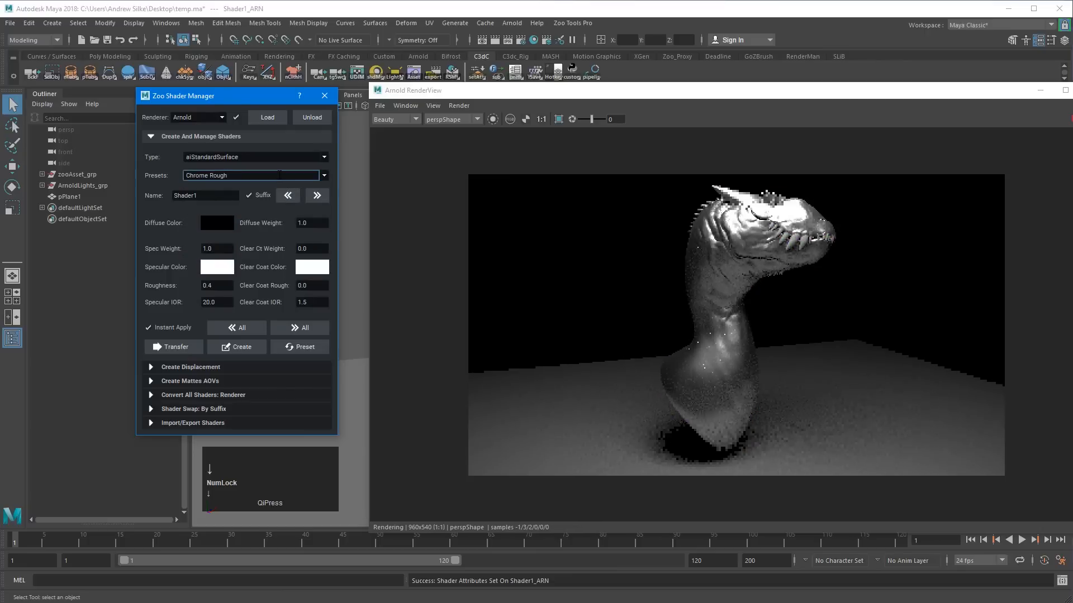
{"action": "key", "text": "Down"}
{"action": "key", "text": "Down"}
{"action": "key", "text": "Down"}
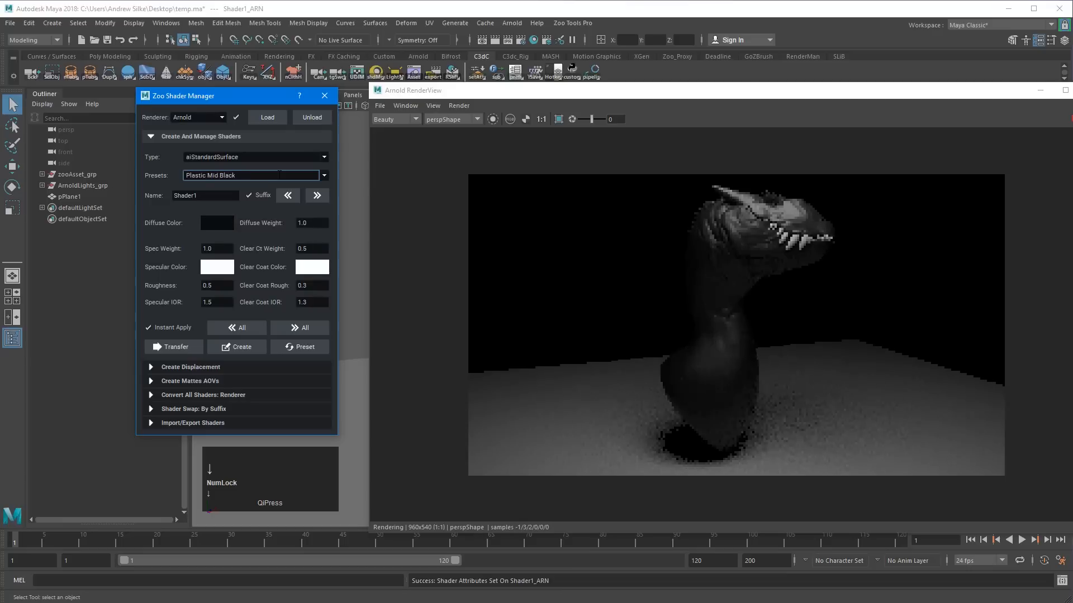
Advance the shader three presets beyond Plastic Mid Black to compare the renders.
{"action": "key", "text": "Down"}
{"action": "key", "text": "Down"}
{"action": "key", "text": "Down"}
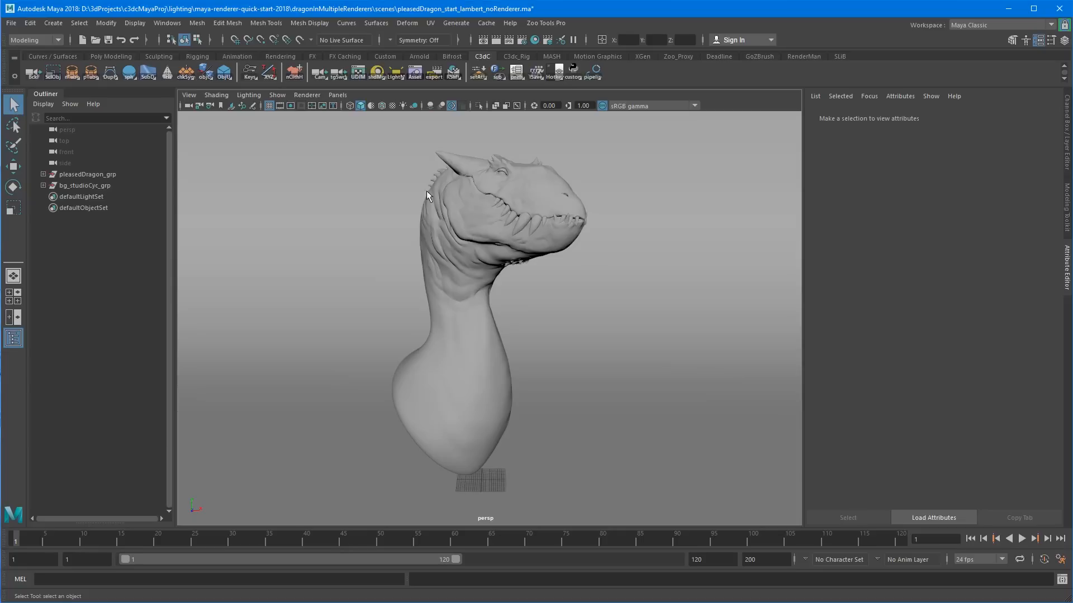
Open the Zoo Light Manager and load the Arnold renderer.
{"action": "key", "text": "Num_Lock"}
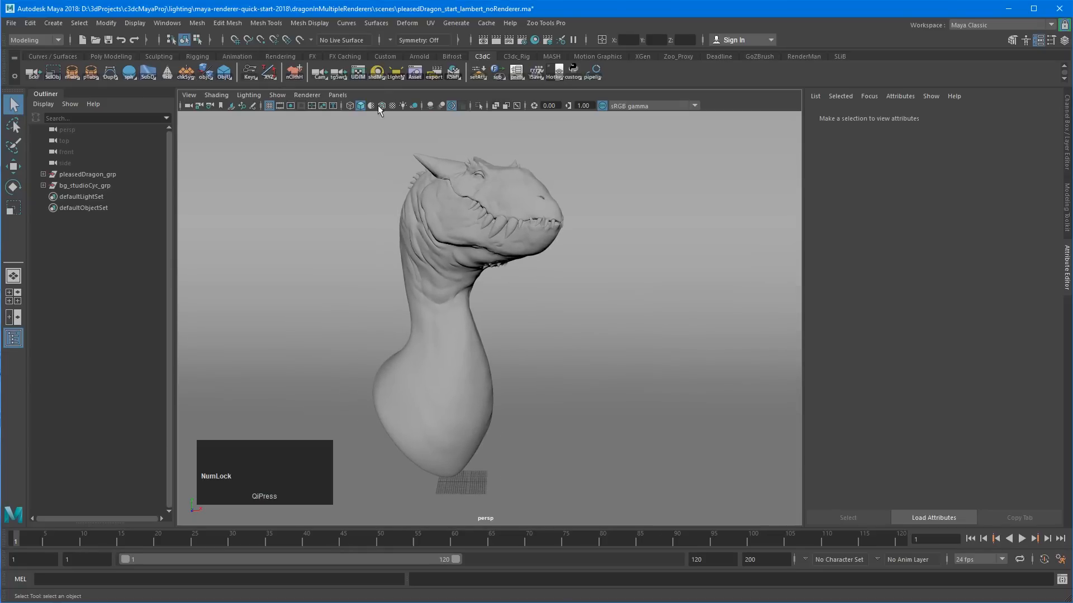
{"action": "left_click", "coordinate": [396, 71]}
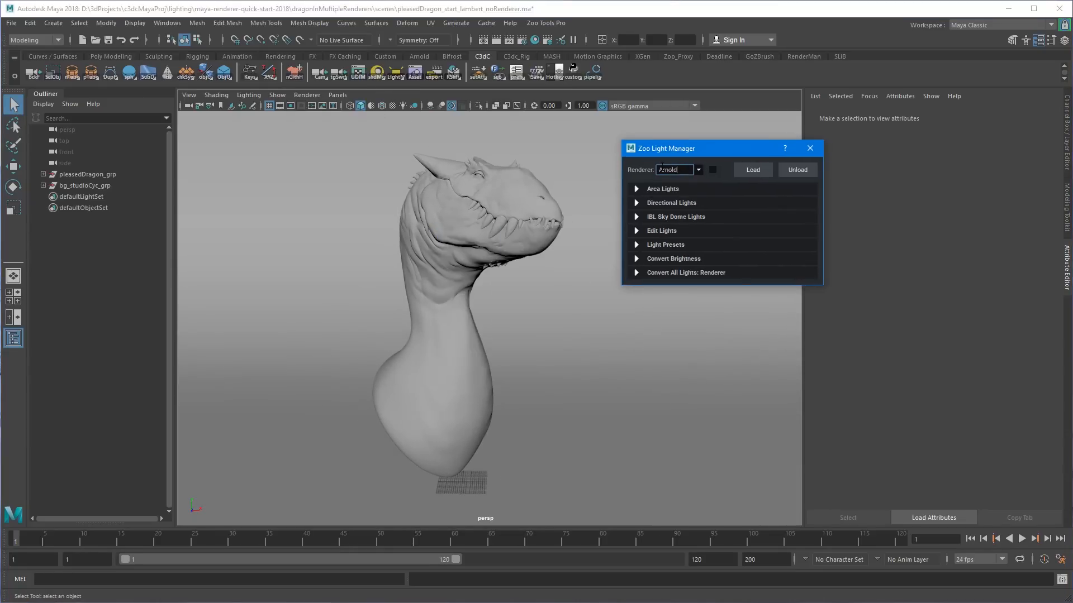
{"action": "left_click", "coordinate": [752, 170]}
{"action": "left_click", "coordinate": [513, 23]}
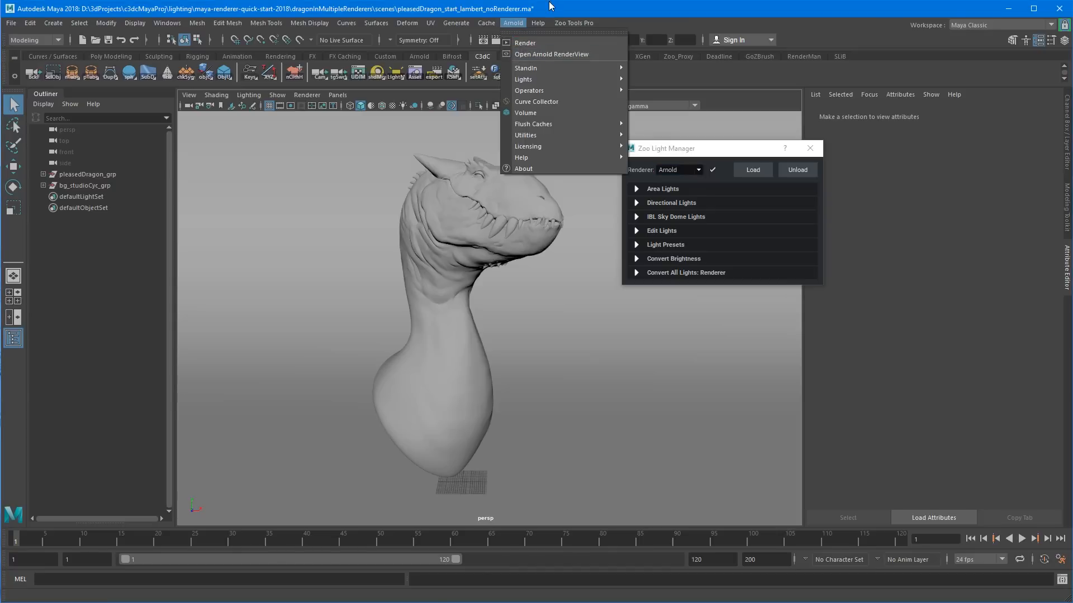
{"action": "left_click", "coordinate": [519, 23]}
Create an area light named key from the camera position, with intensity 1.0 and exposure 12.0.
{"action": "left_click_drag", "start_coordinate": [511, 185], "coordinate": [501, 215], "text": "alt"}
{"action": "left_click", "coordinate": [680, 190]}
{"action": "left_click", "coordinate": [681, 190]}
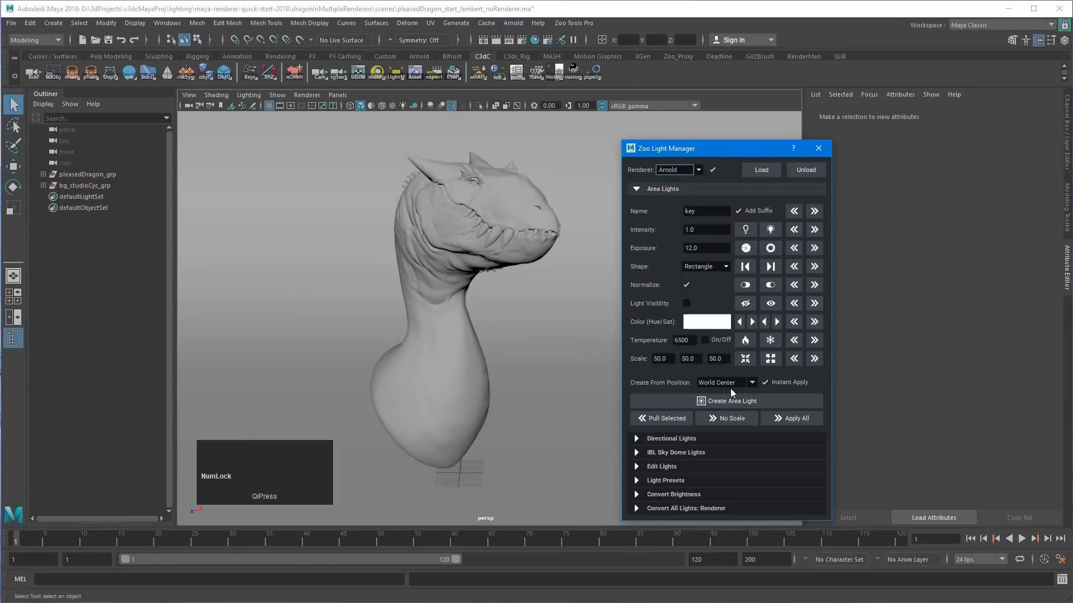
{"action": "left_click", "coordinate": [748, 383]}
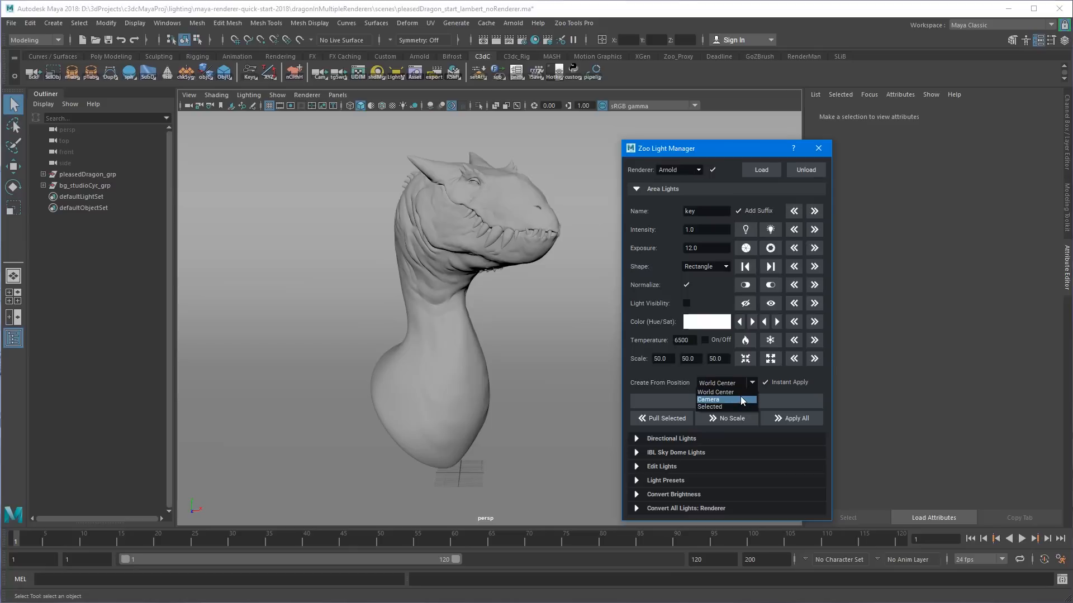
{"action": "left_click", "coordinate": [742, 401]}
{"action": "left_click_drag", "start_coordinate": [480, 271], "coordinate": [545, 316], "text": "alt"}
{"action": "left_click", "coordinate": [719, 400]}
Move and rotate the key light so it hangs above and in front of the dragon's head, angled downwards.
{"action": "right_click_drag", "start_coordinate": [526, 296], "coordinate": [408, 295], "text": "alt"}
{"action": "left_click_drag", "start_coordinate": [407, 295], "coordinate": [425, 284], "text": "alt"}
{"action": "middle_click_drag", "start_coordinate": [425, 284], "coordinate": [435, 283], "text": "alt"}
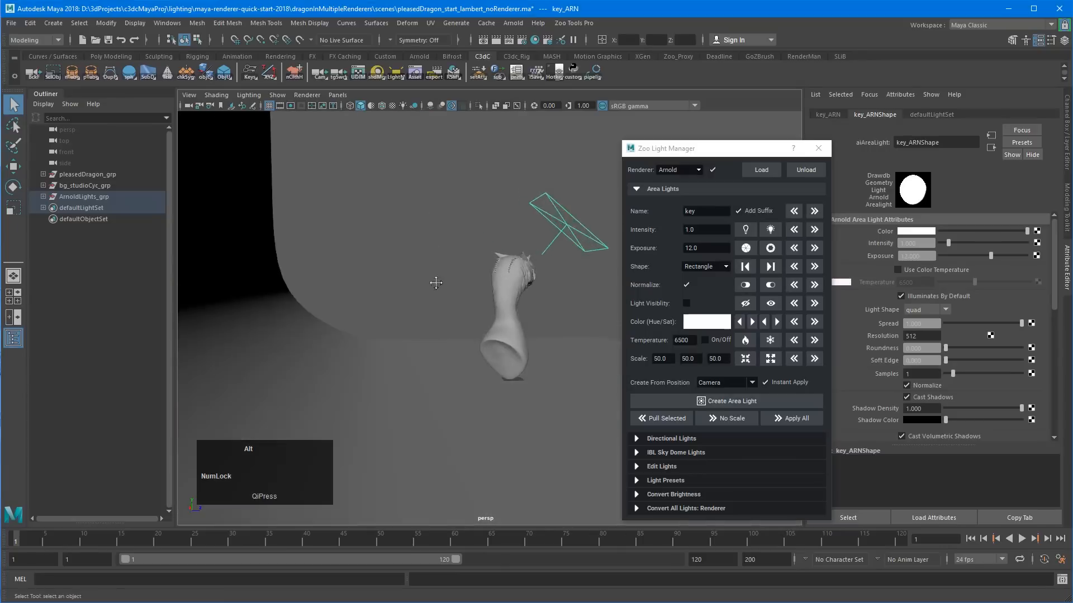
{"action": "right_click_drag", "start_coordinate": [436, 283], "coordinate": [505, 278], "text": "alt"}
{"action": "key", "text": "w"}
{"action": "middle_click_drag", "start_coordinate": [522, 217], "coordinate": [508, 230], "text": "alt"}
{"action": "key", "text": "e"}
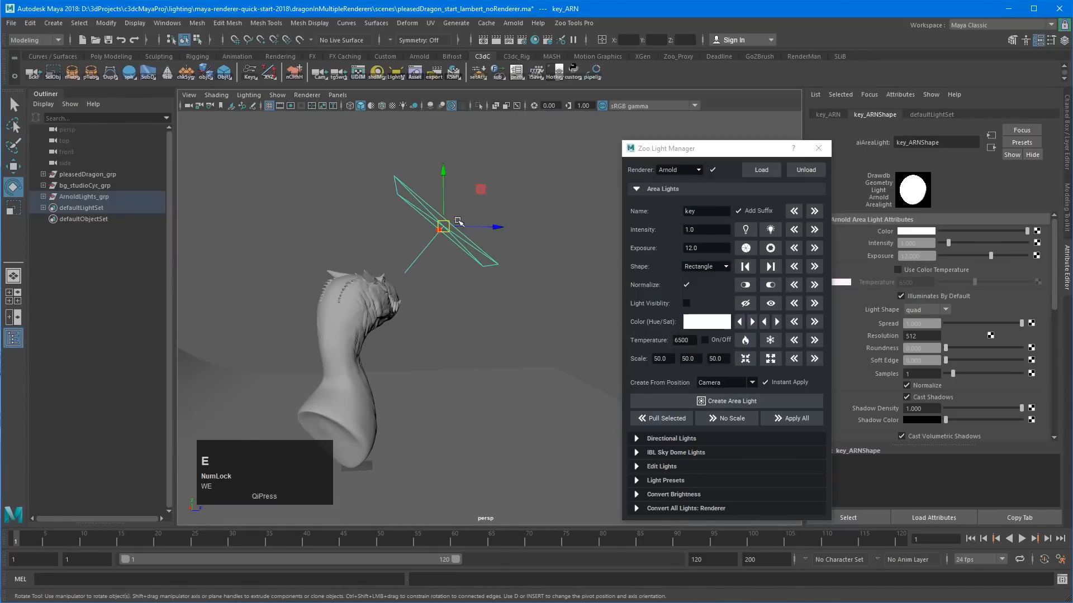
{"action": "mouse_move", "coordinate": [494, 196]}
{"action": "left_mouse_down"}
{"action": "mouse_move", "coordinate": [497, 214]}
{"action": "mouse_move", "coordinate": [457, 202]}
{"action": "mouse_move", "coordinate": [348, 244]}
{"action": "mouse_move", "coordinate": [505, 224]}
{"action": "mouse_move", "coordinate": [483, 214]}
{"action": "left_mouse_up"}
{"action": "key", "text": "w"}
{"action": "key", "text": "space"}
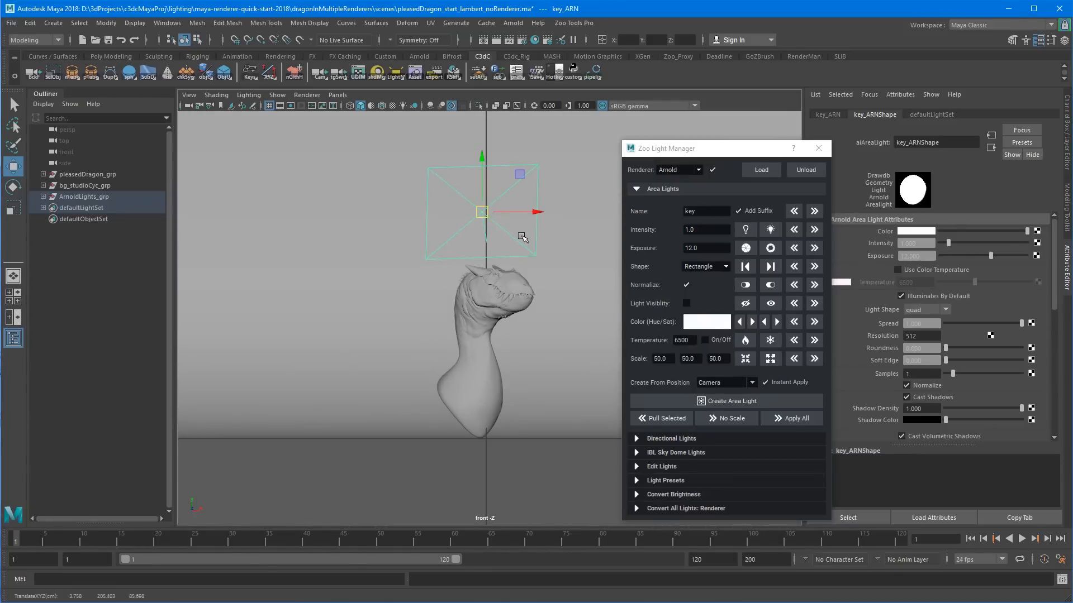
Set the key light's X, Y and Z scale to 40 and deselect it in the perspective view.
{"action": "key", "text": "ctrl+a"}
{"action": "left_click_drag", "start_coordinate": [1032, 180], "coordinate": [1028, 198]}
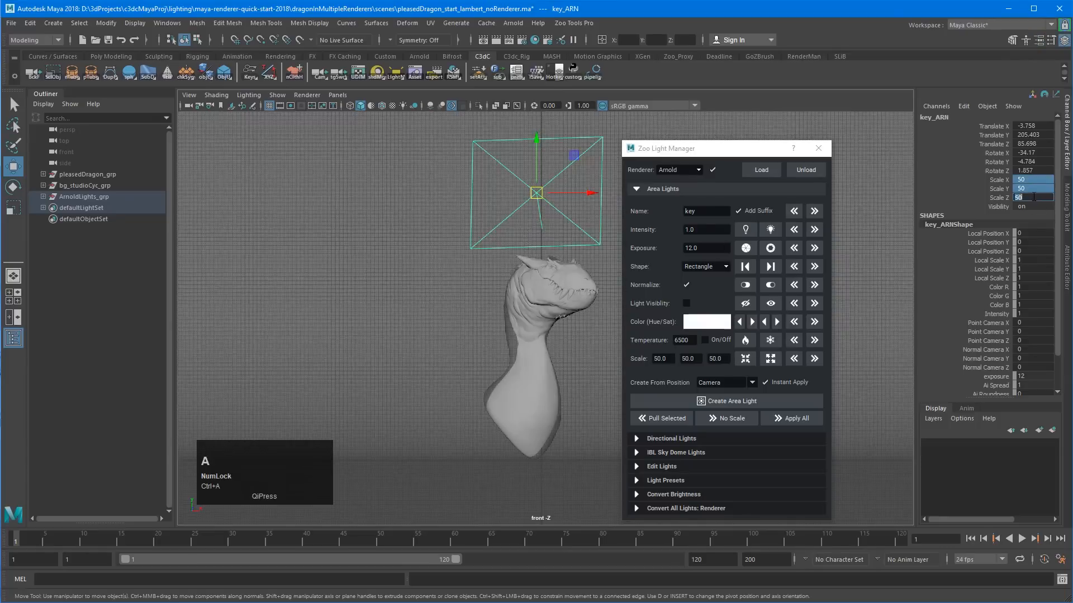
{"action": "type", "text": "40"}
{"action": "key", "text": "Return"}
{"action": "key", "text": "space"}
{"action": "left_click_drag", "start_coordinate": [430, 275], "coordinate": [550, 254], "text": "alt"}
{"action": "middle_click_drag", "start_coordinate": [551, 253], "coordinate": [471, 275], "text": "alt"}
{"action": "left_click_drag", "start_coordinate": [471, 275], "coordinate": [424, 307], "text": "alt"}
{"action": "left_click", "coordinate": [424, 306]}
{"action": "key", "text": "q"}
Close the Zoo Light Manager and frame the dragon from the front in the perspective view.
{"action": "middle_click_drag", "start_coordinate": [436, 306], "coordinate": [497, 263], "text": "alt"}
{"action": "right_click_drag", "start_coordinate": [302, 277], "coordinate": [234, 278], "text": "alt"}
{"action": "left_click_drag", "start_coordinate": [425, 268], "coordinate": [392, 263], "text": "alt"}
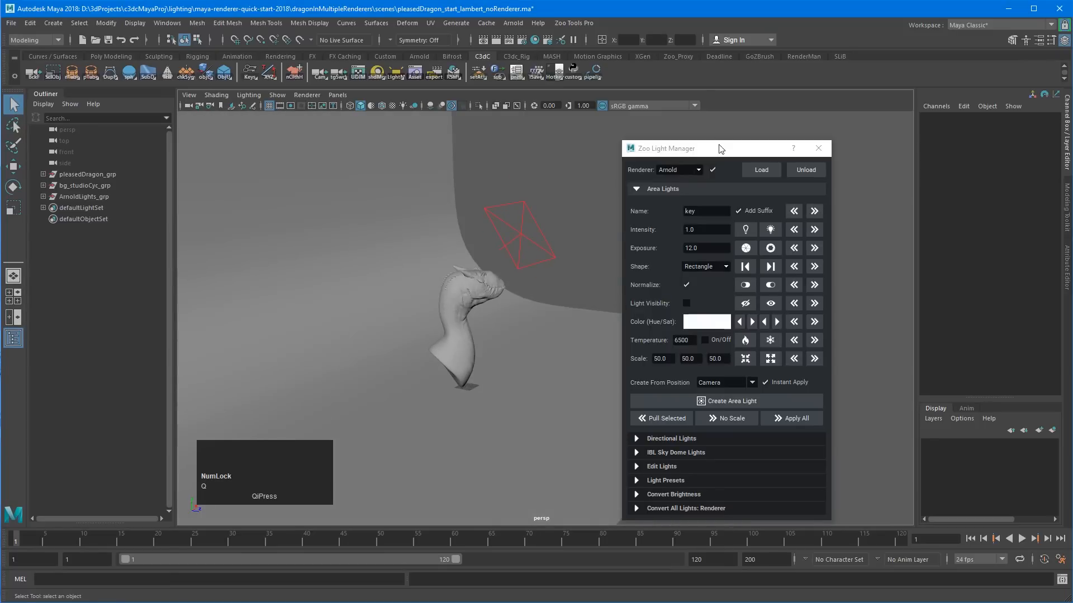
{"action": "left_click_drag", "start_coordinate": [745, 152], "coordinate": [765, 146]}
{"action": "left_click", "coordinate": [840, 144]}
{"action": "left_click_drag", "start_coordinate": [618, 216], "coordinate": [538, 216], "text": "alt"}
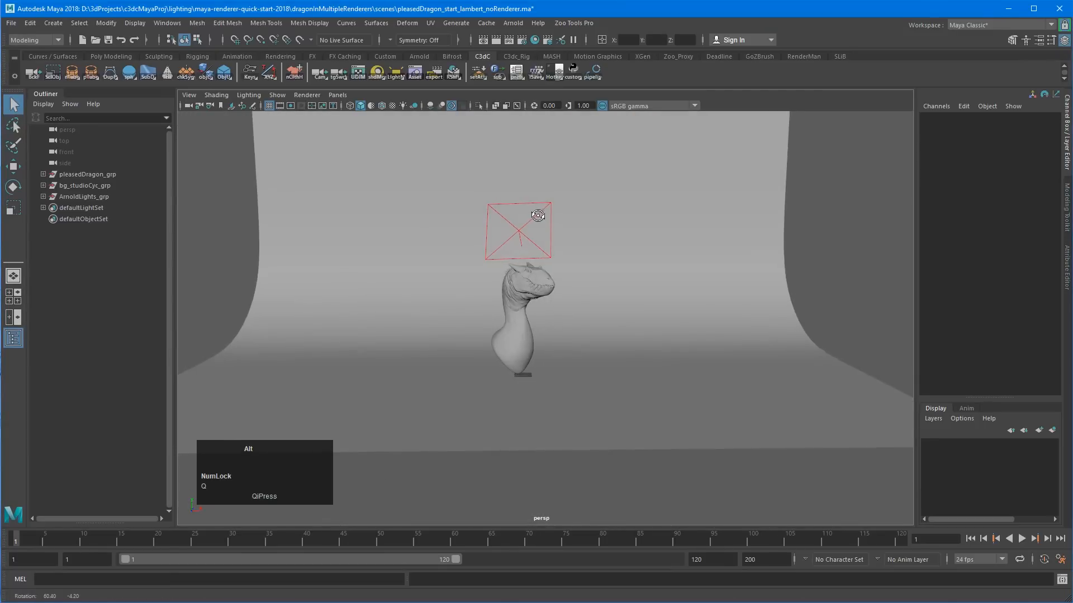
{"action": "middle_click_drag", "start_coordinate": [526, 227], "coordinate": [510, 242], "text": "alt"}
{"action": "right_click_drag", "start_coordinate": [553, 217], "coordinate": [668, 216], "text": "alt"}
{"action": "right_click_drag", "start_coordinate": [284, 244], "coordinate": [395, 244], "text": "alt"}
{"action": "mouse_move", "coordinate": [421, 248]}
{"action": "middle_mouse_down", "text": "alt"}
{"action": "mouse_move", "coordinate": [428, 234]}
{"action": "mouse_move", "coordinate": [481, 232]}
{"action": "mouse_move", "coordinate": [487, 207]}
{"action": "middle_mouse_up", "text": "alt"}
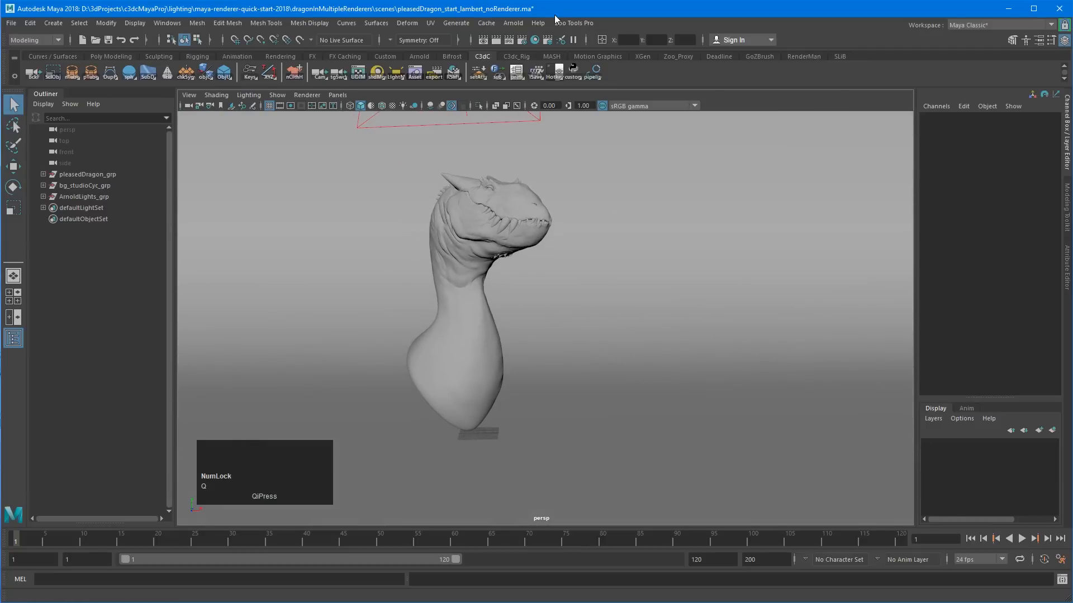
Open the Arnold RenderView, render the dragon from the perspective camera and move the render window clear of the viewport.
{"action": "left_click", "coordinate": [512, 23]}
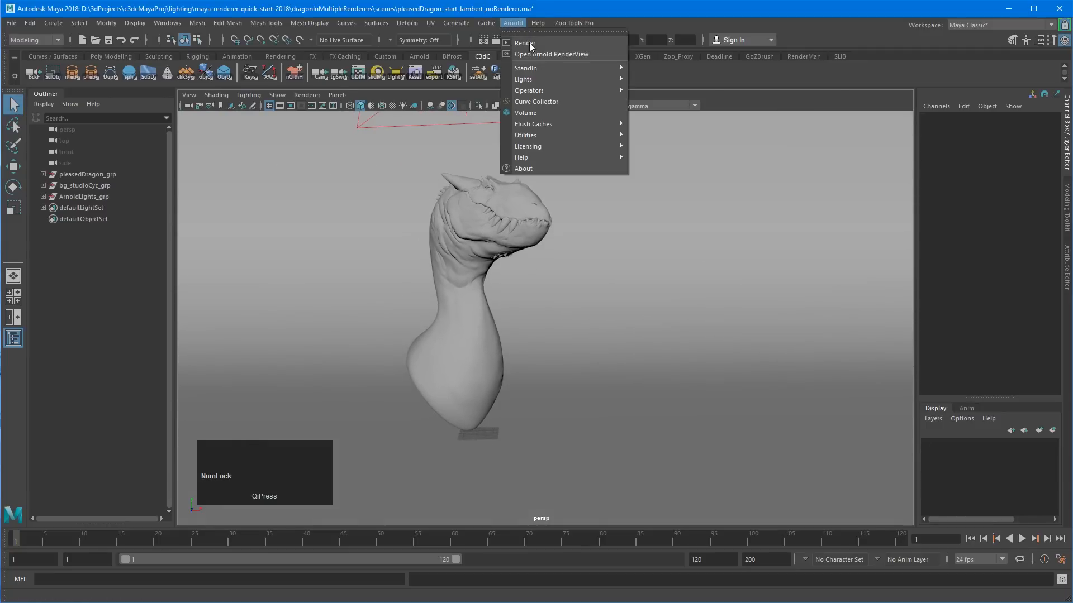
{"action": "left_click", "coordinate": [536, 52]}
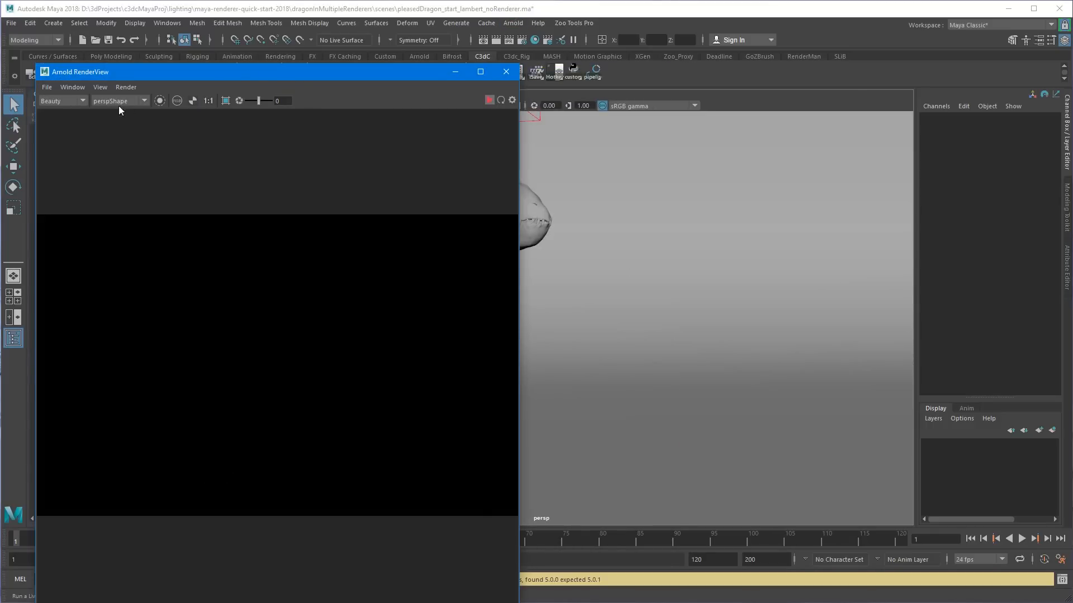
{"action": "left_click_drag", "start_coordinate": [217, 72], "coordinate": [723, 32]}
{"action": "left_click_drag", "start_coordinate": [543, 111], "coordinate": [390, 110]}
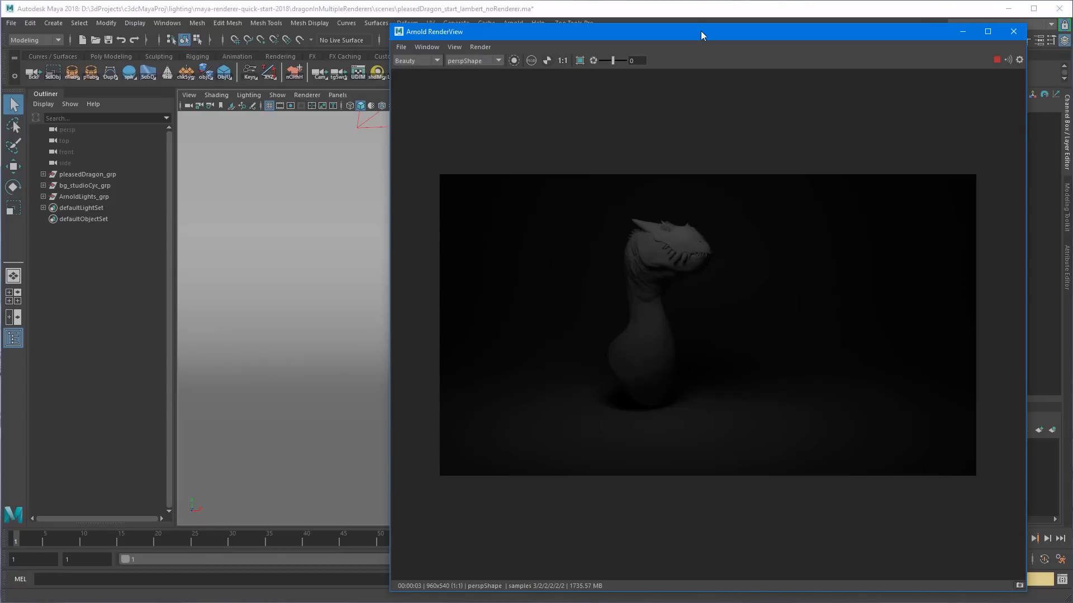
{"action": "left_click_drag", "start_coordinate": [703, 26], "coordinate": [689, 97]}
{"action": "left_click_drag", "start_coordinate": [580, 98], "coordinate": [589, 176]}
{"action": "left_click", "coordinate": [160, 515]}
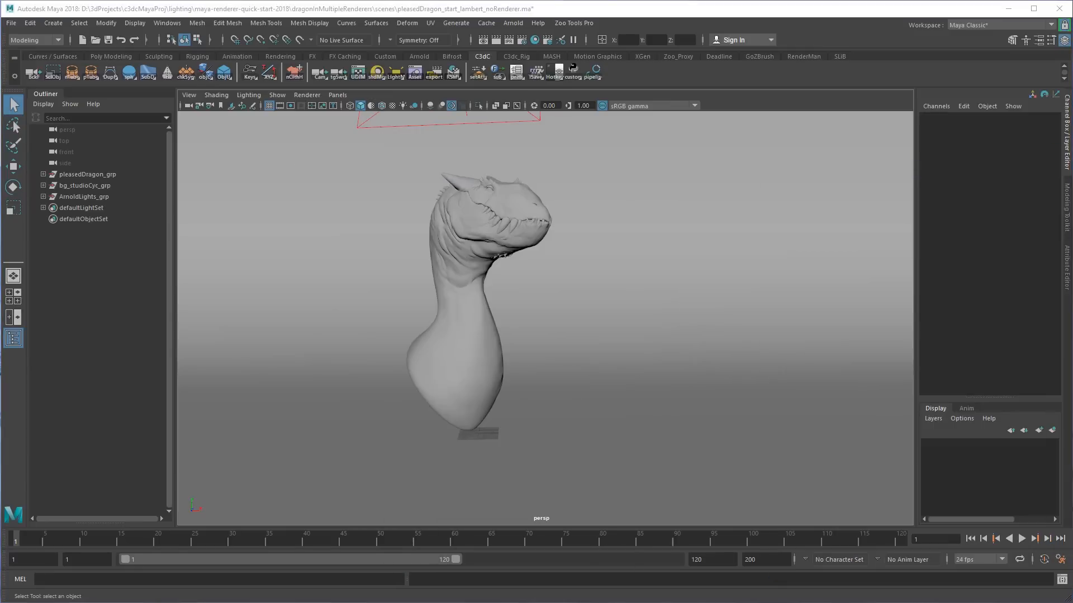
{"action": "left_click", "coordinate": [373, 8]}
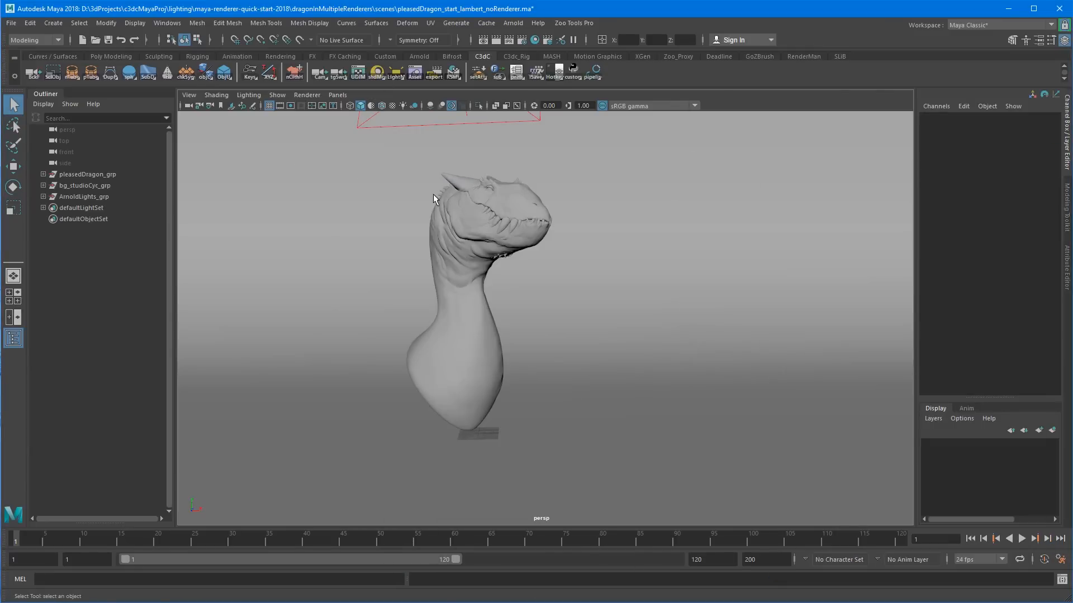
Create a new camera, look through it and frame the whole dragon bust.
{"action": "key", "text": "shift+k"}
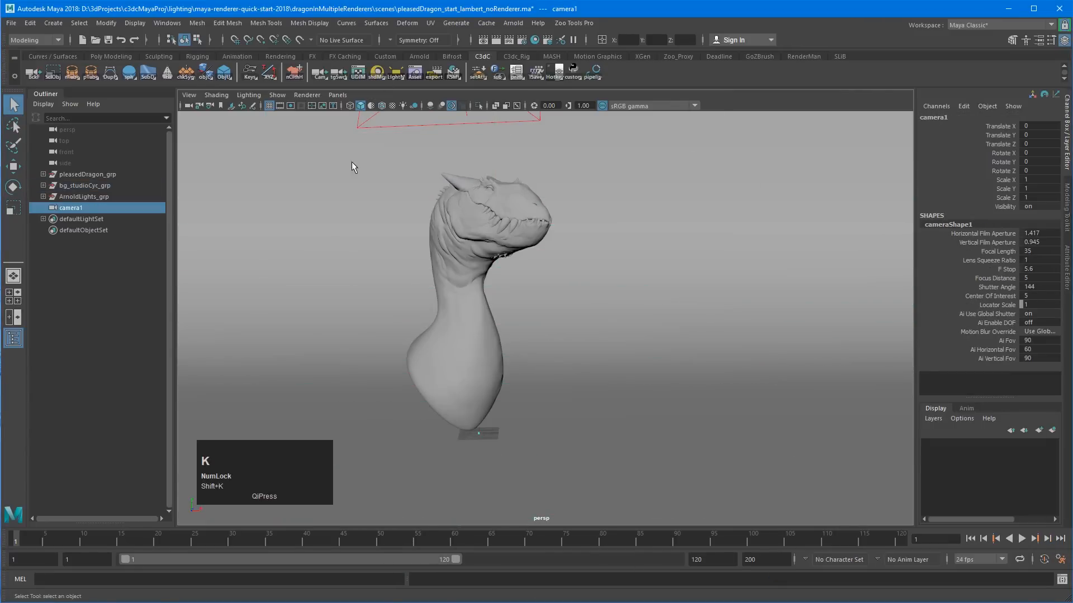
{"action": "middle_click_drag", "start_coordinate": [55, 207], "coordinate": [498, 296]}
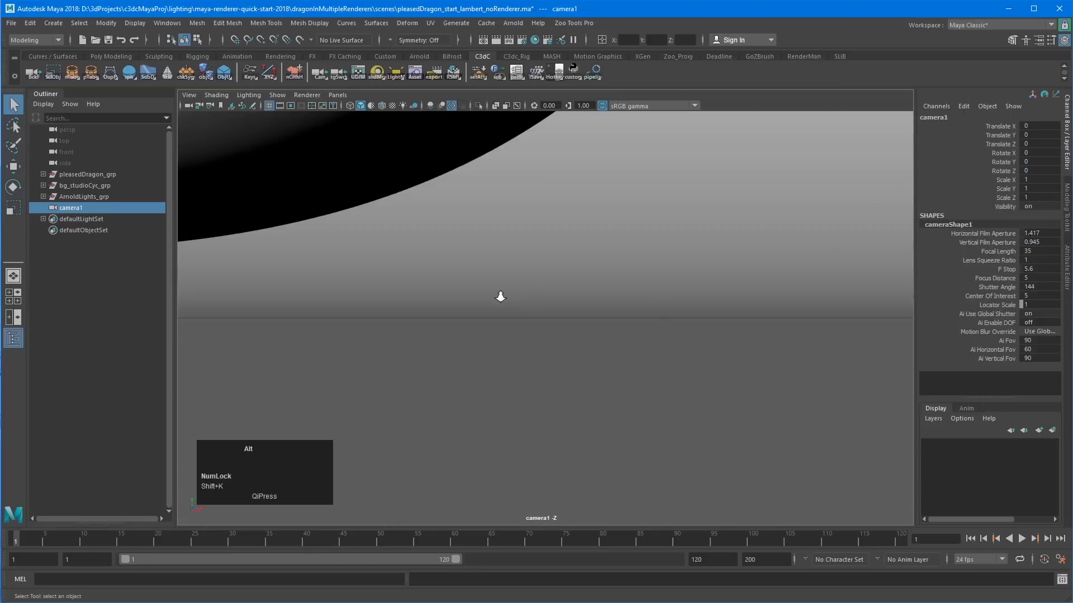
{"action": "right_click_drag", "start_coordinate": [501, 297], "coordinate": [539, 188], "text": "alt"}
{"action": "middle_click_drag", "start_coordinate": [539, 212], "coordinate": [537, 284], "text": "alt"}
{"action": "right_click_drag", "start_coordinate": [592, 219], "coordinate": [633, 249], "text": "alt"}
{"action": "middle_click_drag", "start_coordinate": [606, 210], "coordinate": [596, 252], "text": "alt"}
{"action": "right_click_drag", "start_coordinate": [596, 218], "coordinate": [647, 244], "text": "alt"}
{"action": "middle_click_drag", "start_coordinate": [595, 215], "coordinate": [593, 204], "text": "alt"}
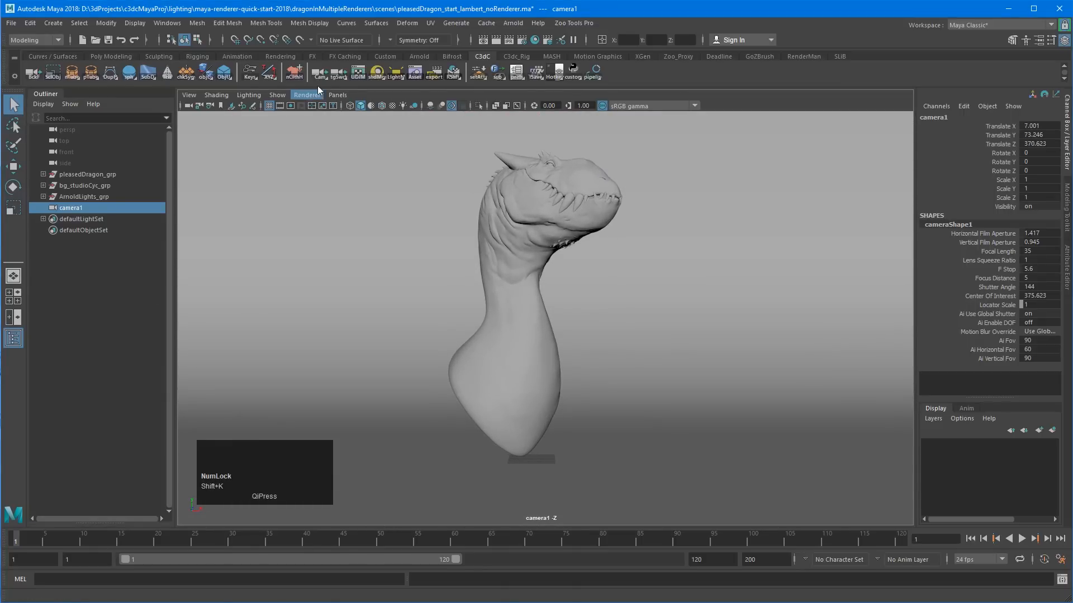
Set the render resolution to 1080p HD (1920x1080) with the resolution gate shown, and move the render window aside.
{"action": "right_click", "coordinate": [321, 78]}
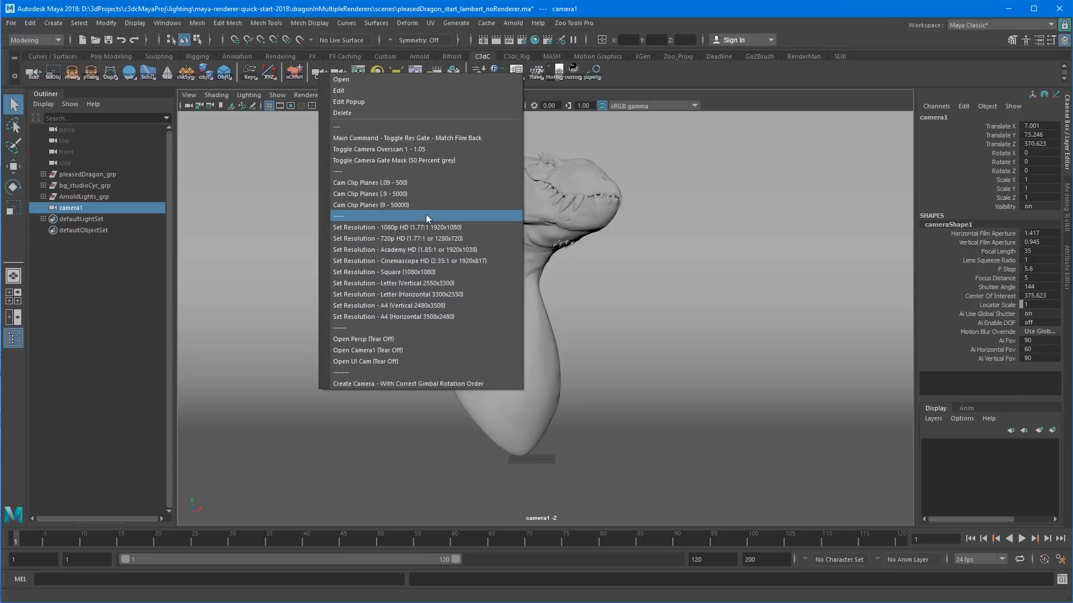
{"action": "left_click", "coordinate": [417, 227]}
{"action": "key", "text": "Num_Lock"}
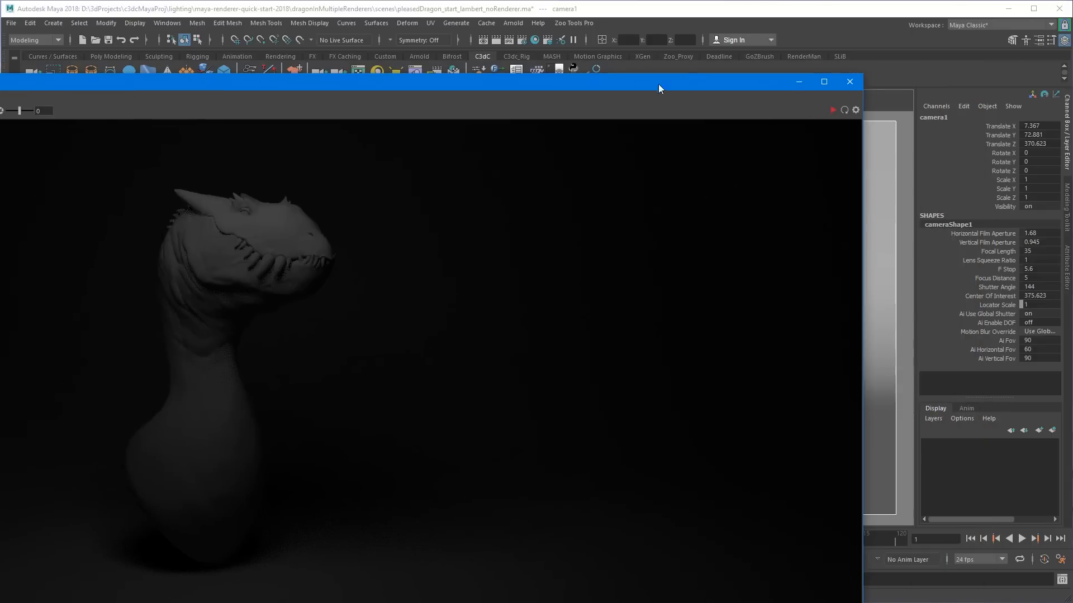
{"action": "left_click_drag", "start_coordinate": [659, 89], "coordinate": [322, 82]}
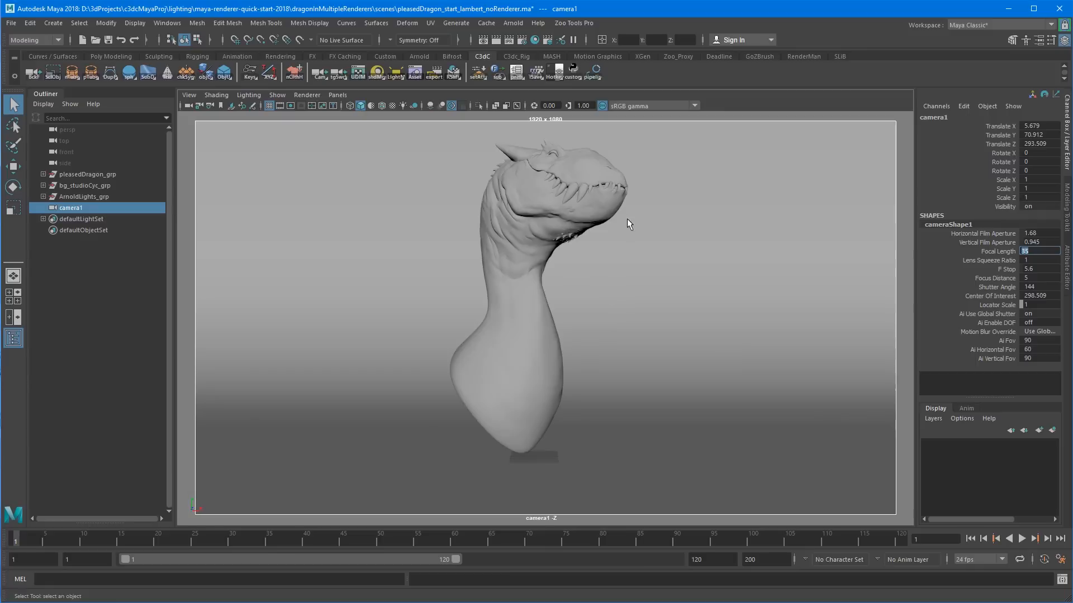
Set the camera's focal length to 80 and pull it back to frame the full dragon again.
{"action": "key", "text": "Num_Lock"}
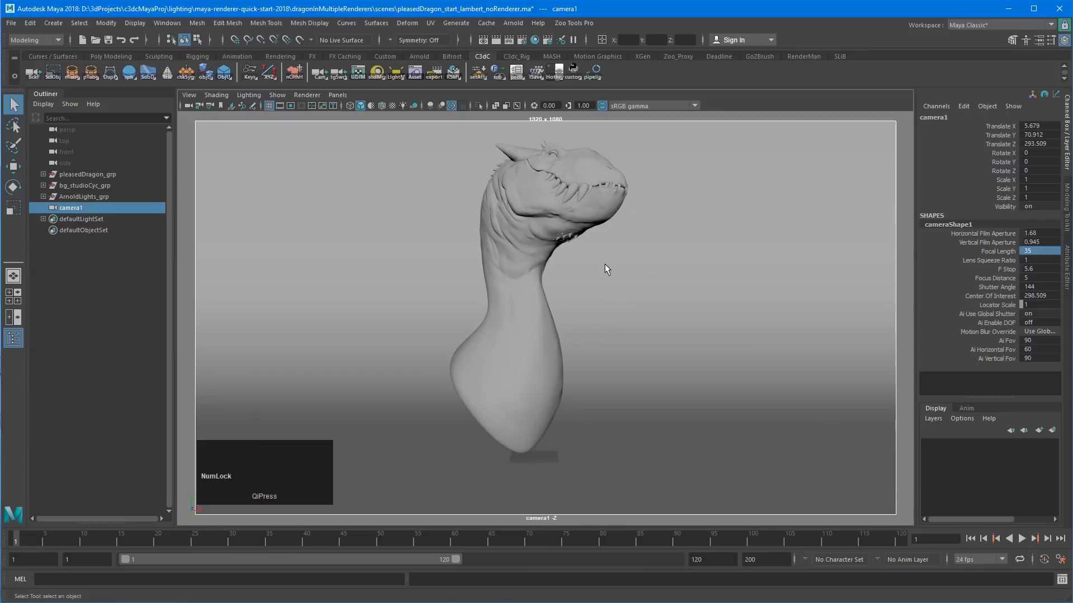
{"action": "key", "text": "k"}
{"action": "left_click", "coordinate": [1042, 250]}
{"action": "type", "text": "80"}
{"action": "key", "text": "Return"}
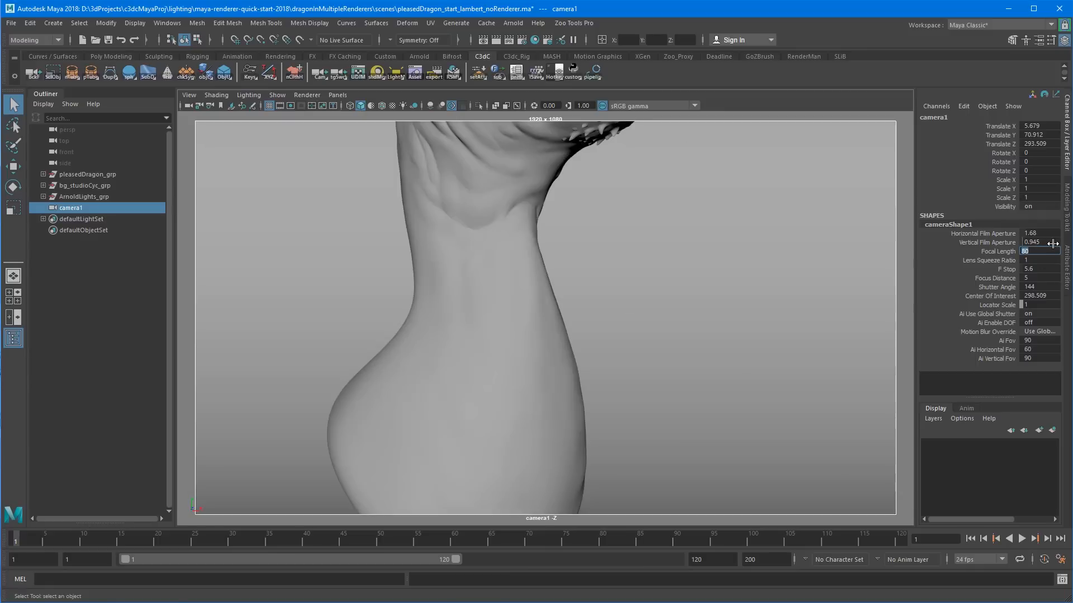
{"action": "key", "text": "alt"}
{"action": "right_click_drag", "start_coordinate": [495, 246], "coordinate": [376, 245], "text": "alt"}
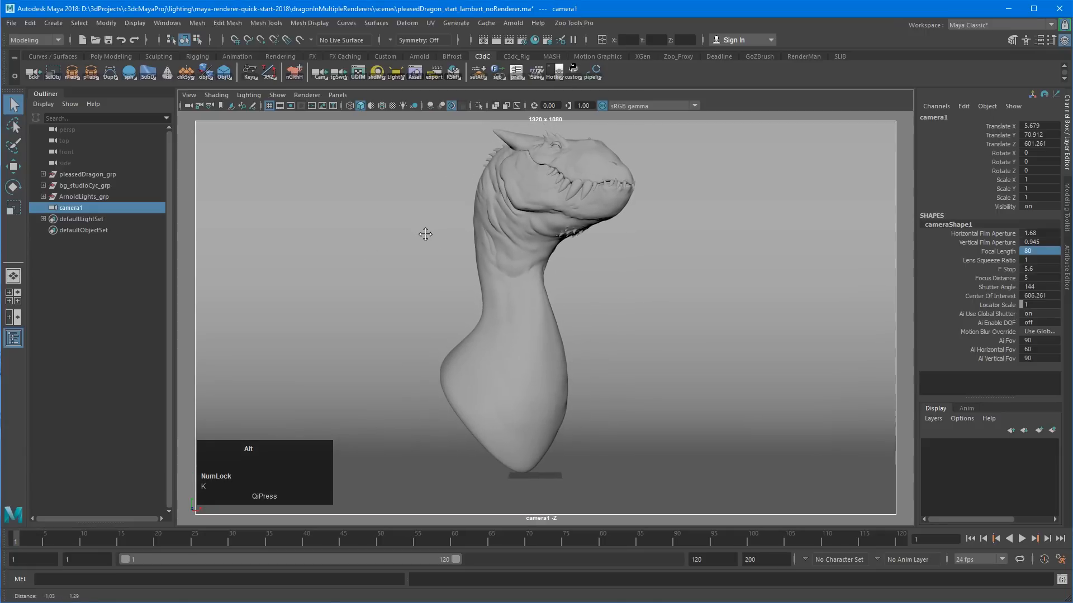
{"action": "middle_click_drag", "start_coordinate": [428, 244], "coordinate": [434, 242], "text": "alt"}
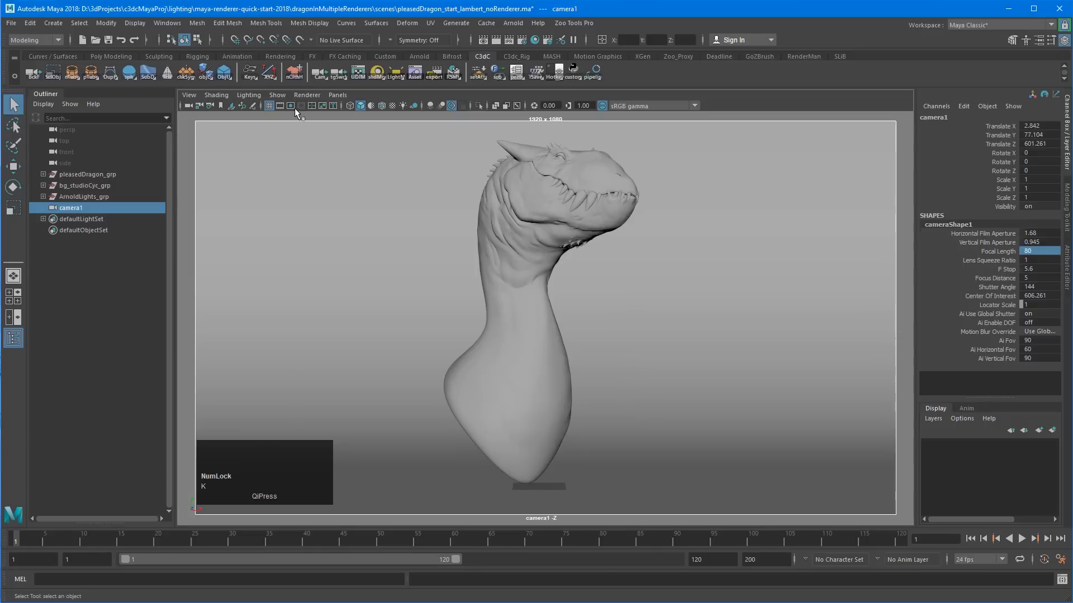
Centre the dragon in the camera frame using the field chart as a guide, and hide the chart.
{"action": "left_click", "coordinate": [311, 106]}
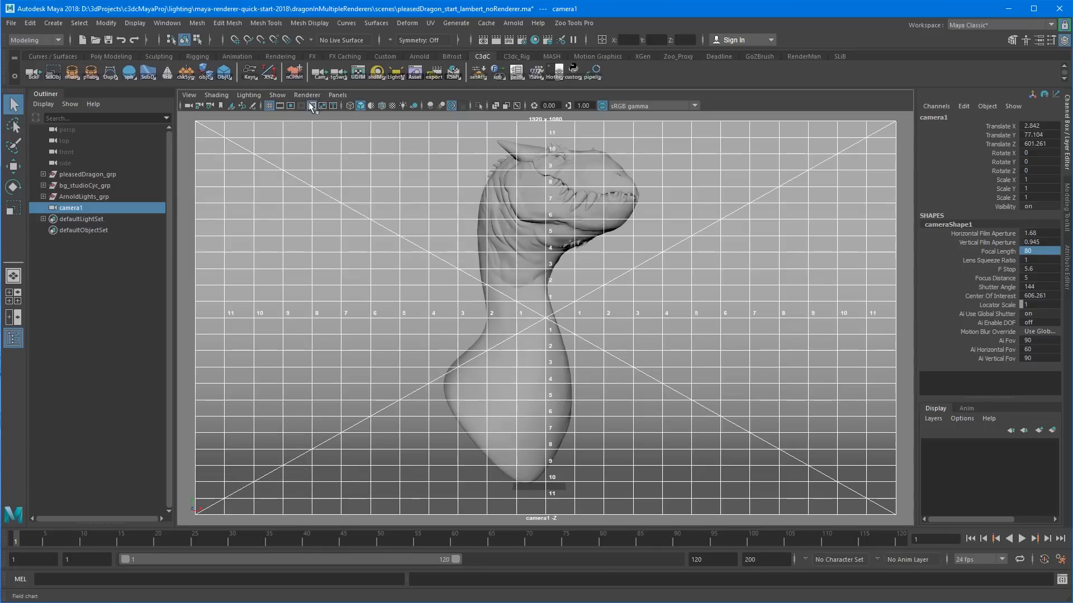
{"action": "middle_click_drag", "start_coordinate": [517, 283], "coordinate": [517, 271], "text": "alt"}
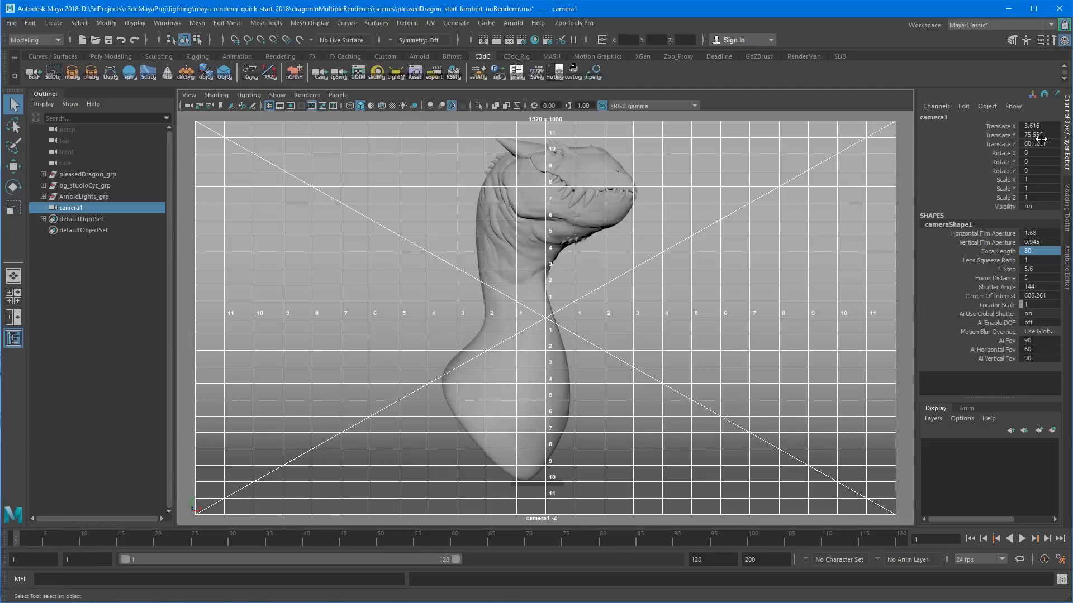
{"action": "middle_click_drag", "start_coordinate": [610, 238], "coordinate": [609, 239], "text": "alt"}
{"action": "left_click", "coordinate": [312, 106]}
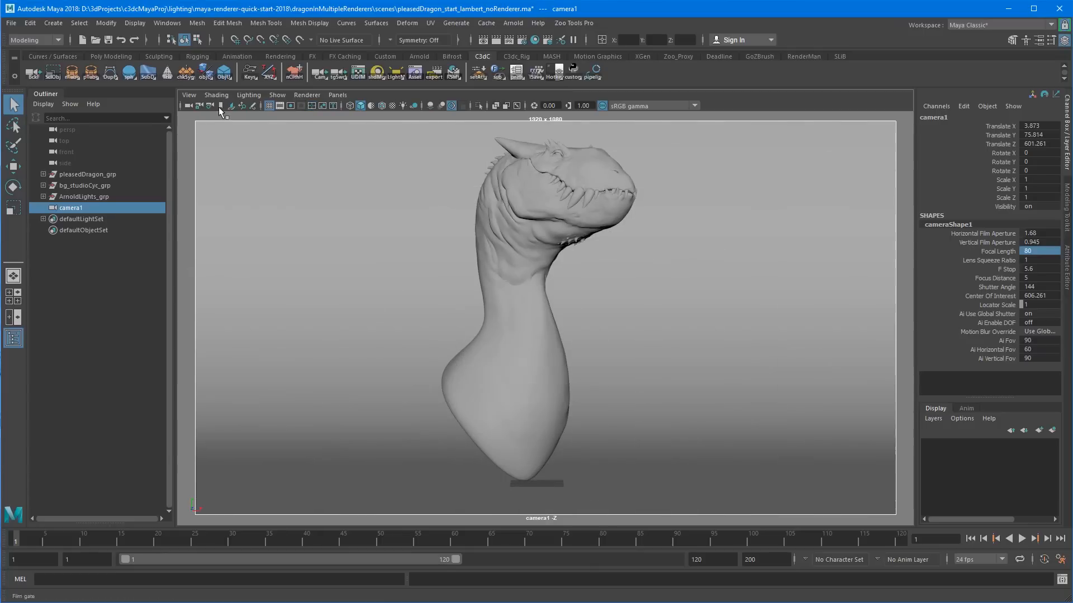
Bookmark the camera view, move the camera away and recall the cameraView1 bookmark.
{"action": "left_click", "coordinate": [221, 105]}
{"action": "right_click_drag", "start_coordinate": [787, 290], "coordinate": [558, 290], "text": "alt"}
{"action": "left_click_drag", "start_coordinate": [559, 290], "coordinate": [732, 324], "text": "alt"}
{"action": "right_click", "coordinate": [217, 103]}
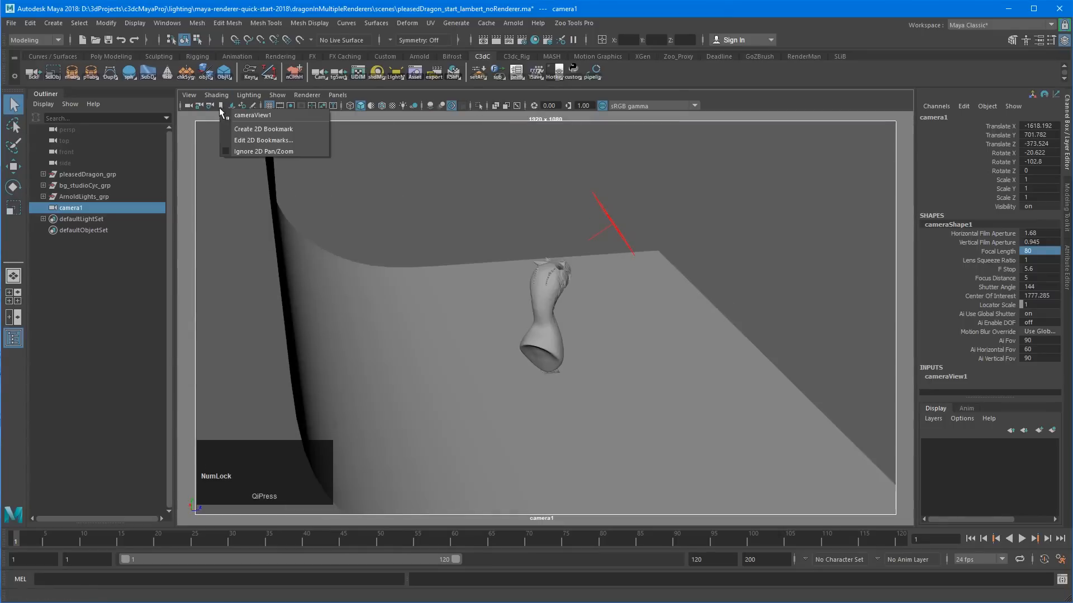
{"action": "left_click", "coordinate": [266, 114]}
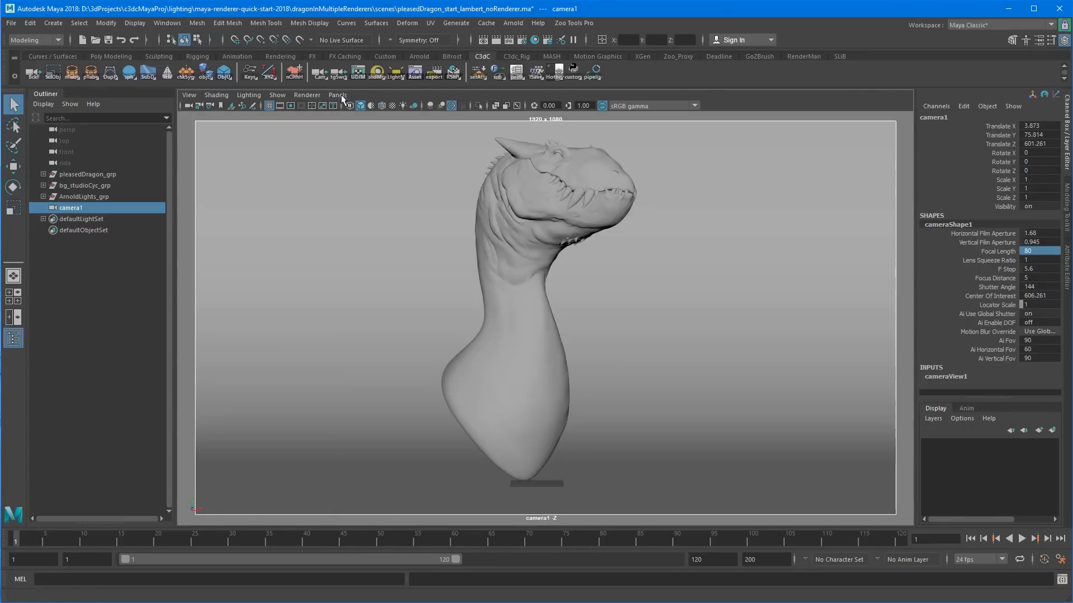
Bring back the Arnold RenderView and switch its render camera to cameraShape1.
{"action": "left_click_drag", "start_coordinate": [1072, 65], "coordinate": [260, 66]}
{"action": "left_click", "coordinate": [263, 99]}
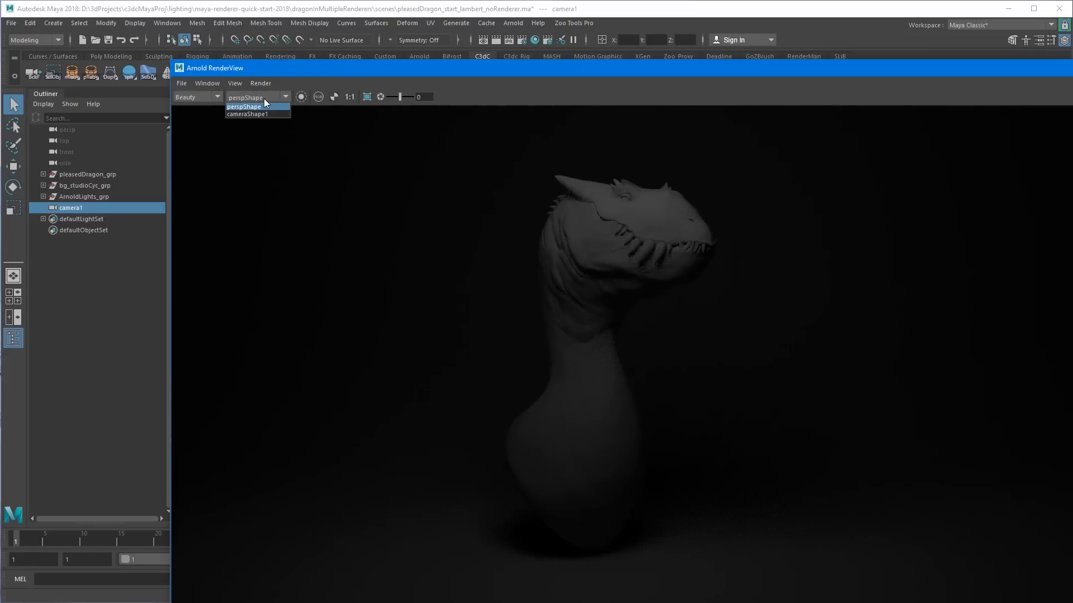
{"action": "left_click", "coordinate": [266, 114]}
Set the Arnold RenderView test resolution to 50% and reposition the window so the whole render is visible.
{"action": "left_click_drag", "start_coordinate": [352, 66], "coordinate": [245, 31]}
{"action": "left_click", "coordinate": [141, 44]}
{"action": "mouse_move", "coordinate": [173, 153]}
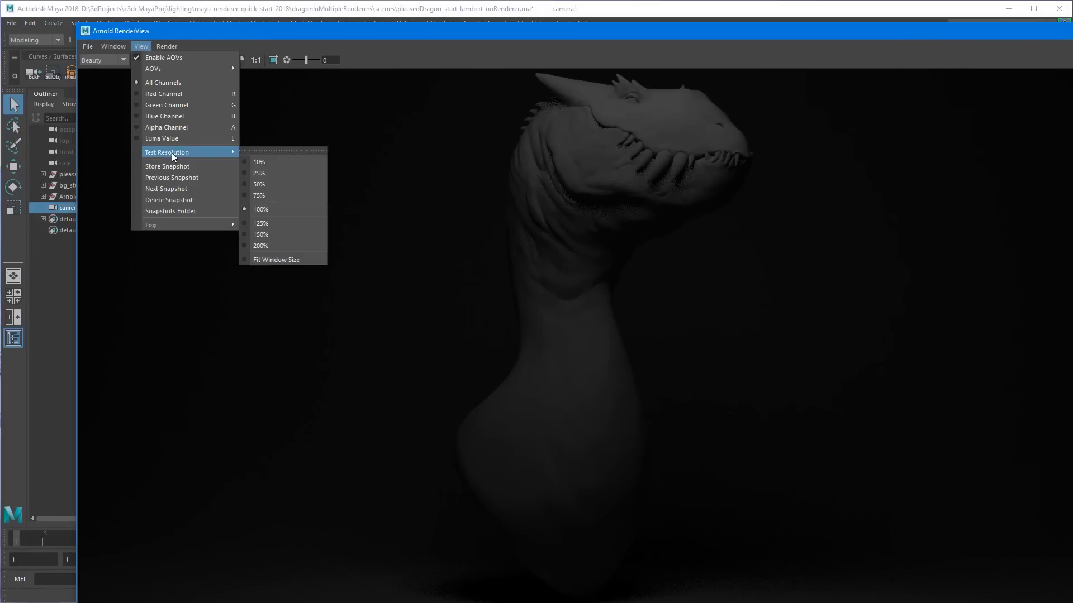
{"action": "left_click", "coordinate": [278, 183]}
{"action": "left_click_drag", "start_coordinate": [79, 26], "coordinate": [484, 124]}
{"action": "left_click_drag", "start_coordinate": [543, 158], "coordinate": [512, 161]}
{"action": "left_click_drag", "start_coordinate": [650, 172], "coordinate": [458, 41]}
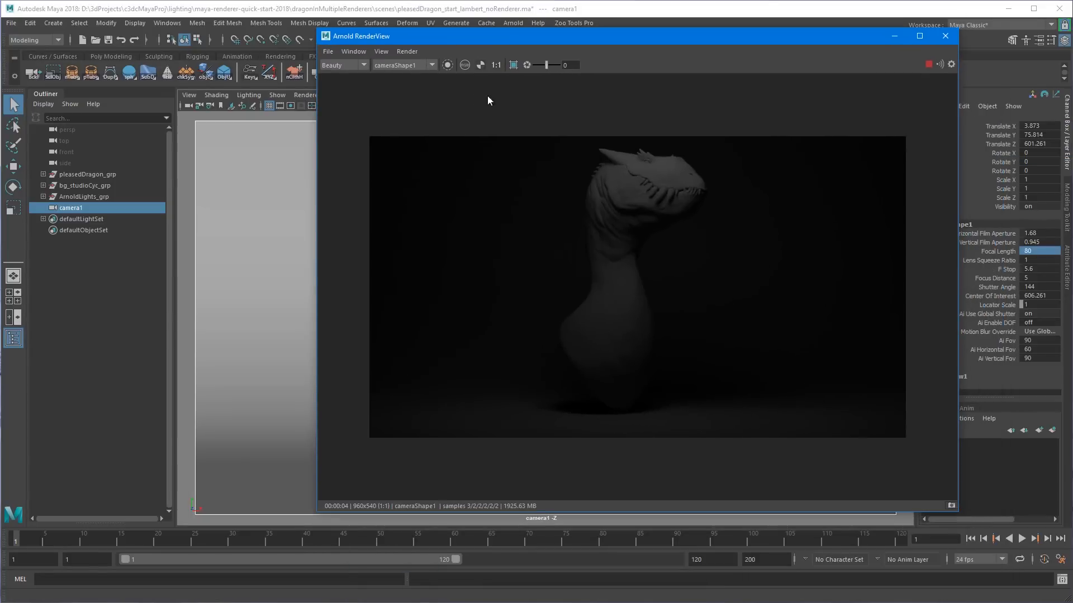
Set the Arnold render's Save UI Threads option to 2.
{"action": "left_click", "coordinate": [347, 52]}
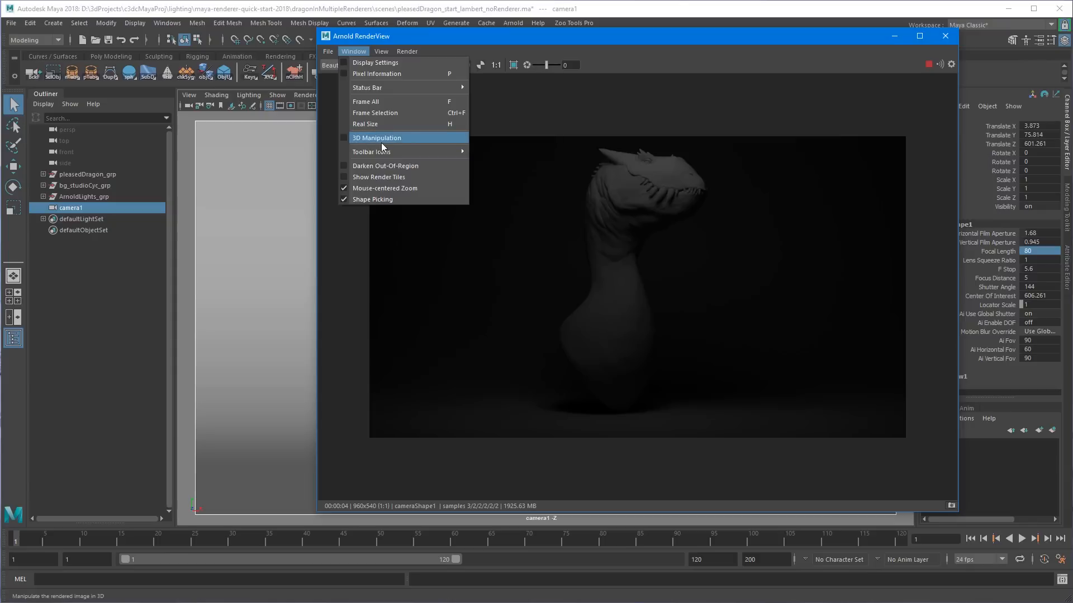
{"action": "left_click", "coordinate": [583, 102]}
{"action": "left_click", "coordinate": [407, 52]}
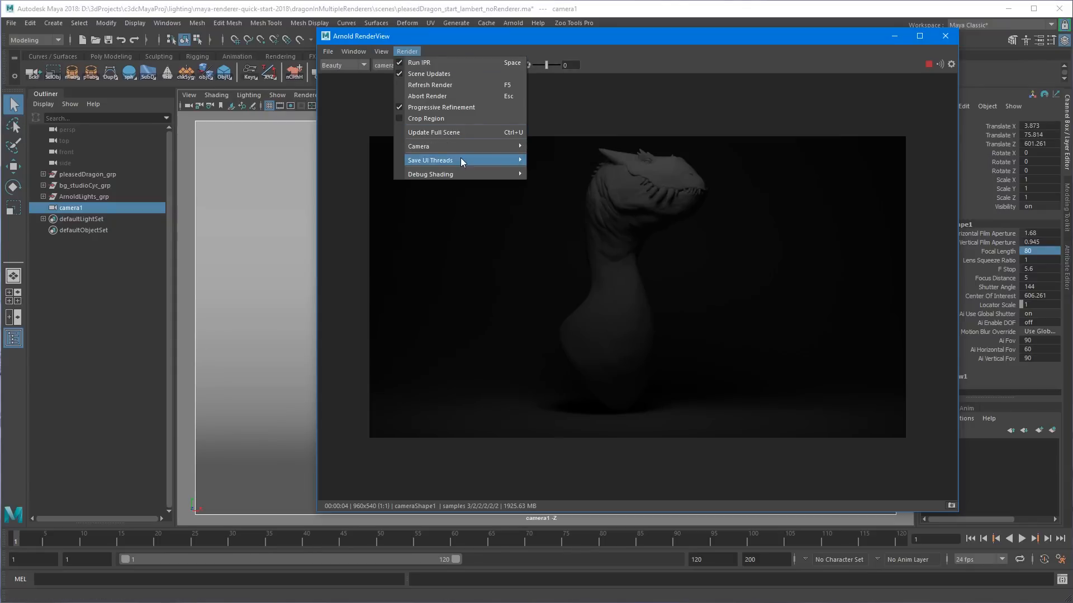
{"action": "mouse_move", "coordinate": [474, 160]}
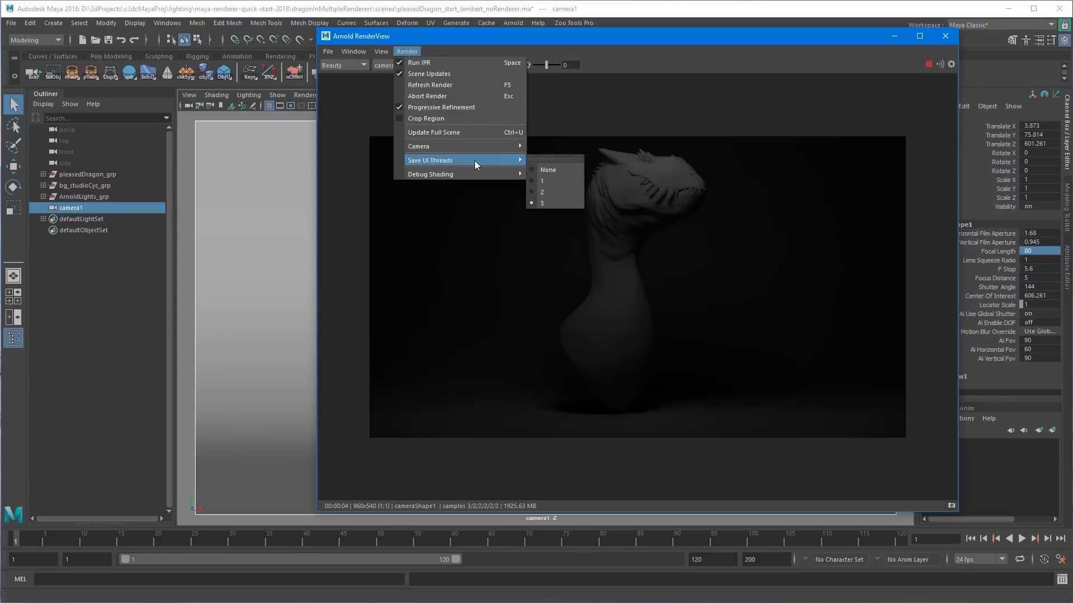
{"action": "left_click", "coordinate": [545, 193]}
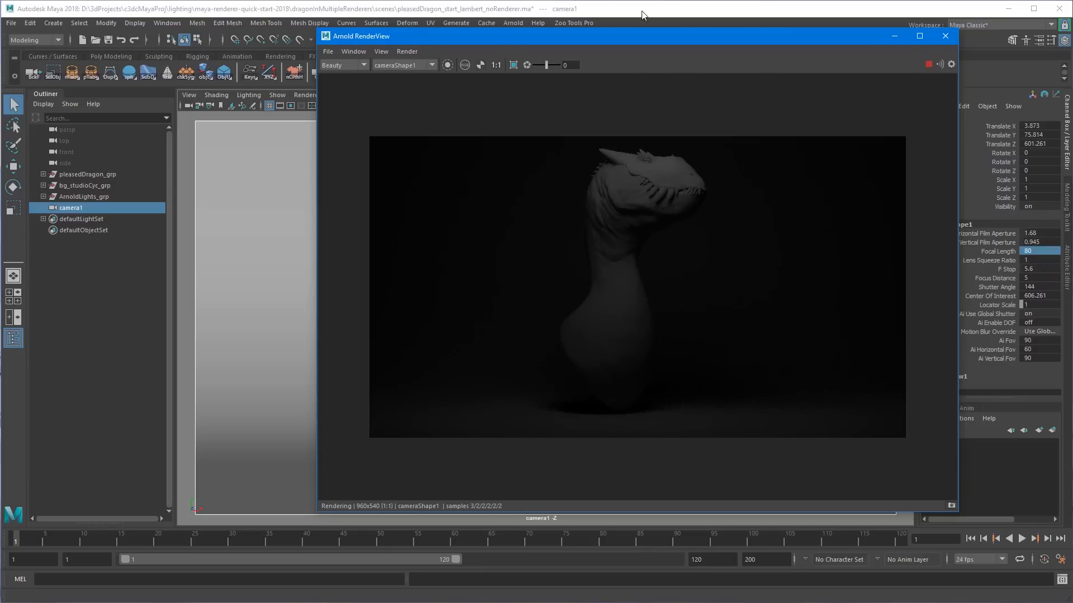
Select the key_ARN light in ArnoldLights_grp and open its area light settings in the Zoo Light Manager beside the render.
{"action": "left_click_drag", "start_coordinate": [507, 31], "coordinate": [552, 41]}
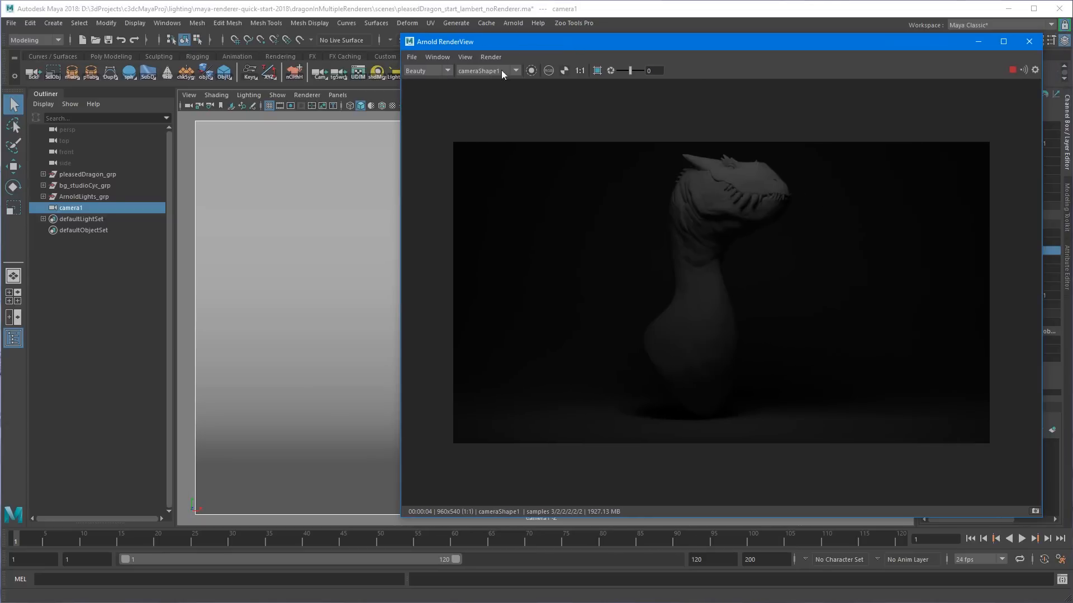
{"action": "left_click", "coordinate": [43, 197]}
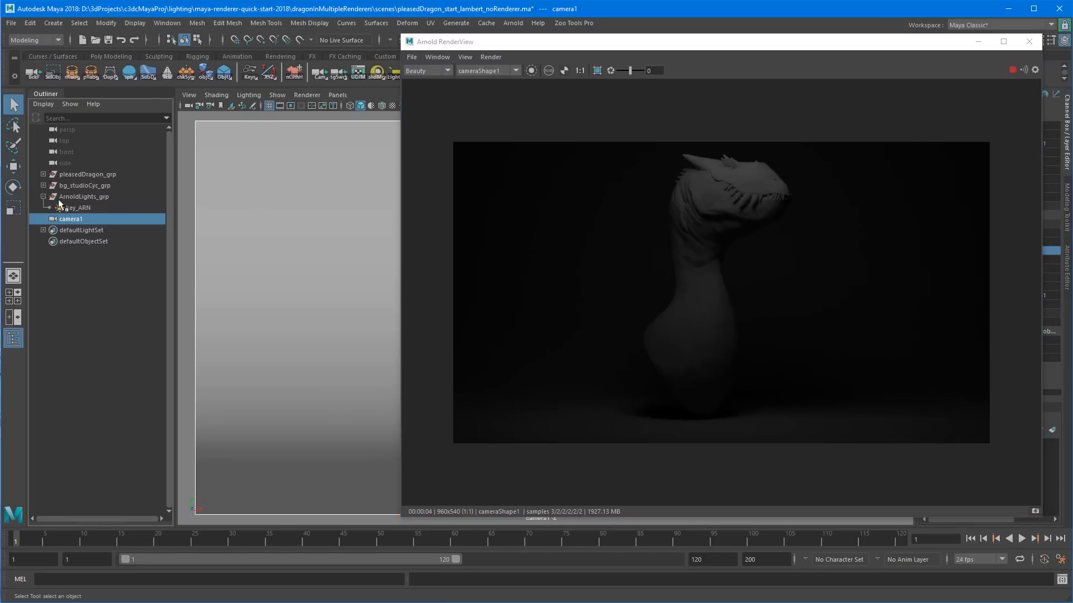
{"action": "left_click", "coordinate": [107, 208]}
{"action": "left_click", "coordinate": [394, 78]}
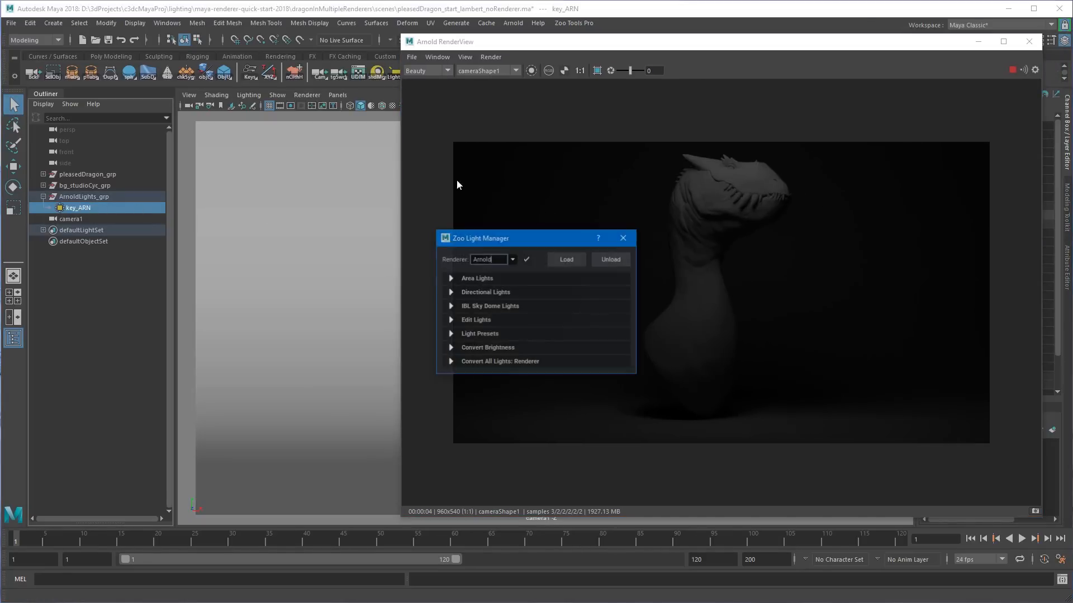
{"action": "left_click_drag", "start_coordinate": [527, 239], "coordinate": [272, 121]}
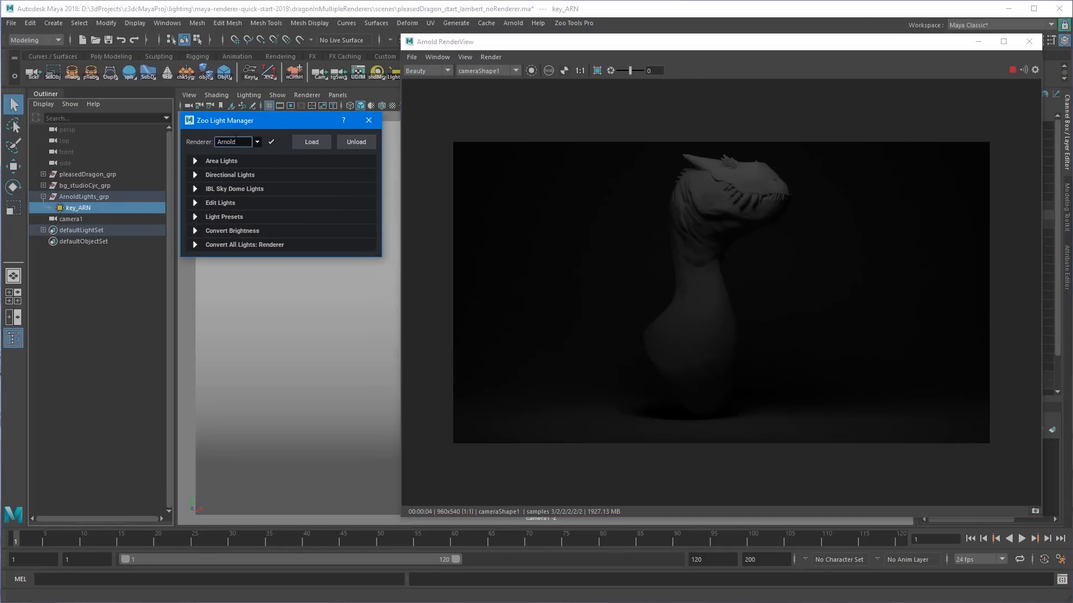
{"action": "left_click", "coordinate": [219, 161]}
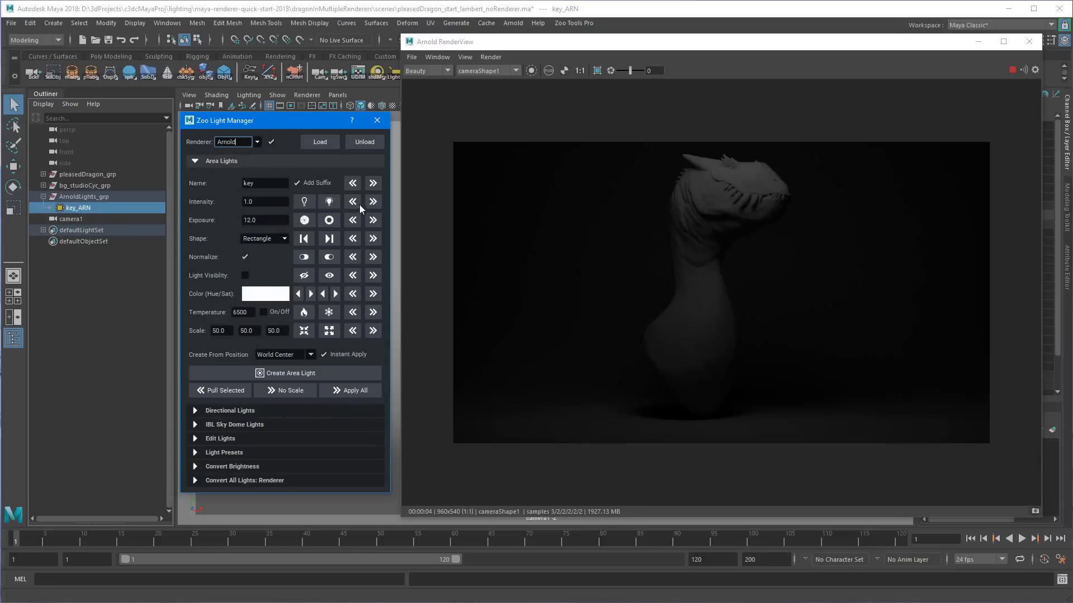
Brighten the key light in repeated increments, and set its intensity to 30300.
{"action": "left_click", "coordinate": [330, 202]}
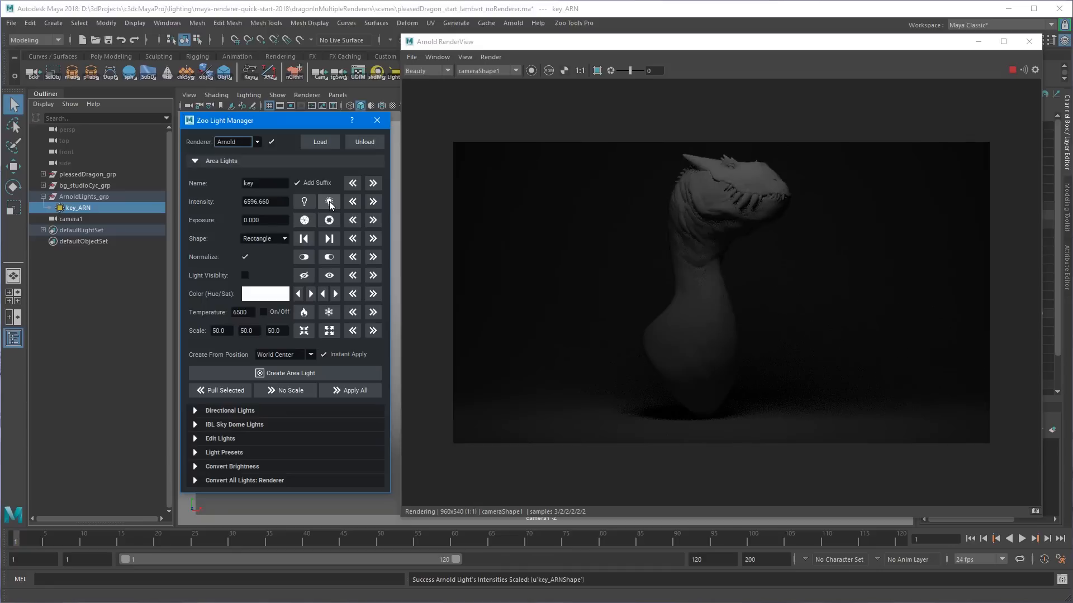
{"action": "left_click", "coordinate": [330, 202], "text": "shift"}
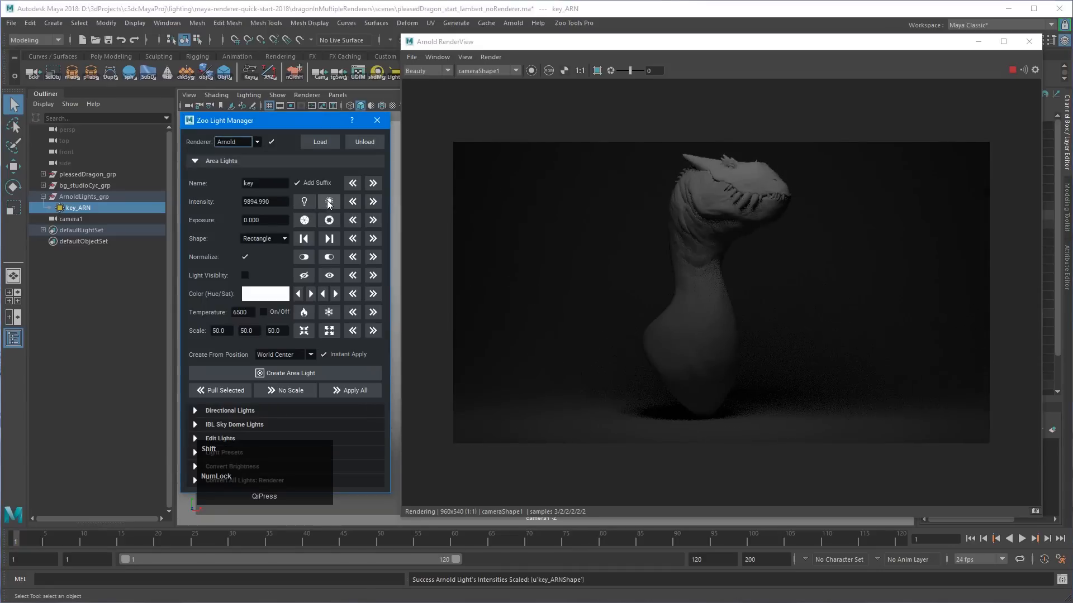
{"action": "left_click", "coordinate": [329, 203], "text": "shift"}
{"action": "left_click", "coordinate": [330, 202], "text": "shift"}
{"action": "left_click", "coordinate": [330, 202], "text": "shift"}
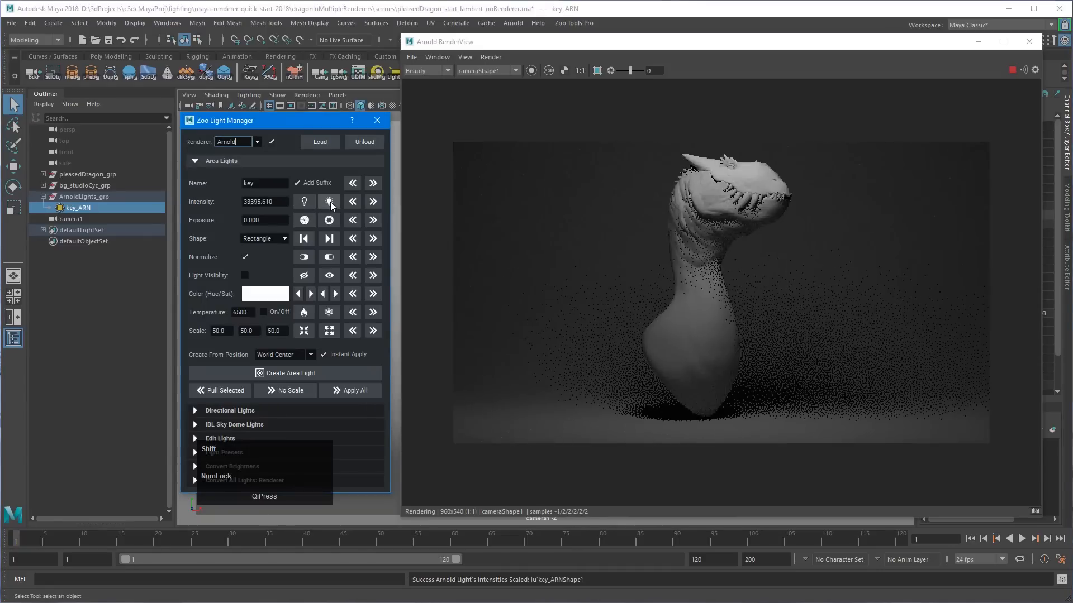
{"action": "double_click", "coordinate": [265, 201]}
{"action": "type", "text": "30300"}
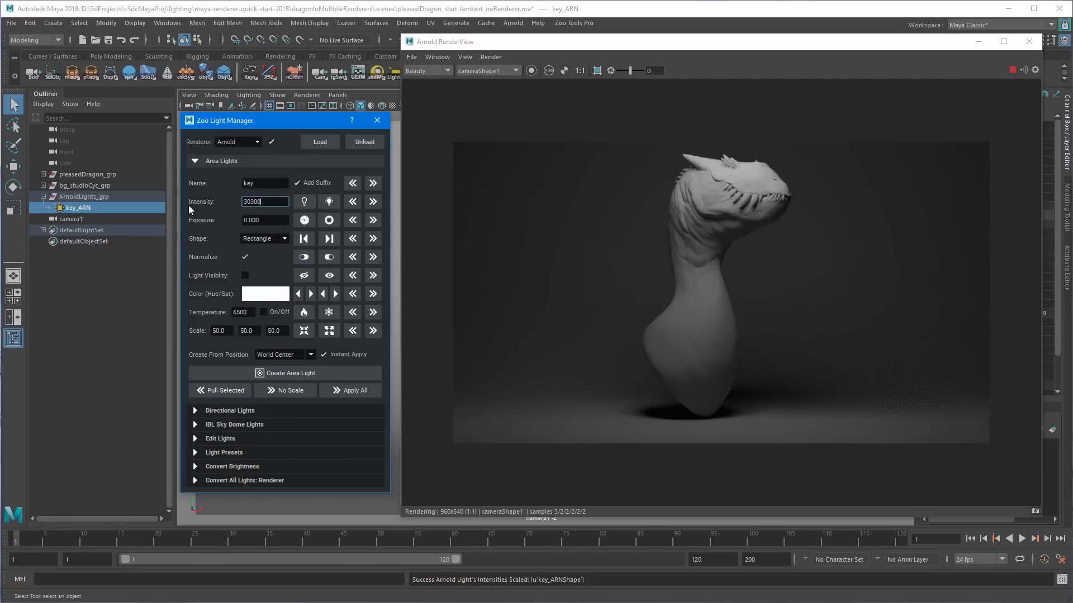
{"action": "key", "text": "Return"}
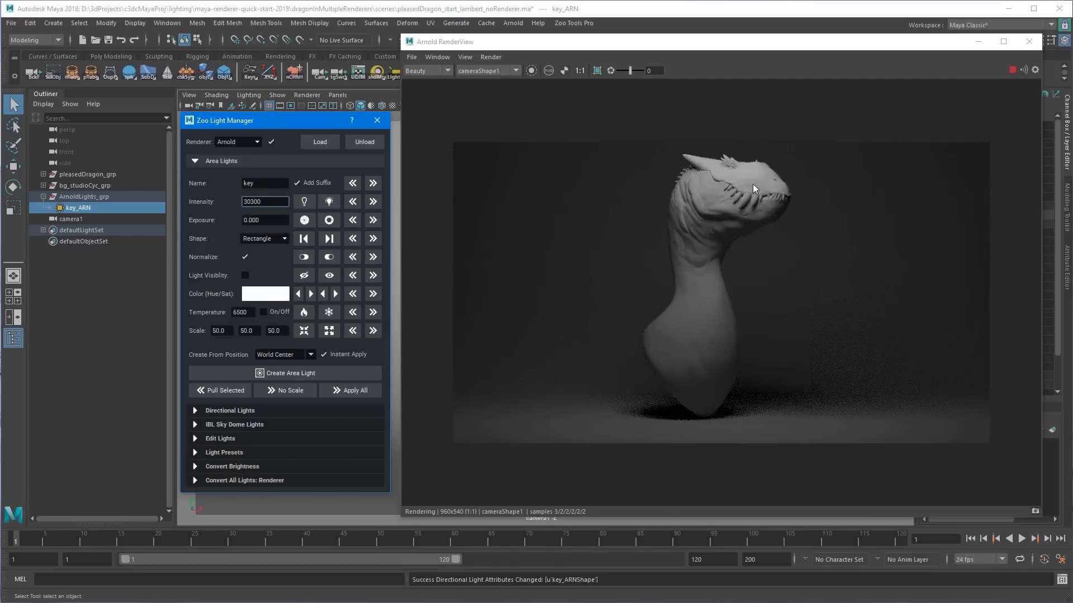
{"action": "left_click_drag", "start_coordinate": [766, 42], "coordinate": [1025, 93]}
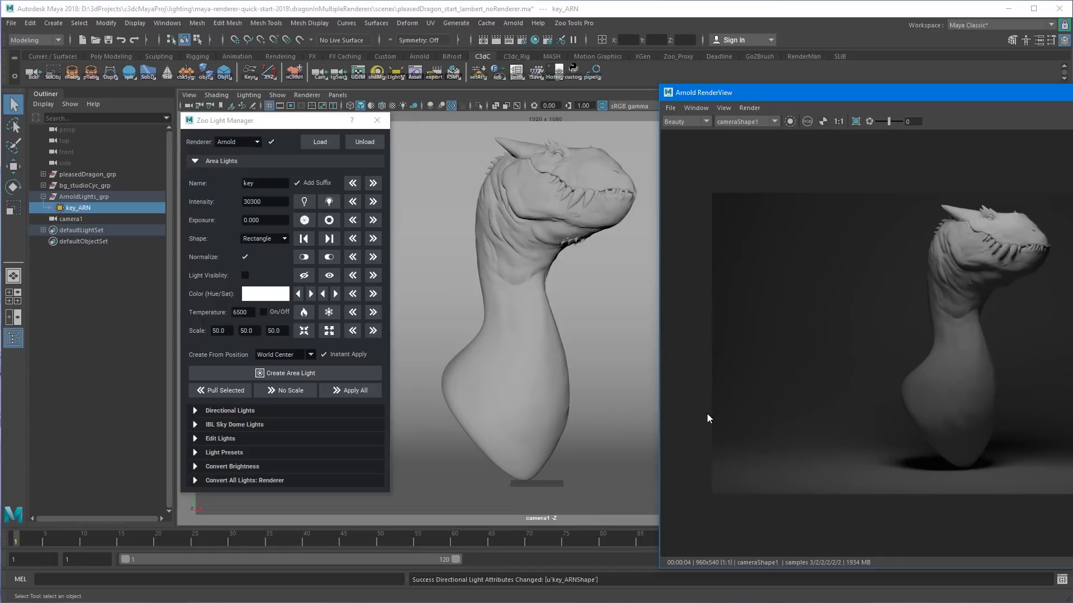
{"action": "left_click_drag", "start_coordinate": [769, 92], "coordinate": [746, 65]}
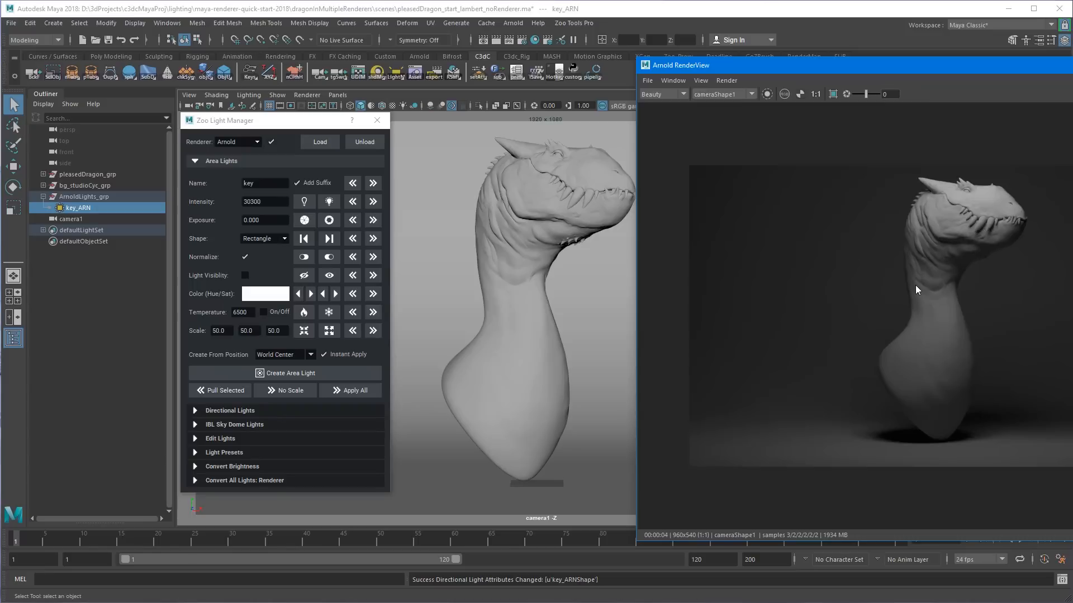
{"action": "left_click_drag", "start_coordinate": [828, 68], "coordinate": [618, 76]}
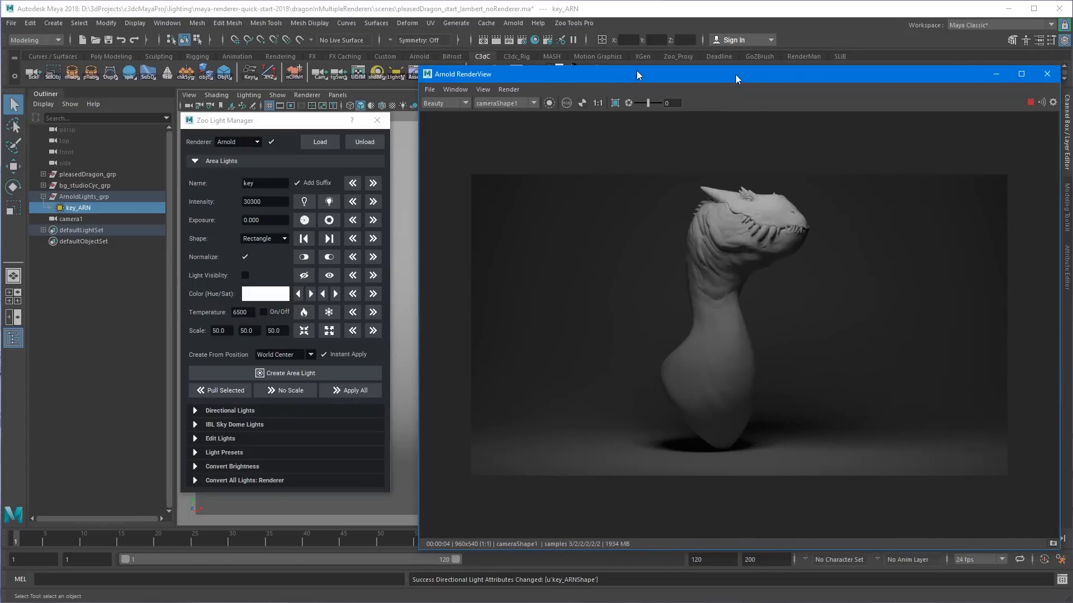
{"action": "left_click_drag", "start_coordinate": [736, 74], "coordinate": [623, 71]}
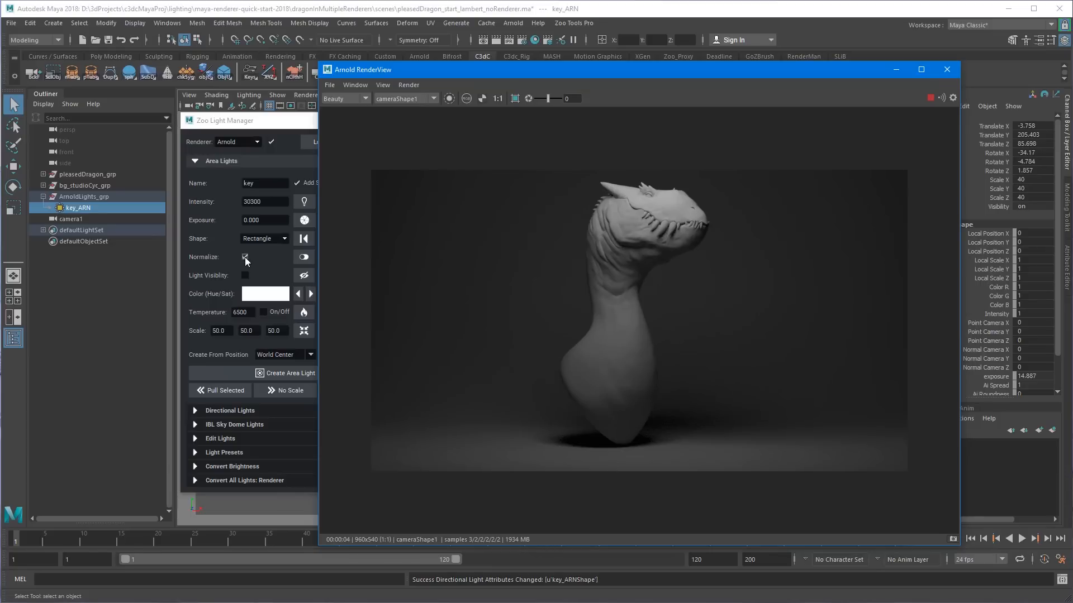
{"action": "left_click_drag", "start_coordinate": [522, 75], "coordinate": [485, 55]}
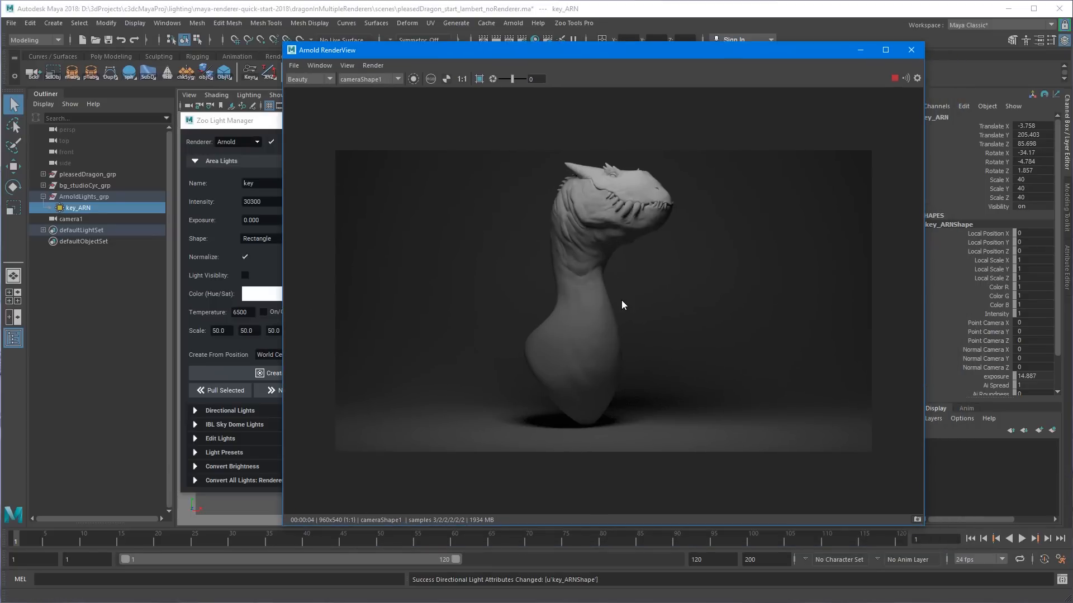
{"action": "left_click_drag", "start_coordinate": [620, 49], "coordinate": [688, 63]}
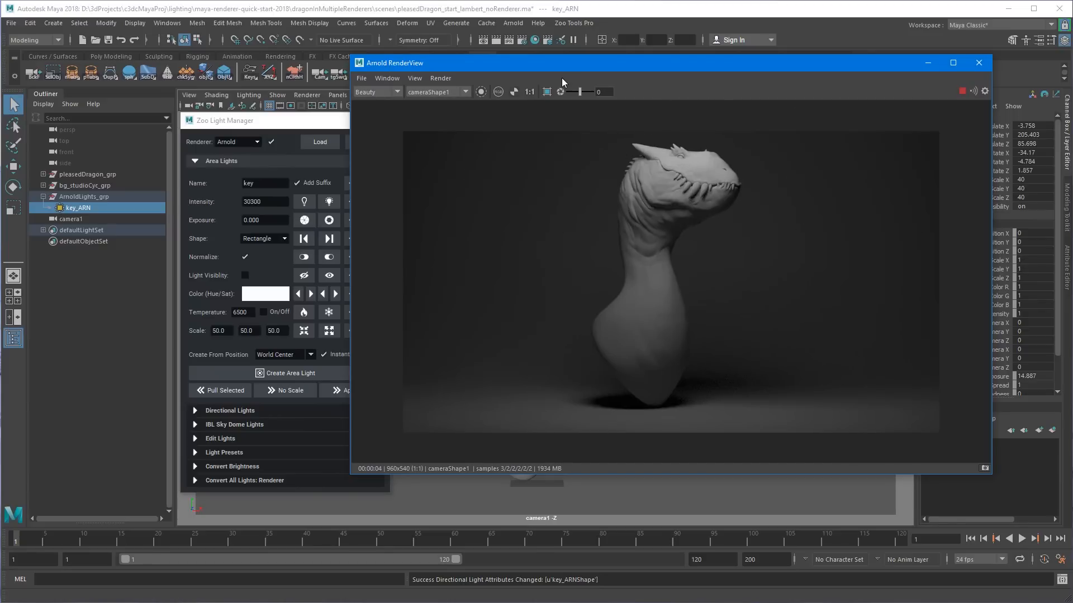
Clear the Arnold RenderView and Zoo Light Manager off the viewport and open the Zoo Shader Manager.
{"action": "left_click_drag", "start_coordinate": [545, 63], "coordinate": [1072, 66]}
{"action": "left_click", "coordinate": [323, 121]}
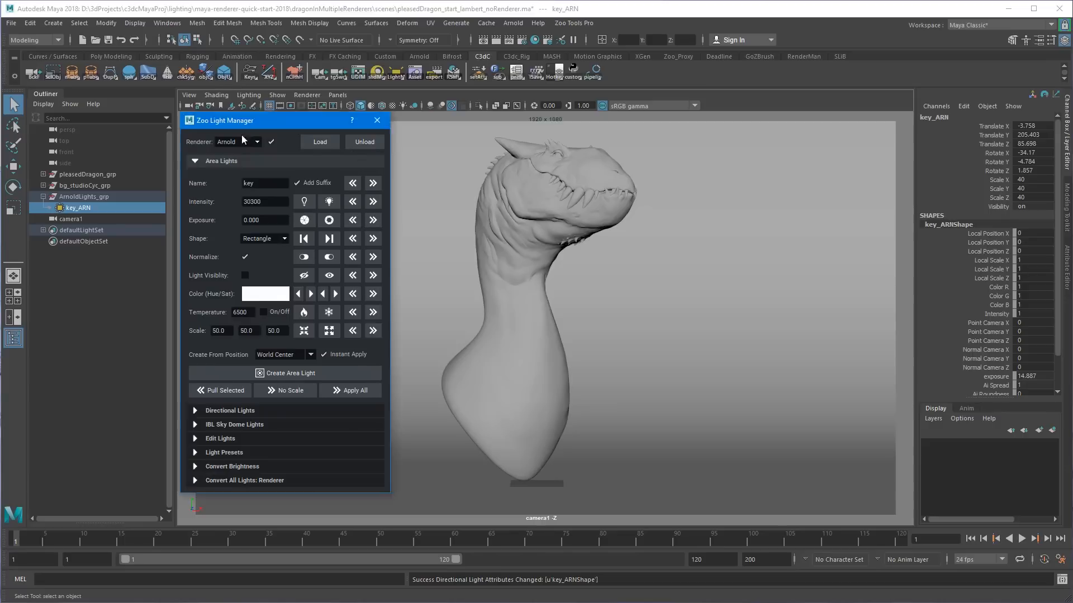
{"action": "left_click_drag", "start_coordinate": [241, 135], "coordinate": [0, 175]}
{"action": "left_click", "coordinate": [378, 73]}
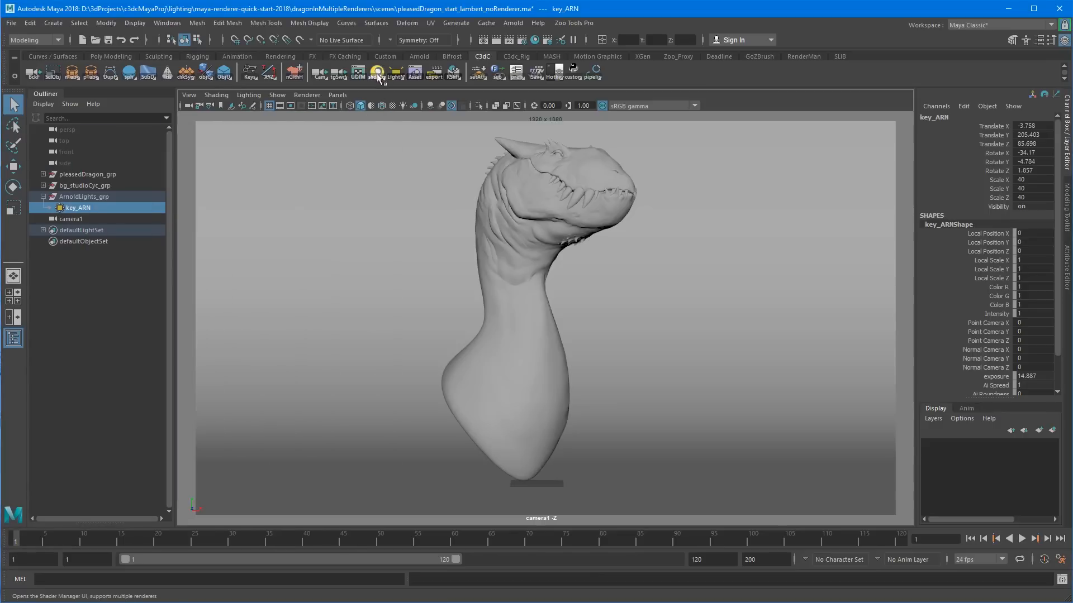
{"action": "left_click_drag", "start_coordinate": [524, 247], "coordinate": [554, 181]}
Select the dragon's head mesh and show the attributes of its lambert1 material, keeping the shader manager clear of the model.
{"action": "left_click", "coordinate": [515, 345]}
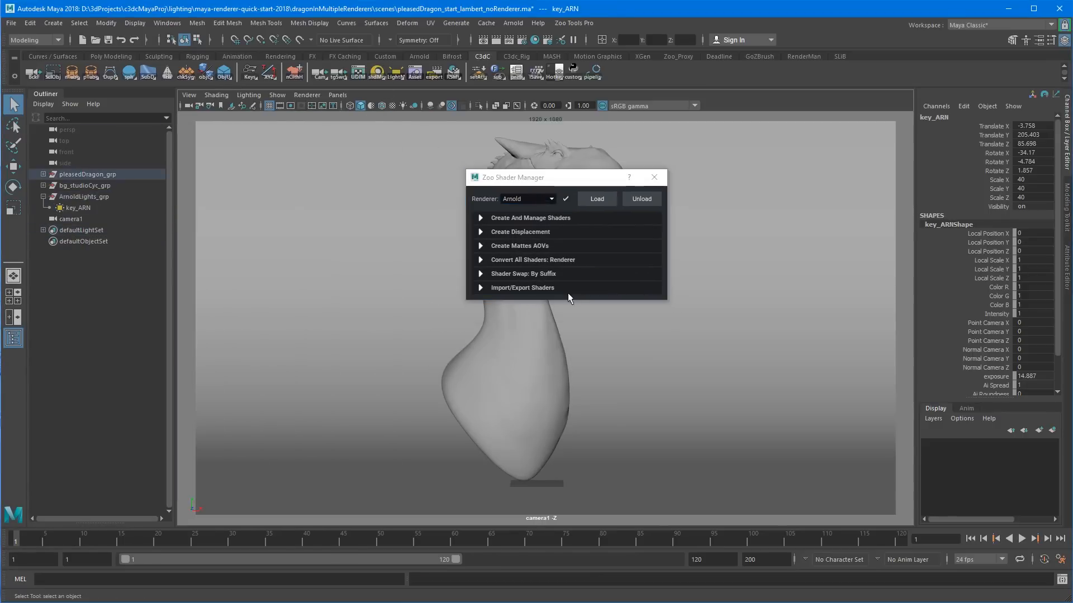
{"action": "key", "text": "ctrl+shift+n"}
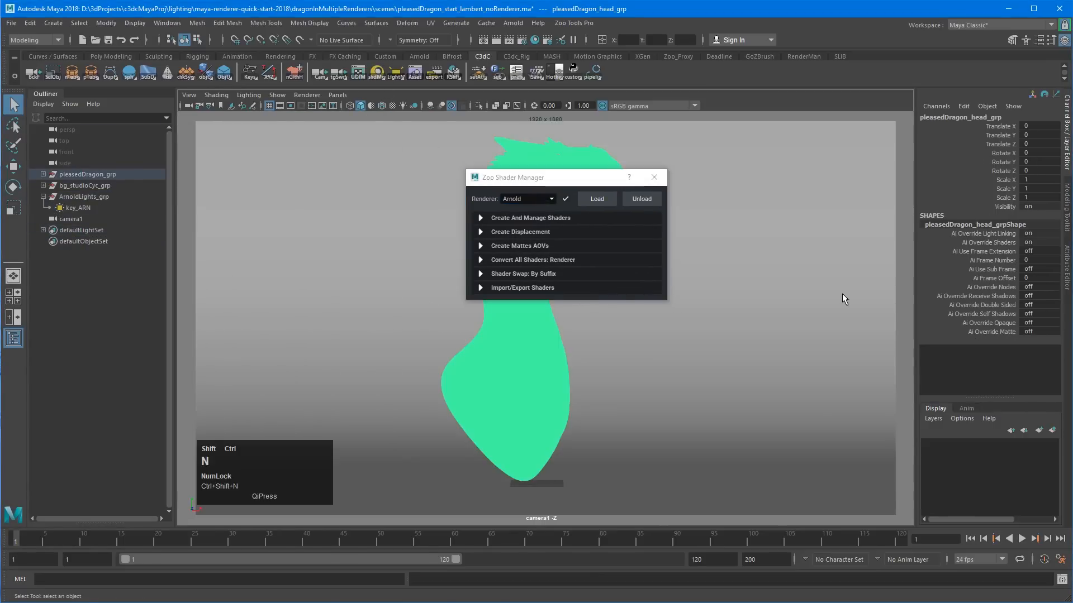
{"action": "left_click_drag", "start_coordinate": [576, 182], "coordinate": [304, 139]}
Create an aiStandardSurface shader named dragonSkin with the Matte Grey preset on the dragon's head mesh.
{"action": "left_click", "coordinate": [274, 173]}
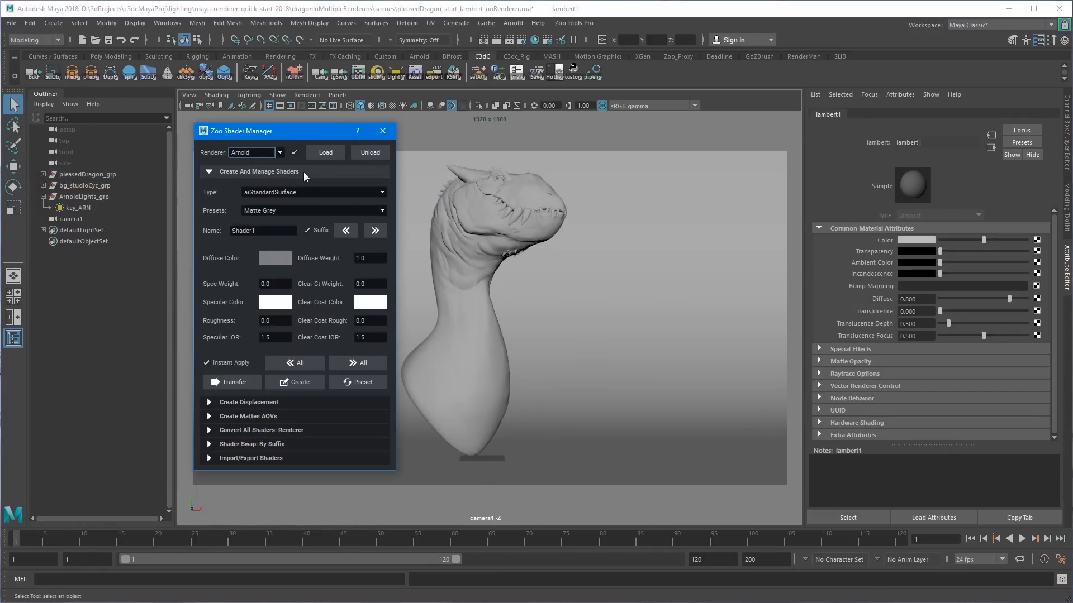
{"action": "double_click", "coordinate": [262, 231]}
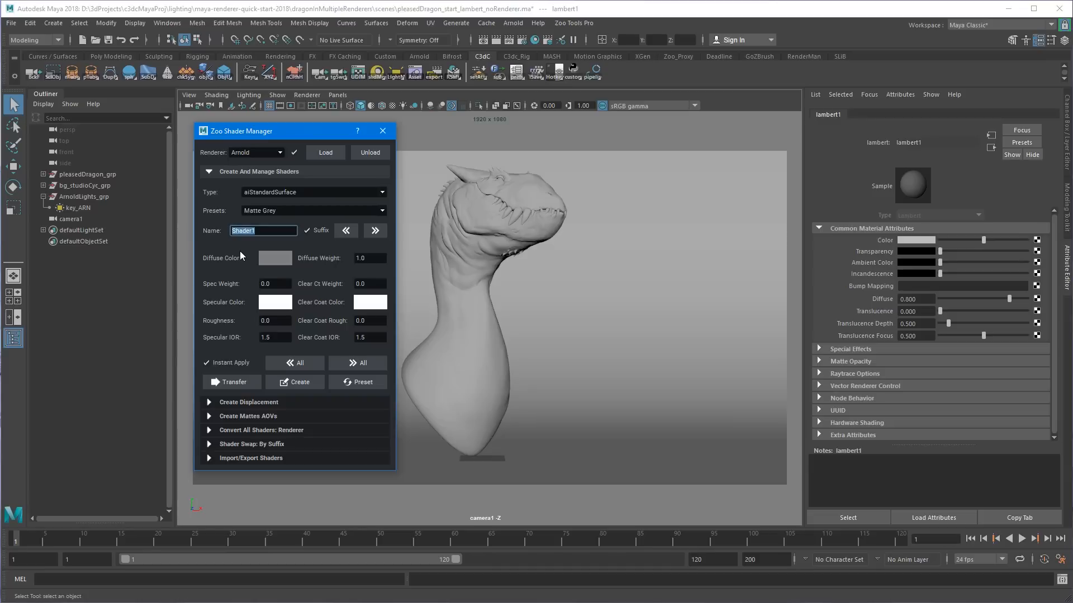
{"action": "type", "text": "drag"}
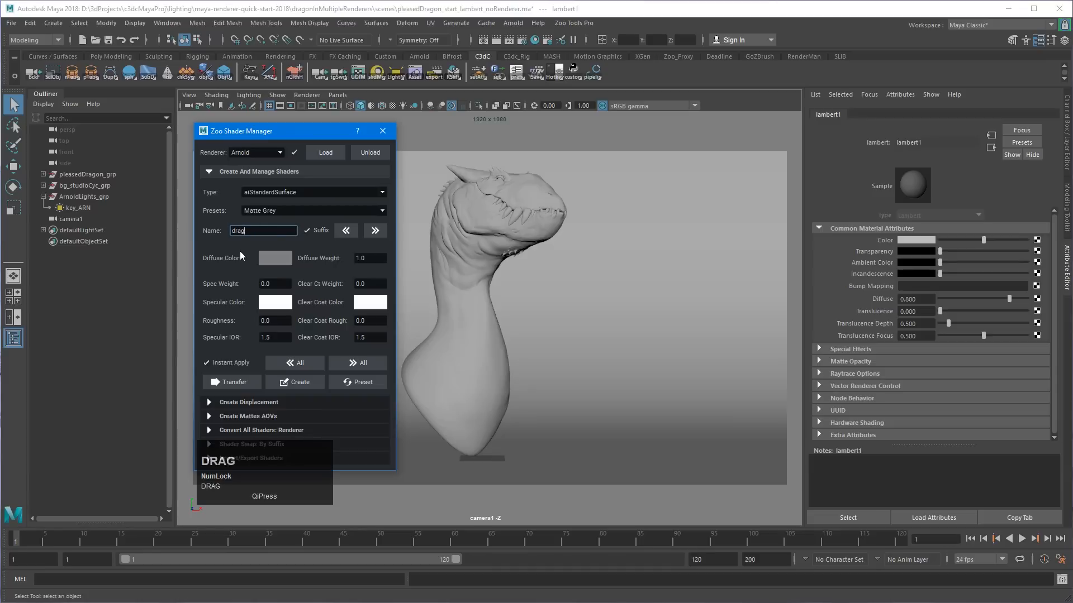
{"action": "type", "text": "onSkin"}
{"action": "left_click", "coordinate": [484, 331]}
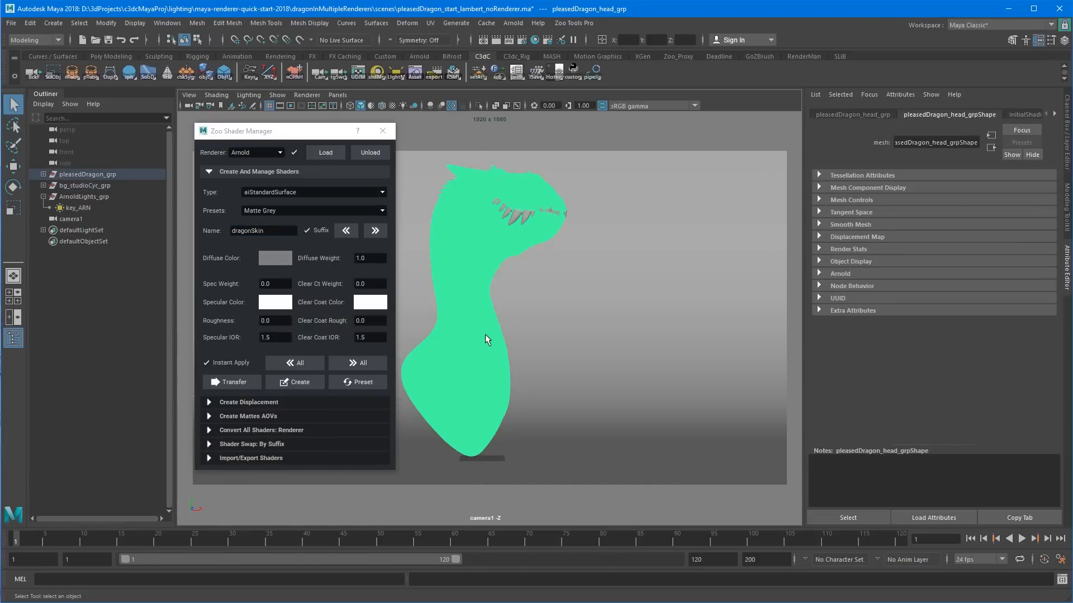
{"action": "left_click", "coordinate": [295, 381]}
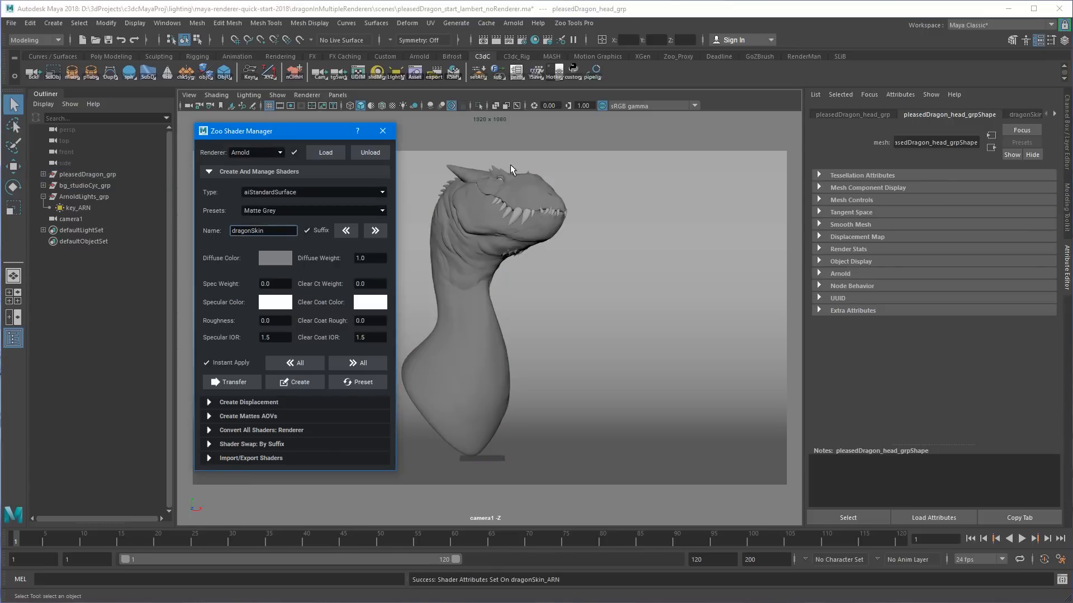
Bring the Arnold RenderView beside the model and transfer the dragonSkin shader from the dragon's head mesh to its teeth.
{"action": "left_click_drag", "start_coordinate": [1072, 79], "coordinate": [735, 75]}
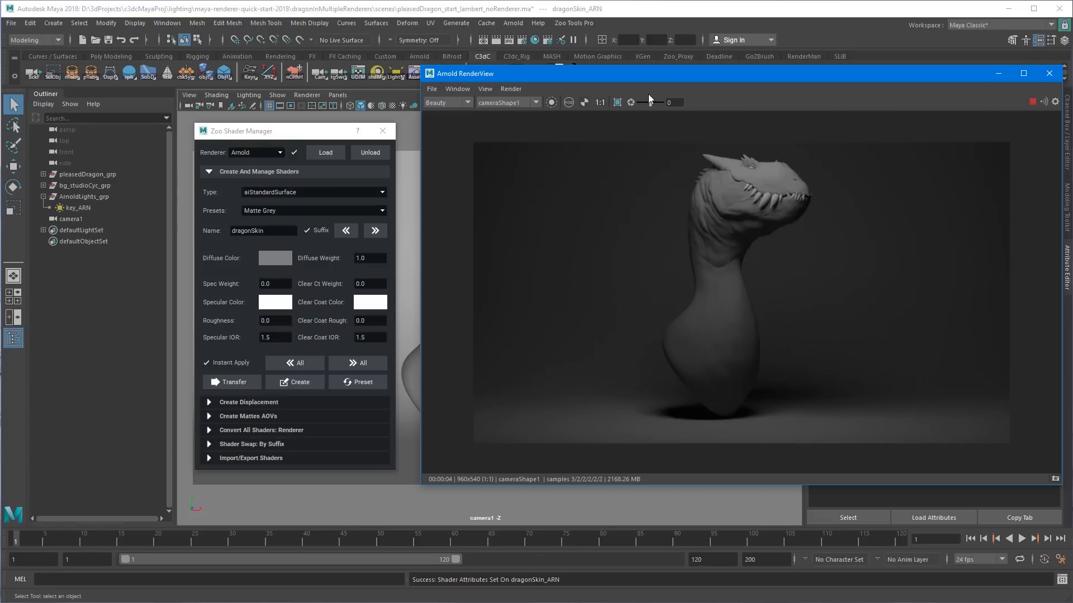
{"action": "left_click_drag", "start_coordinate": [732, 82], "coordinate": [863, 66]}
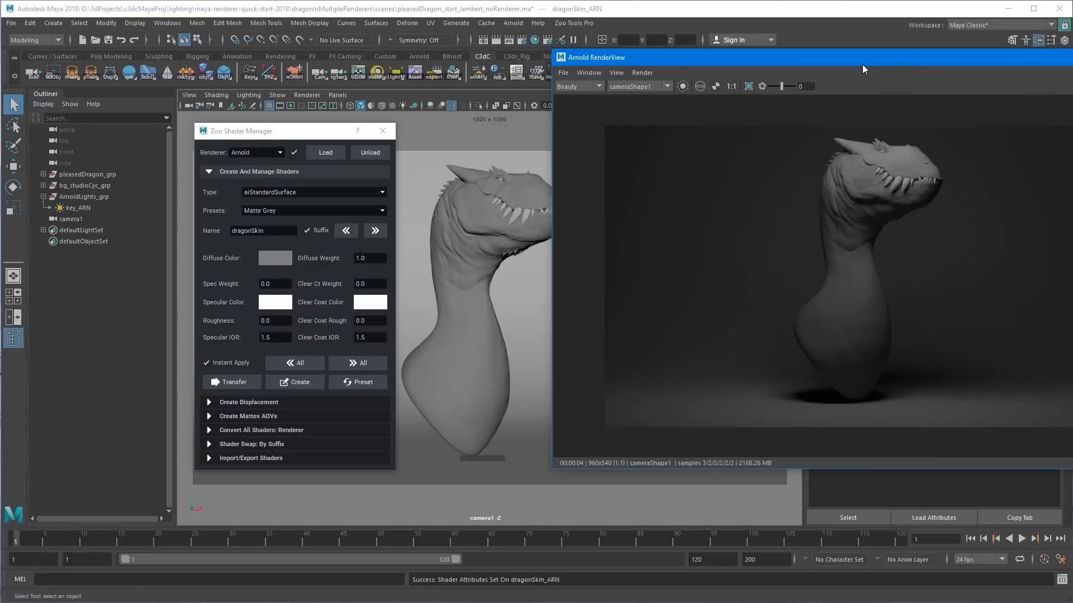
{"action": "left_click", "coordinate": [471, 232]}
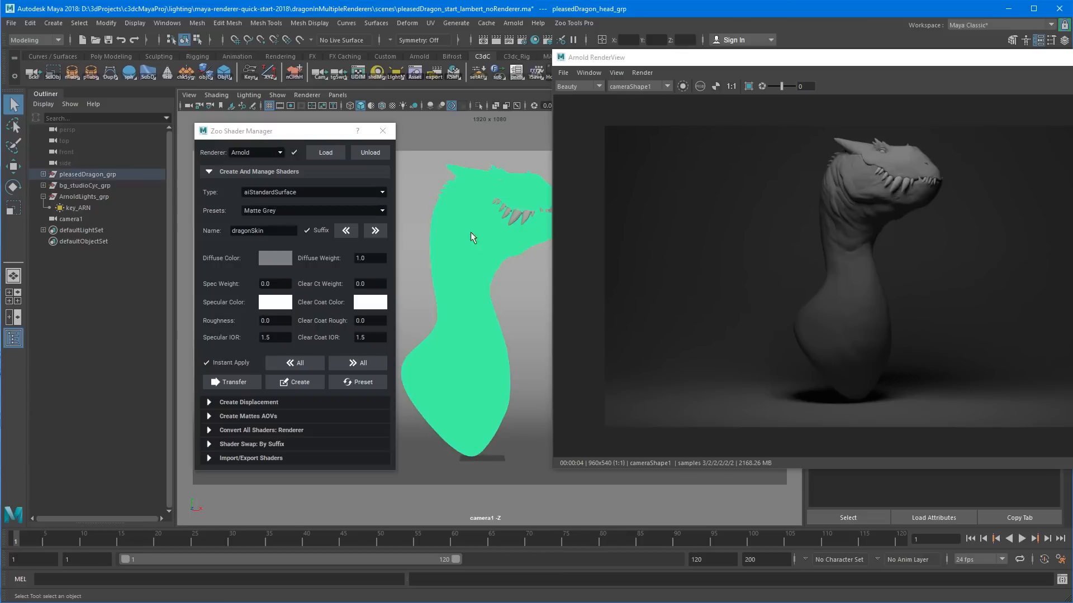
{"action": "key", "text": "Num_Lock"}
{"action": "left_click", "coordinate": [514, 215]}
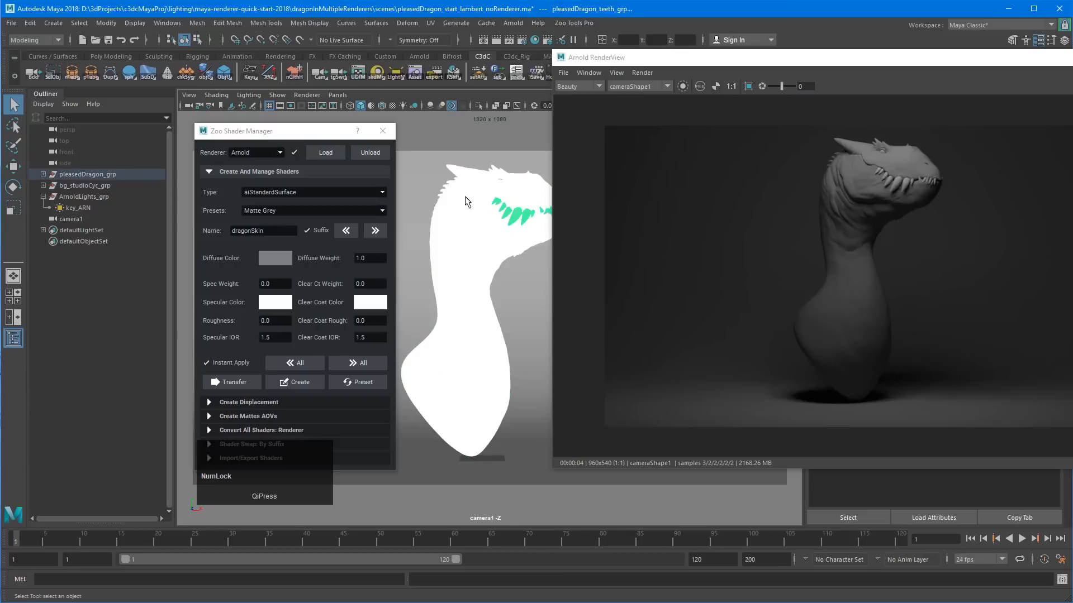
{"action": "left_click", "coordinate": [233, 383]}
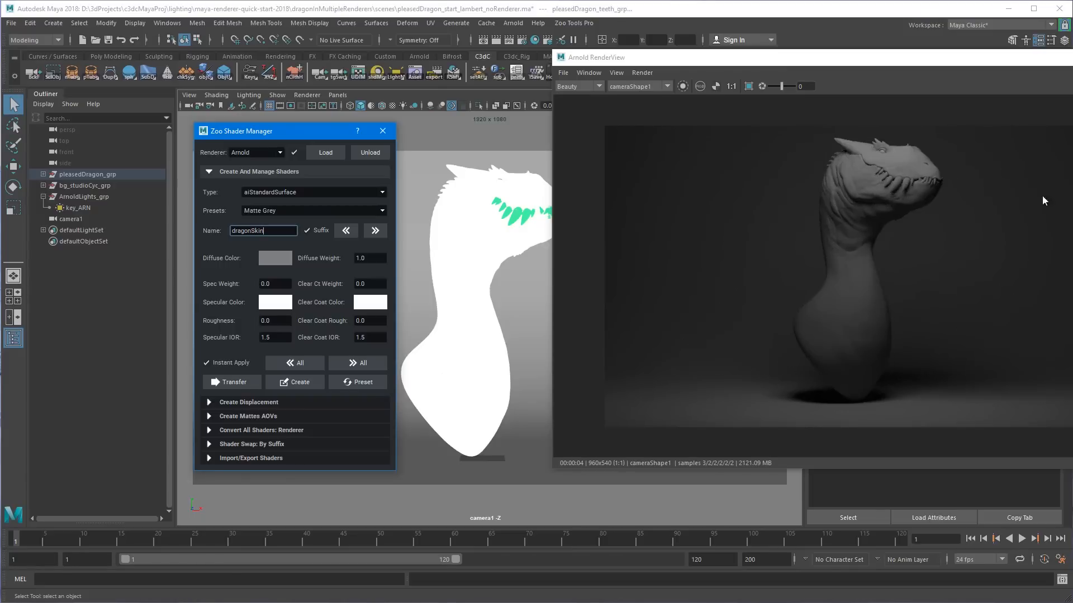
Create an aiStandardSurface shader named bg with the Matte Grey preset on the studio backdrop mesh.
{"action": "left_click", "coordinate": [518, 289]}
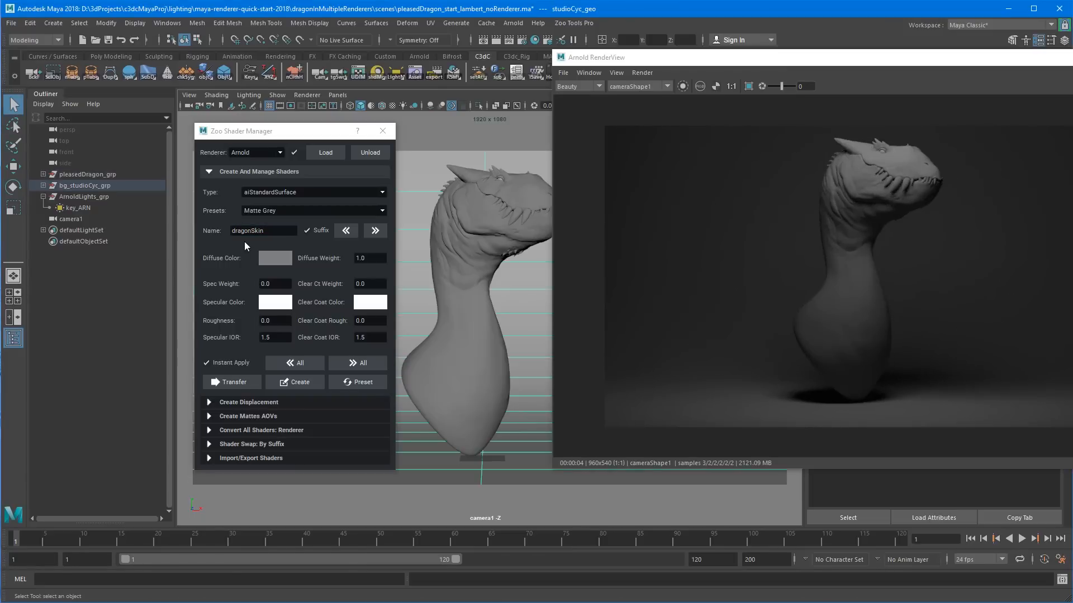
{"action": "double_click", "coordinate": [233, 230]}
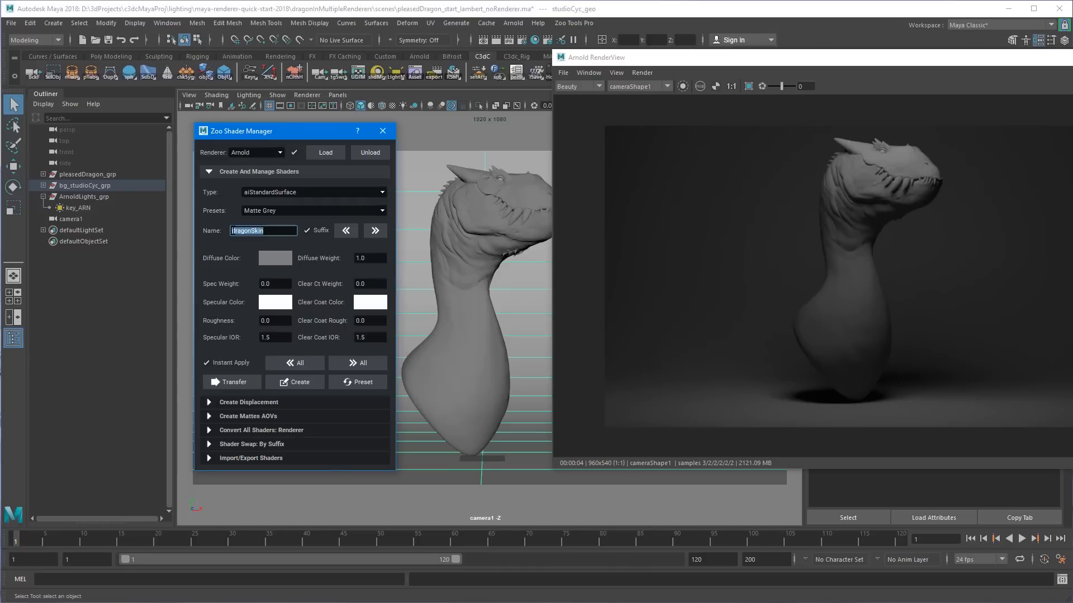
{"action": "type", "text": "bg"}
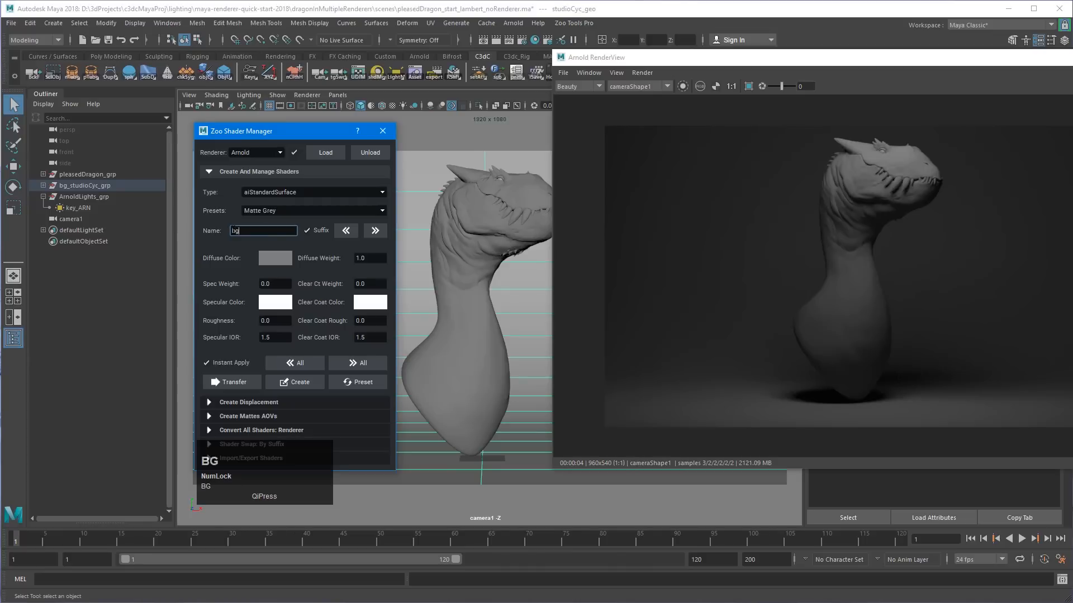
{"action": "left_click", "coordinate": [304, 381]}
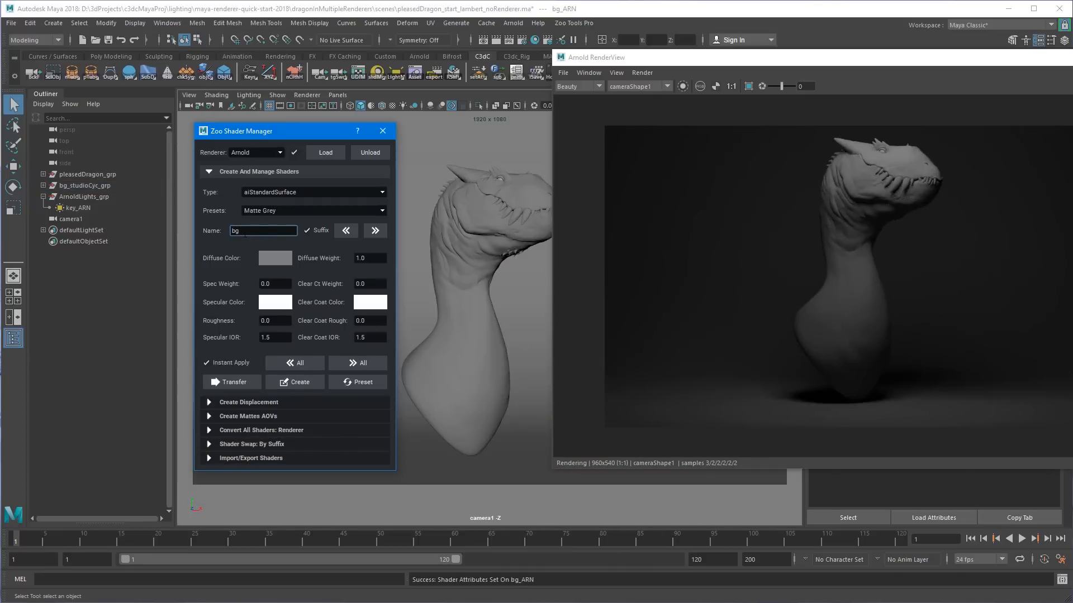
Create an aiStandardSurface shader named dragonEyes with the Matte Grey preset on the dragon's eyes.
{"action": "left_click_drag", "start_coordinate": [244, 233], "coordinate": [191, 232]}
{"action": "left_click", "coordinate": [506, 180]}
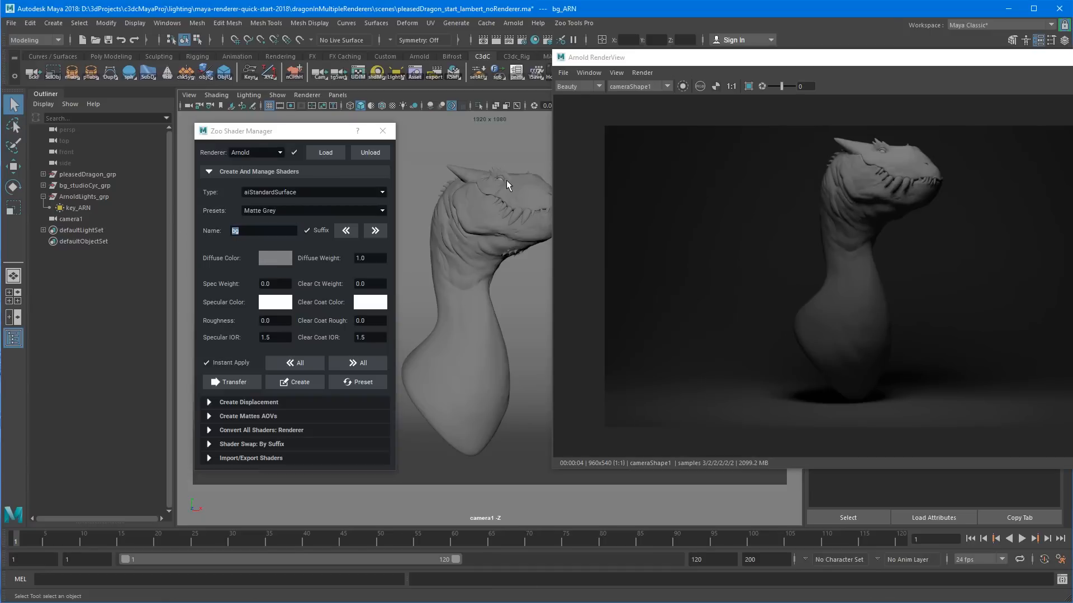
{"action": "left_click", "coordinate": [510, 234]}
{"action": "key", "text": "ctrl"}
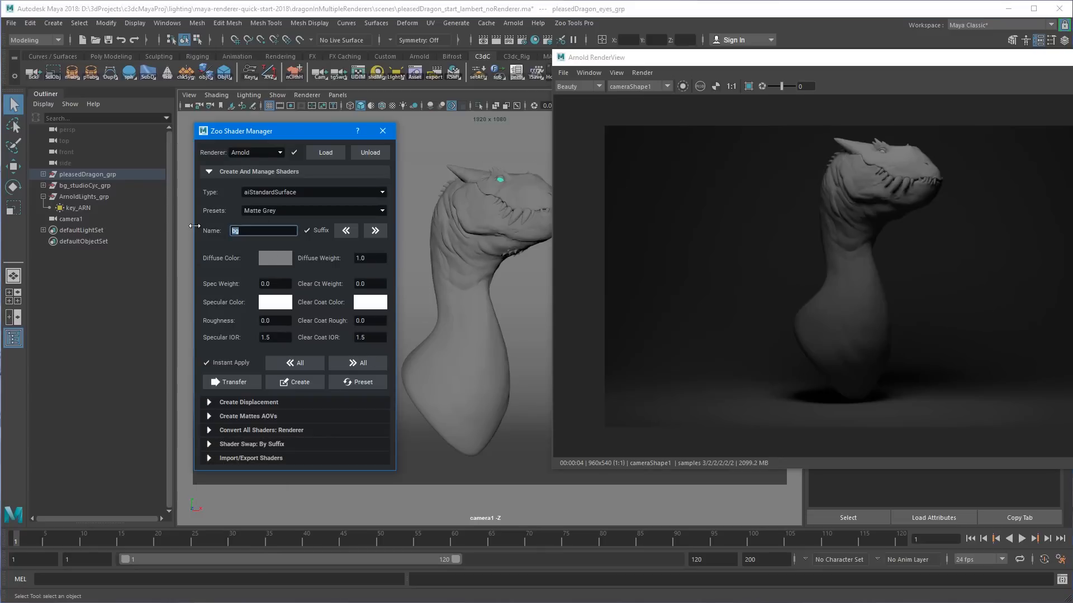
{"action": "type", "text": "dragonEyes"}
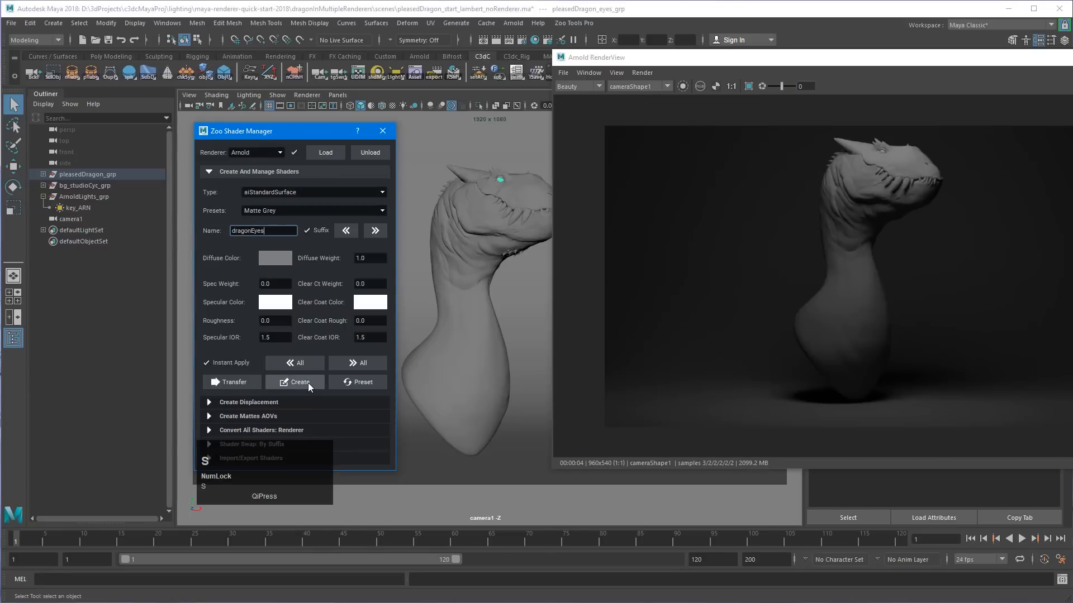
{"action": "left_click", "coordinate": [308, 384]}
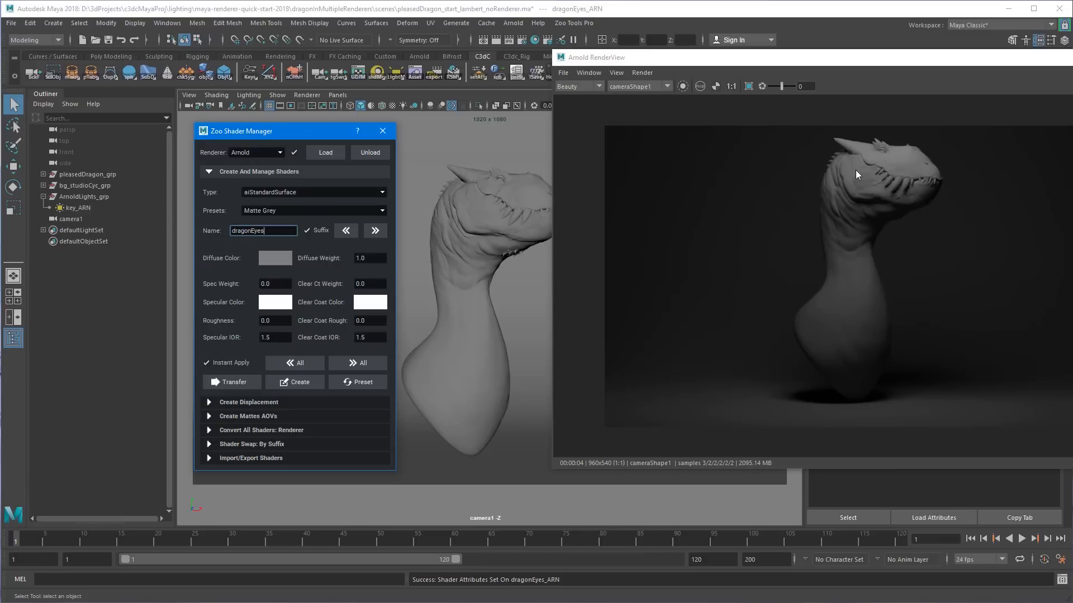
Show the camera1 view in wireframe, reframe the dragon slightly lower, and keep the shader manager and RenderView clear of it.
{"action": "left_click_drag", "start_coordinate": [777, 59], "coordinate": [670, 69]}
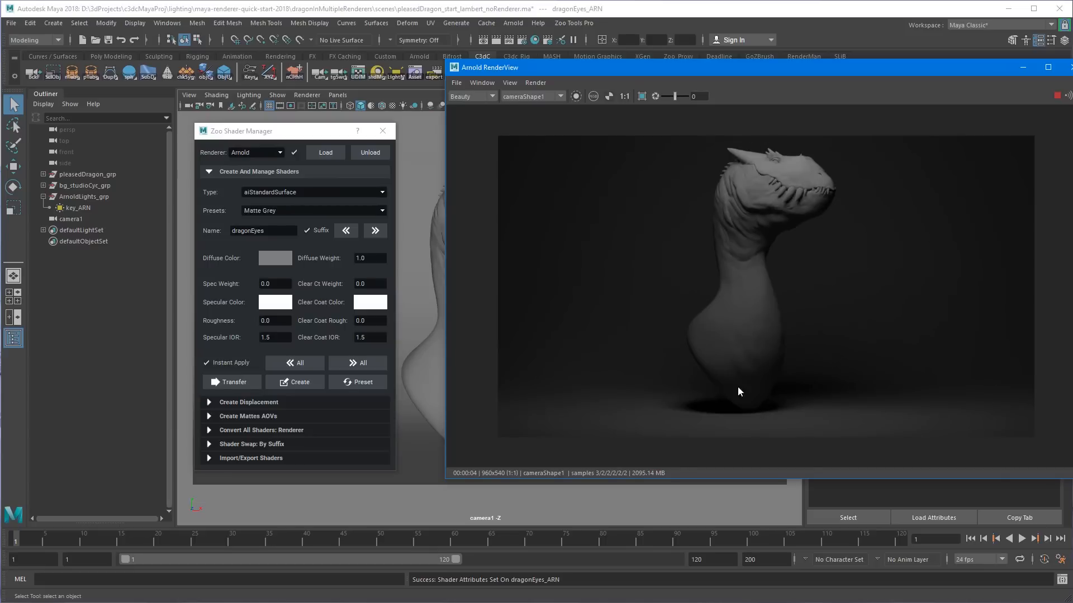
{"action": "left_click_drag", "start_coordinate": [778, 67], "coordinate": [930, 58]}
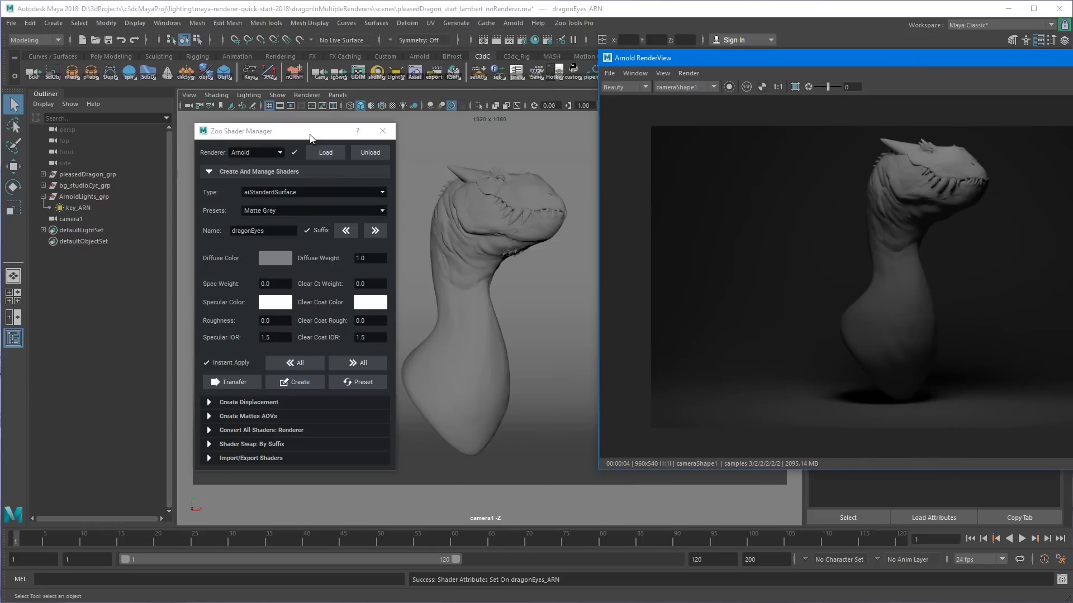
{"action": "left_click_drag", "start_coordinate": [311, 138], "coordinate": [124, 244]}
{"action": "key", "text": "4"}
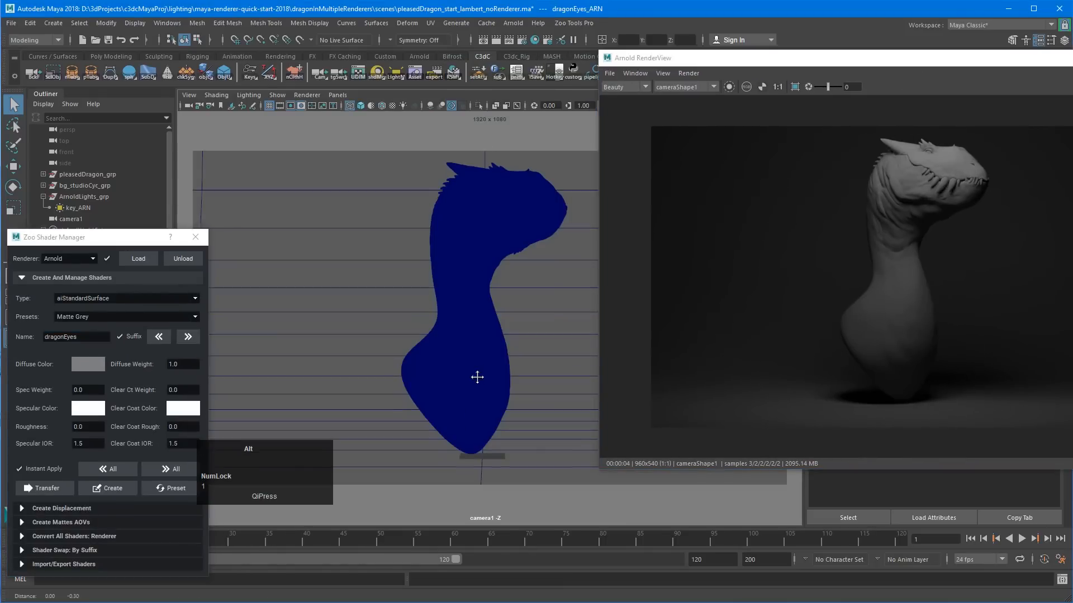
{"action": "middle_click_drag", "start_coordinate": [477, 377], "coordinate": [481, 395], "text": "alt"}
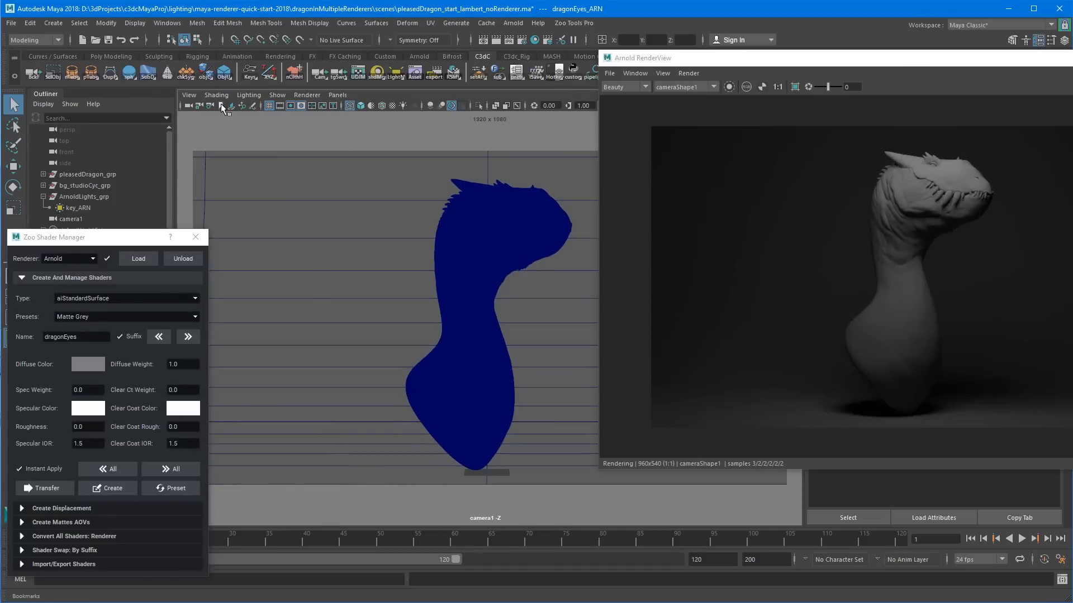
{"action": "left_click_drag", "start_coordinate": [115, 241], "coordinate": [229, 122]}
{"action": "left_click_drag", "start_coordinate": [709, 58], "coordinate": [568, 47]}
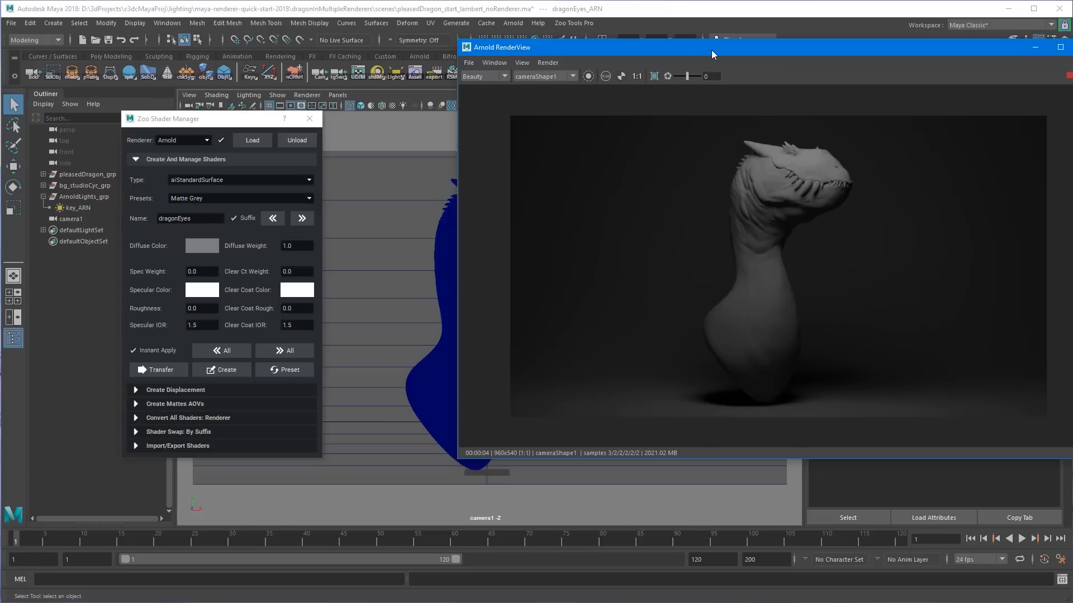
{"action": "left_click_drag", "start_coordinate": [710, 49], "coordinate": [831, 45]}
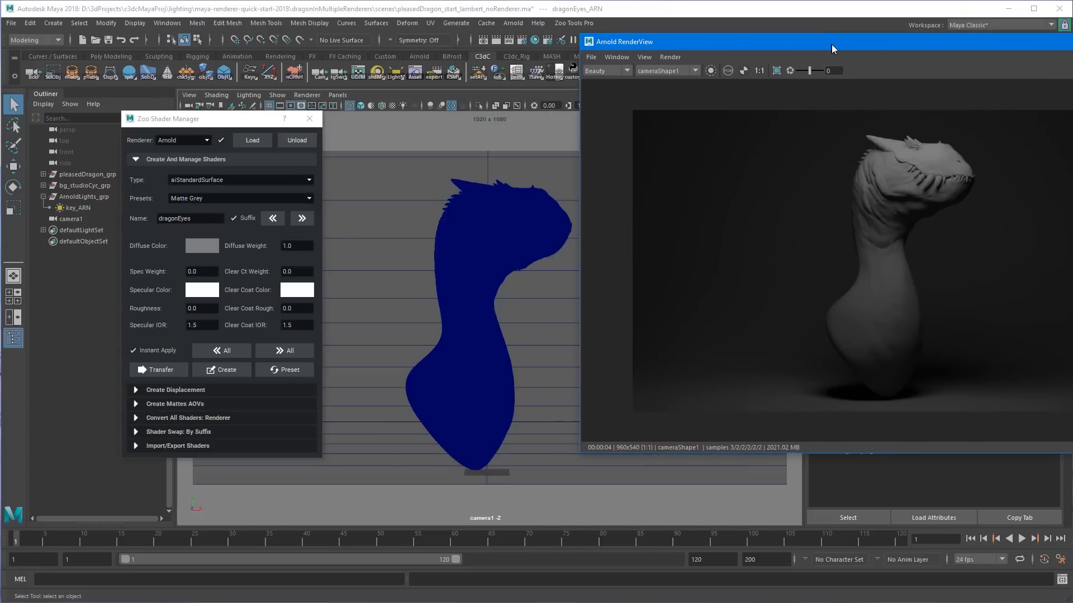
Select the dragon's head mesh and load its shader's attributes and name into the shader manager.
{"action": "left_click", "coordinate": [464, 281]}
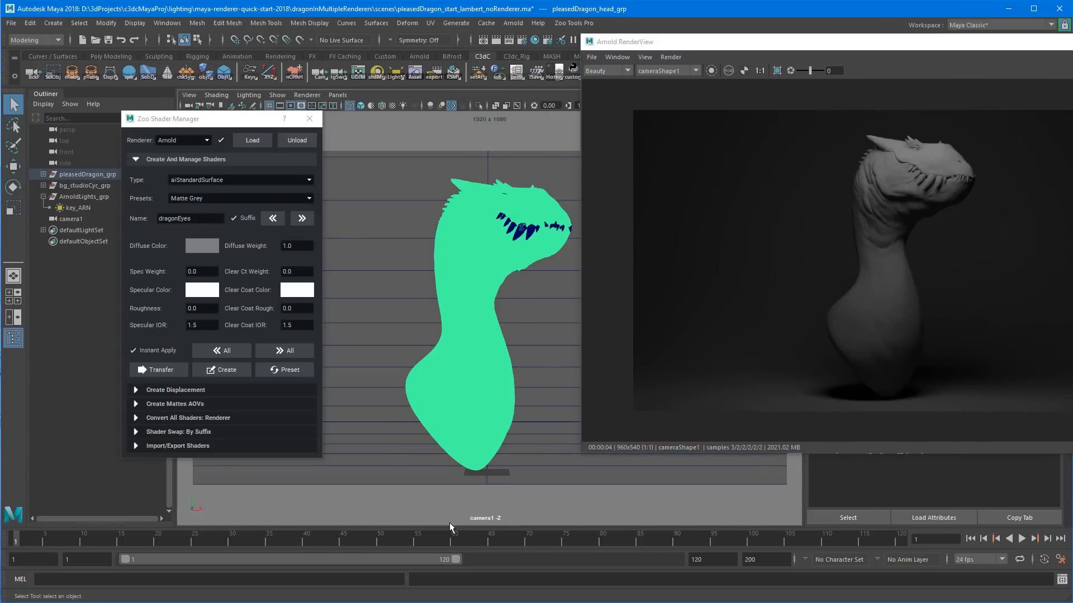
{"action": "left_click", "coordinate": [225, 352]}
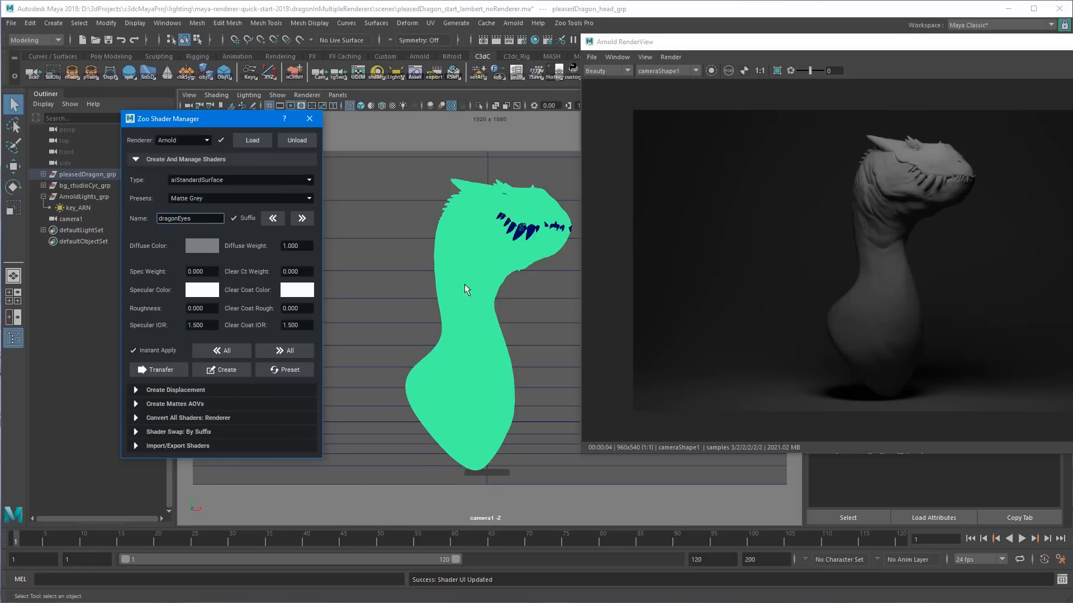
{"action": "left_click", "coordinate": [277, 218]}
{"action": "left_click_drag", "start_coordinate": [112, 220], "coordinate": [99, 219]}
Set the dragonSkin shader's specular weight to 1 and its roughness to .55.
{"action": "left_click_drag", "start_coordinate": [211, 272], "coordinate": [139, 275]}
{"action": "type", "text": "1"}
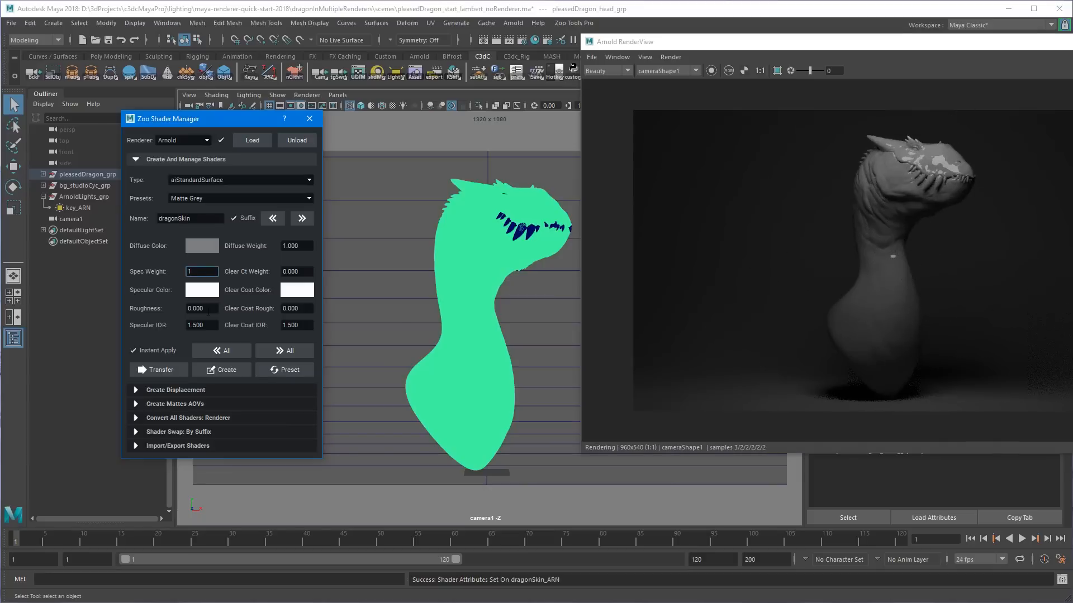
{"action": "left_click_drag", "start_coordinate": [215, 308], "coordinate": [139, 311]}
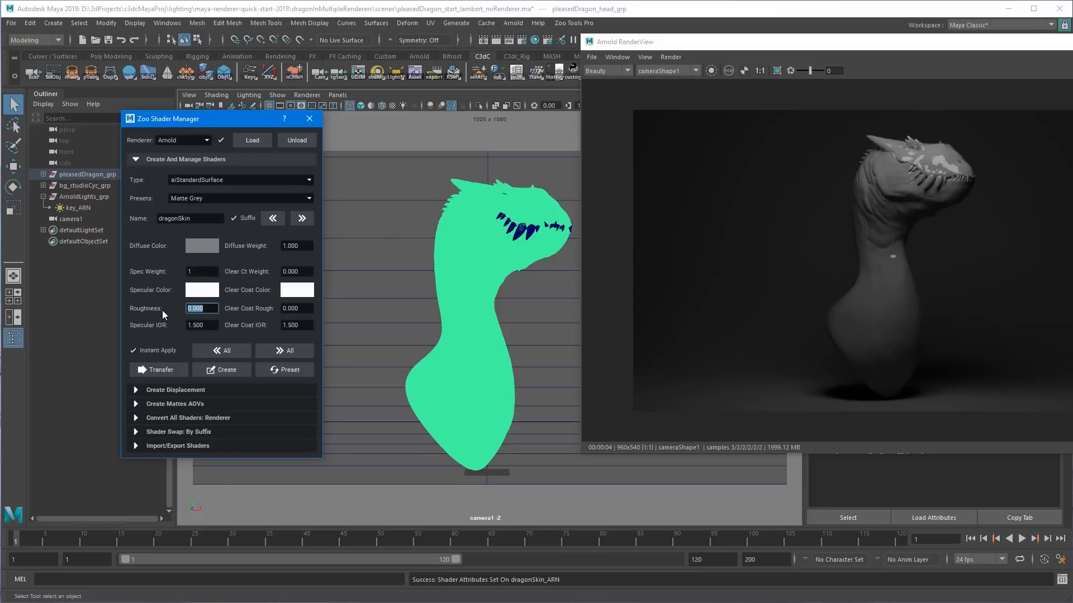
{"action": "type", "text": ".55"}
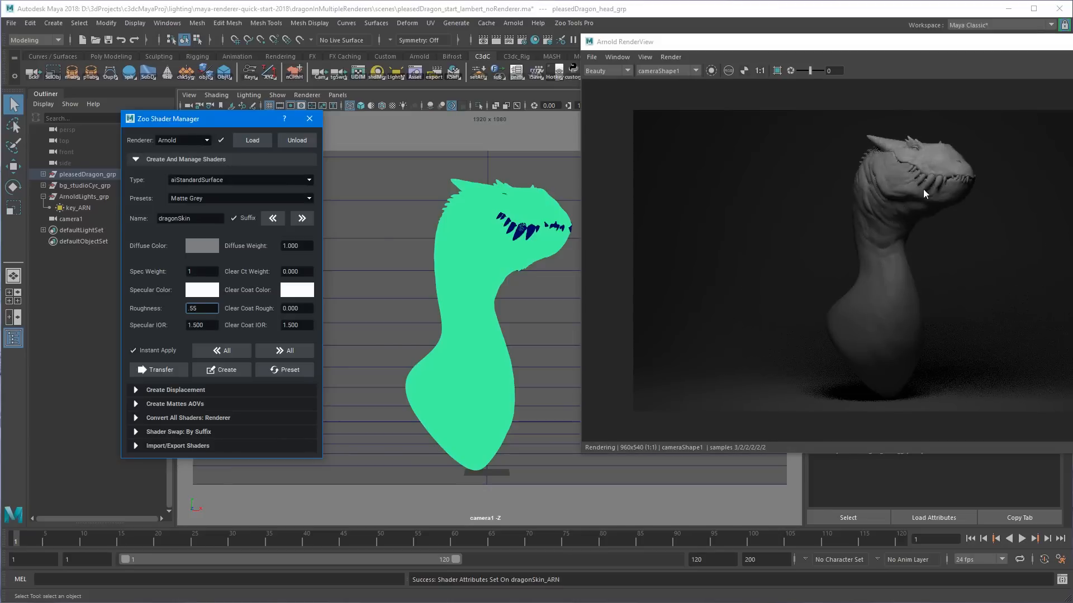
{"action": "left_click_drag", "start_coordinate": [804, 44], "coordinate": [758, 43]}
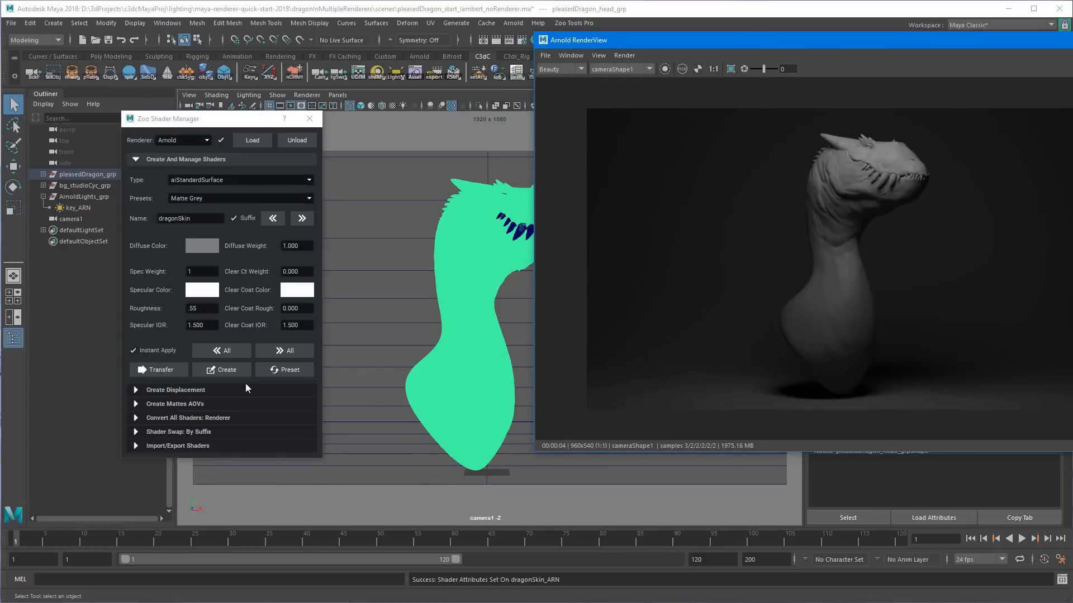
{"action": "left_click_drag", "start_coordinate": [207, 307], "coordinate": [182, 312]}
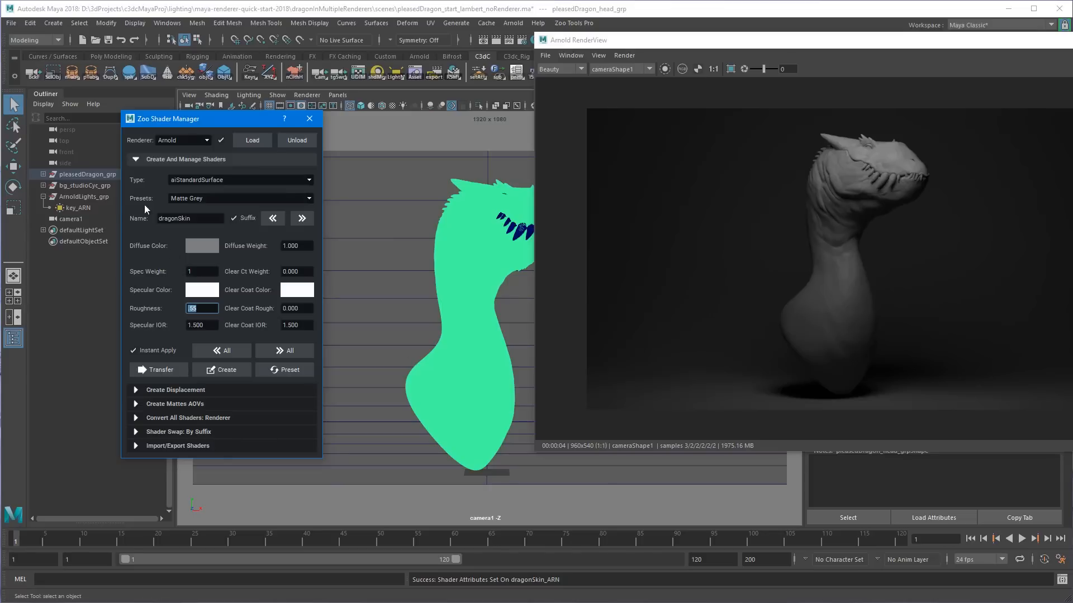
{"action": "left_click_drag", "start_coordinate": [211, 272], "coordinate": [172, 259]}
{"action": "key", "text": "Tab"}
{"action": "left_click_drag", "start_coordinate": [599, 39], "coordinate": [680, 43]}
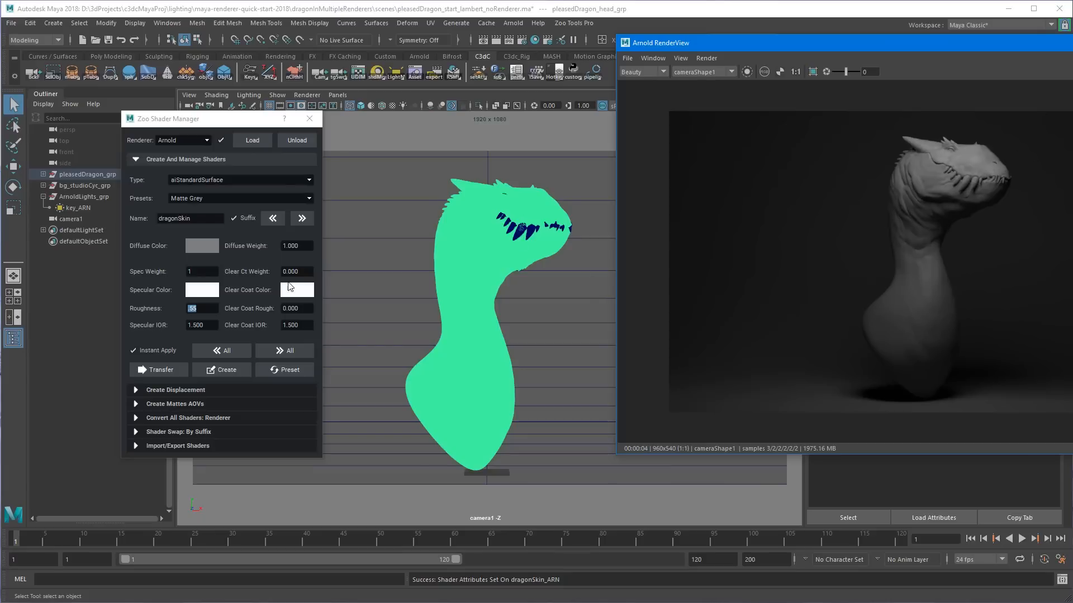
Try a specular IOR of 20 on the dragonSkin shader and restore it to 1.5.
{"action": "left_click", "coordinate": [207, 328]}
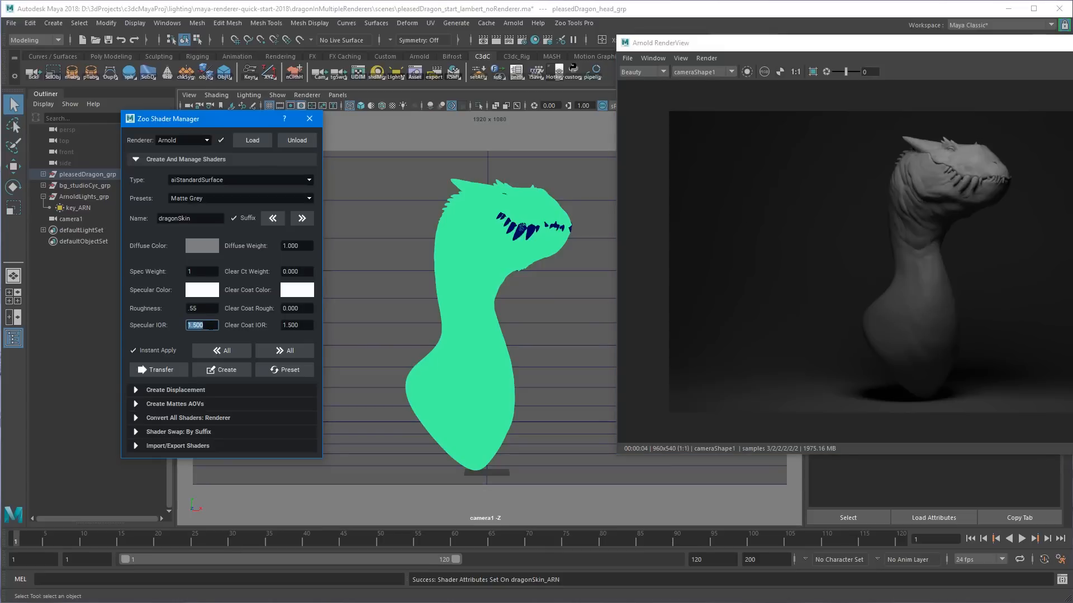
{"action": "type", "text": "20"}
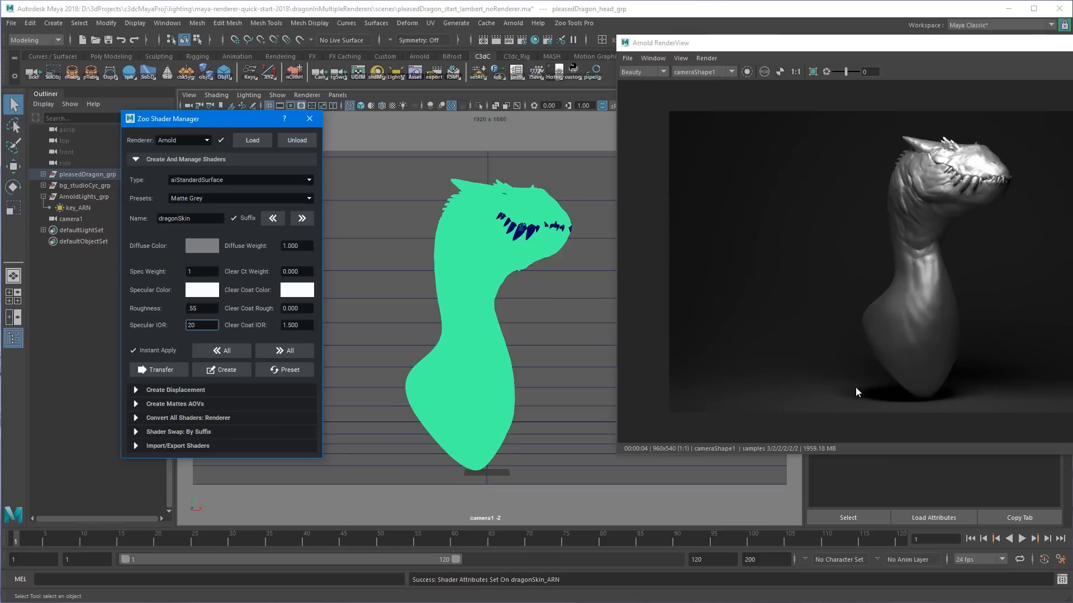
{"action": "double_click", "coordinate": [203, 324]}
{"action": "type", "text": "1.5"}
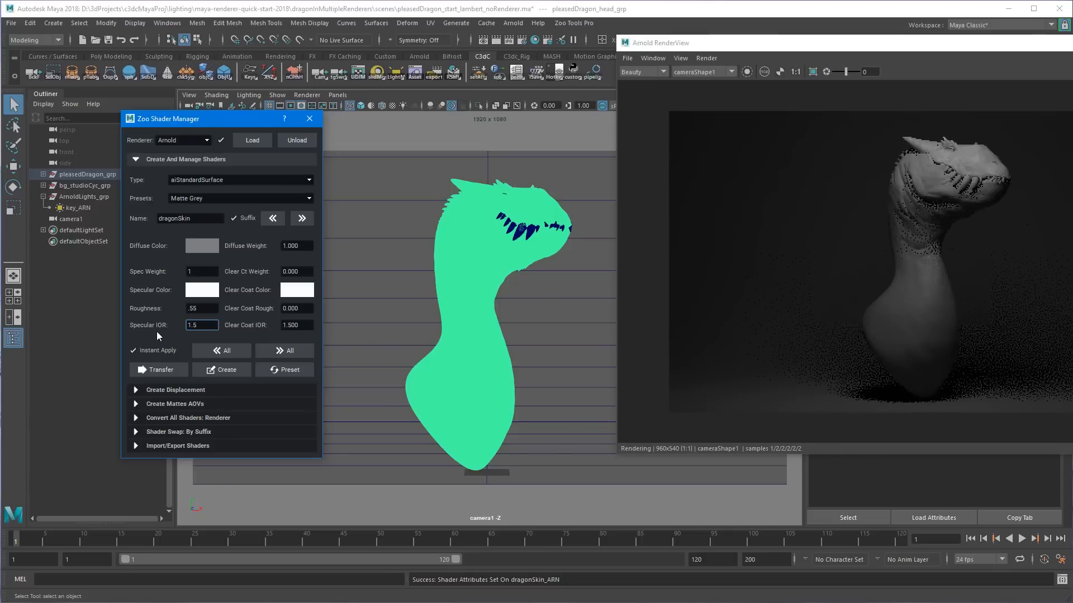
Set the dragonSkin shader's specular IOR to 1.8, with the full RenderView image in sight.
{"action": "left_click_drag", "start_coordinate": [956, 52], "coordinate": [793, 47]}
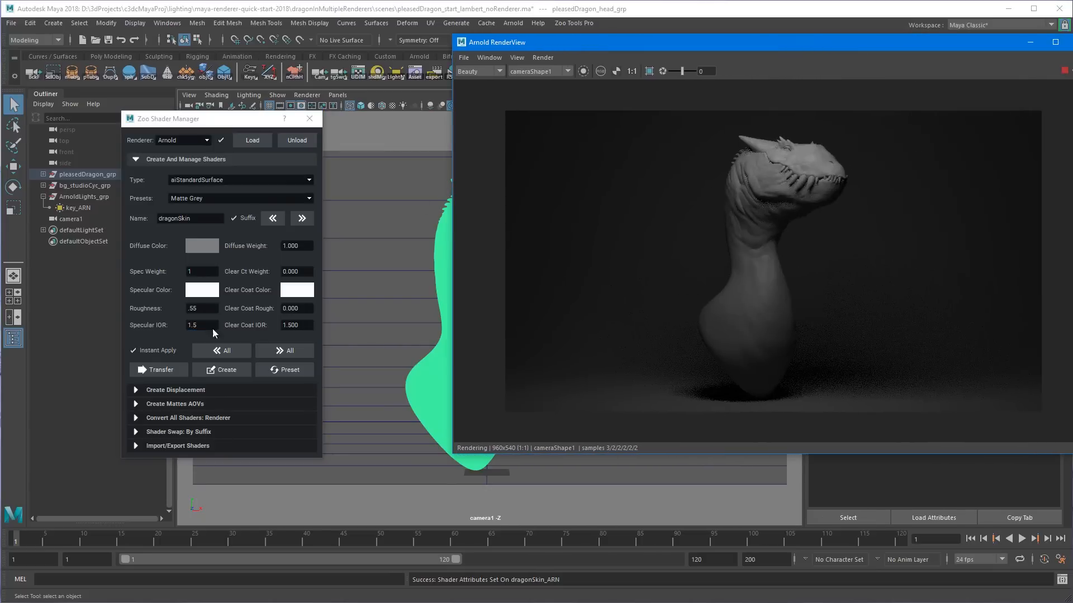
{"action": "left_click_drag", "start_coordinate": [209, 325], "coordinate": [166, 329]}
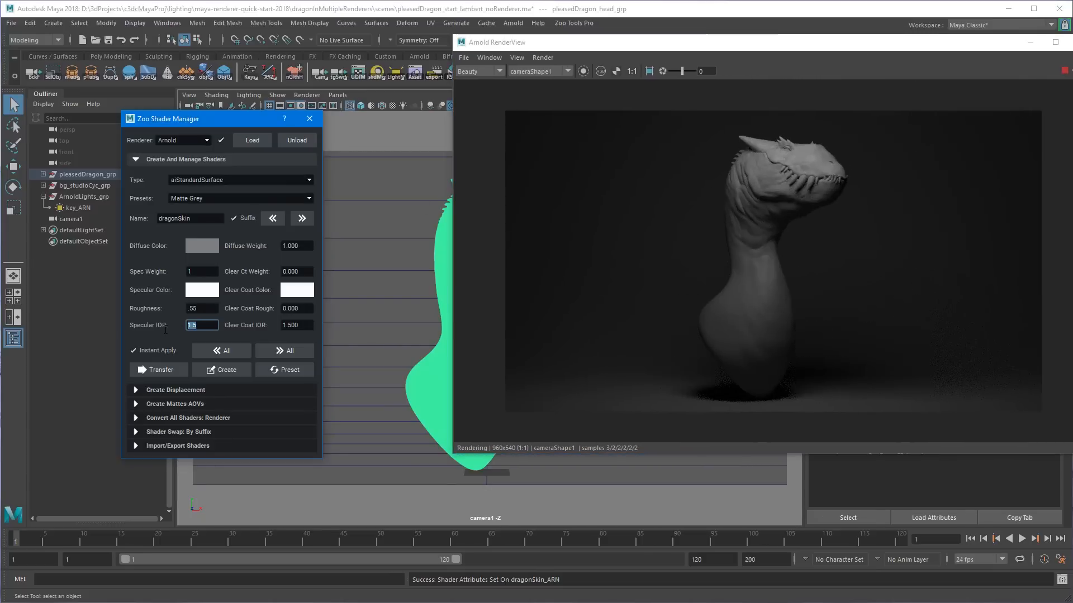
{"action": "type", "text": "1.8"}
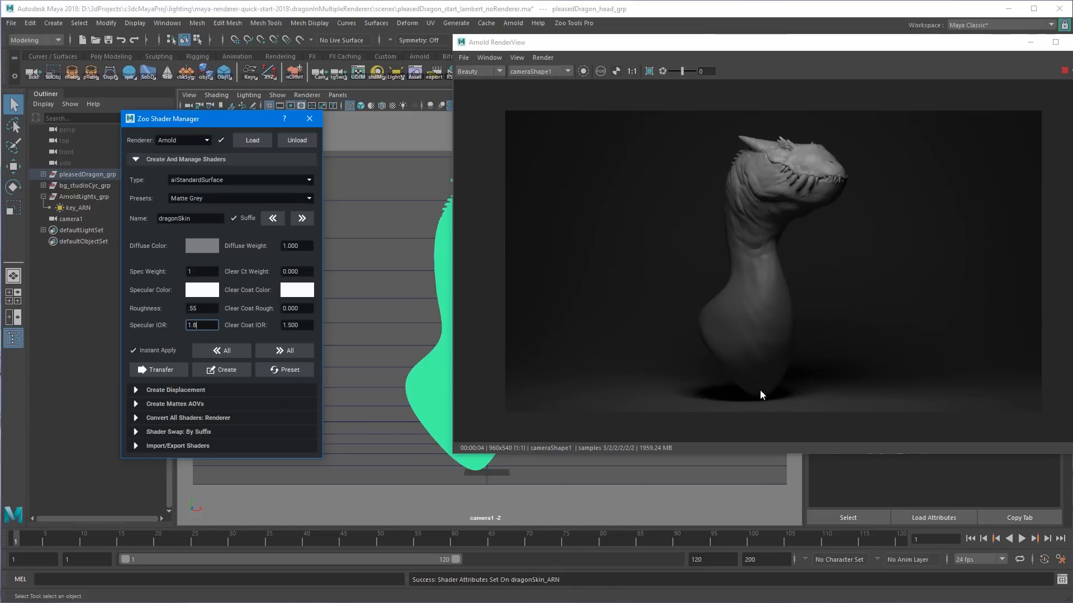
{"action": "left_click_drag", "start_coordinate": [196, 325], "coordinate": [173, 329]}
{"action": "left_click", "coordinate": [312, 268]}
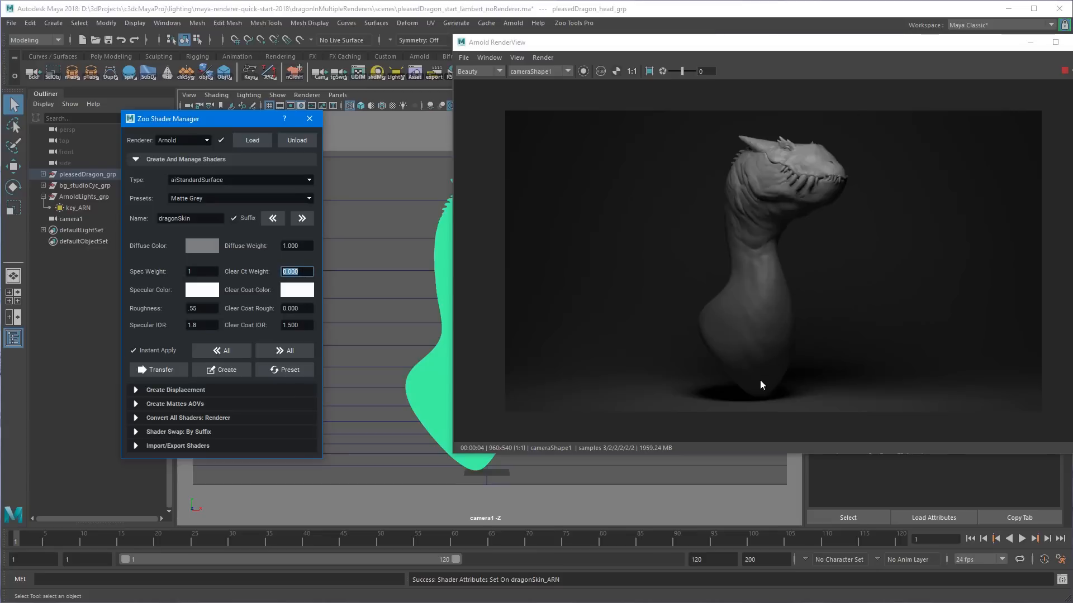
{"action": "key", "text": "shift+Tab"}
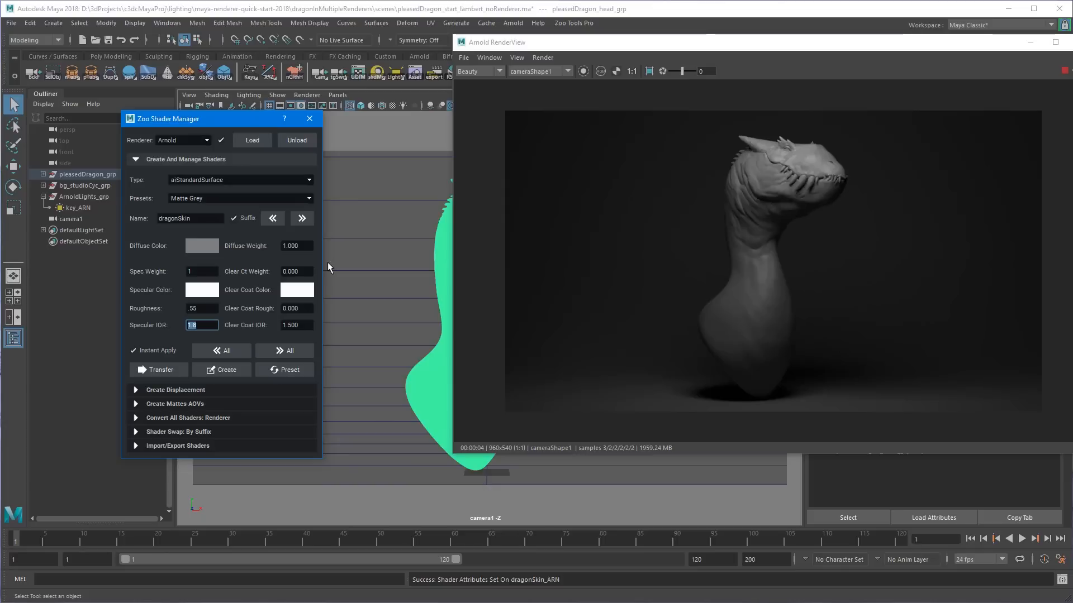
Set the dragonSkin shader's clear coat weight to 1, clear coat roughness to .55 and clear coat IOR to 1.8.
{"action": "key", "text": "Tab"}
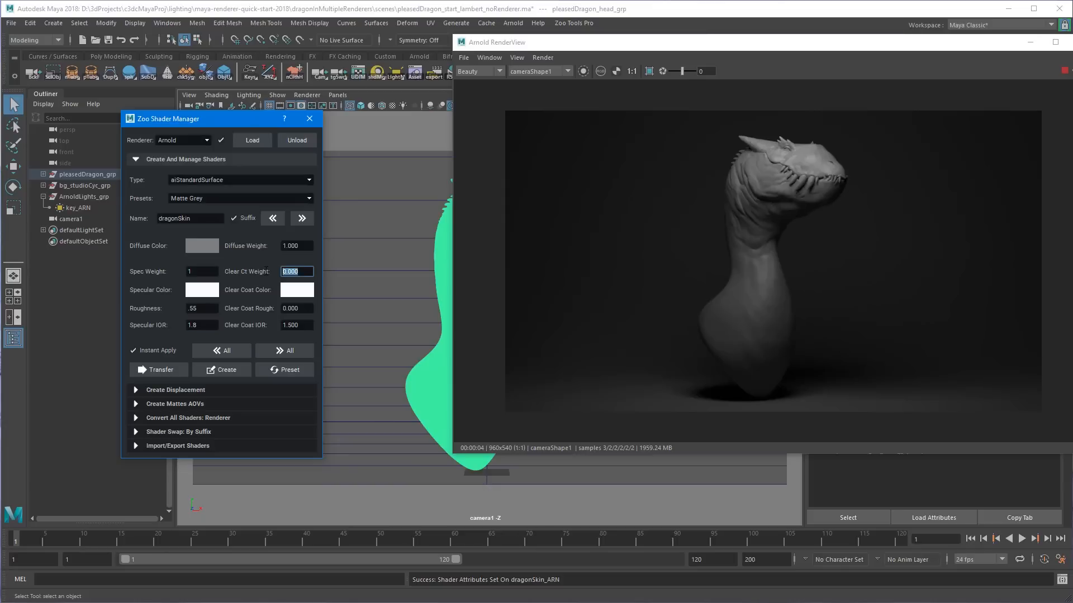
{"action": "type", "text": "1"}
{"action": "key", "text": "Tab"}
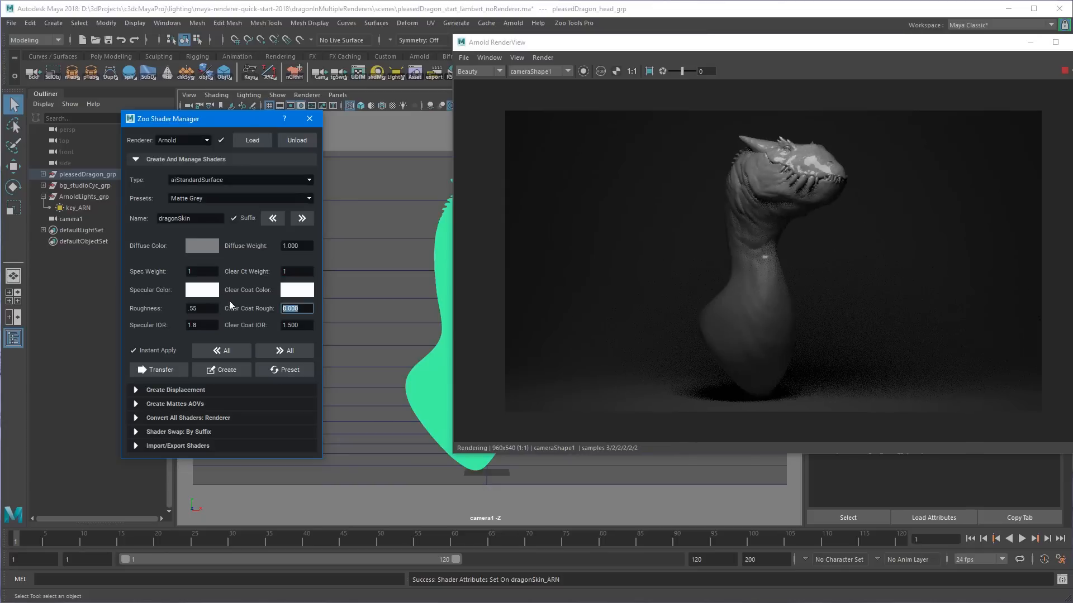
{"action": "type", "text": ".55"}
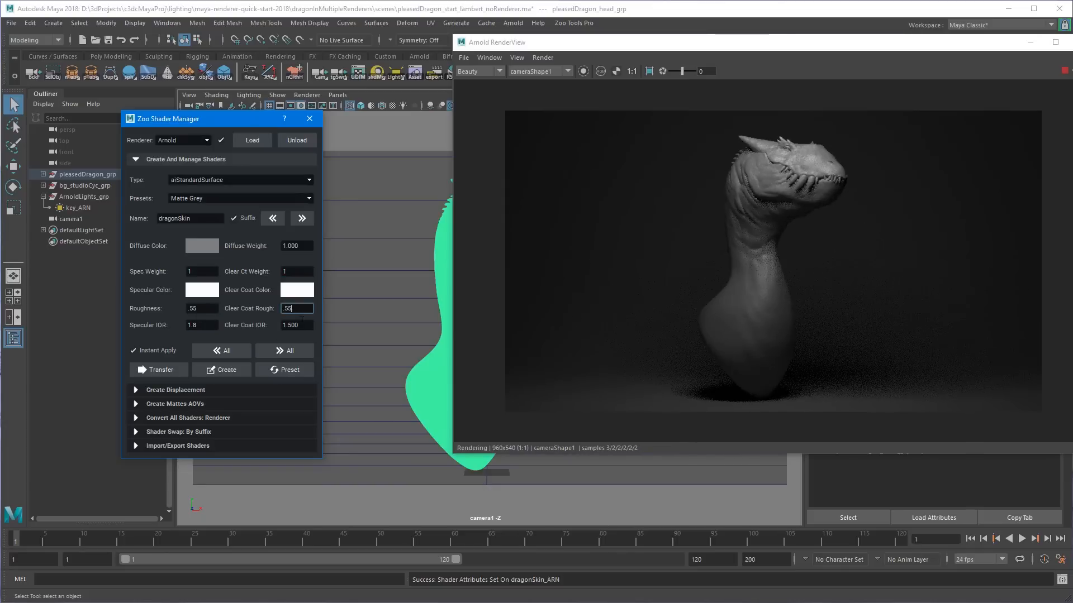
{"action": "key", "text": "Tab"}
{"action": "type", "text": "1.8"}
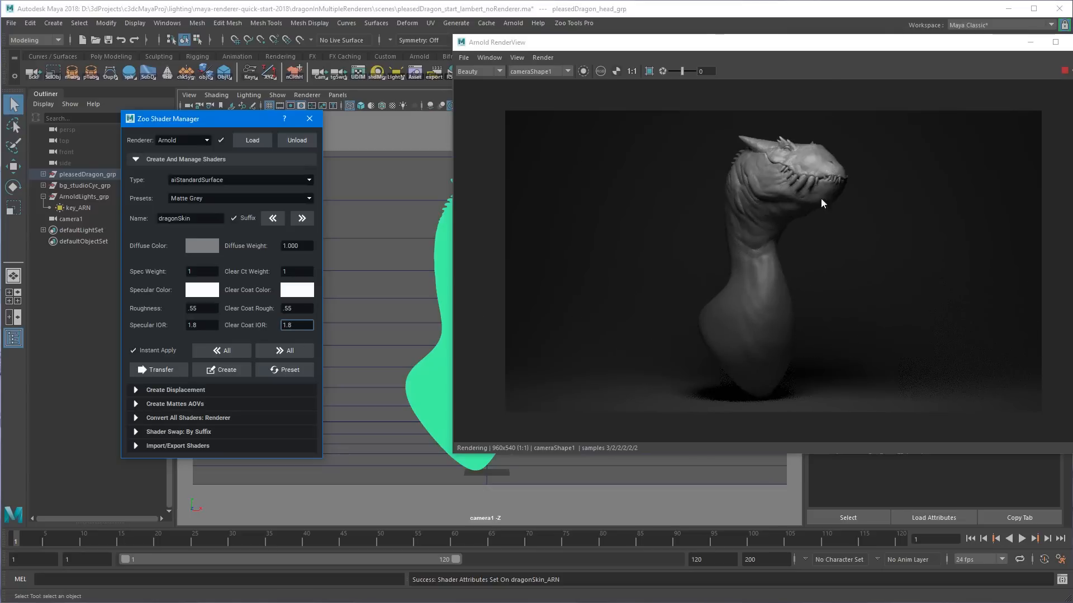
{"action": "left_click_drag", "start_coordinate": [291, 325], "coordinate": [268, 329]}
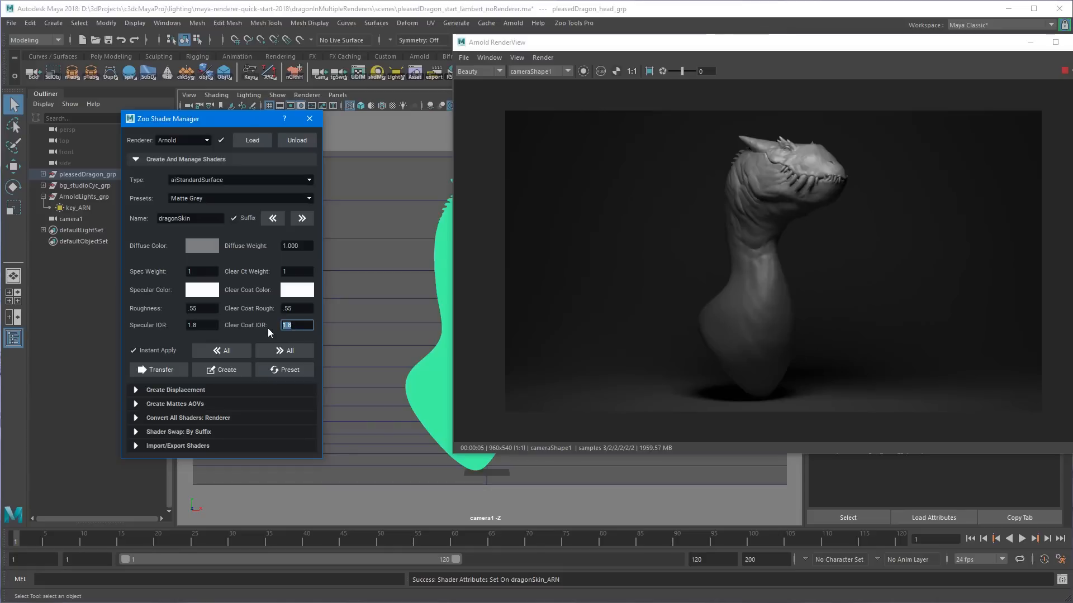
Set the dragonSkin shader's clear coat roughness to .4, and try a clear coat weight of .1 before settling on .05.
{"action": "left_click", "coordinate": [292, 308]}
{"action": "key", "text": "Return"}
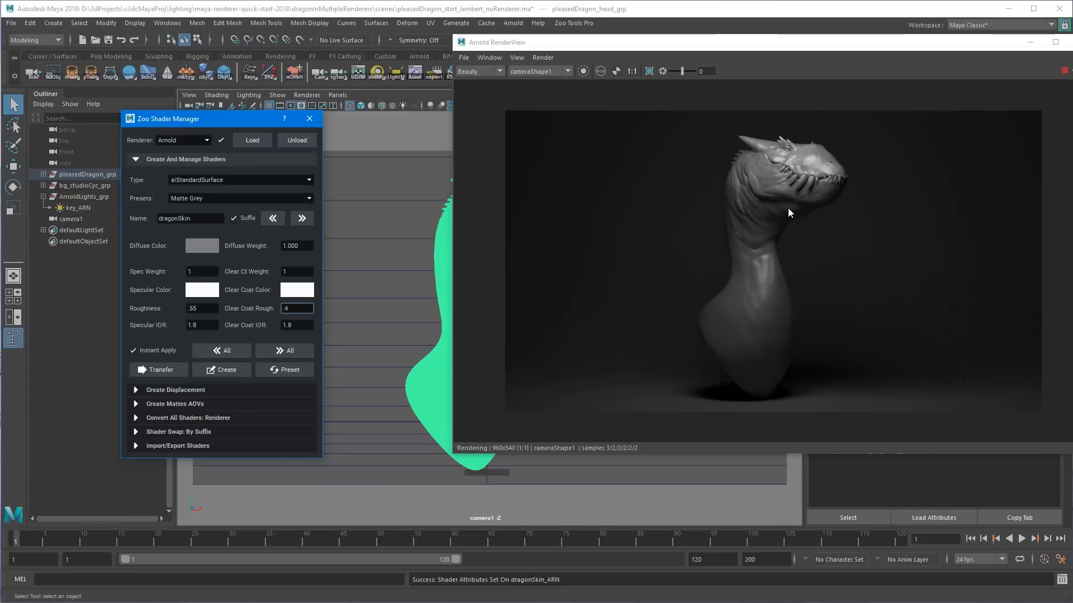
{"action": "left_click_drag", "start_coordinate": [299, 272], "coordinate": [258, 270]}
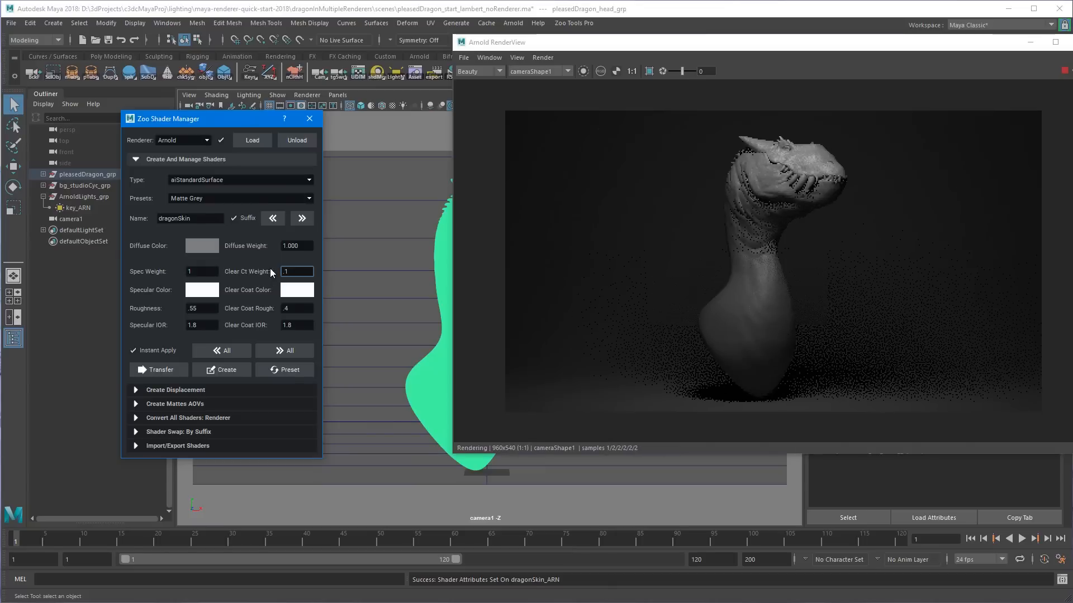
{"action": "type", "text": ".1"}
{"action": "left_click_drag", "start_coordinate": [289, 272], "coordinate": [265, 273]}
{"action": "type", "text": ".05"}
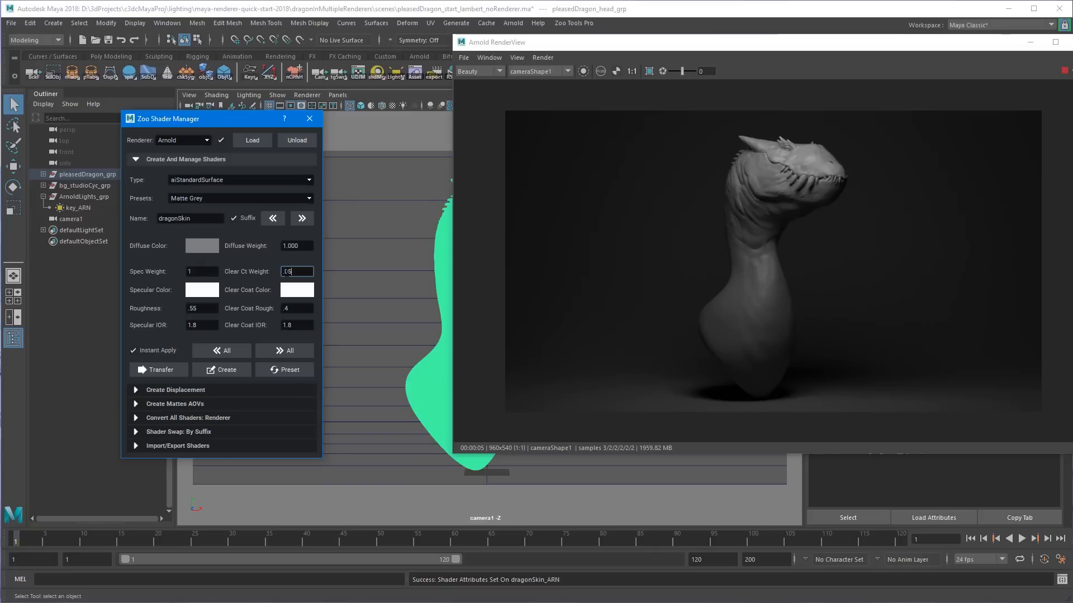
{"action": "left_click_drag", "start_coordinate": [293, 271], "coordinate": [269, 270]}
{"action": "middle_click_drag", "start_coordinate": [431, 246], "coordinate": [429, 244], "text": "alt"}
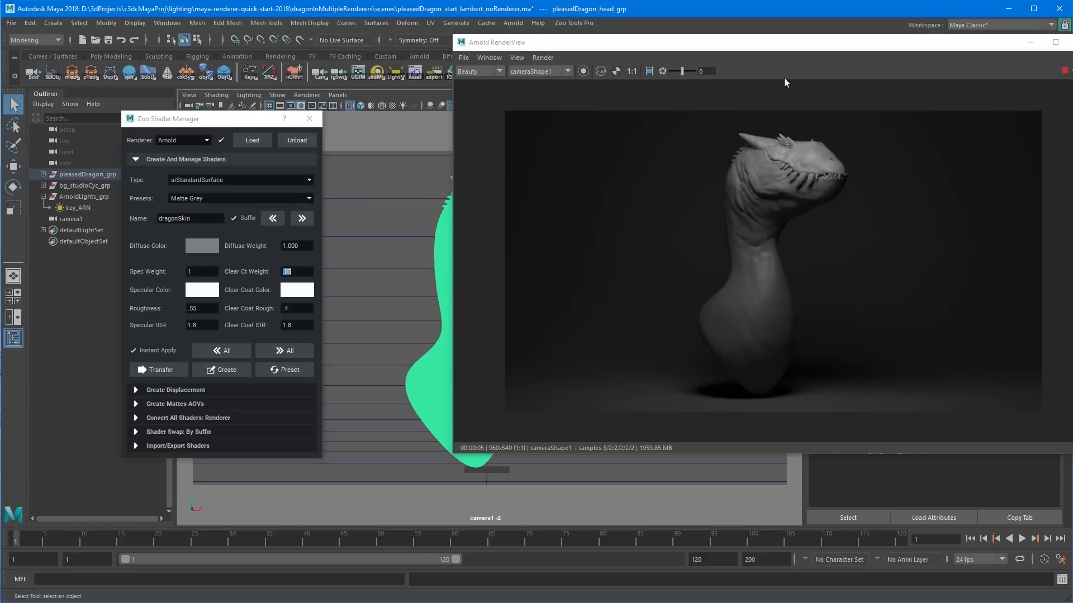
Move the RenderView out of the way, frame the dragon's eye and teeth with camera1's 2D Pan/Zoom, and clear the selection.
{"action": "left_click_drag", "start_coordinate": [724, 45], "coordinate": [1072, 45]}
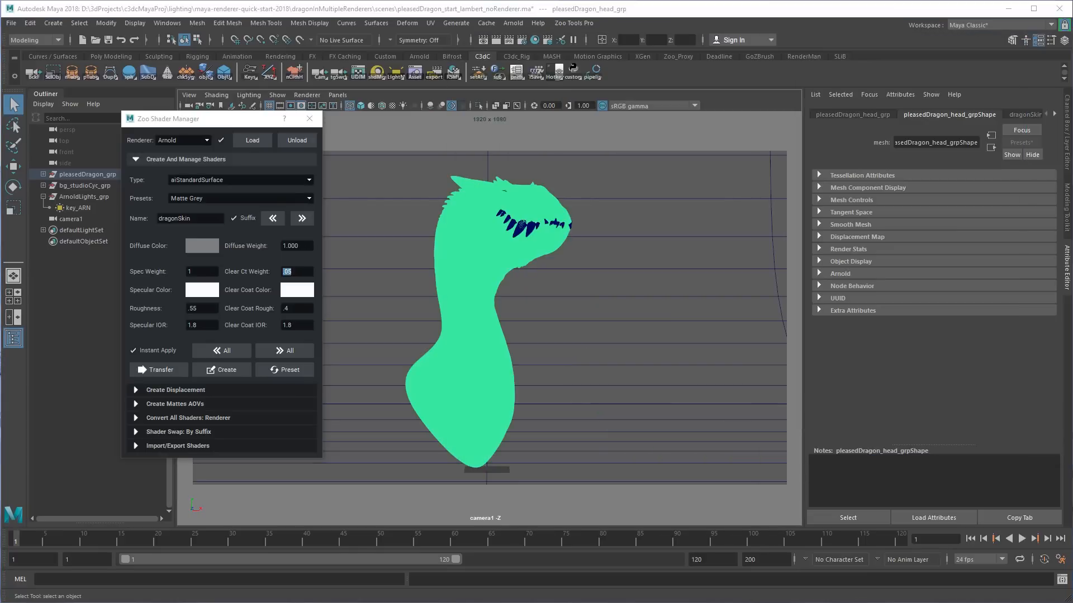
{"action": "left_click", "coordinate": [542, 191]}
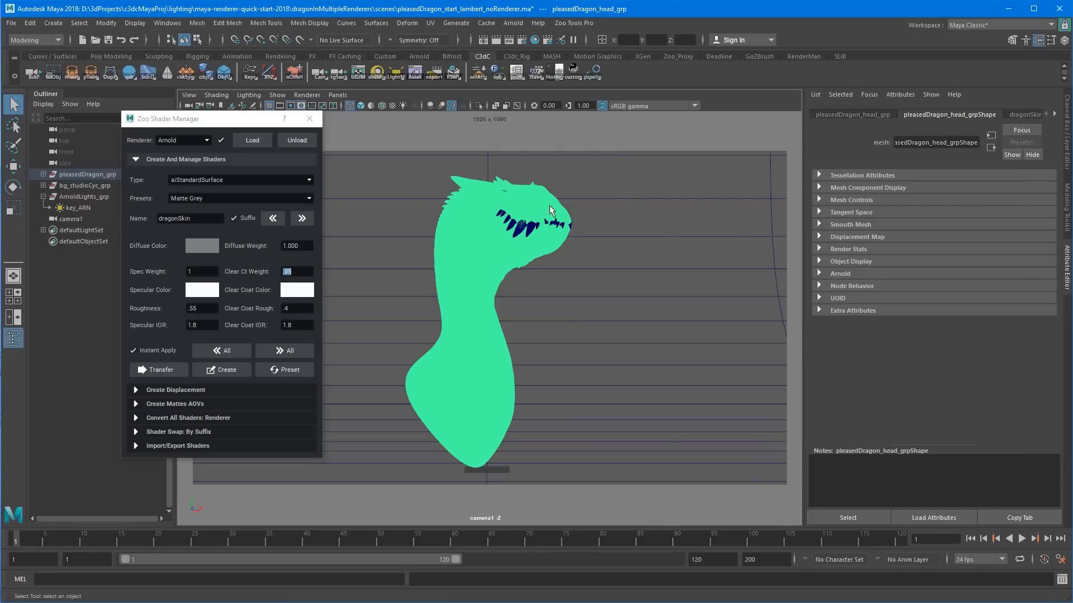
{"action": "key", "text": "backslash"}
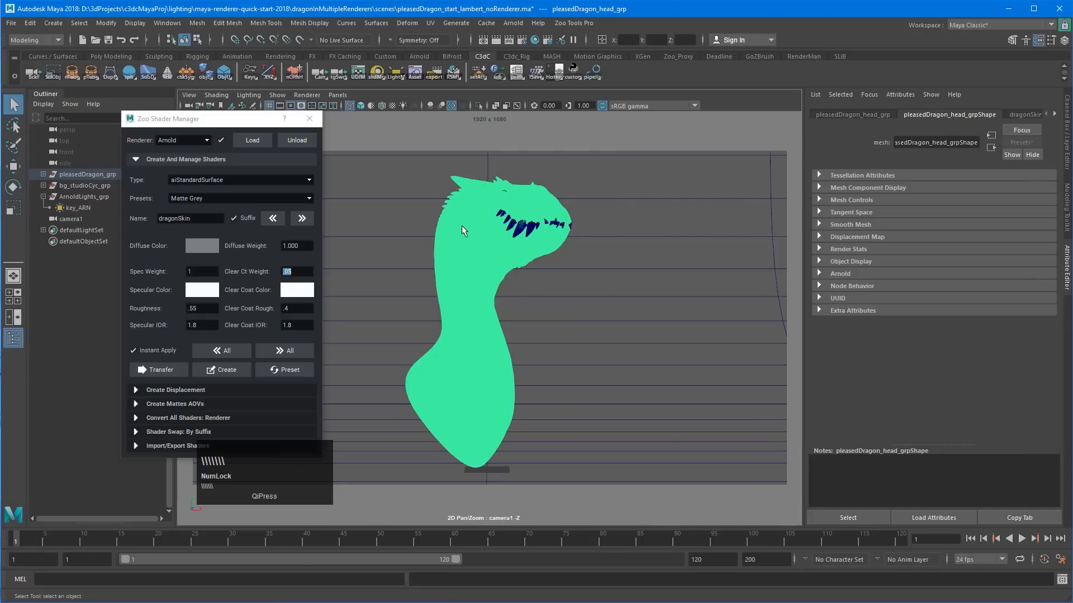
{"action": "right_click_drag", "start_coordinate": [458, 249], "coordinate": [805, 179]}
{"action": "middle_click_drag", "start_coordinate": [578, 288], "coordinate": [584, 517]}
{"action": "right_click_drag", "start_coordinate": [531, 400], "coordinate": [685, 305]}
{"action": "middle_click_drag", "start_coordinate": [684, 304], "coordinate": [679, 275]}
{"action": "key", "text": "1"}
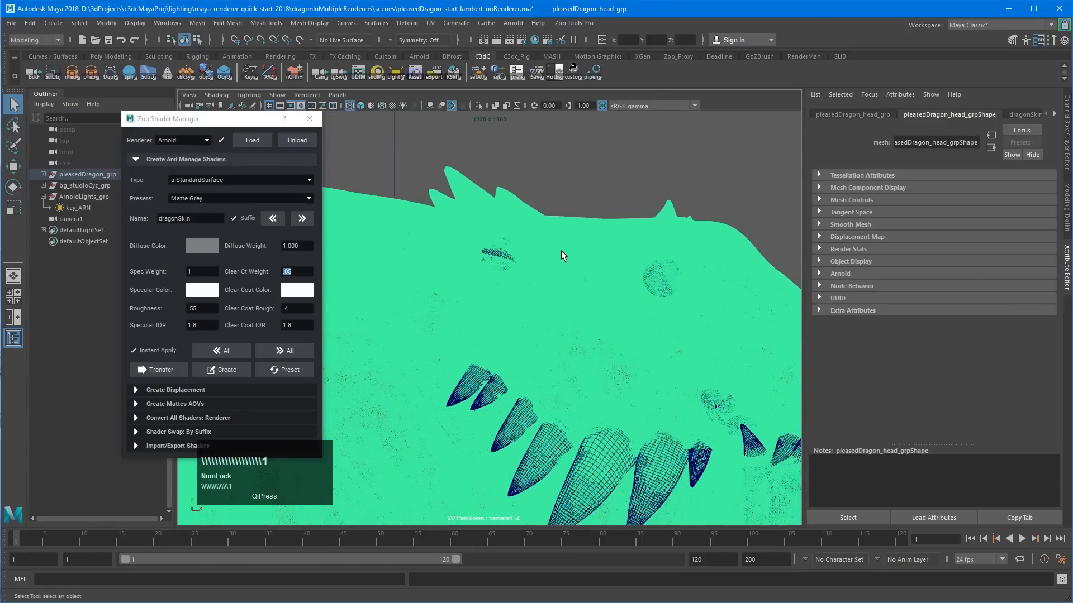
{"action": "key", "text": "alt+q"}
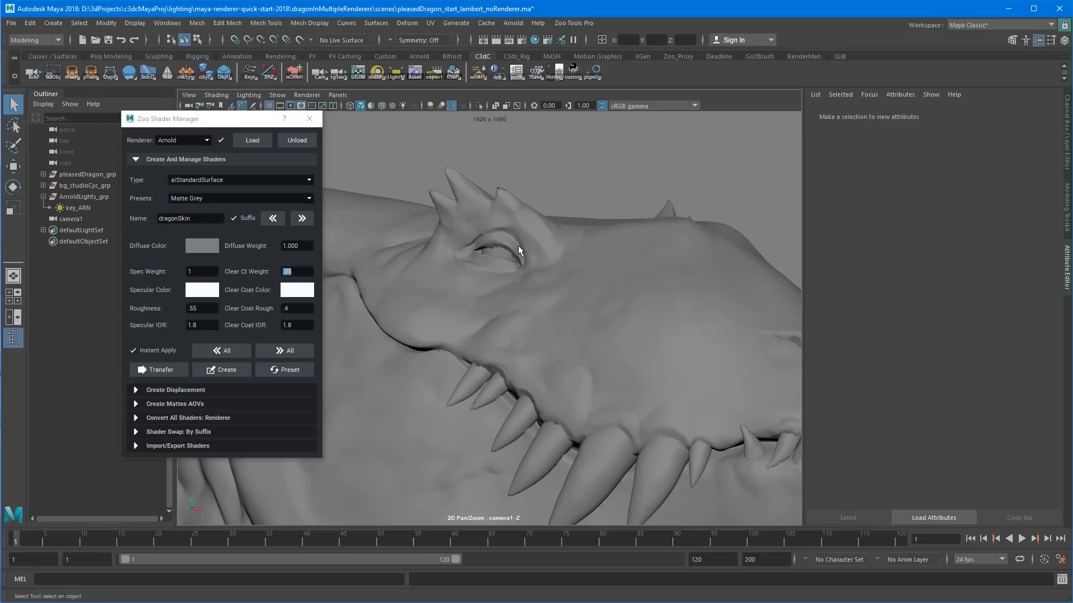
Set the camera's clip planes to the .9 - 5000 preset.
{"action": "mouse_move", "coordinate": [1072, 51]}
{"action": "left_mouse_down"}
{"action": "mouse_move", "coordinate": [499, 68]}
{"action": "mouse_move", "coordinate": [511, 80]}
{"action": "mouse_move", "coordinate": [1072, 66]}
{"action": "left_mouse_up"}
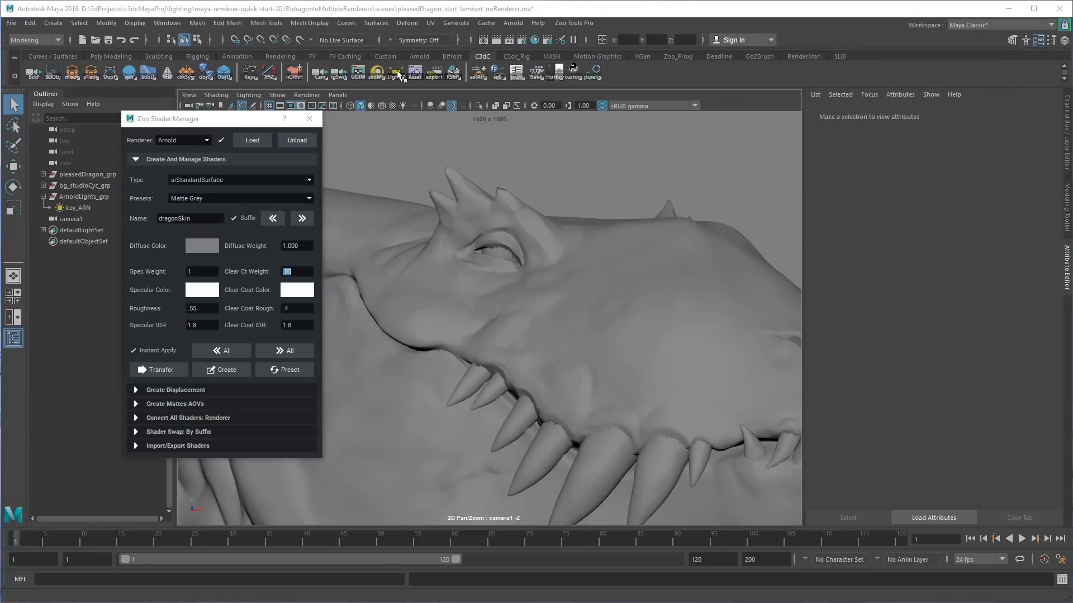
{"action": "right_click", "coordinate": [323, 74]}
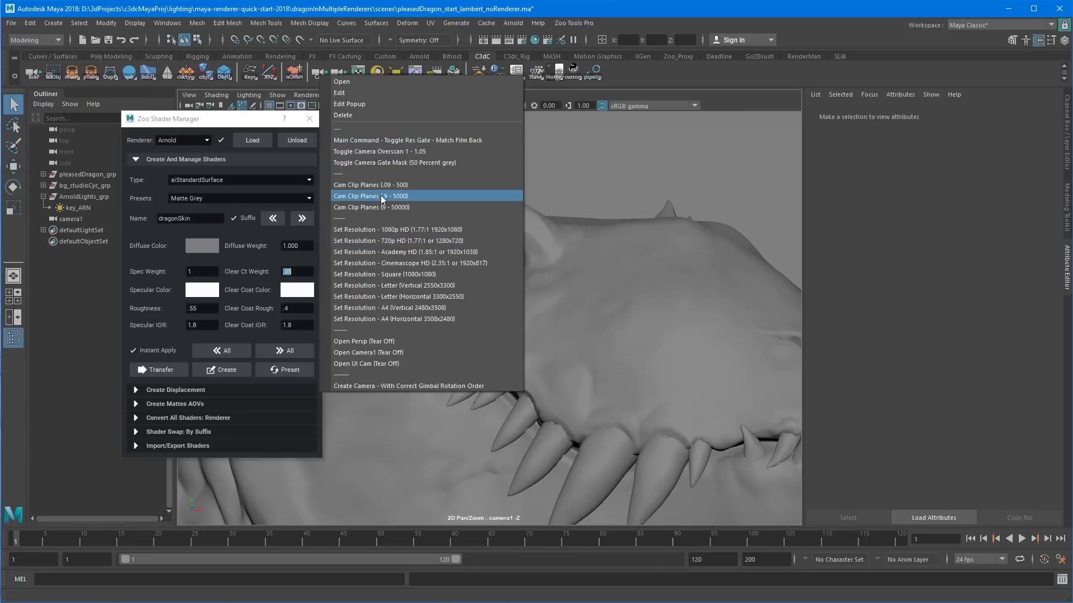
{"action": "left_click", "coordinate": [396, 197]}
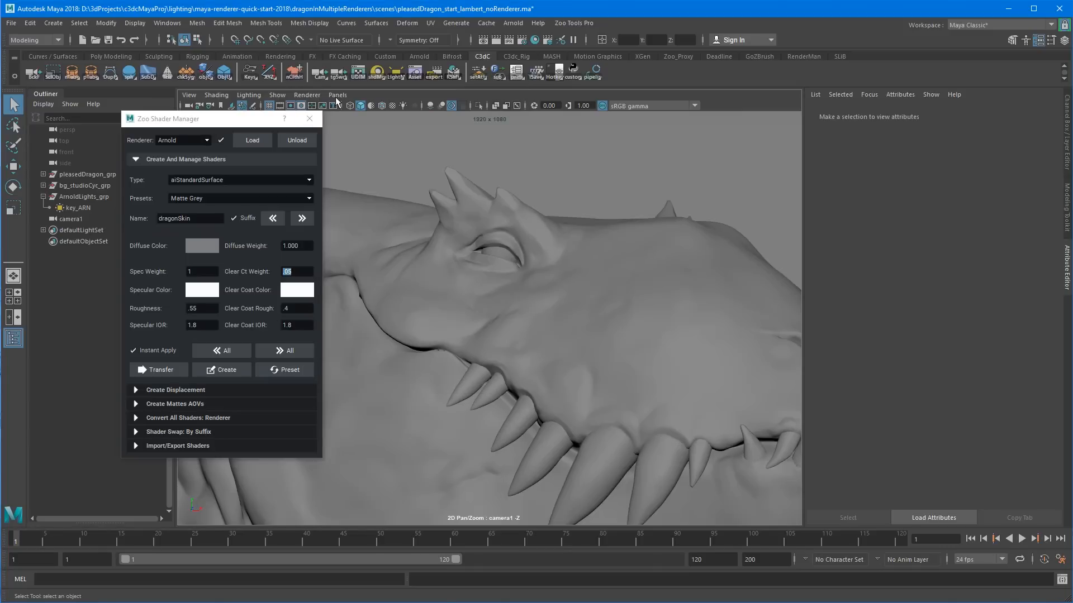
{"action": "right_click", "coordinate": [320, 74]}
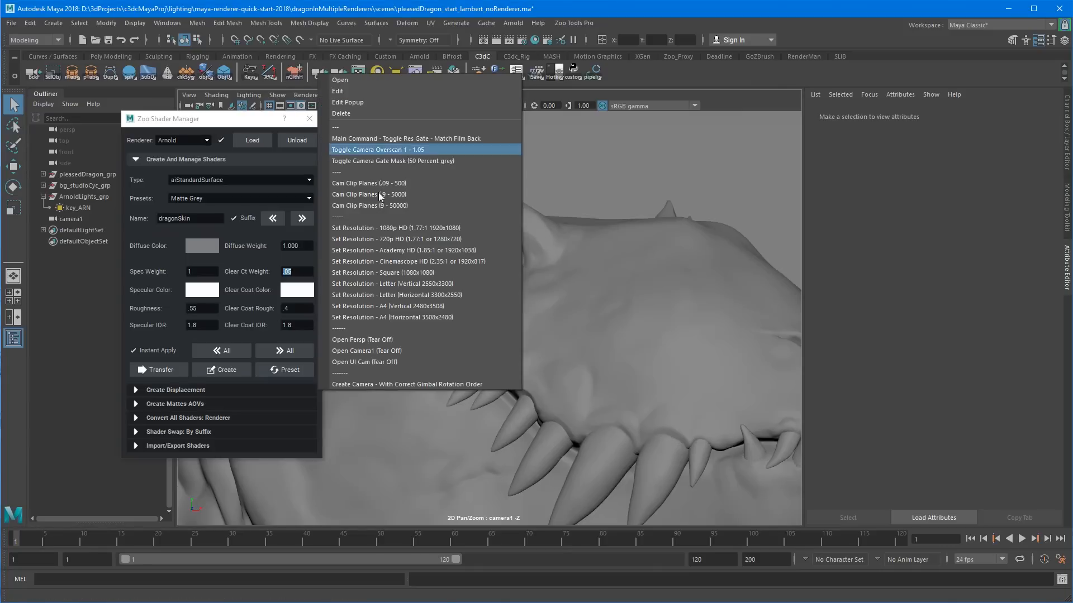
{"action": "left_click", "coordinate": [655, 93]}
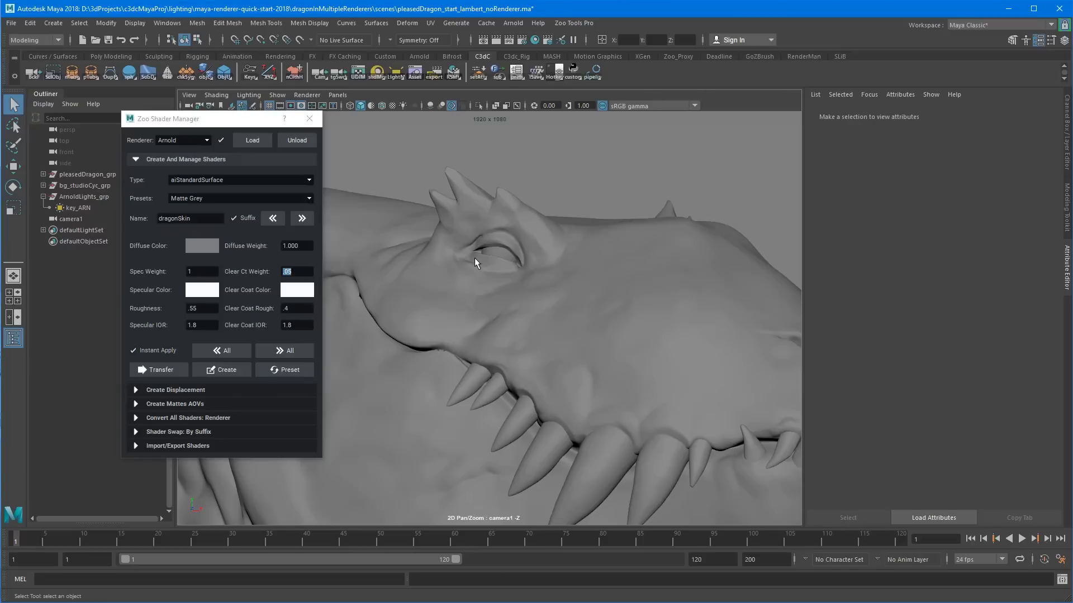
{"action": "left_click_drag", "start_coordinate": [1072, 62], "coordinate": [1072, 37]}
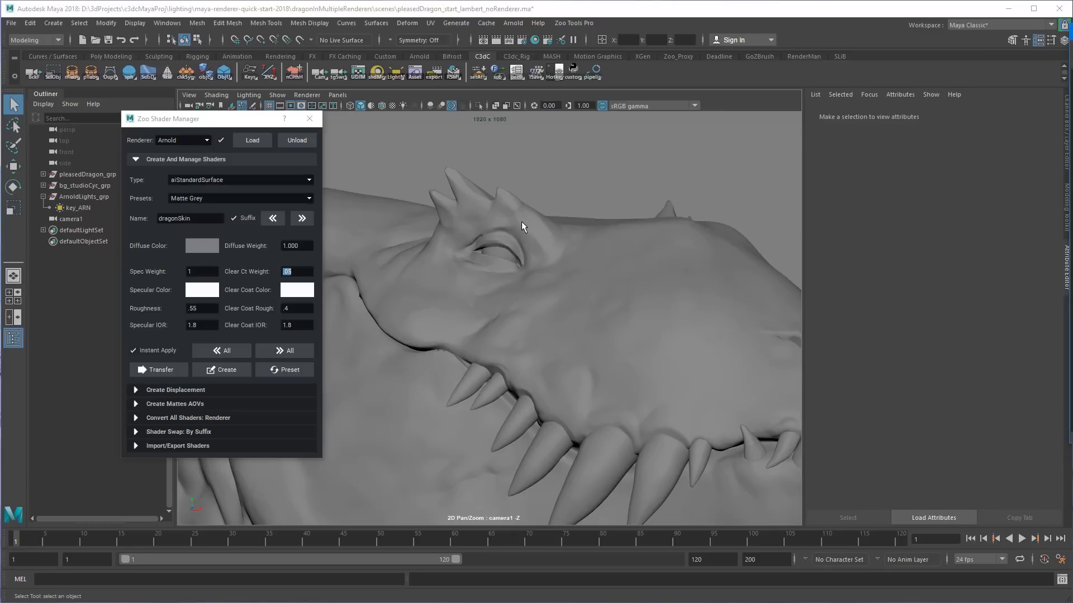
Switch camera1's 2D Pan/Zoom off and on to compare the full framing with the eye close-up.
{"action": "key", "text": "backslash"}
{"action": "key", "text": "backslash"}
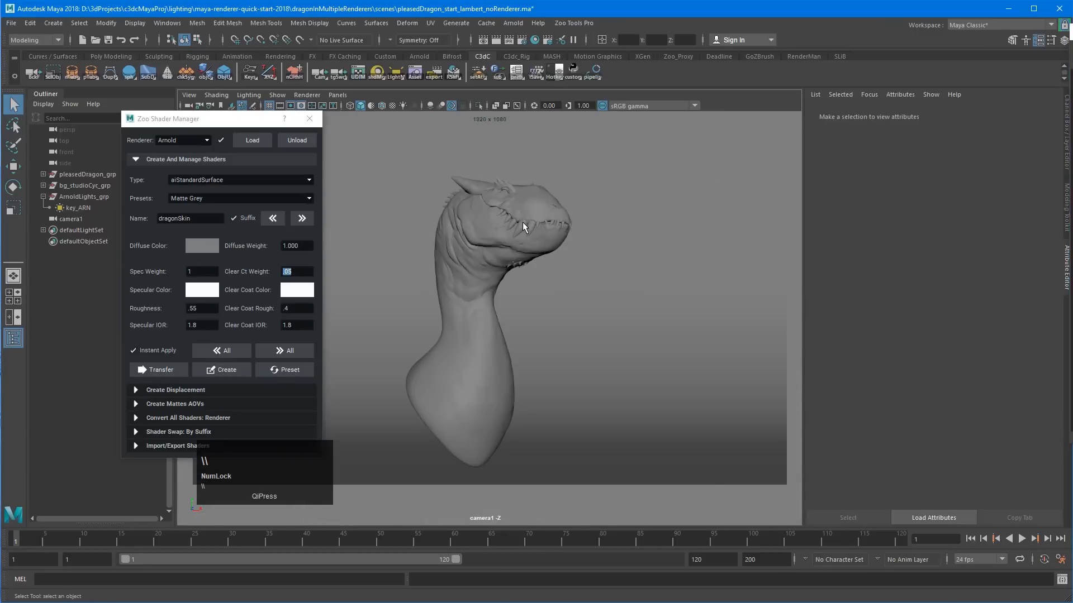
{"action": "key", "text": "backslash"}
{"action": "key", "text": "backslash"}
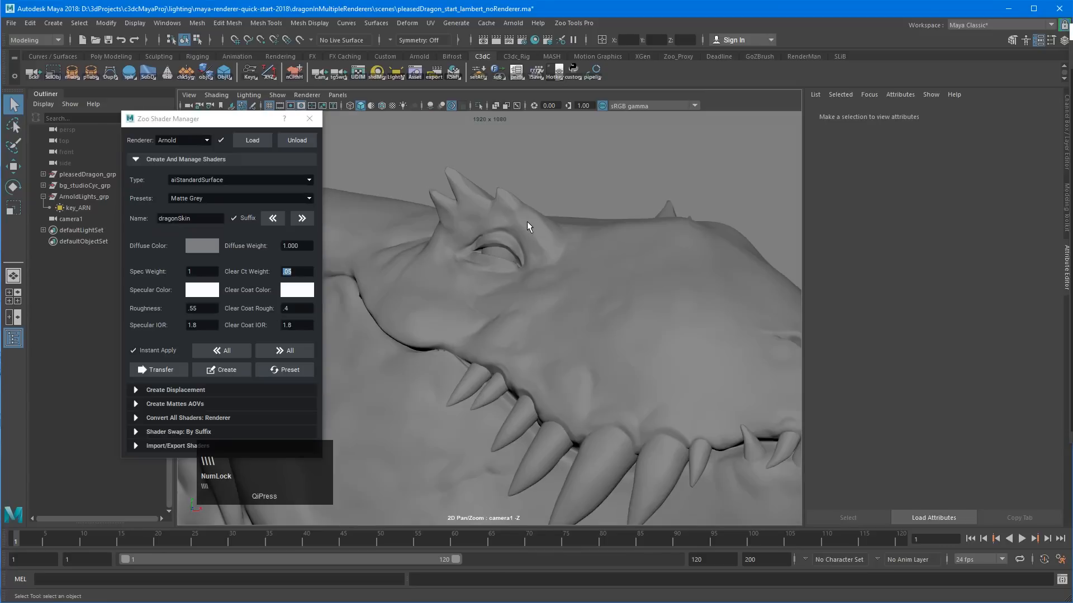
{"action": "key", "text": "backslash"}
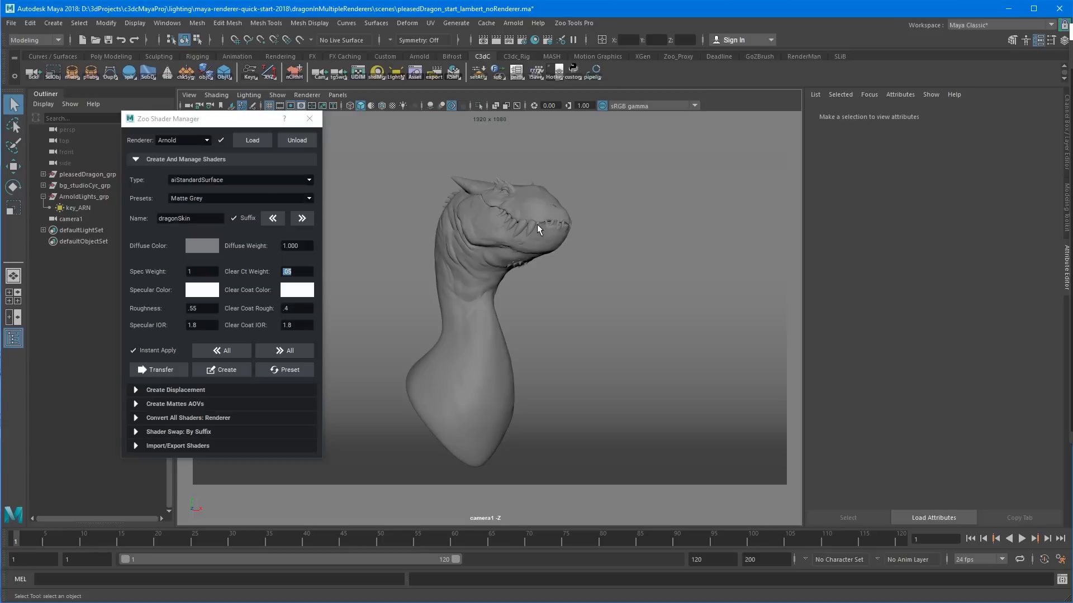
{"action": "key", "text": "backslash"}
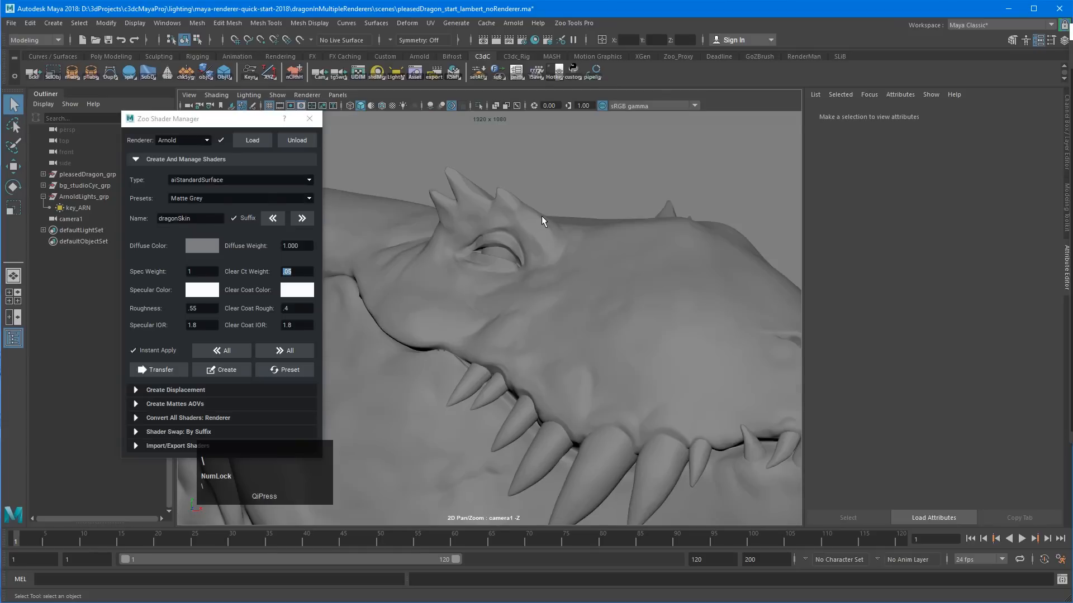
Select camera1 and expand the display options of its shape to reach the 2D Pan/Zoom settings.
{"action": "key", "text": "k"}
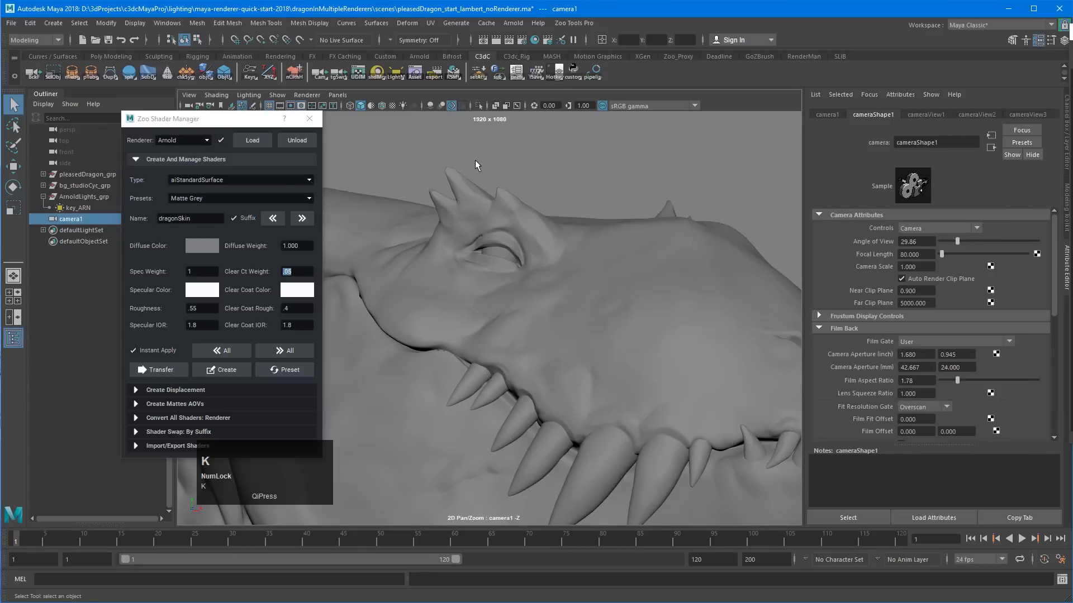
{"action": "scroll", "coordinate": [1048, 345], "scroll_direction": "down", "scroll_amount": 5}
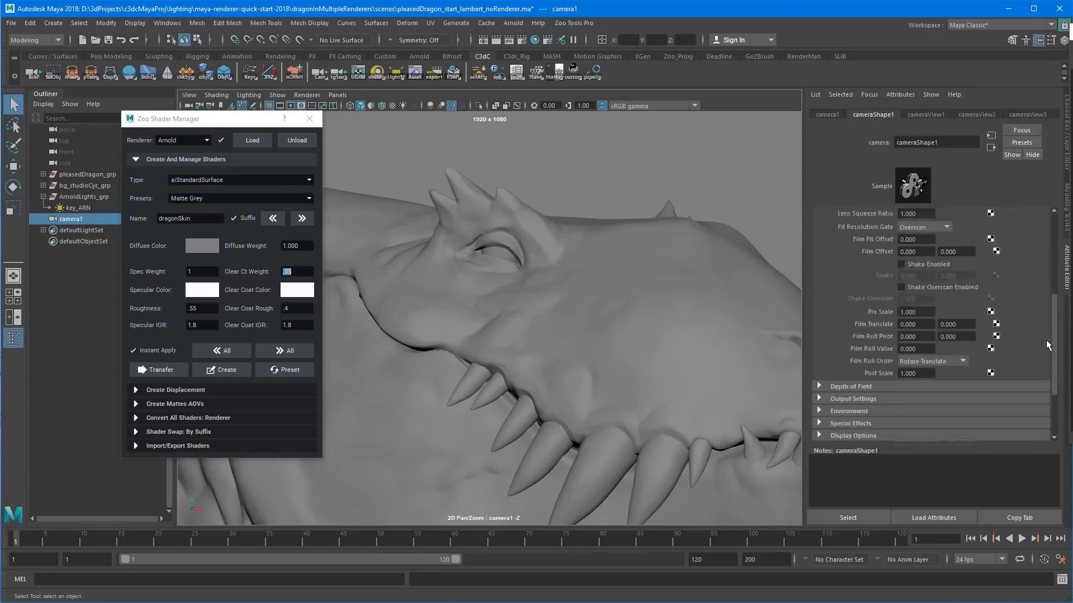
{"action": "scroll", "coordinate": [1048, 345], "scroll_direction": "down", "scroll_amount": 4}
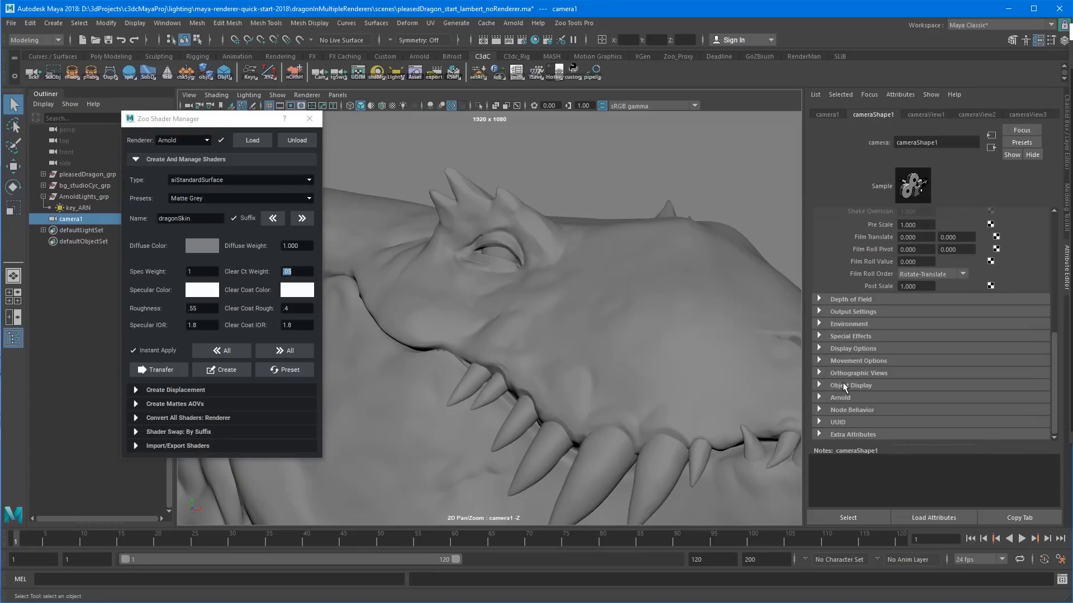
{"action": "left_click", "coordinate": [850, 348]}
{"action": "scroll", "coordinate": [850, 347], "scroll_direction": "down", "scroll_amount": 5}
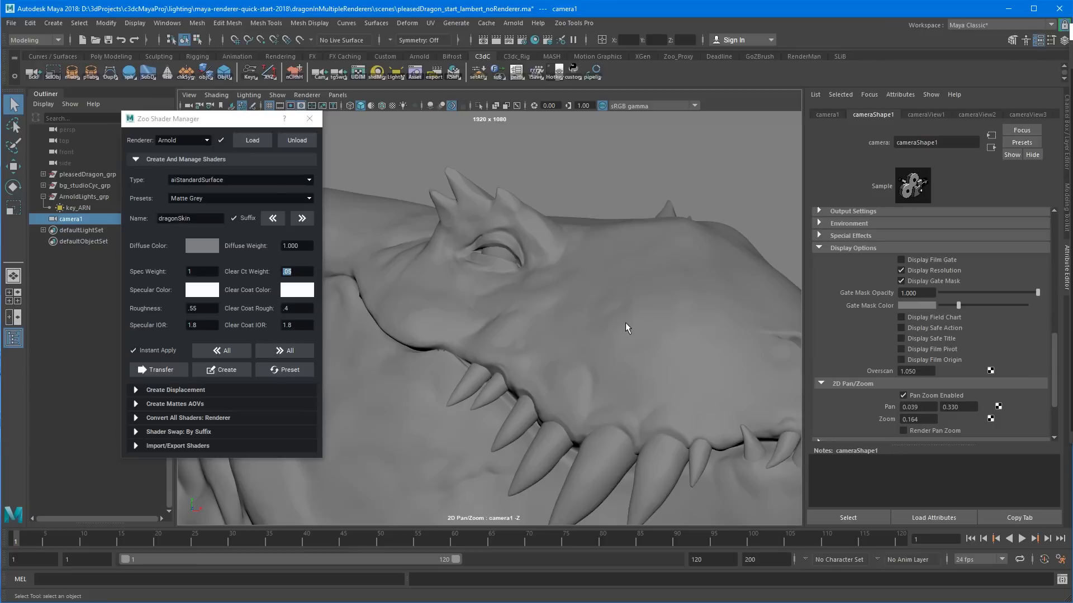
Toggle camera1's Pan Zoom Enabled attribute off and back on to check its effect on the viewport.
{"action": "key", "text": "backslash"}
{"action": "key", "text": "backslash"}
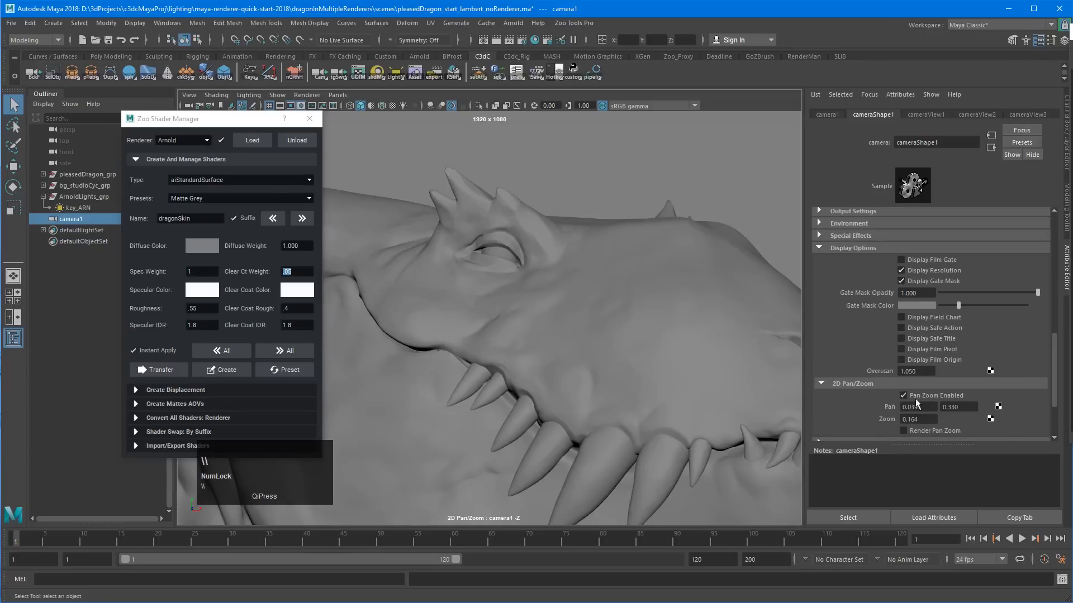
{"action": "left_click", "coordinate": [910, 396]}
{"action": "left_click", "coordinate": [911, 396]}
{"action": "left_click", "coordinate": [911, 396]}
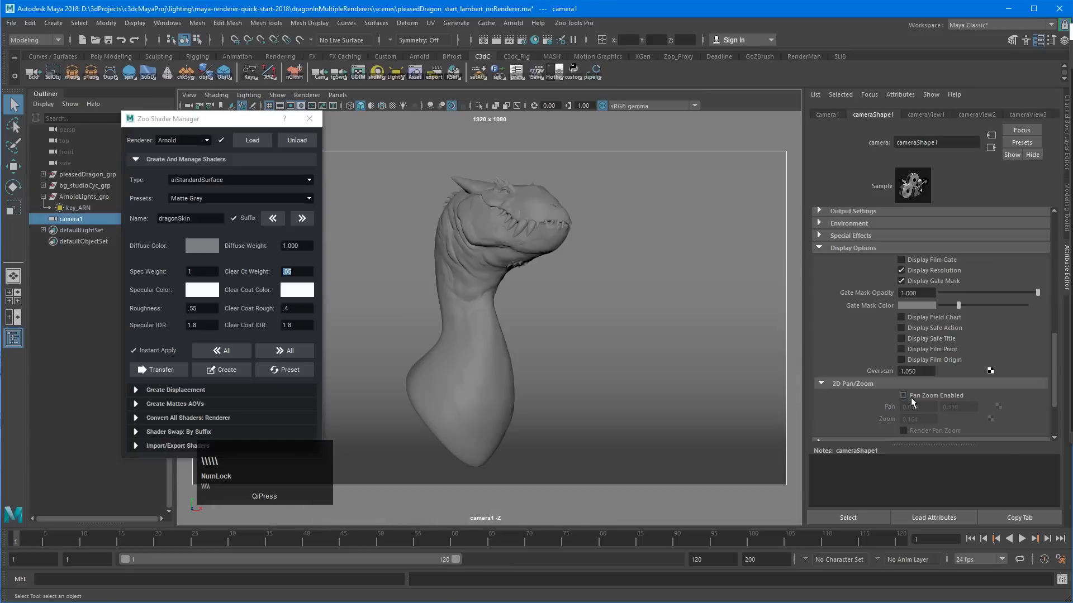
{"action": "left_click", "coordinate": [911, 396]}
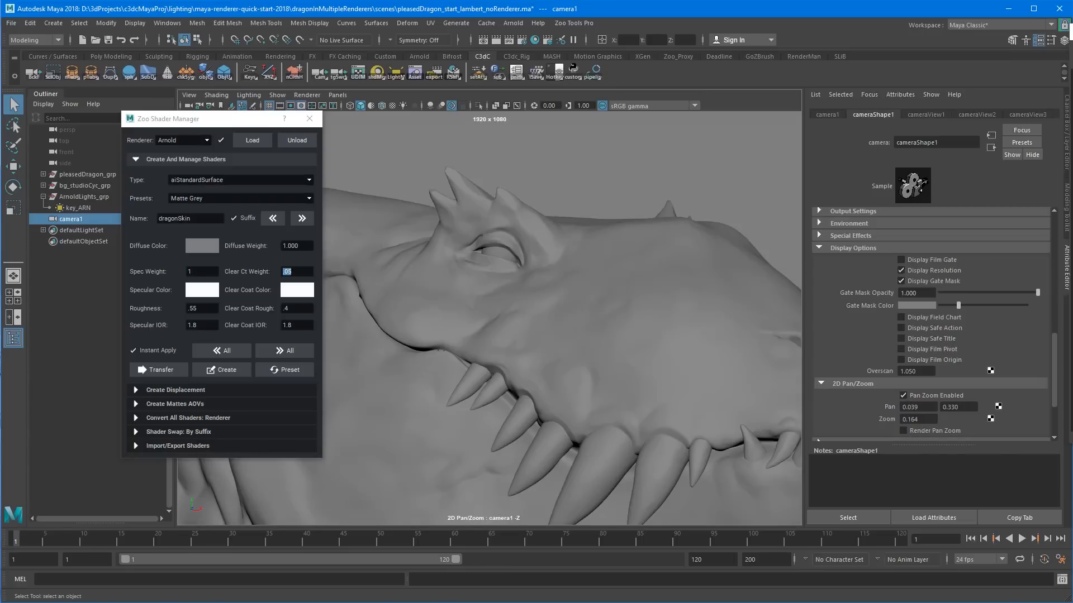
Bring up the Arnold RenderView and enable Render Pan Zoom on camera1 so the close-up renders.
{"action": "left_click", "coordinate": [534, 40]}
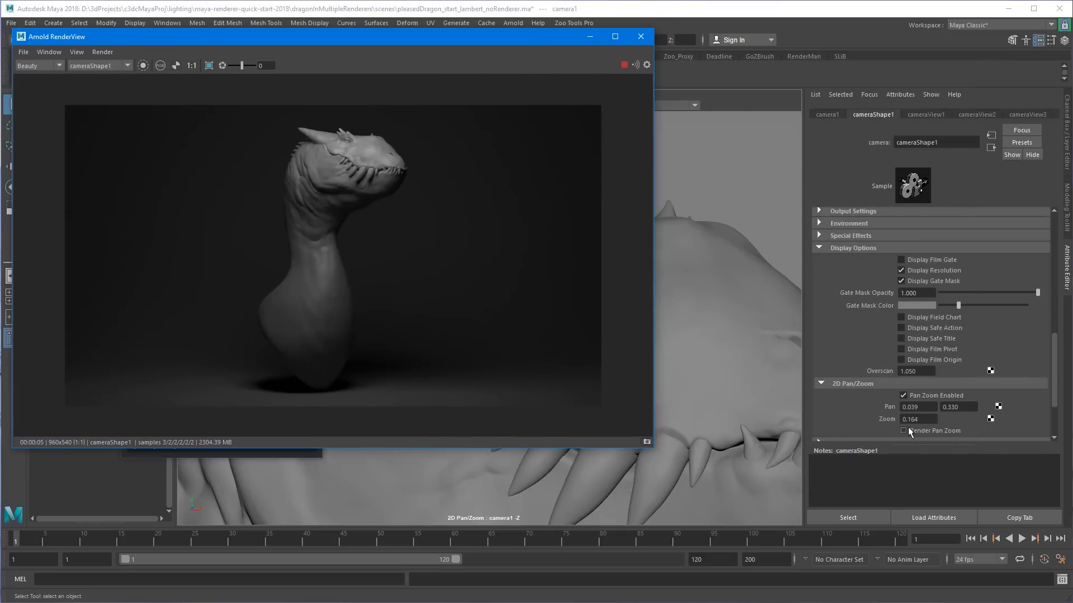
{"action": "left_click", "coordinate": [903, 431]}
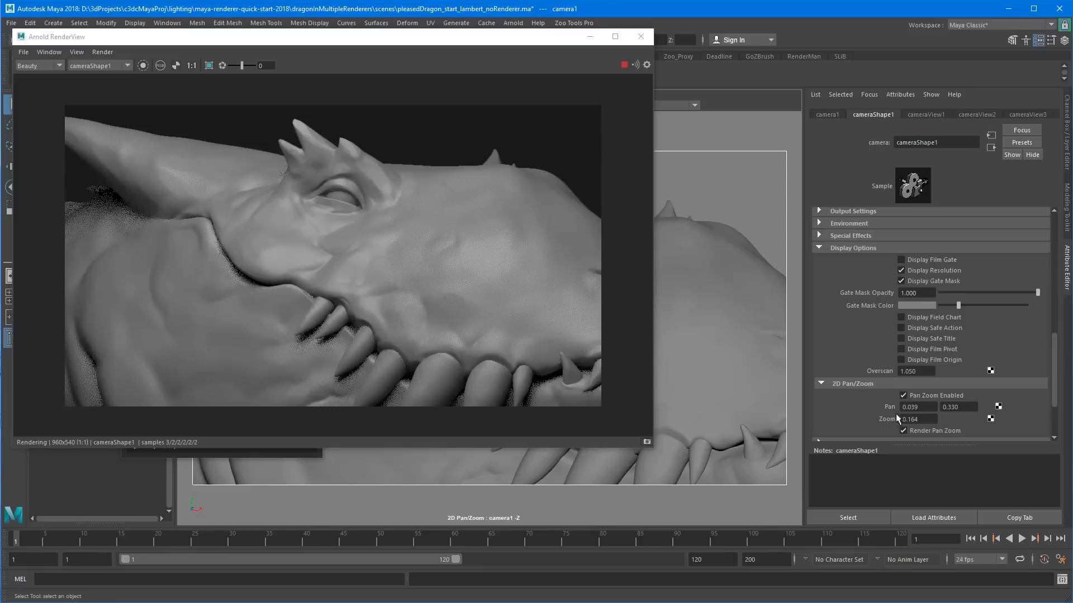
Move the RenderView clear of the dragon's eye in the viewport and select the eyes mesh.
{"action": "left_click_drag", "start_coordinate": [507, 40], "coordinate": [324, 41]}
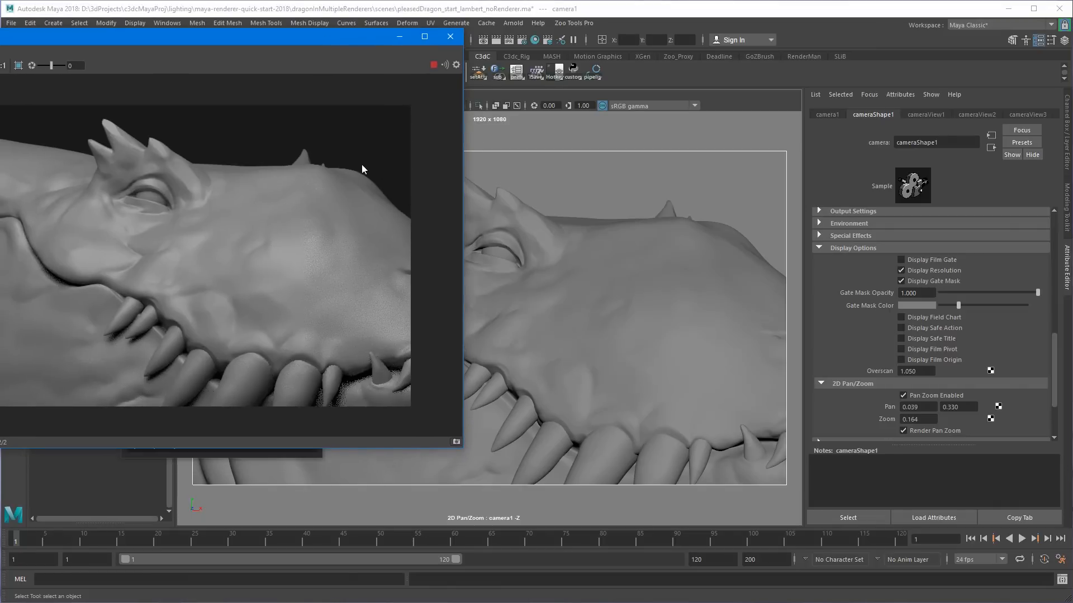
{"action": "left_click", "coordinate": [504, 253]}
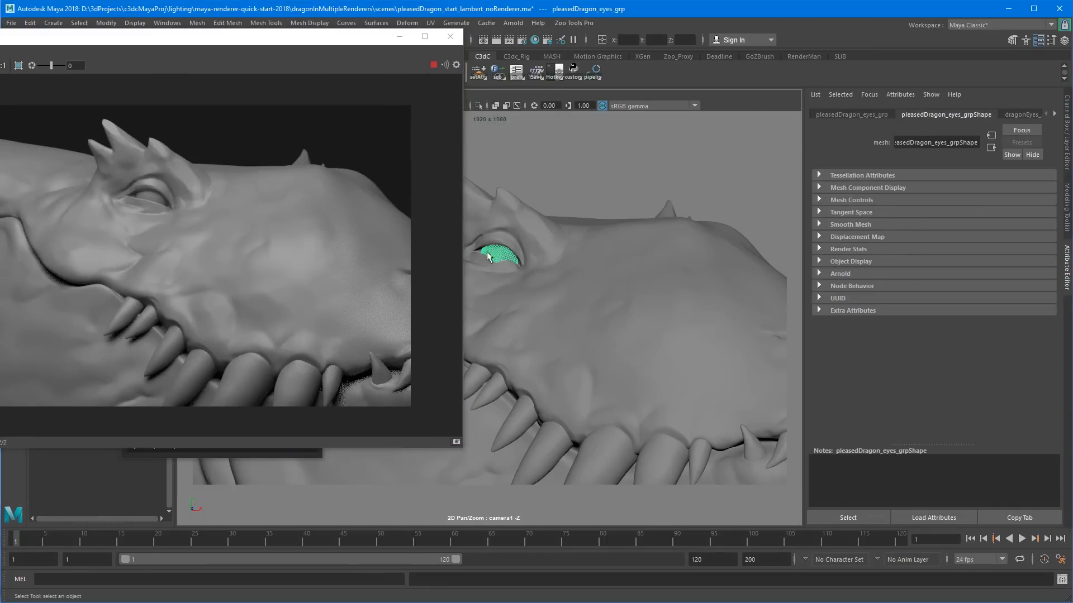
Arrange the RenderView and Zoo Shader Manager side by side, then load the selected eyes' shader name and attributes into the manager.
{"action": "left_click", "coordinate": [86, 38]}
{"action": "left_click_drag", "start_coordinate": [86, 38], "coordinate": [79, 329]}
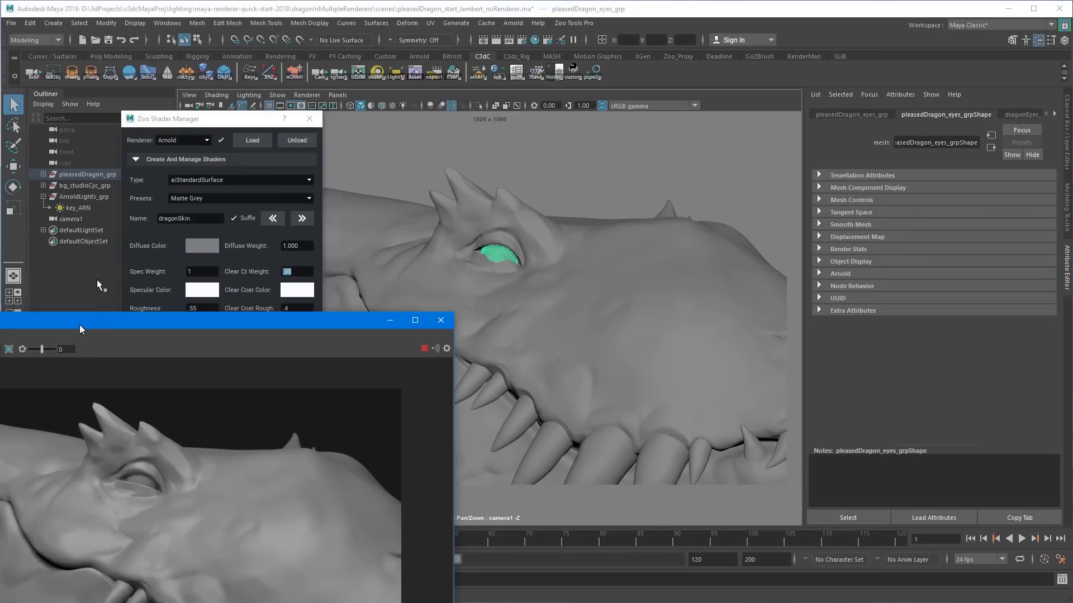
{"action": "left_click", "coordinate": [212, 119]}
{"action": "left_click_drag", "start_coordinate": [213, 119], "coordinate": [788, 94]}
{"action": "left_click_drag", "start_coordinate": [294, 320], "coordinate": [310, 42]}
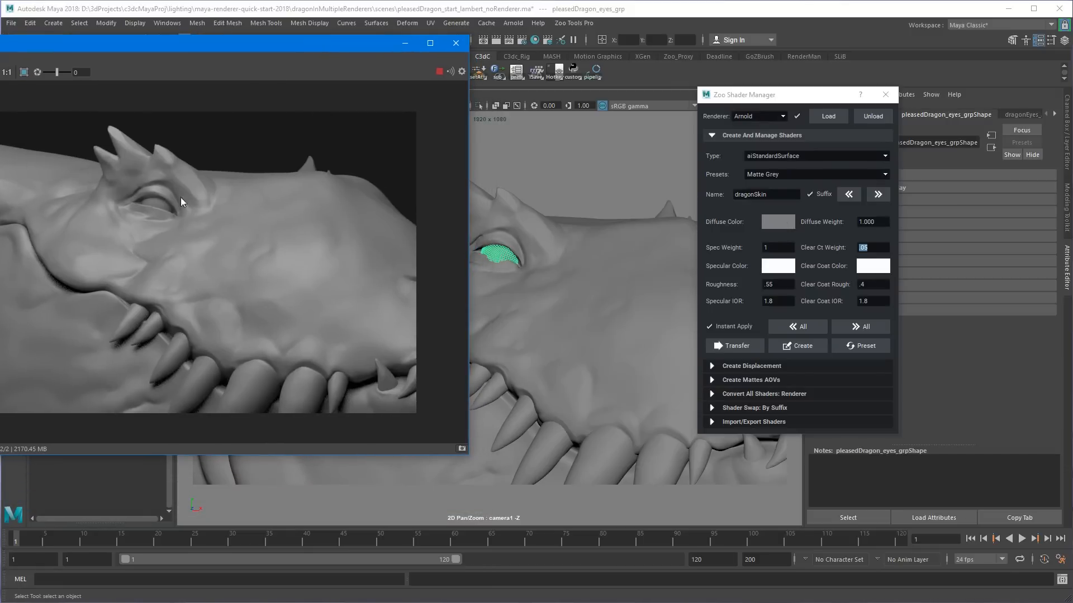
{"action": "left_click", "coordinate": [799, 327]}
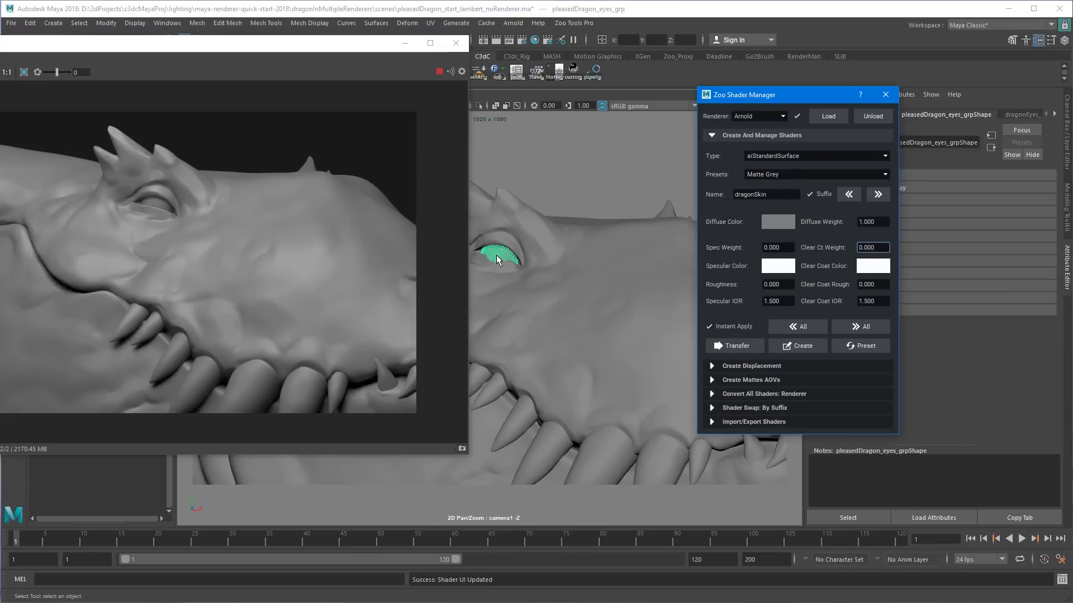
{"action": "left_click", "coordinate": [870, 197]}
Set the dragonEyes shader's diffuse color to dark grey #1f1f1f.
{"action": "left_click", "coordinate": [782, 223]}
{"action": "left_click_drag", "start_coordinate": [138, 280], "coordinate": [592, 324]}
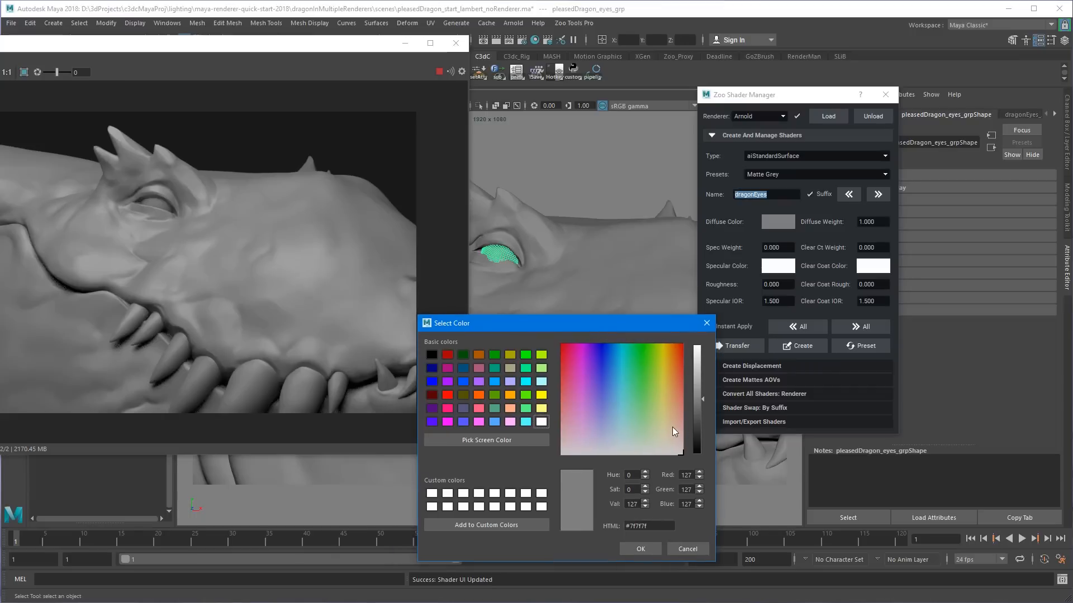
{"action": "left_click_drag", "start_coordinate": [703, 398], "coordinate": [703, 440]}
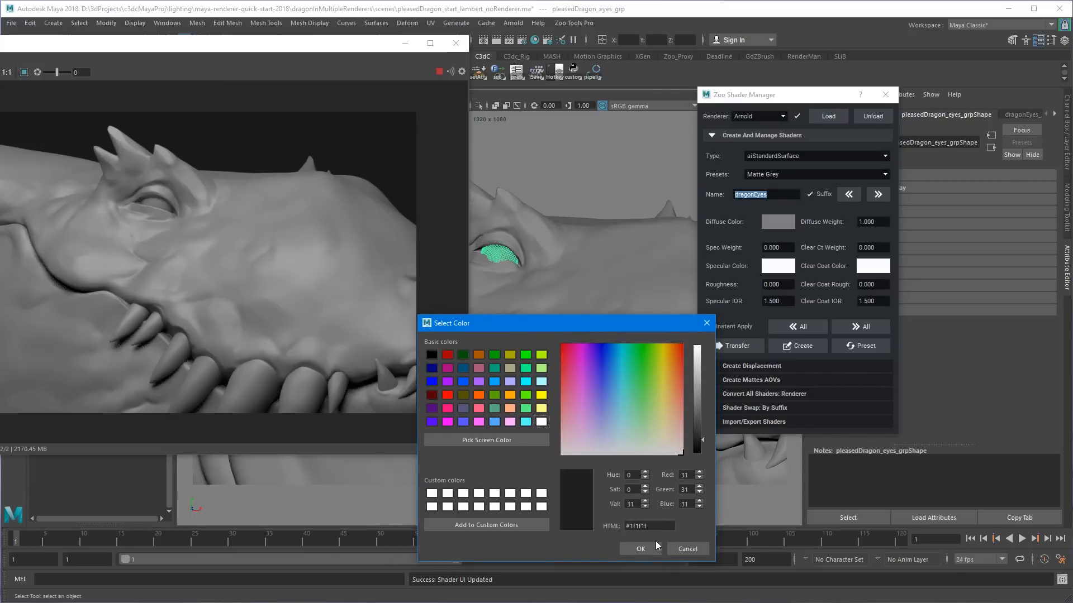
{"action": "left_click", "coordinate": [640, 548]}
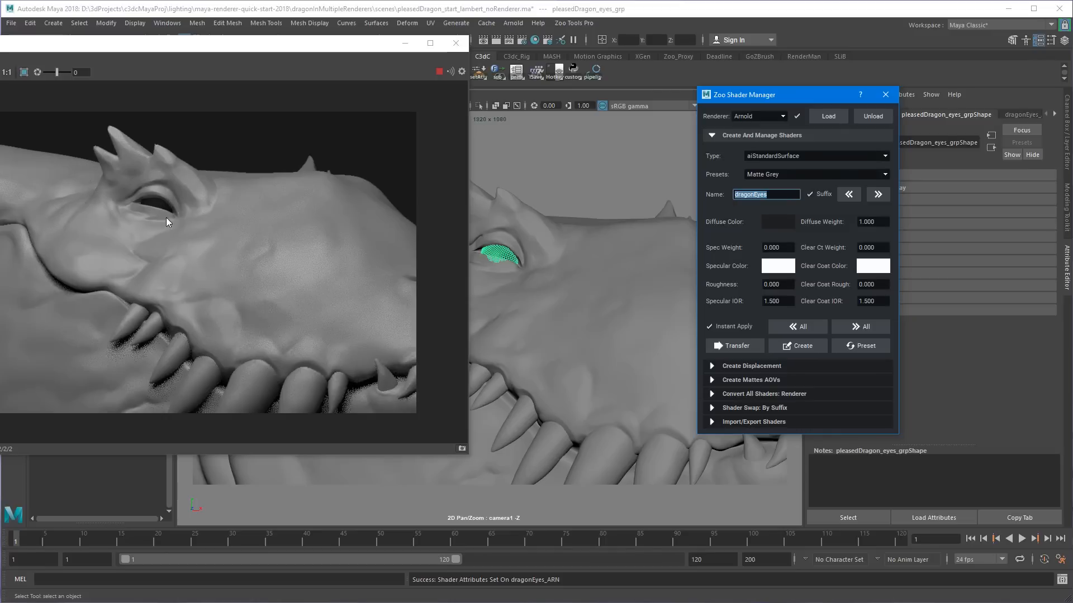
Set the dragonEyes shader's specular weight to 1.
{"action": "left_click", "coordinate": [785, 250]}
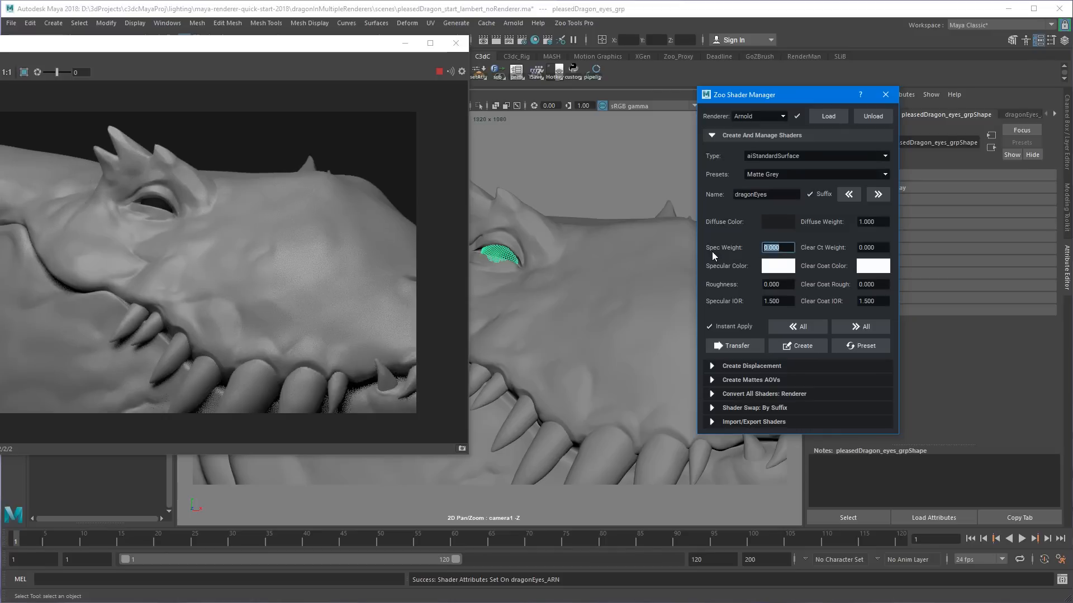
{"action": "type", "text": "14"}
{"action": "key", "text": "BackSpace"}
{"action": "key", "text": "Tab"}
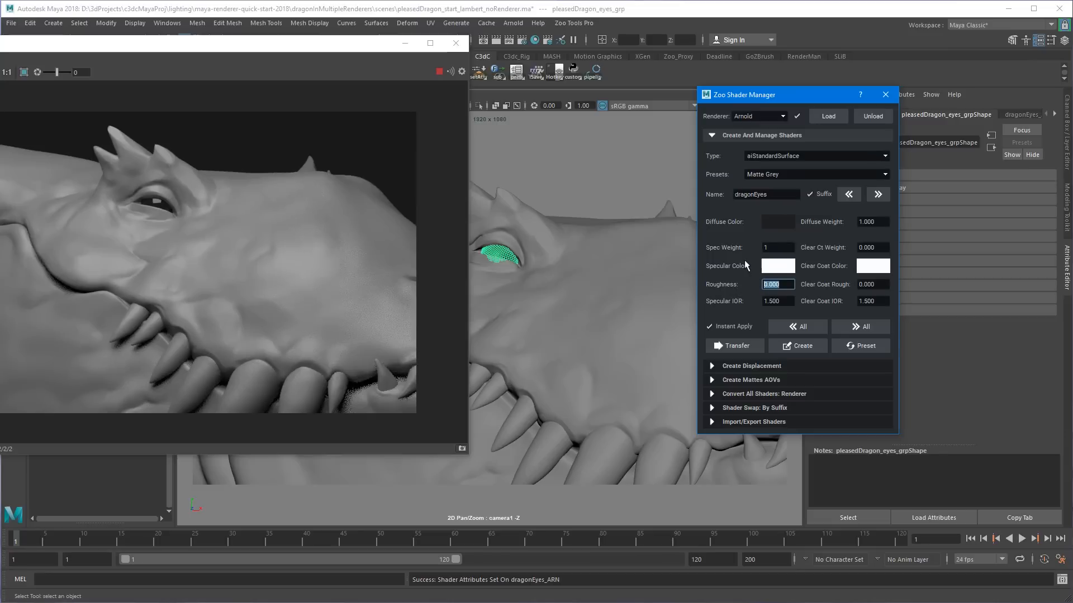
Try specular roughness values of .4 and .3 on the dragonEyes shader, then settle on .35.
{"action": "type", "text": ".4"}
{"action": "left_click_drag", "start_coordinate": [774, 284], "coordinate": [753, 283]}
{"action": "type", "text": ".3"}
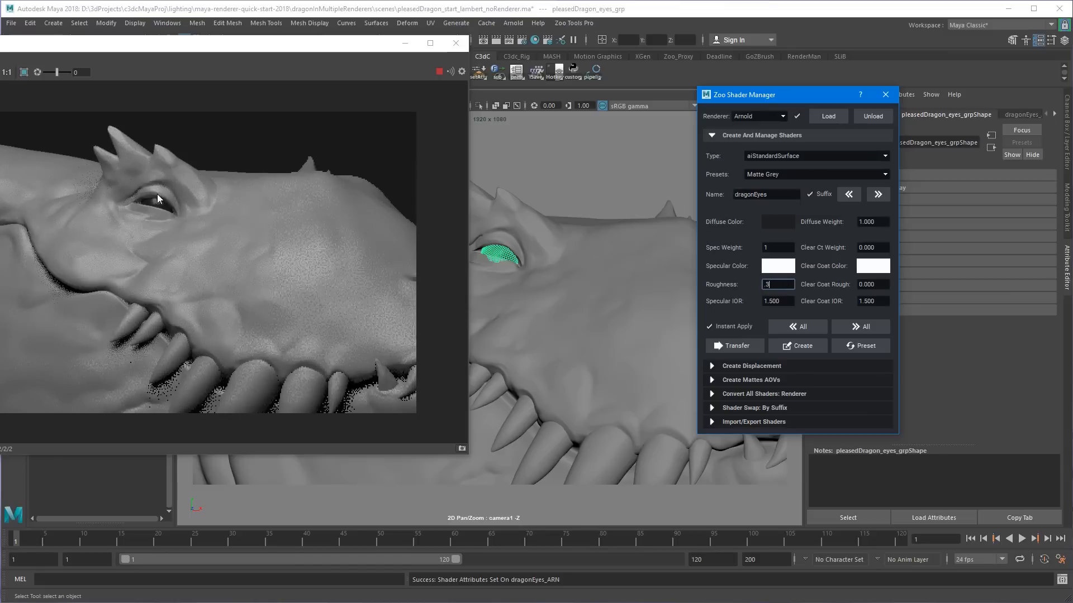
{"action": "key", "text": "Return"}
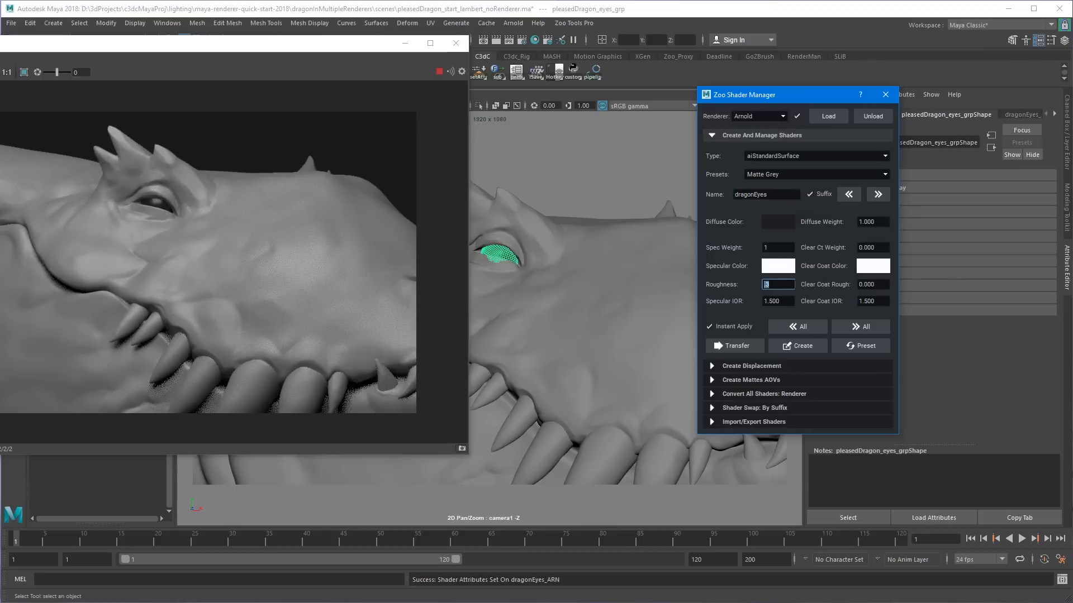
{"action": "type", "text": ".35"}
{"action": "key", "text": "Return"}
{"action": "key", "text": "Tab"}
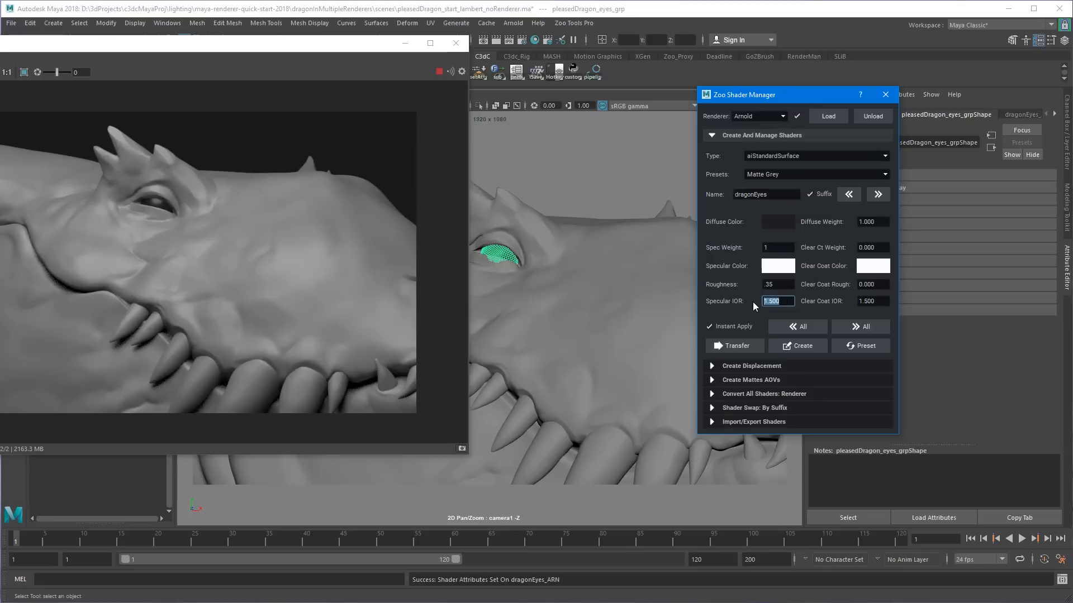
Test a specular IOR of 4 on the dragonEyes shader, then set it to 1.8.
{"action": "type", "text": "4"}
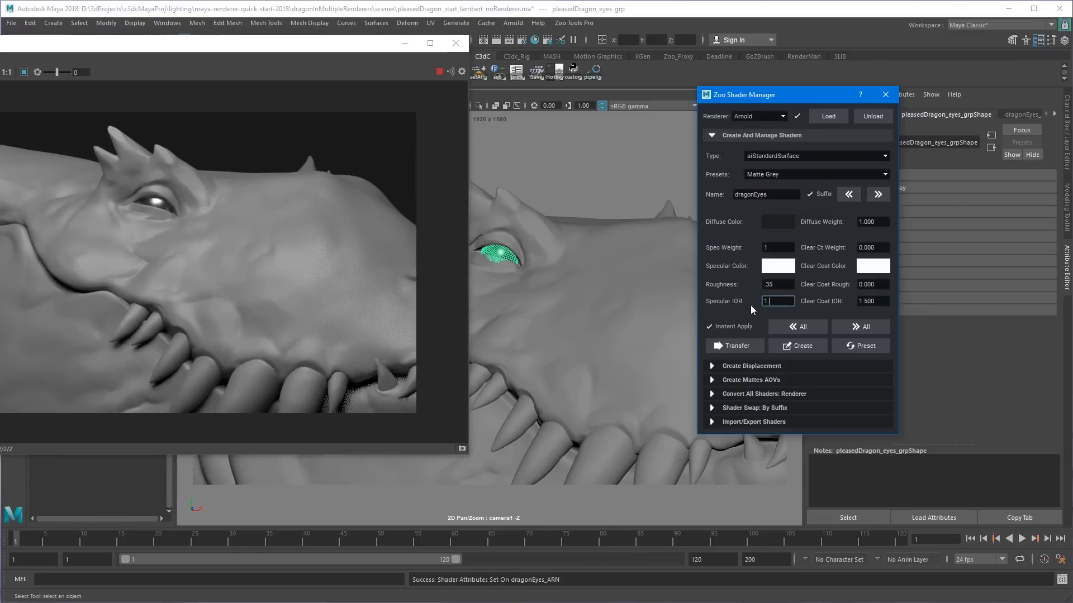
{"action": "key", "text": "Return"}
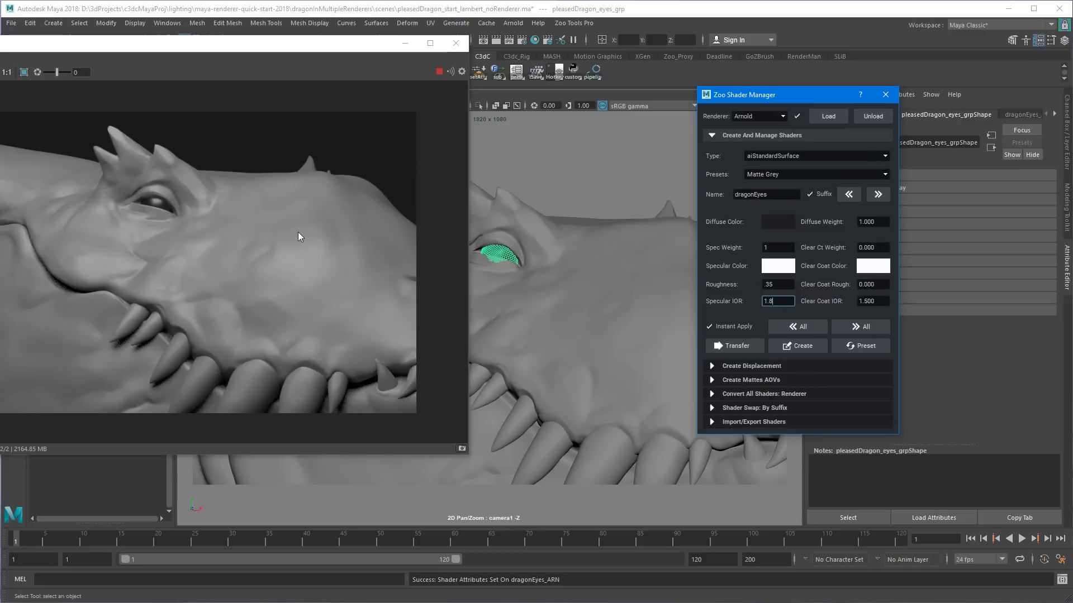
{"action": "double_click", "coordinate": [775, 301]}
{"action": "left_click", "coordinate": [649, 170]}
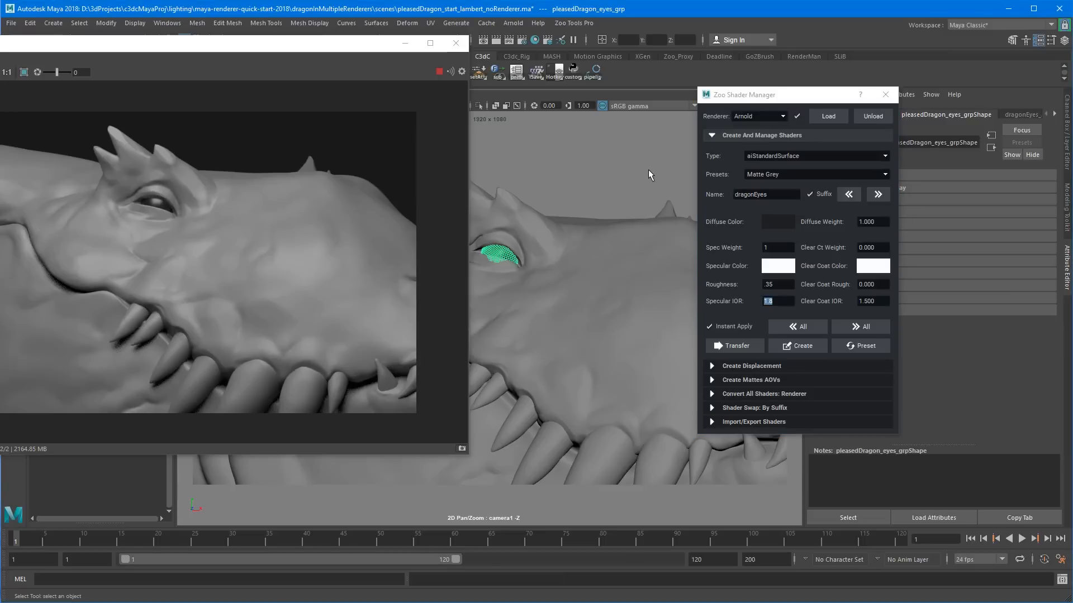
Turn off the camera's 2D Pan/Zoom to render the whole bust and move the RenderView aside.
{"action": "key", "text": "backslash"}
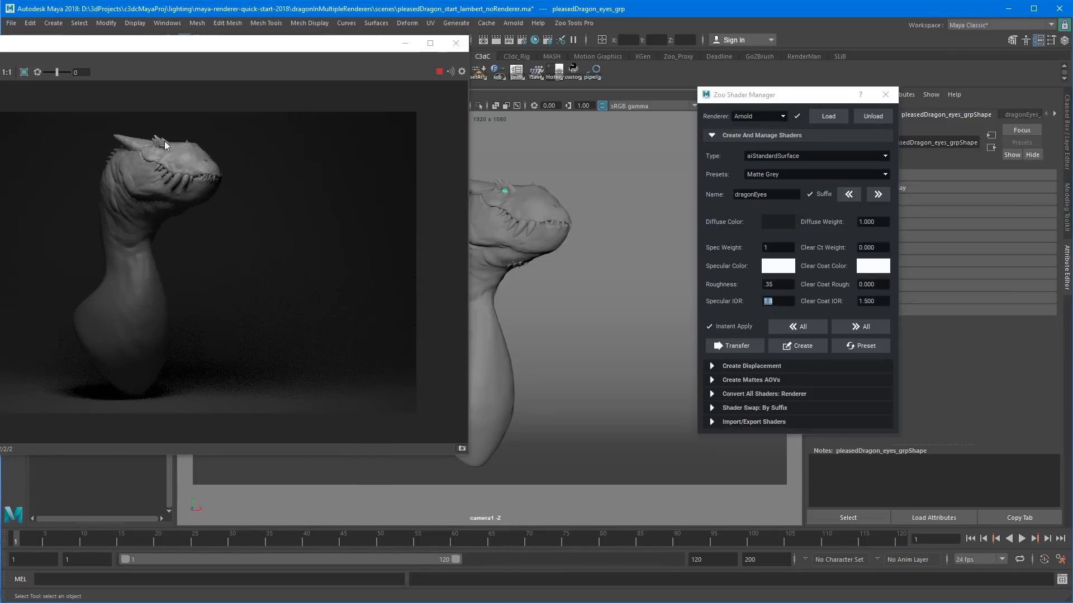
{"action": "left_click_drag", "start_coordinate": [282, 49], "coordinate": [847, 68]}
{"action": "left_click", "coordinate": [651, 11]}
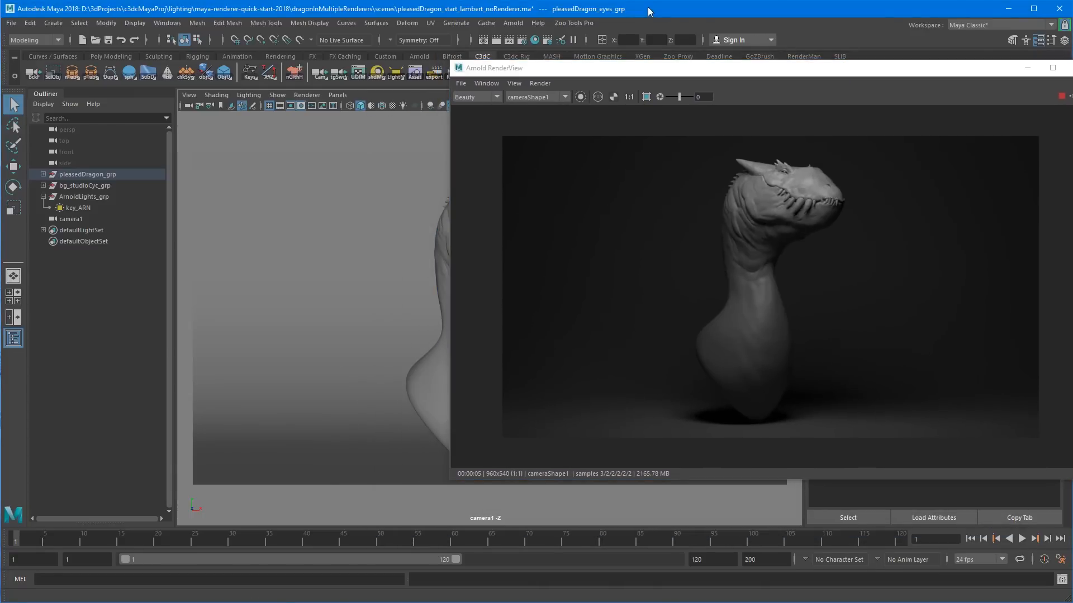
Bring up the Render Settings and set the scene to render using Arnold Renderer.
{"action": "key", "text": "5"}
{"action": "left_click", "coordinate": [522, 40]}
{"action": "left_click_drag", "start_coordinate": [160, 139], "coordinate": [314, 69]}
{"action": "left_click", "coordinate": [300, 111]}
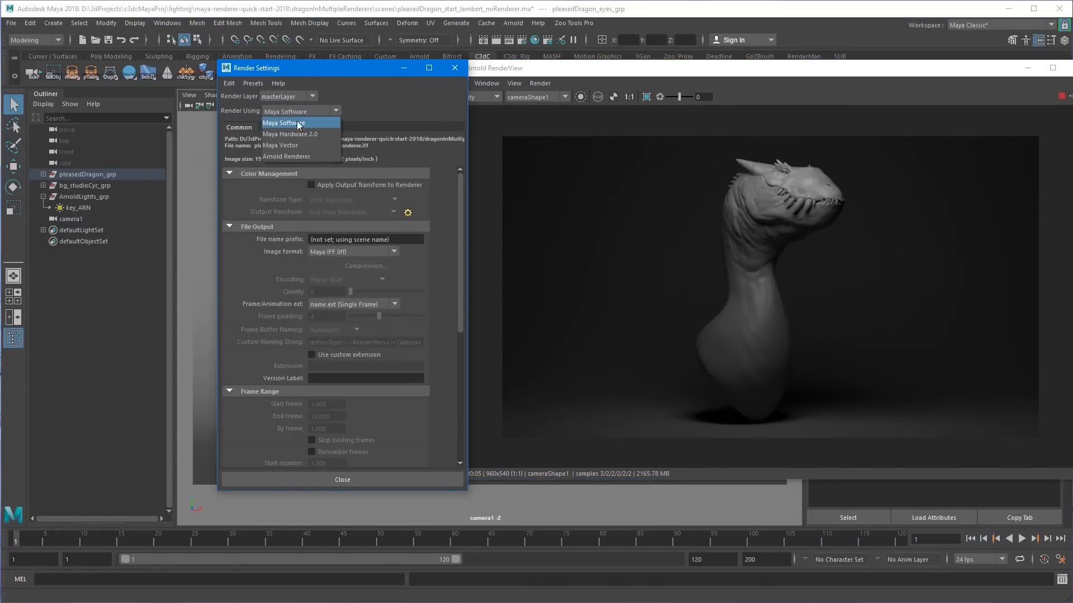
{"action": "left_click", "coordinate": [294, 158]}
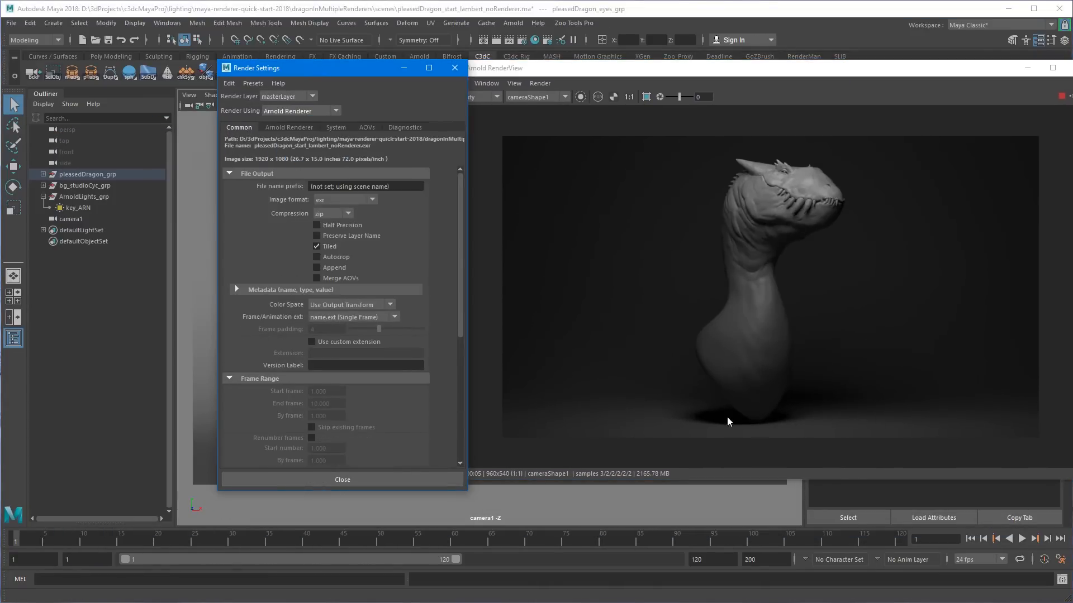
Set the Arnold Transmission, SSS and Volume Indirect samples to 0 in the render settings.
{"action": "left_click_drag", "start_coordinate": [334, 69], "coordinate": [252, 71]}
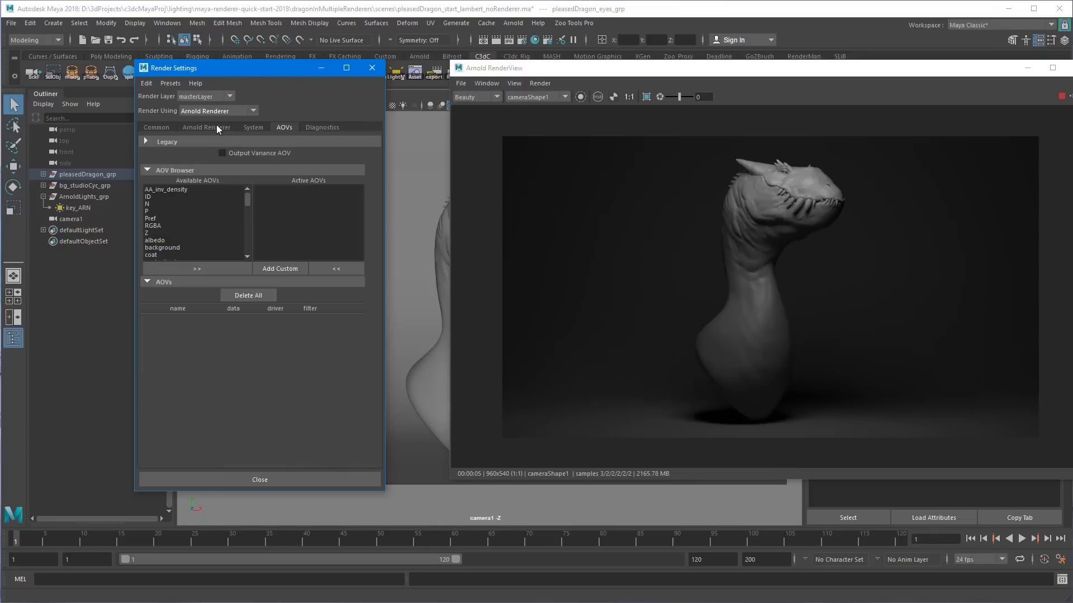
{"action": "left_click", "coordinate": [206, 128]}
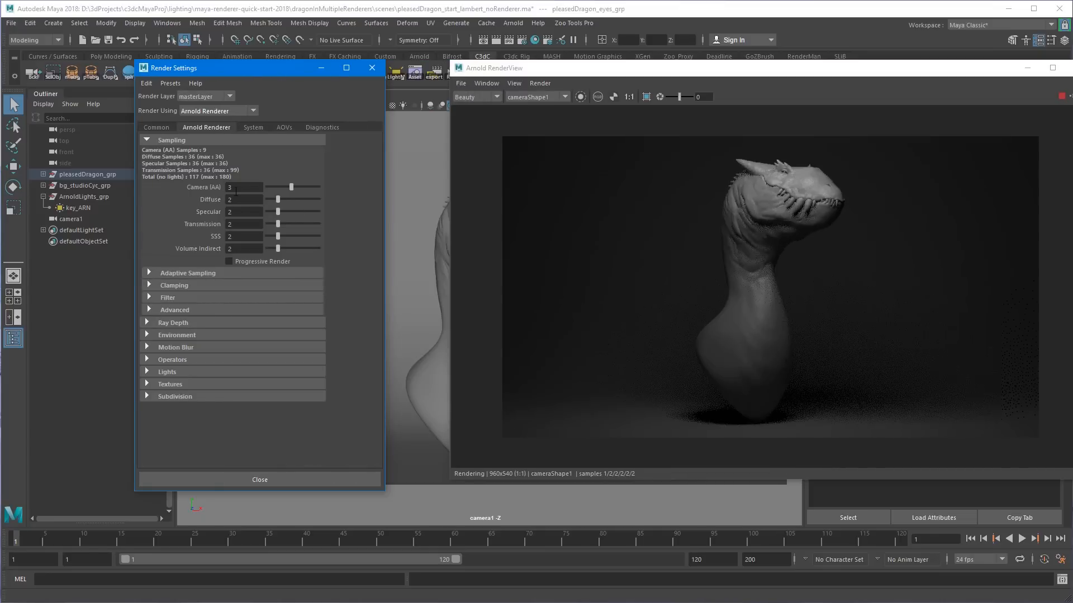
{"action": "double_click", "coordinate": [229, 224]}
{"action": "type", "text": "0"}
{"action": "key", "text": "Tab"}
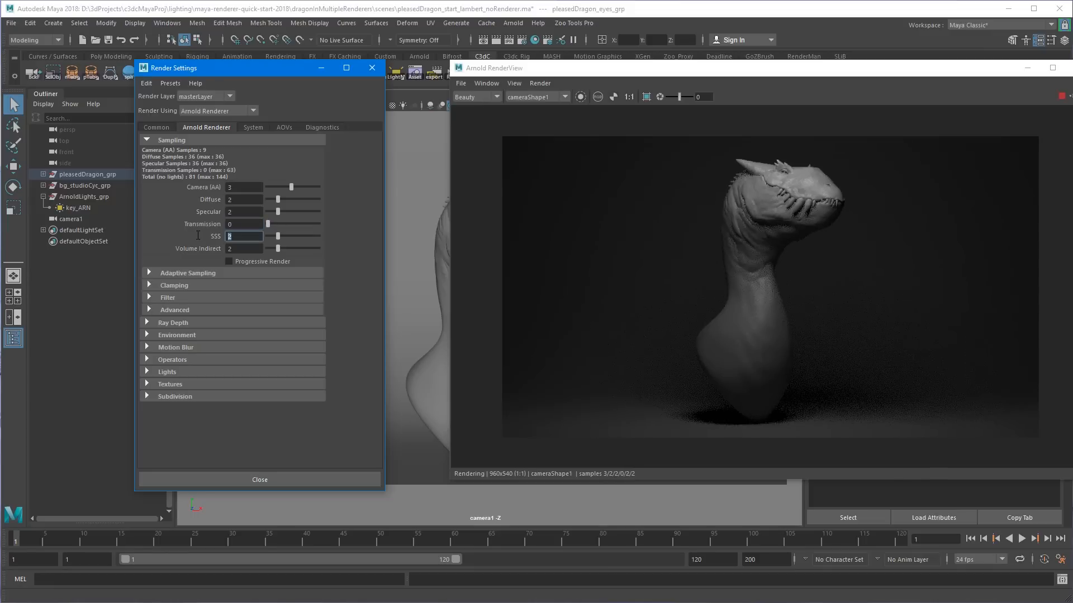
{"action": "type", "text": "0"}
{"action": "key", "text": "Return"}
{"action": "double_click", "coordinate": [235, 250]}
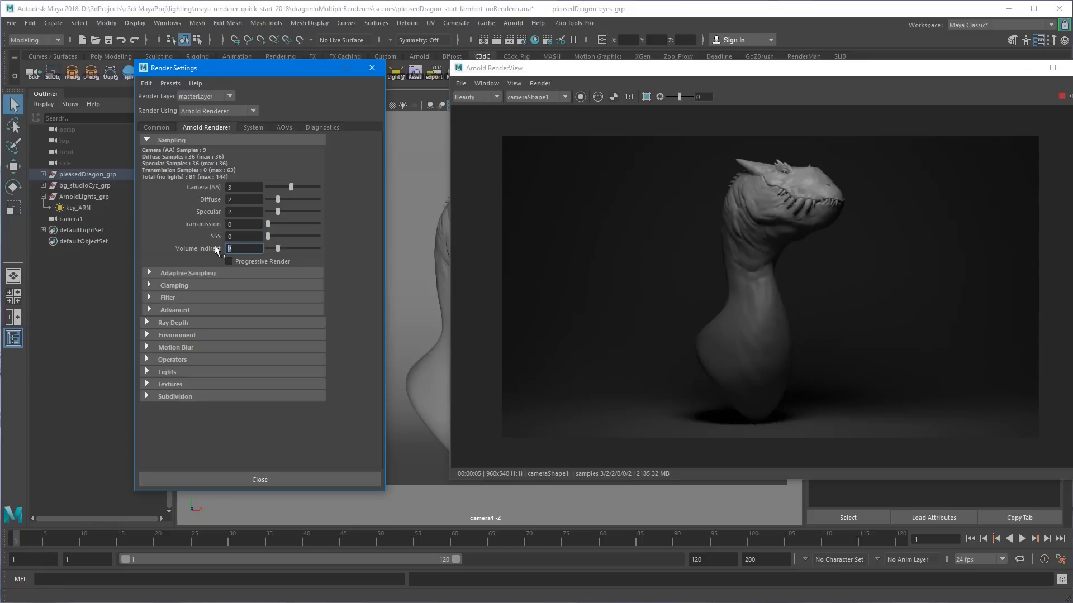
{"action": "type", "text": "0"}
{"action": "key", "text": "Return"}
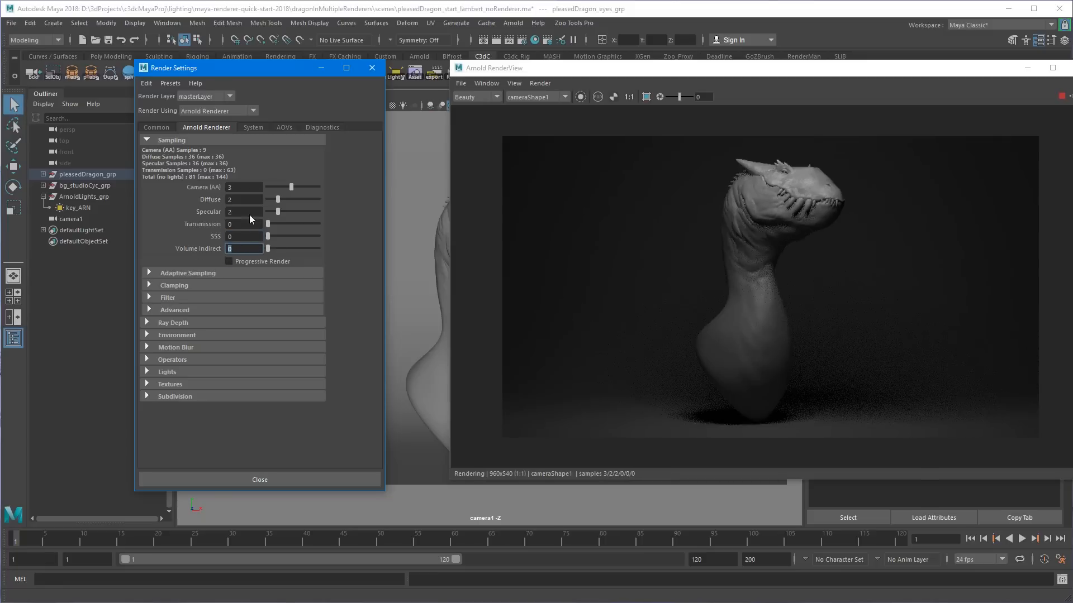
{"action": "double_click", "coordinate": [242, 200]}
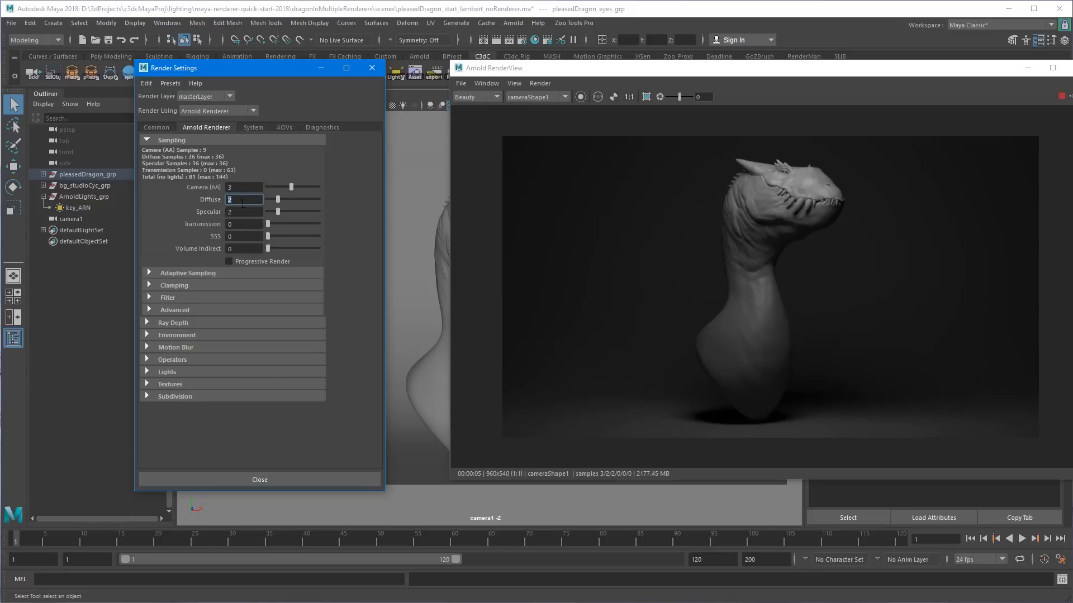
{"action": "left_click", "coordinate": [236, 187]}
{"action": "left_click", "coordinate": [244, 197]}
Select the key_ARN area light, clear the windows covering its attributes, and set its Samples to 3.
{"action": "left_click_drag", "start_coordinate": [666, 68], "coordinate": [713, 101]}
{"action": "left_click", "coordinate": [86, 207]}
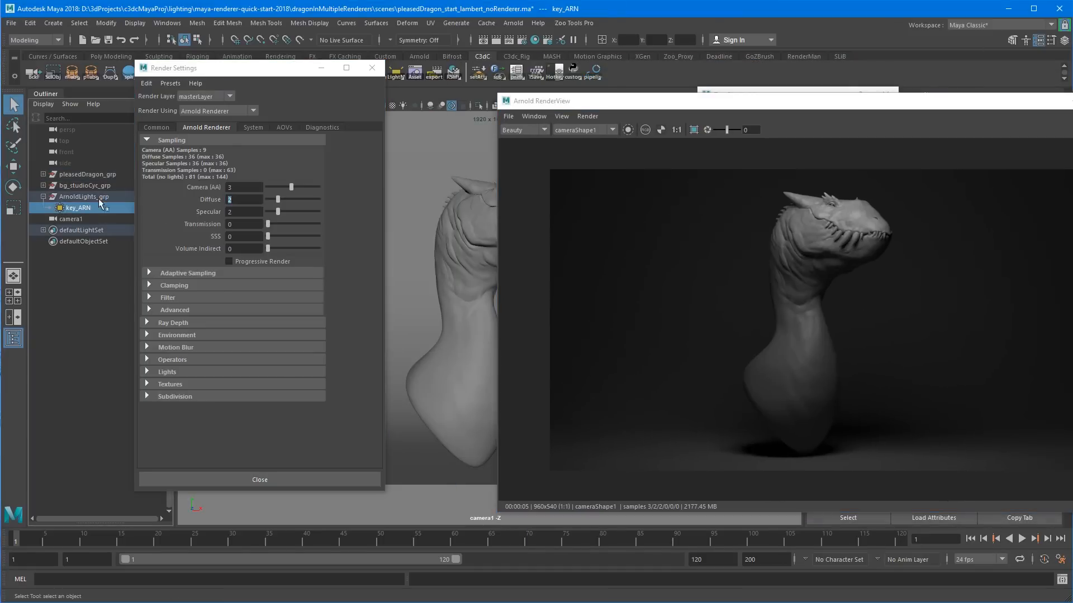
{"action": "left_click_drag", "start_coordinate": [809, 101], "coordinate": [275, 120]}
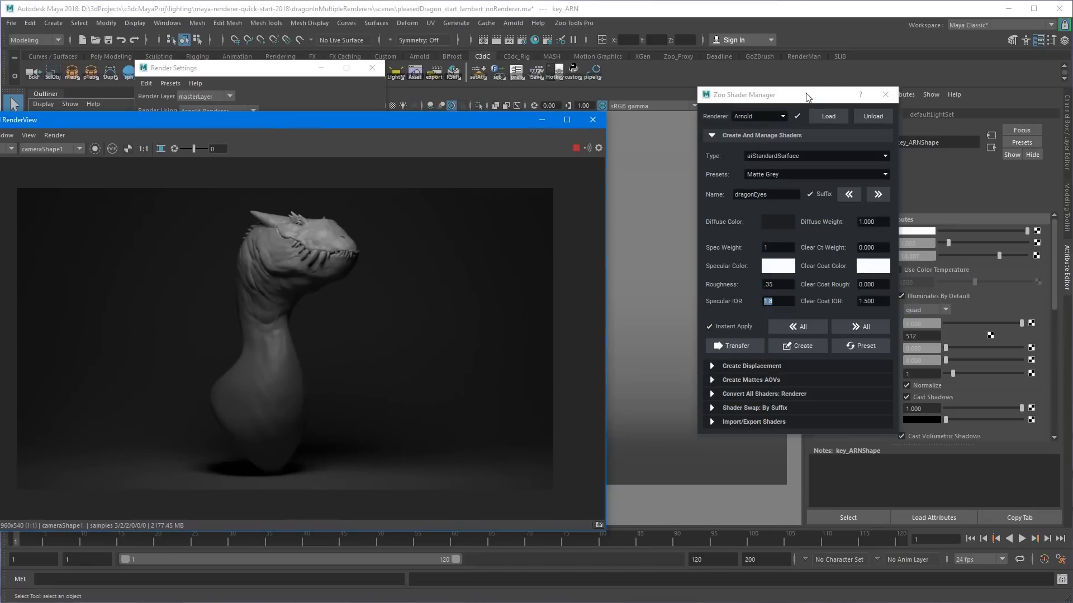
{"action": "left_click_drag", "start_coordinate": [809, 94], "coordinate": [720, 450]}
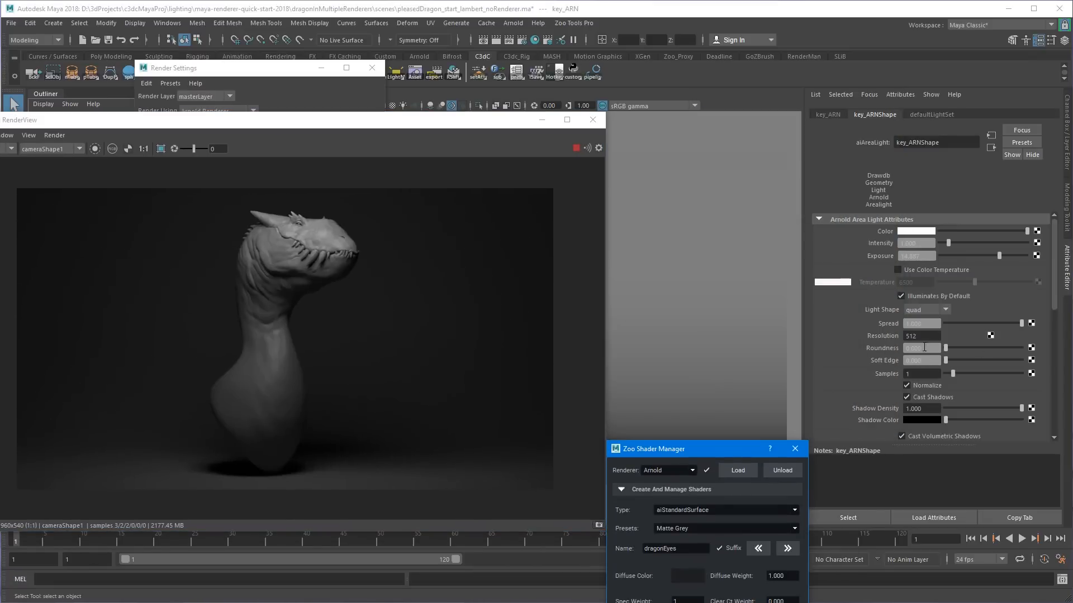
{"action": "left_click", "coordinate": [922, 374]}
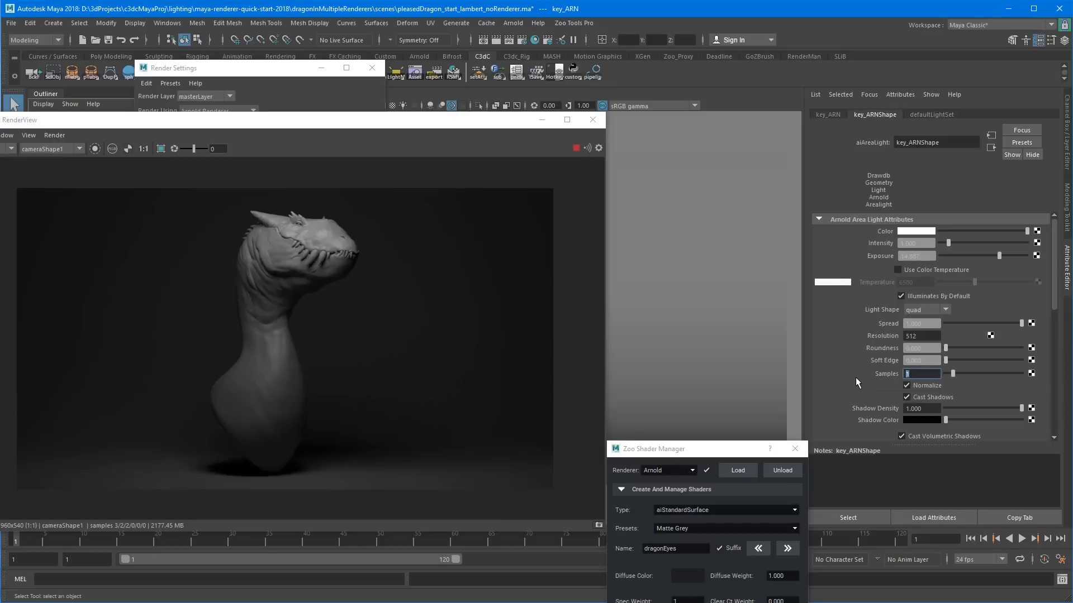
{"action": "type", "text": "3"}
{"action": "key", "text": "Return"}
Set the Arnold RenderView's test resolution to 100% and enlarge its window to fill the screen.
{"action": "left_click_drag", "start_coordinate": [386, 128], "coordinate": [599, 54]}
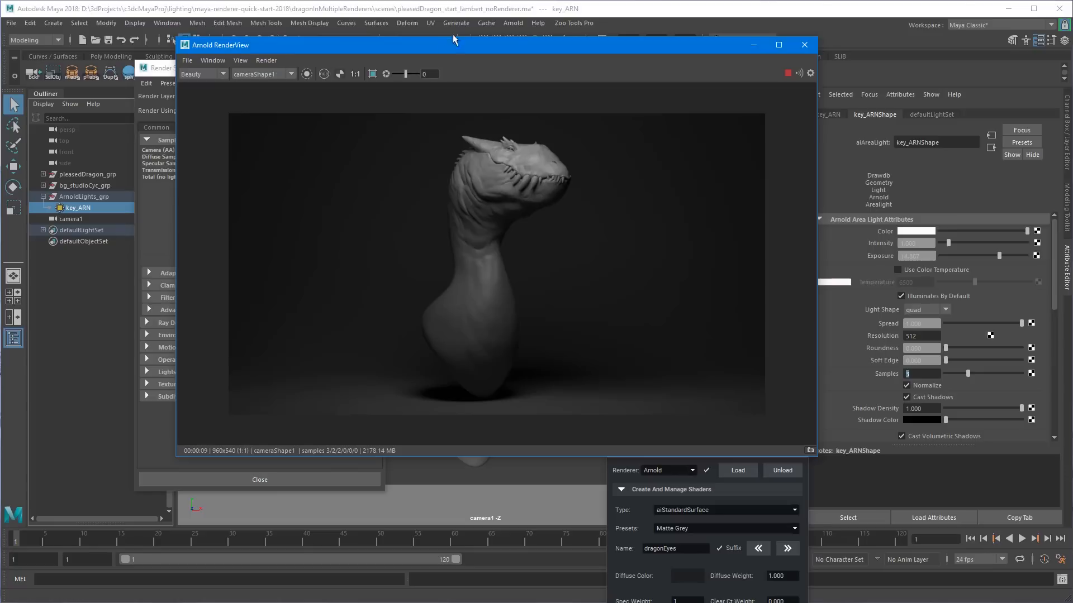
{"action": "left_click_drag", "start_coordinate": [447, 51], "coordinate": [603, 41]}
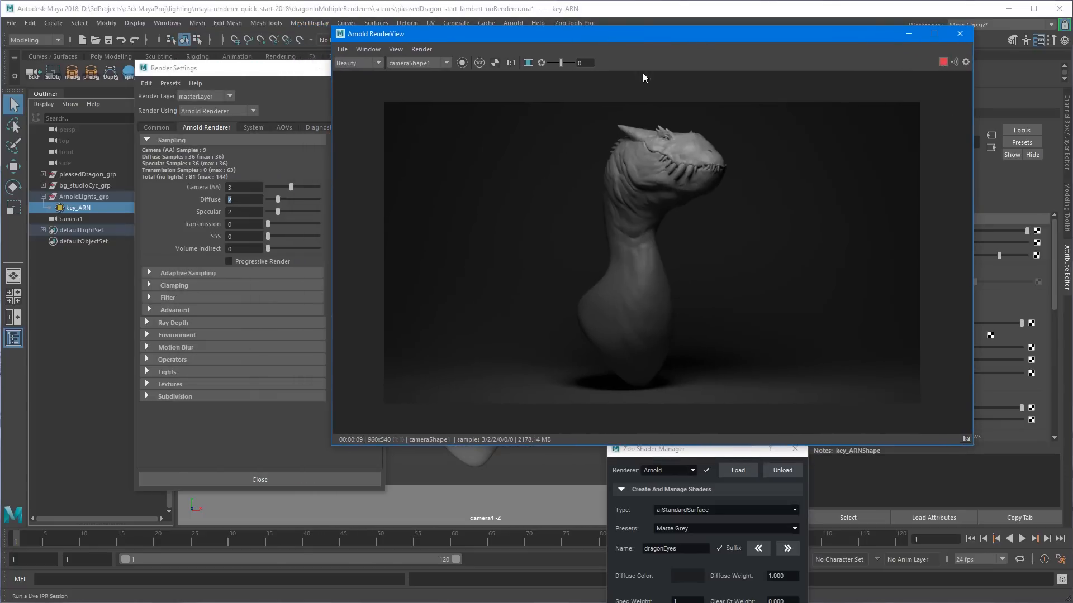
{"action": "left_click", "coordinate": [396, 49]}
{"action": "mouse_move", "coordinate": [425, 155]}
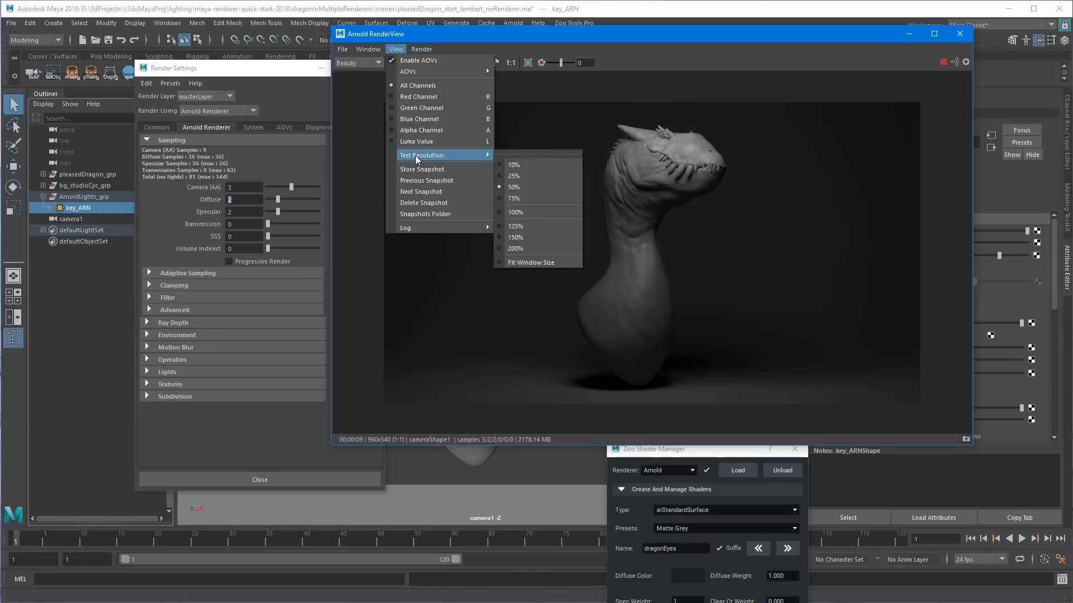
{"action": "left_click", "coordinate": [545, 218]}
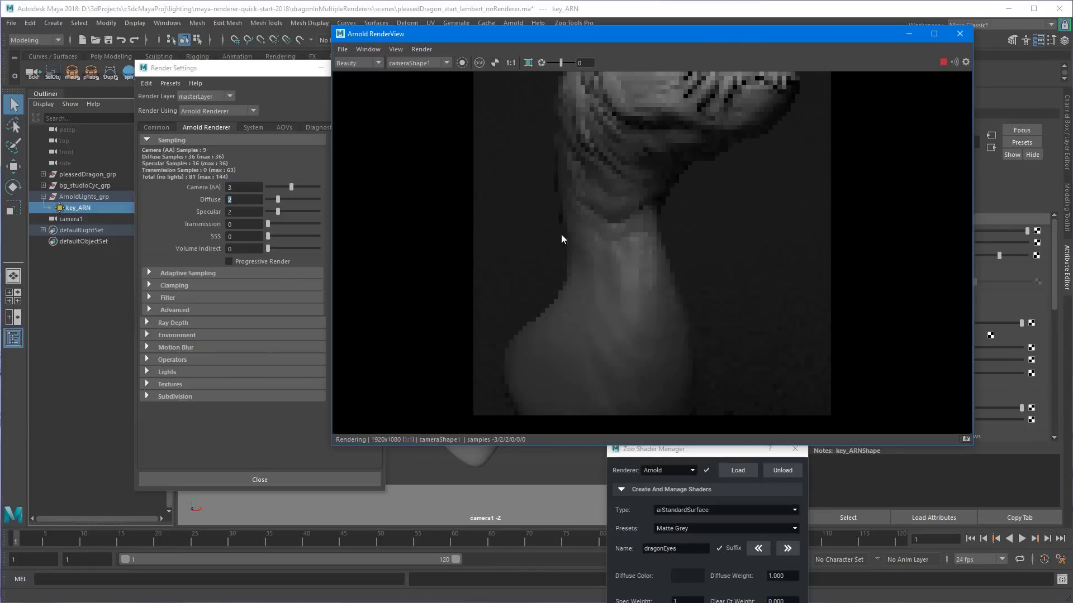
{"action": "left_click_drag", "start_coordinate": [447, 37], "coordinate": [115, 13]}
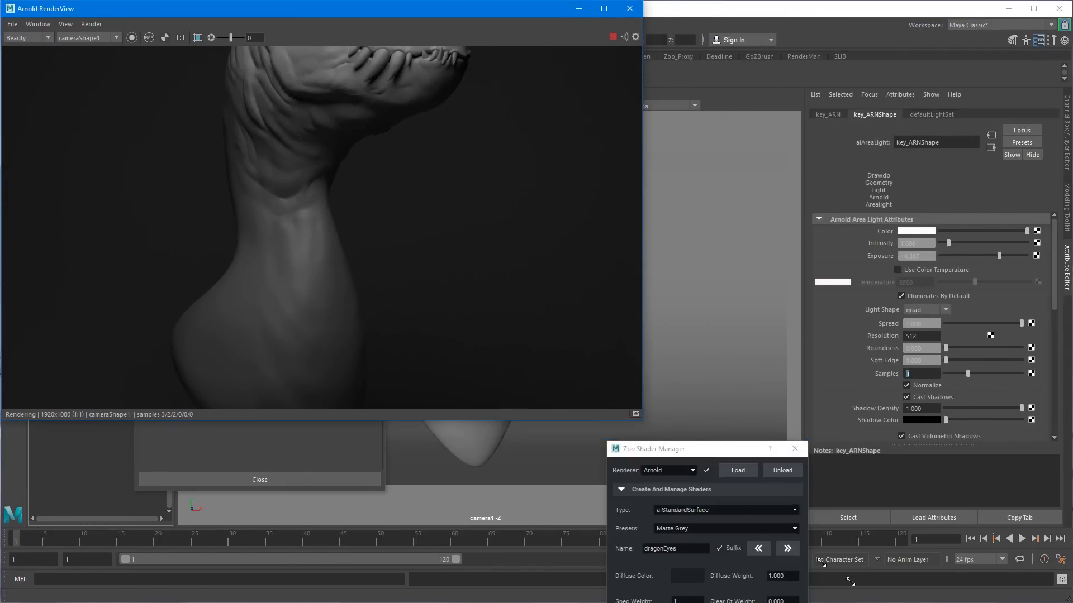
{"action": "left_click_drag", "start_coordinate": [641, 422], "coordinate": [1072, 602]}
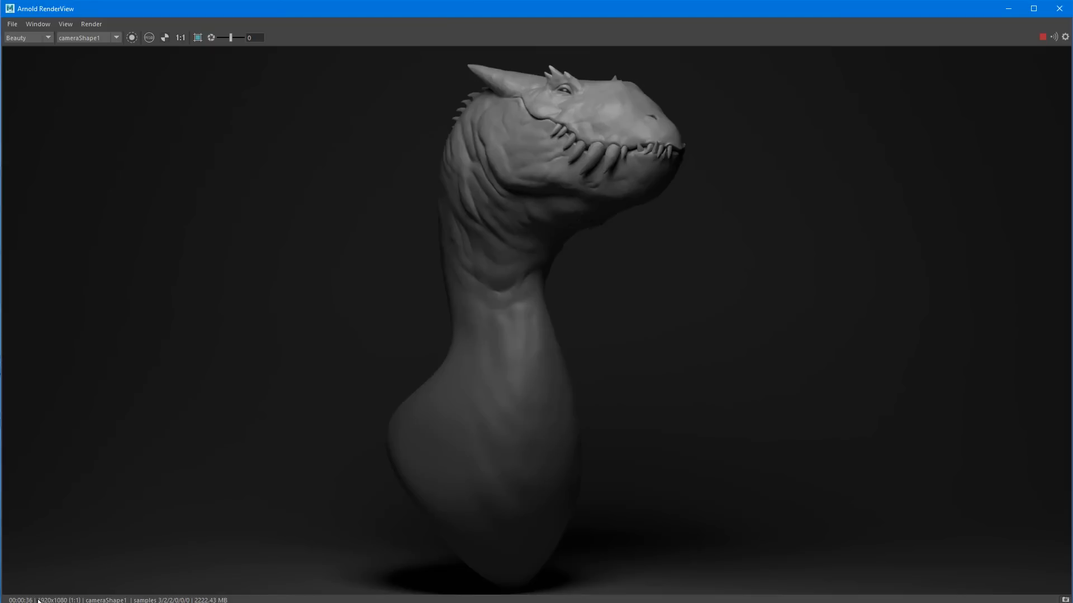
Examine the head, neck and base of the dragon in the full-resolution render at 1:1 scale.
{"action": "key", "text": "alt+Tab"}
{"action": "left_click_drag", "start_coordinate": [588, 437], "coordinate": [550, 348]}
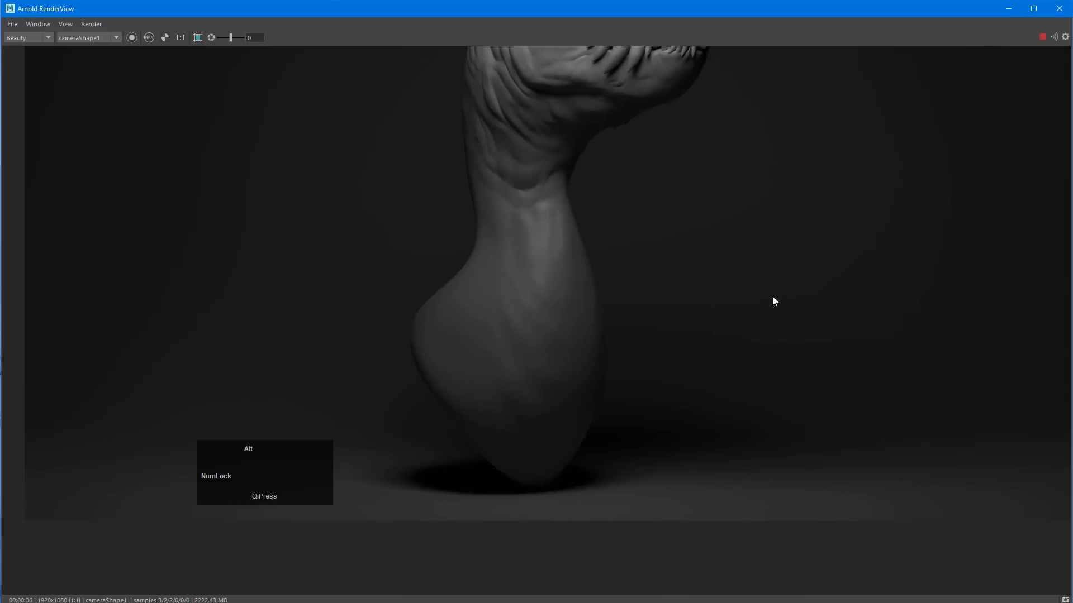
{"action": "middle_click_drag", "start_coordinate": [772, 297], "coordinate": [719, 400], "text": "alt"}
{"action": "middle_click_drag", "start_coordinate": [666, 273], "coordinate": [649, 338], "text": "alt"}
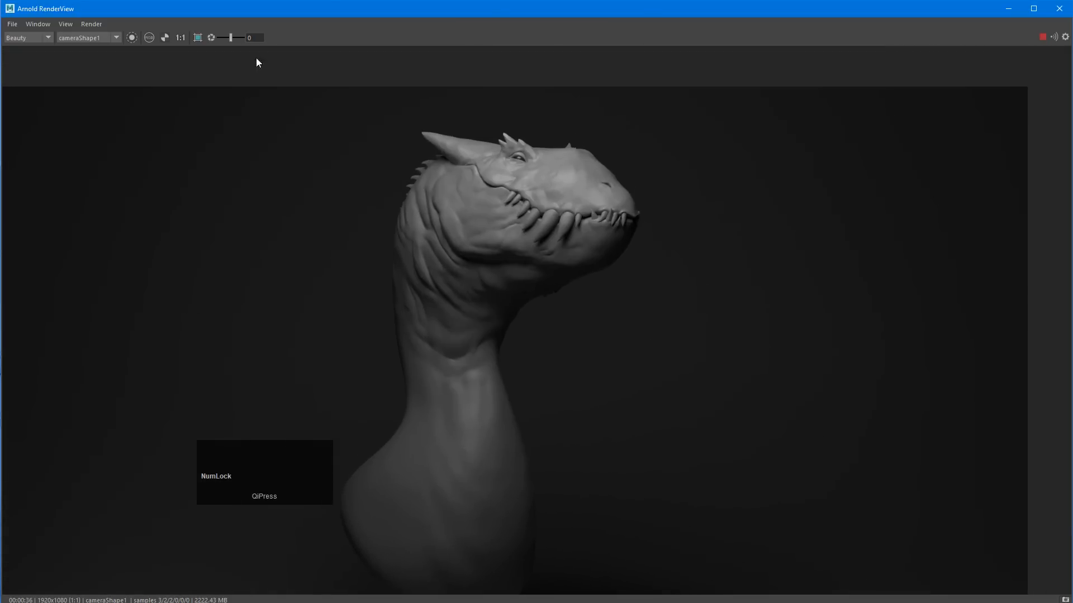
{"action": "middle_click_drag", "start_coordinate": [428, 215], "coordinate": [572, 150], "text": "alt"}
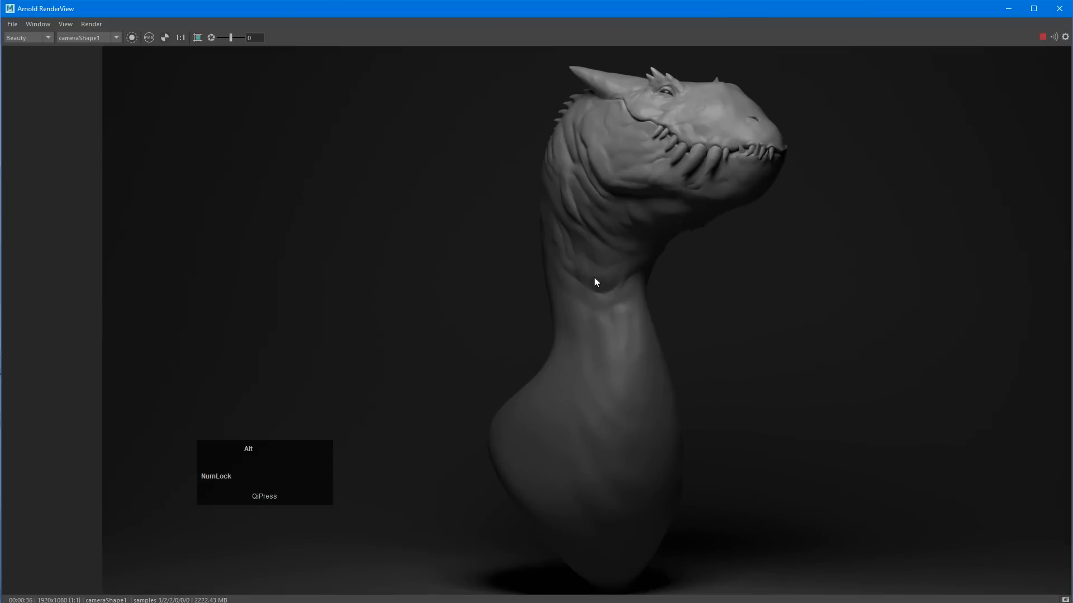
{"action": "middle_click_drag", "start_coordinate": [594, 278], "coordinate": [339, 193], "text": "alt"}
{"action": "middle_click_drag", "start_coordinate": [515, 239], "coordinate": [636, 391], "text": "alt"}
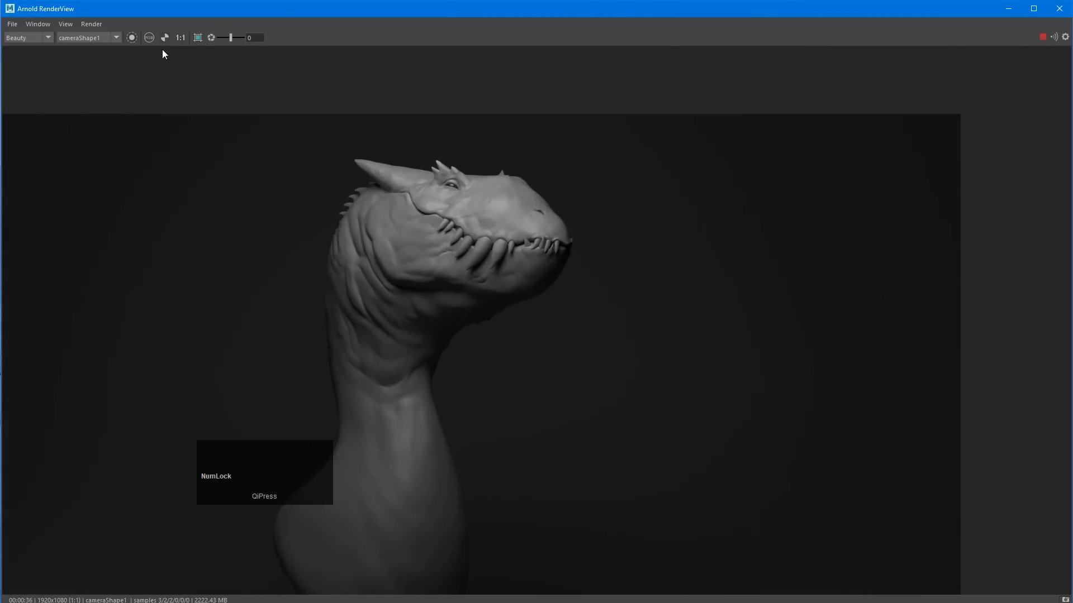
{"action": "left_click", "coordinate": [181, 38]}
{"action": "mouse_move", "coordinate": [562, 183]}
{"action": "middle_mouse_down", "text": "alt"}
{"action": "mouse_move", "coordinate": [644, 129]}
{"action": "mouse_move", "coordinate": [631, 193]}
{"action": "mouse_move", "coordinate": [511, 192]}
{"action": "mouse_move", "coordinate": [558, 168]}
{"action": "mouse_move", "coordinate": [570, 179]}
{"action": "middle_mouse_up", "text": "alt"}
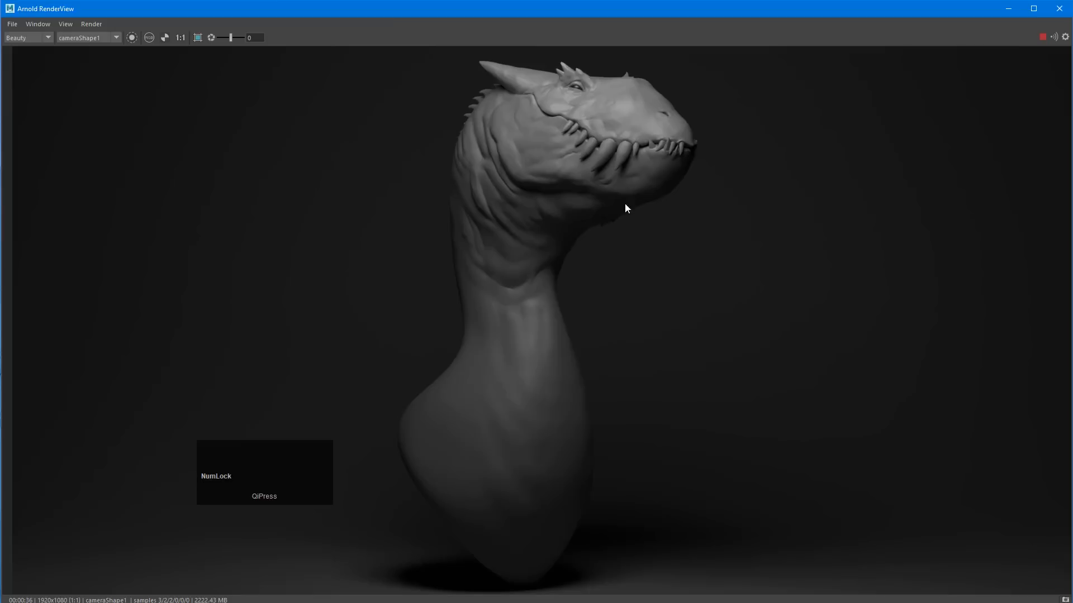